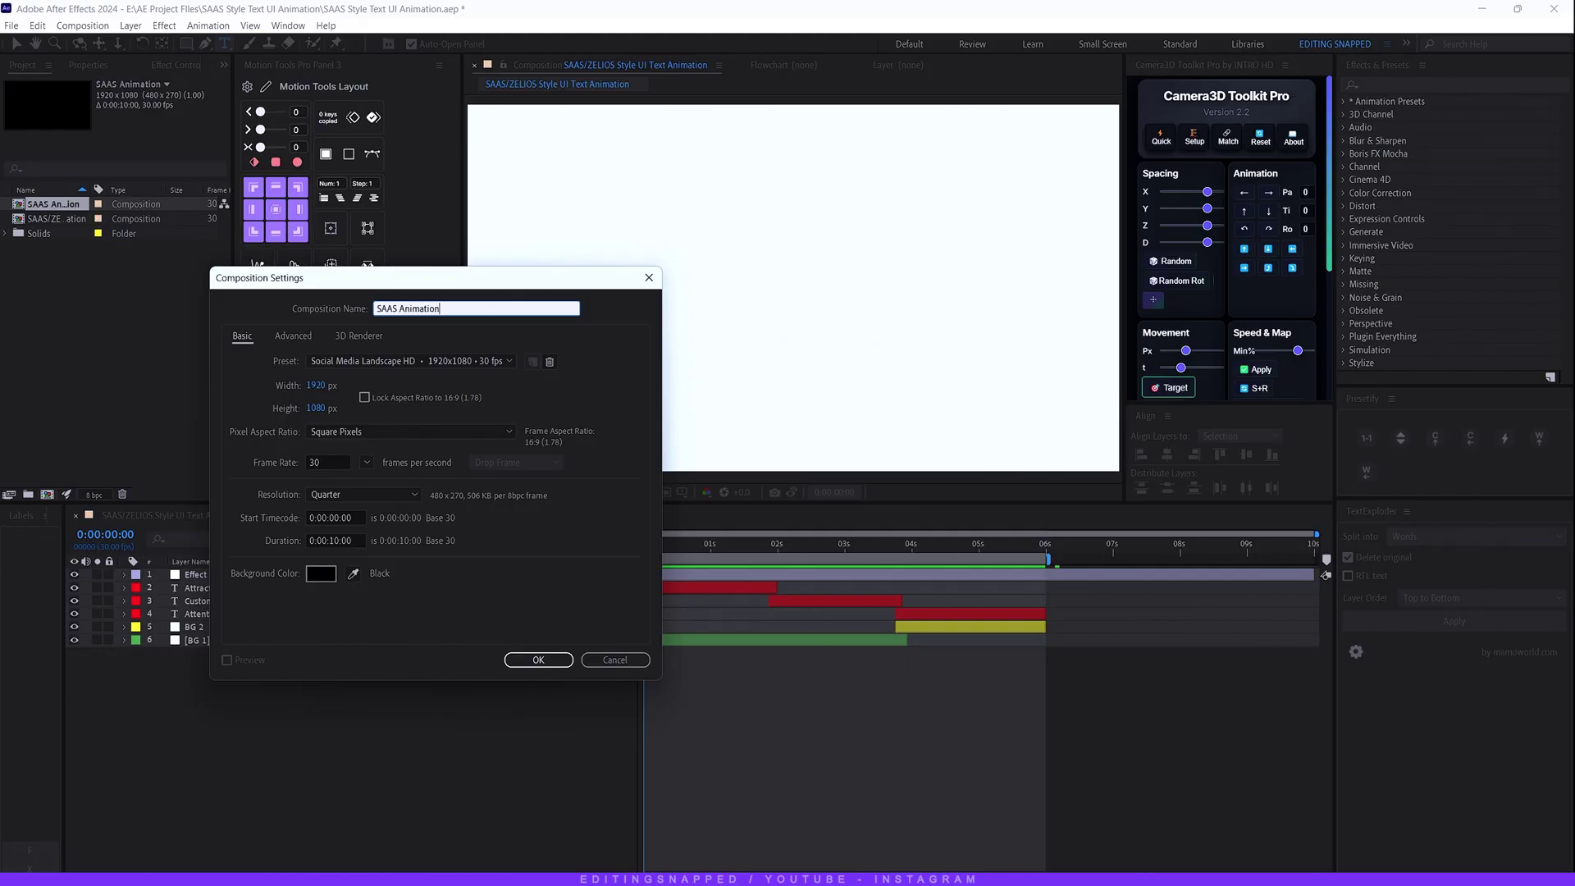
- Create the SAAS Animation comp: Social Media Landscape HD 1920×1080, 30 fps, 10 seconds, black background
click(369, 361)
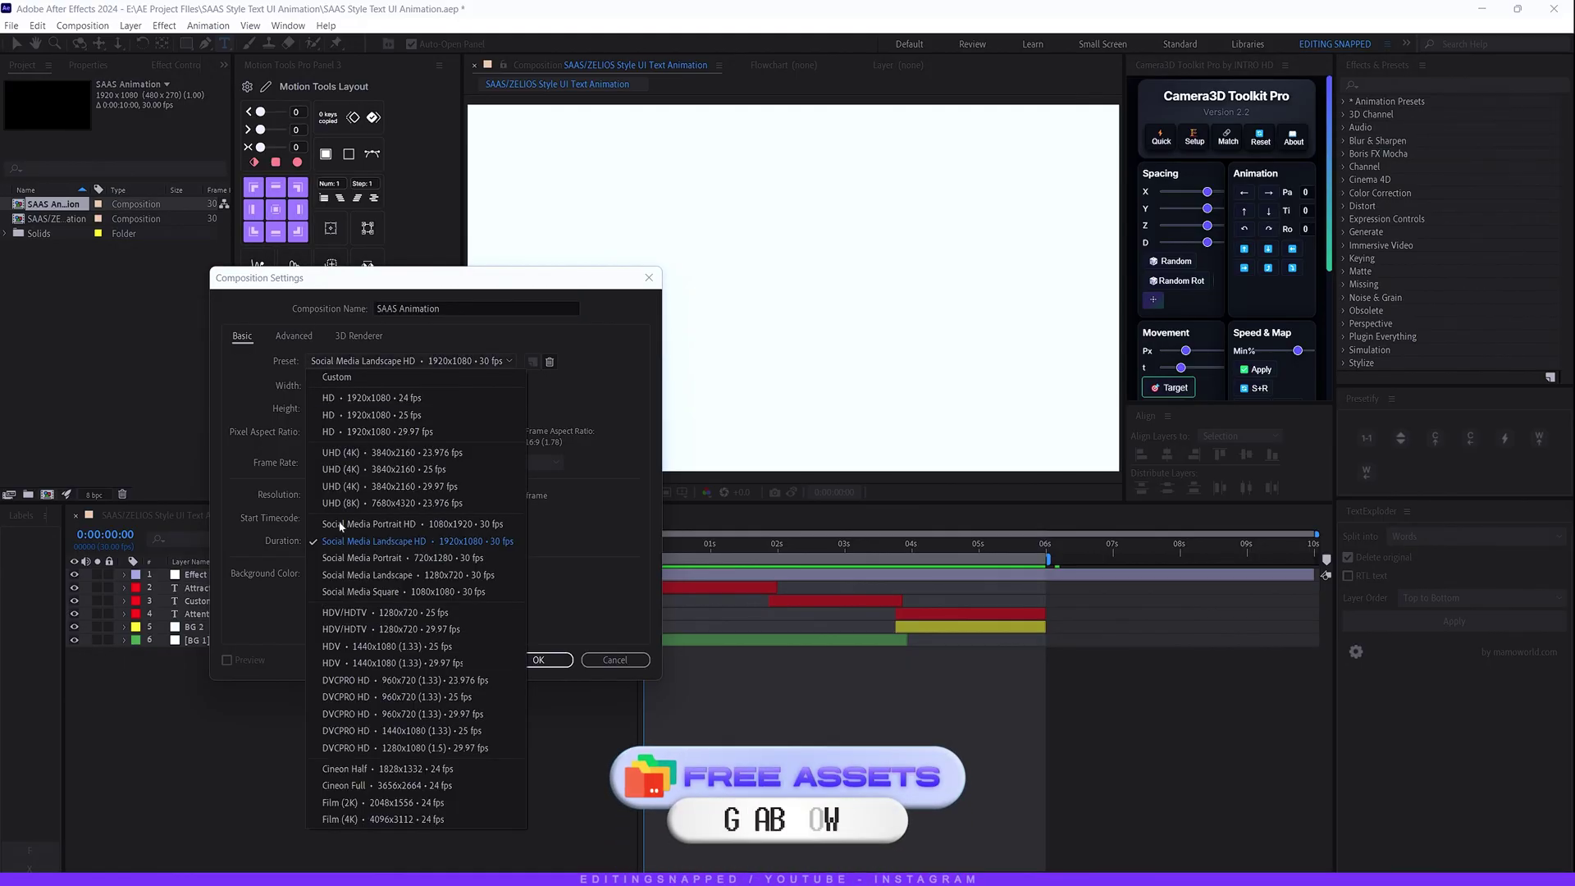
click(334, 545)
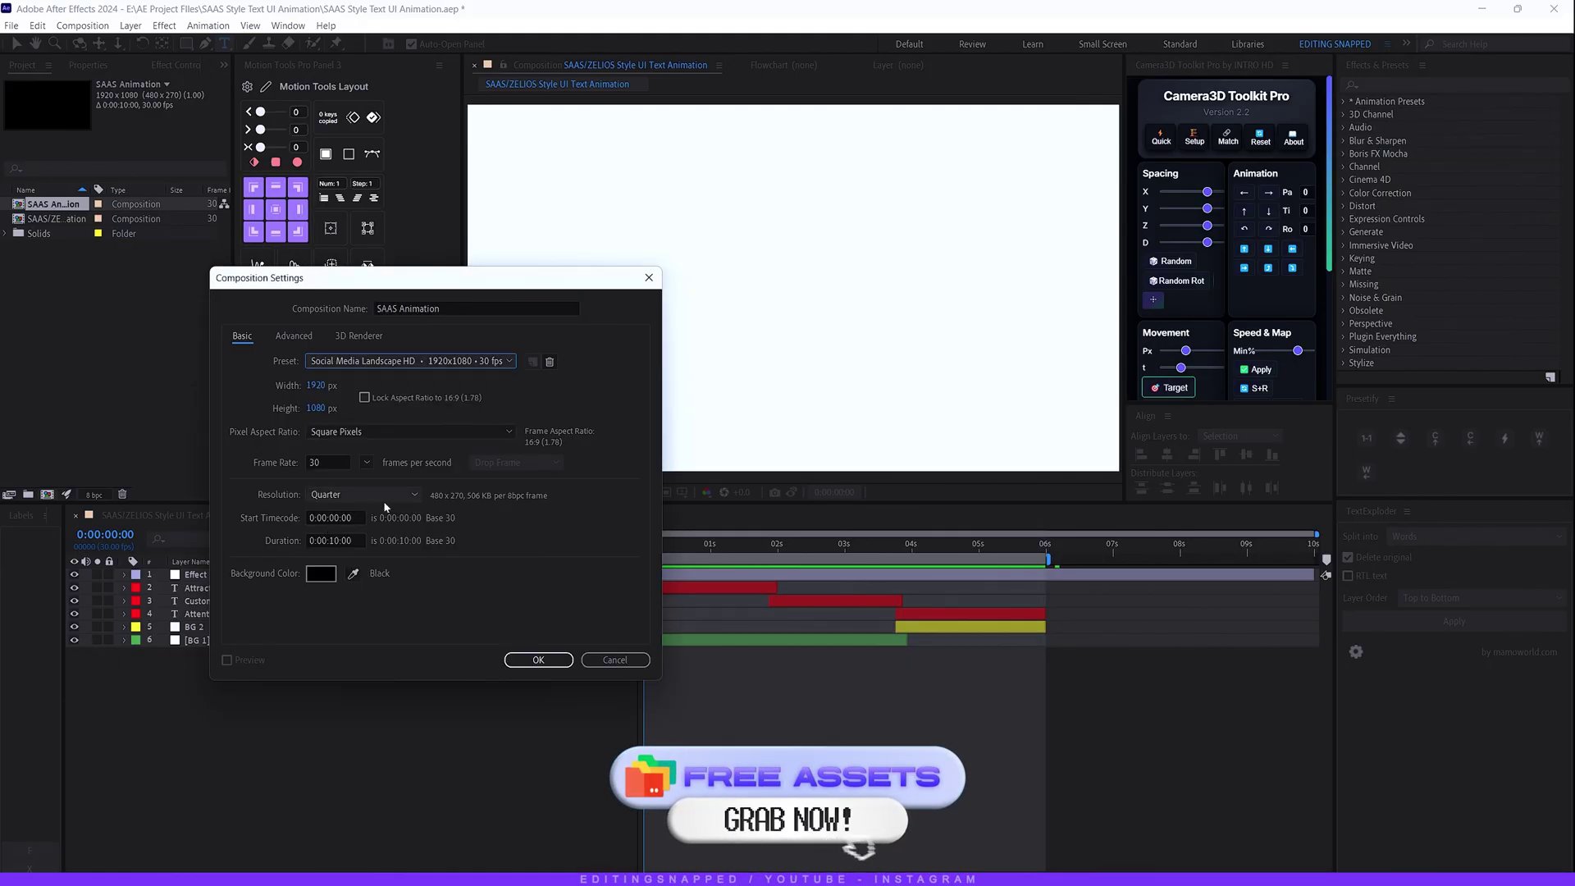
click(316, 462)
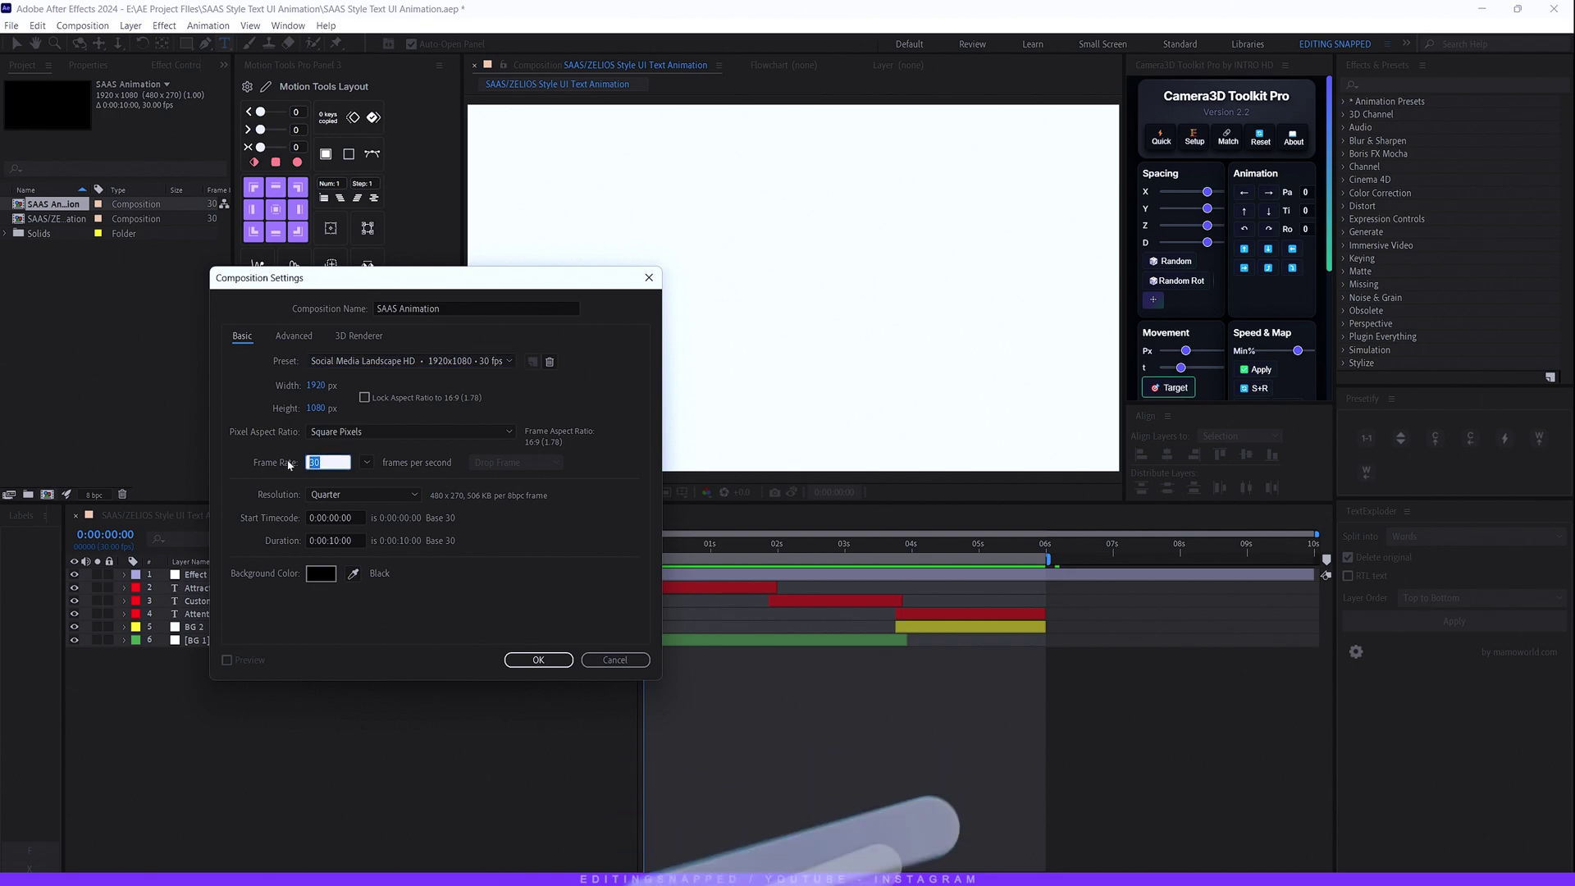
click(347, 541)
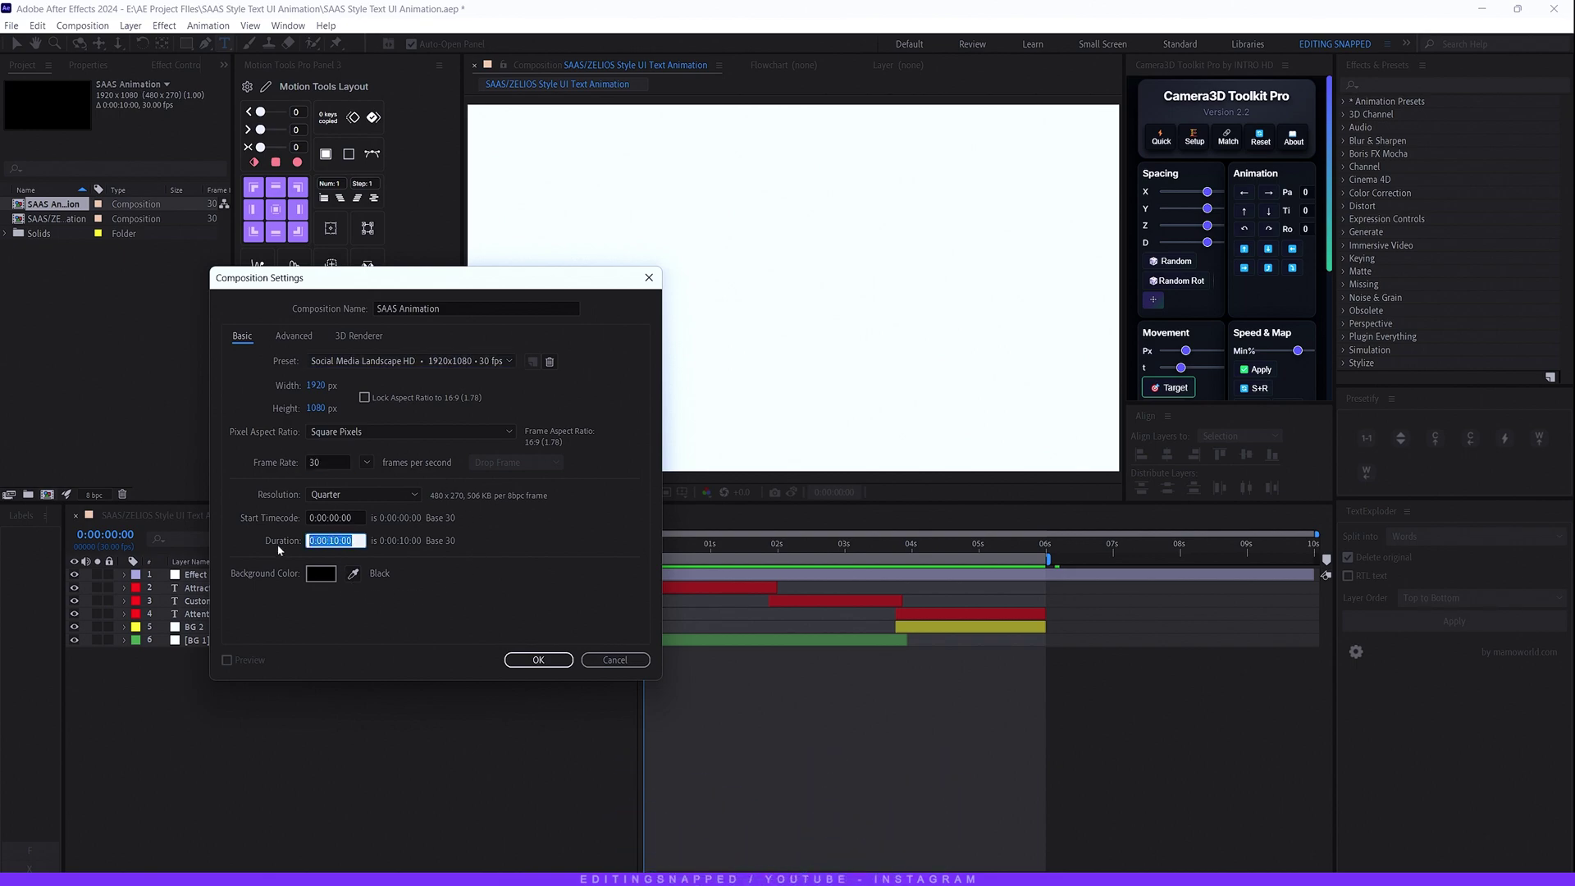
click(321, 573)
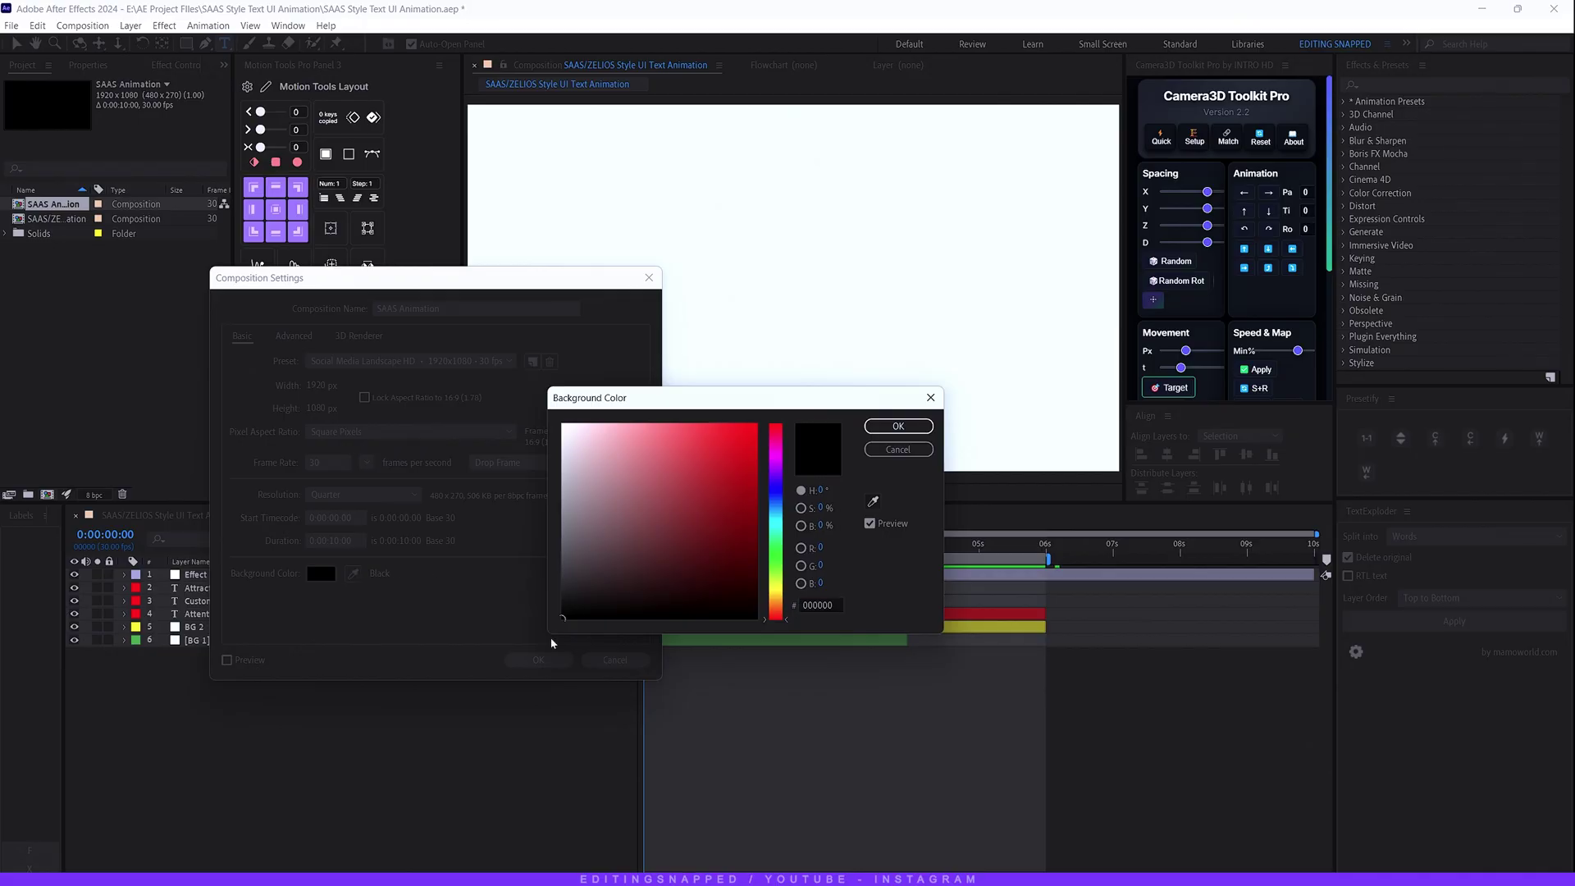
click(900, 426)
click(539, 660)
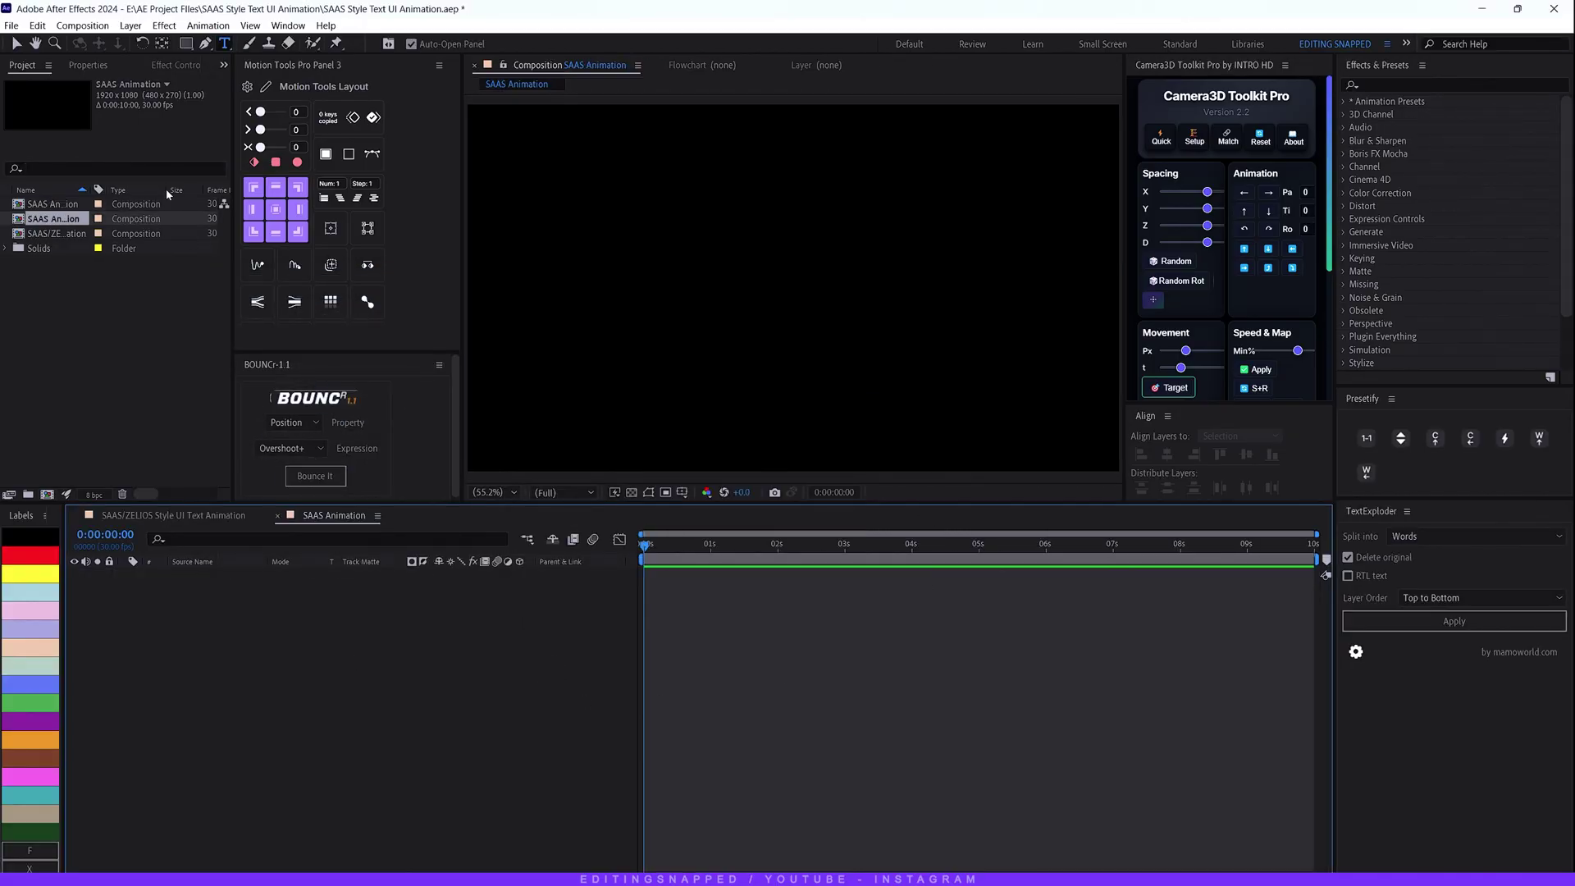
- Add a full-frame 1920×1080 solid named 'BG 1' in a very pale blue
click(134, 29)
mouse_move(148, 44)
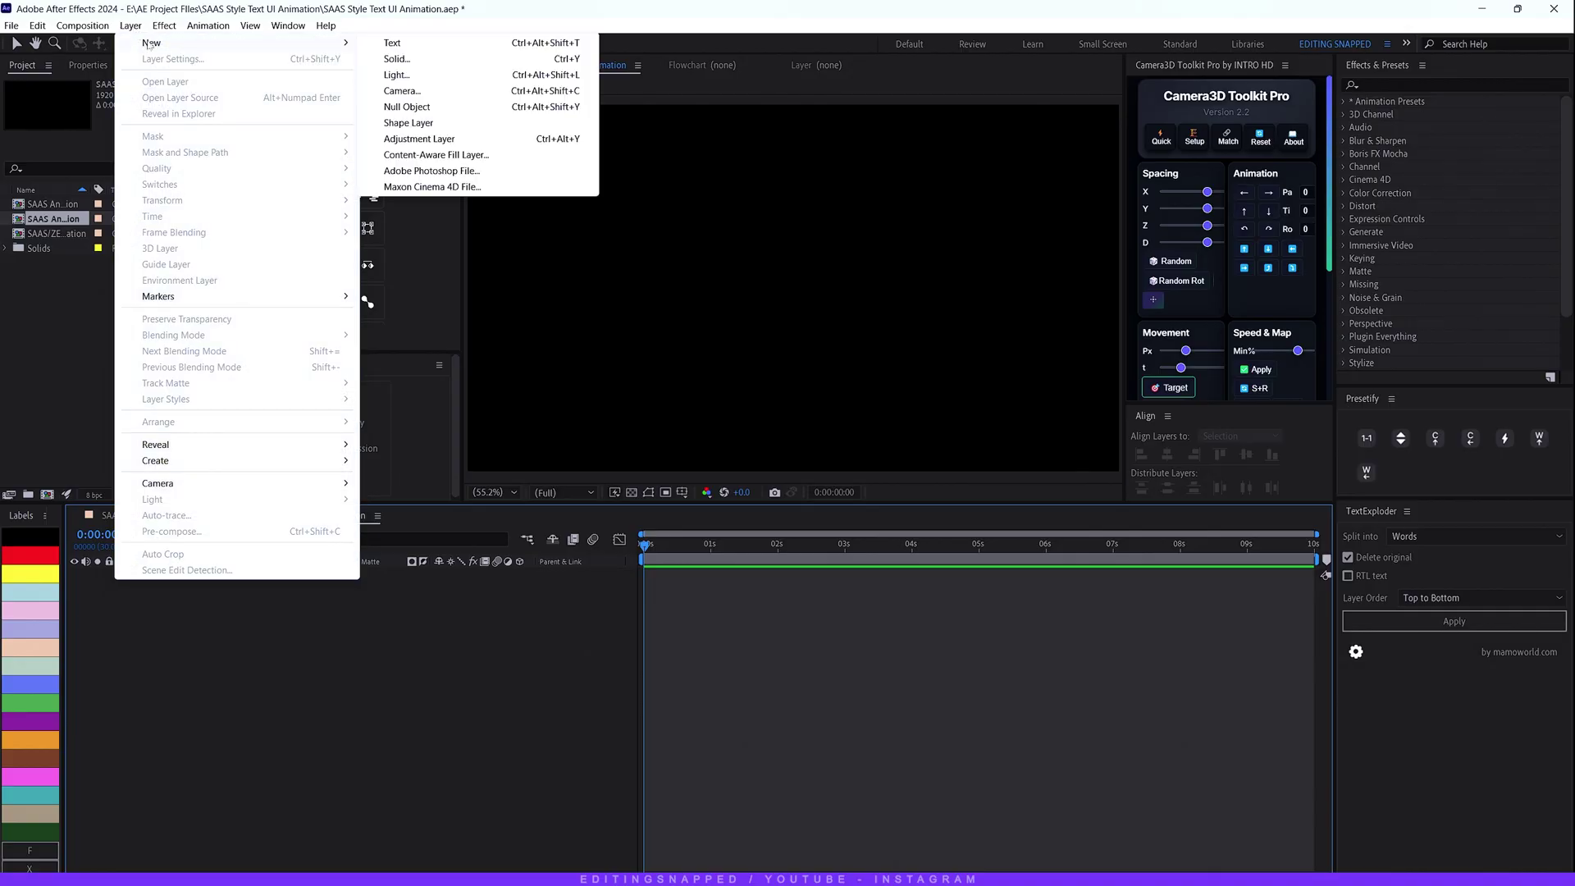
click(394, 59)
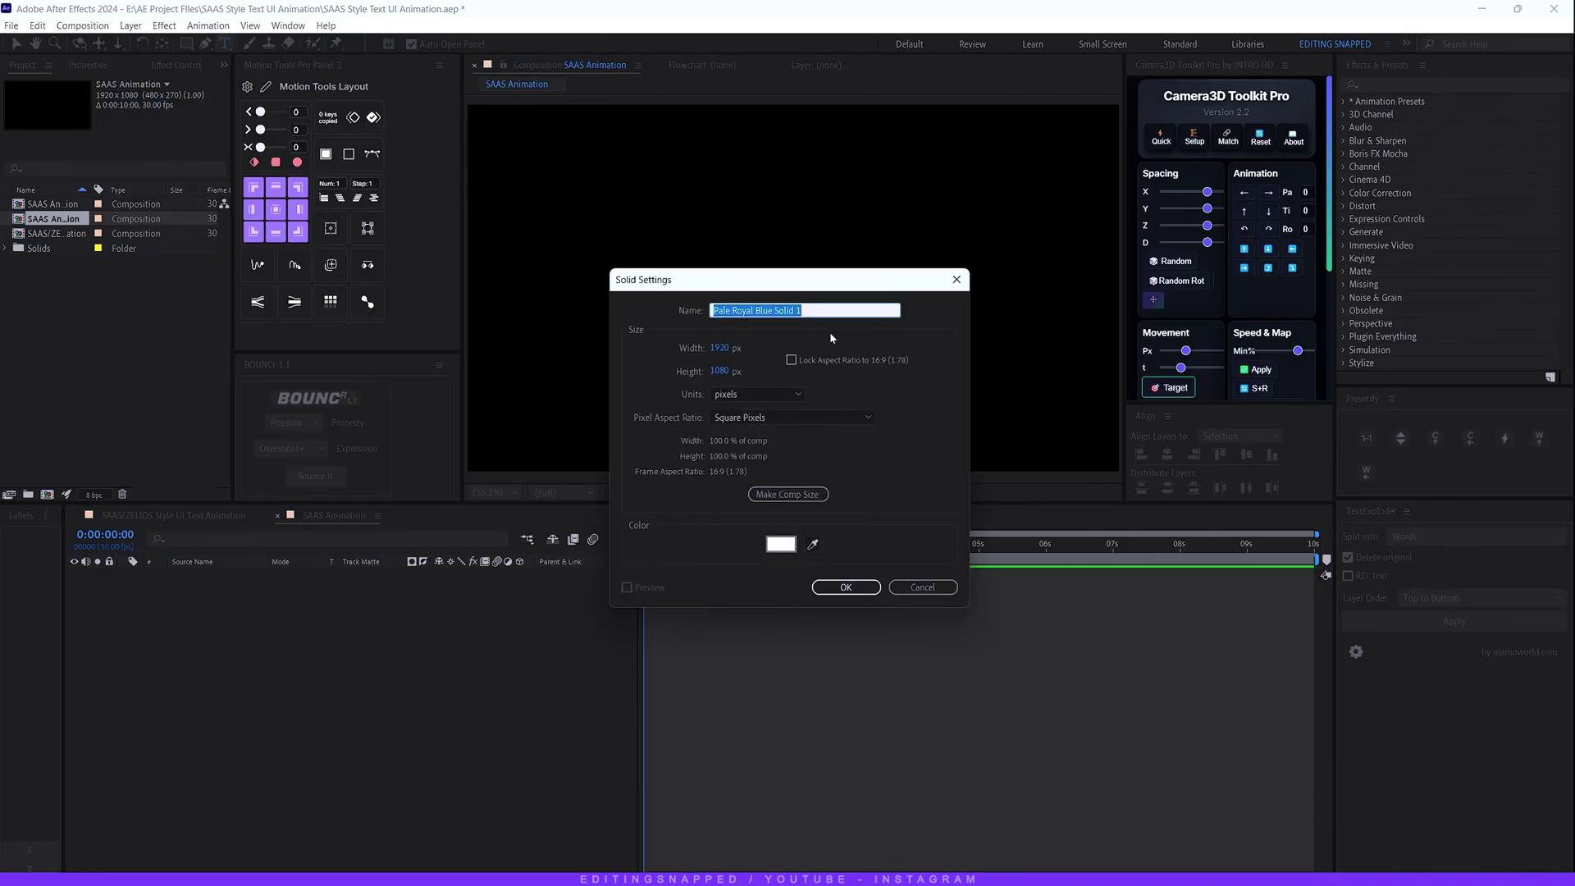
text(BG 1)
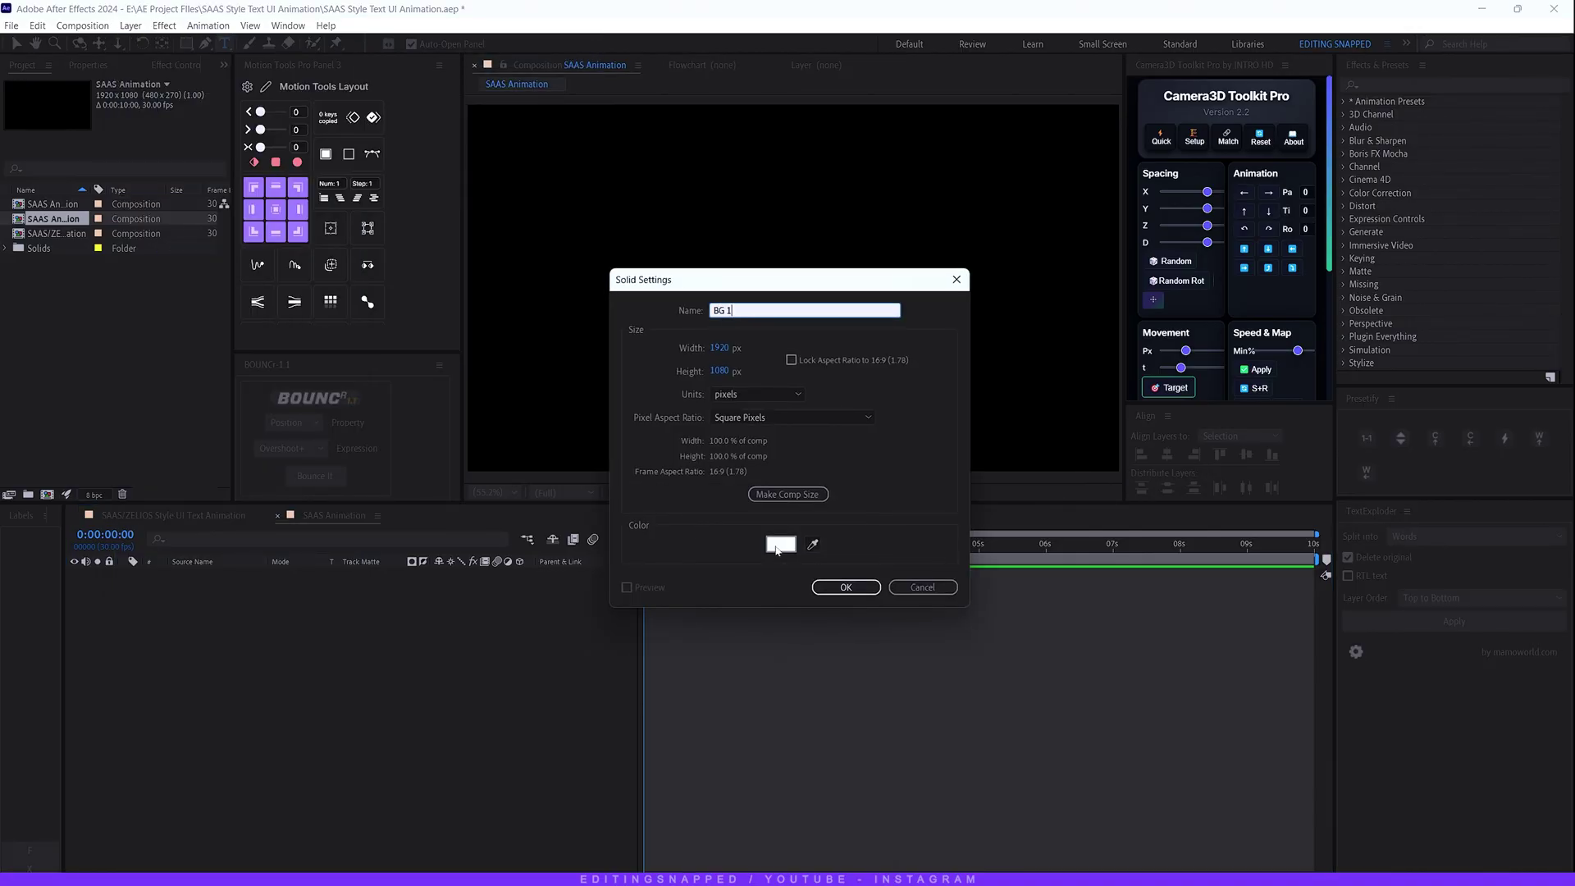
click(781, 544)
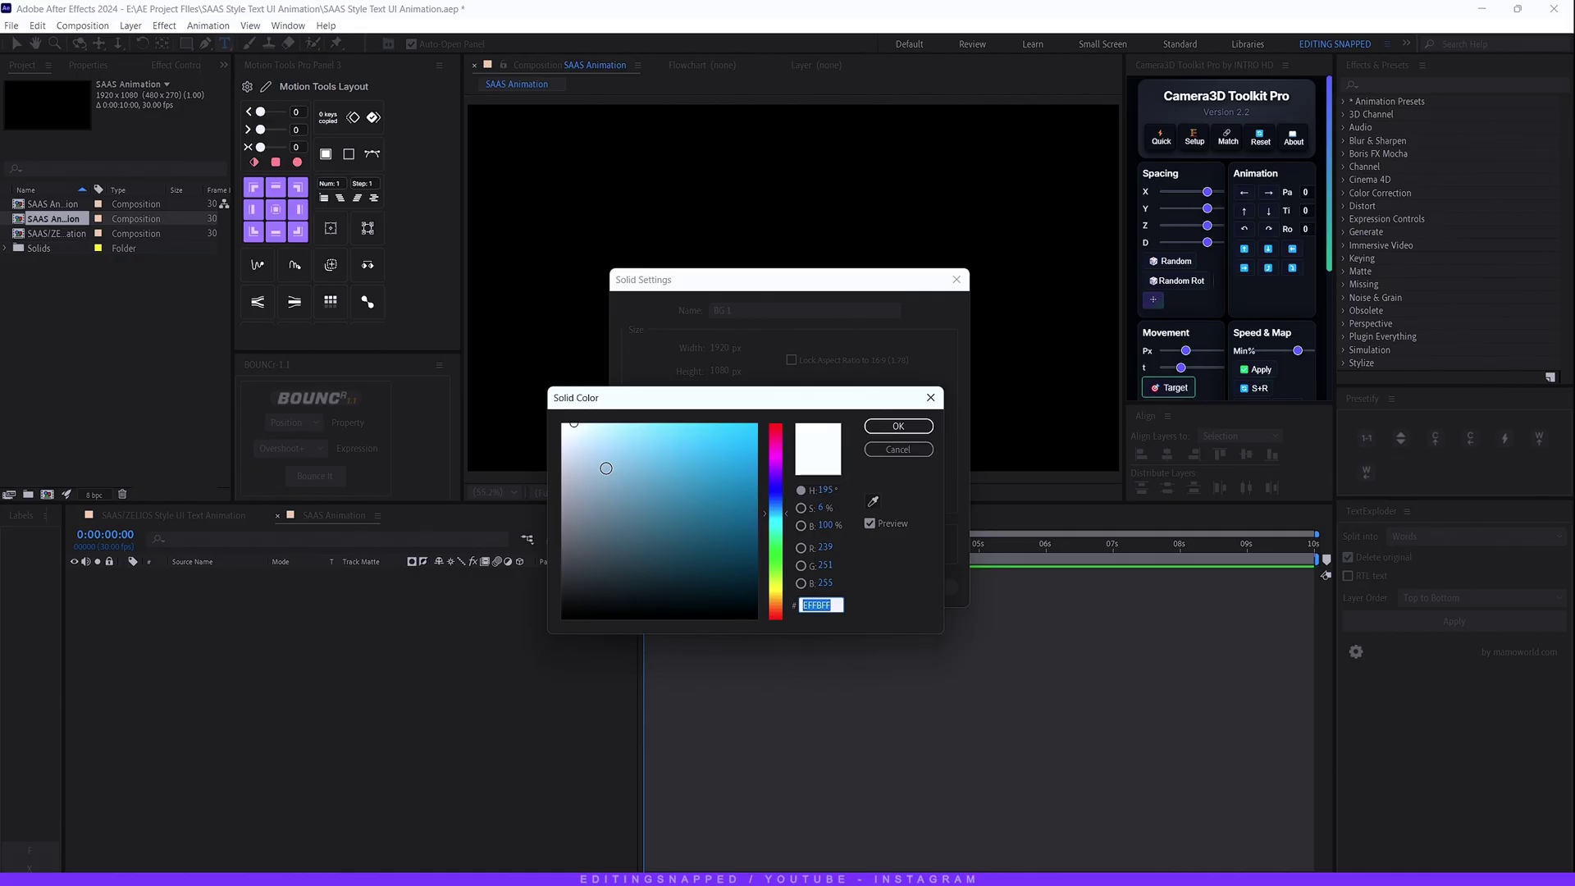
drag(776, 514, 776, 513)
drag(571, 422, 579, 413)
click(898, 426)
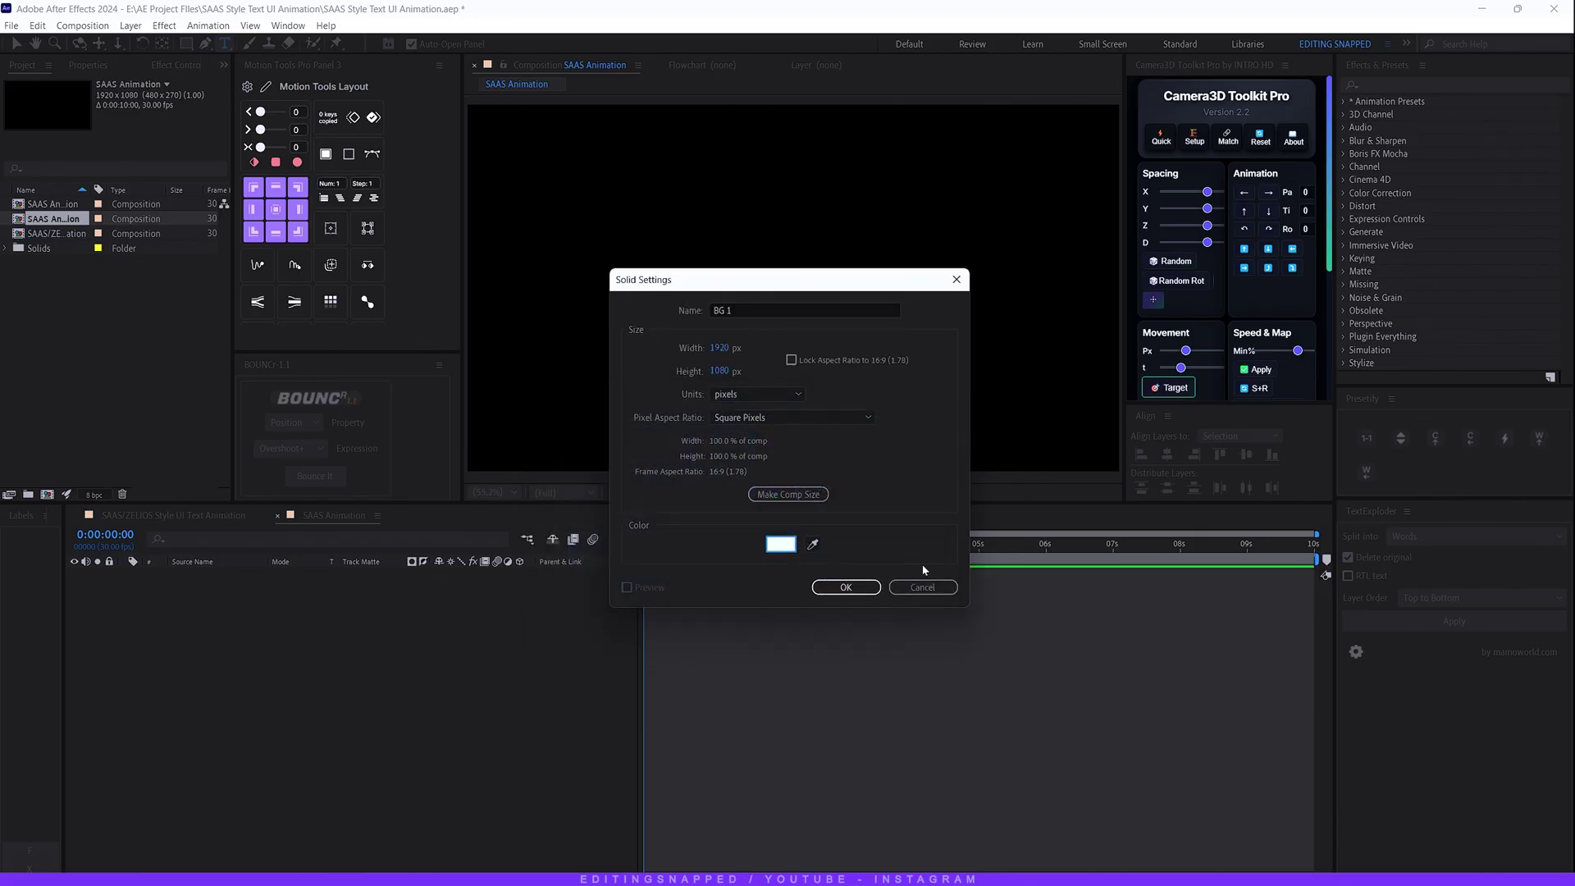
click(845, 587)
click(470, 671)
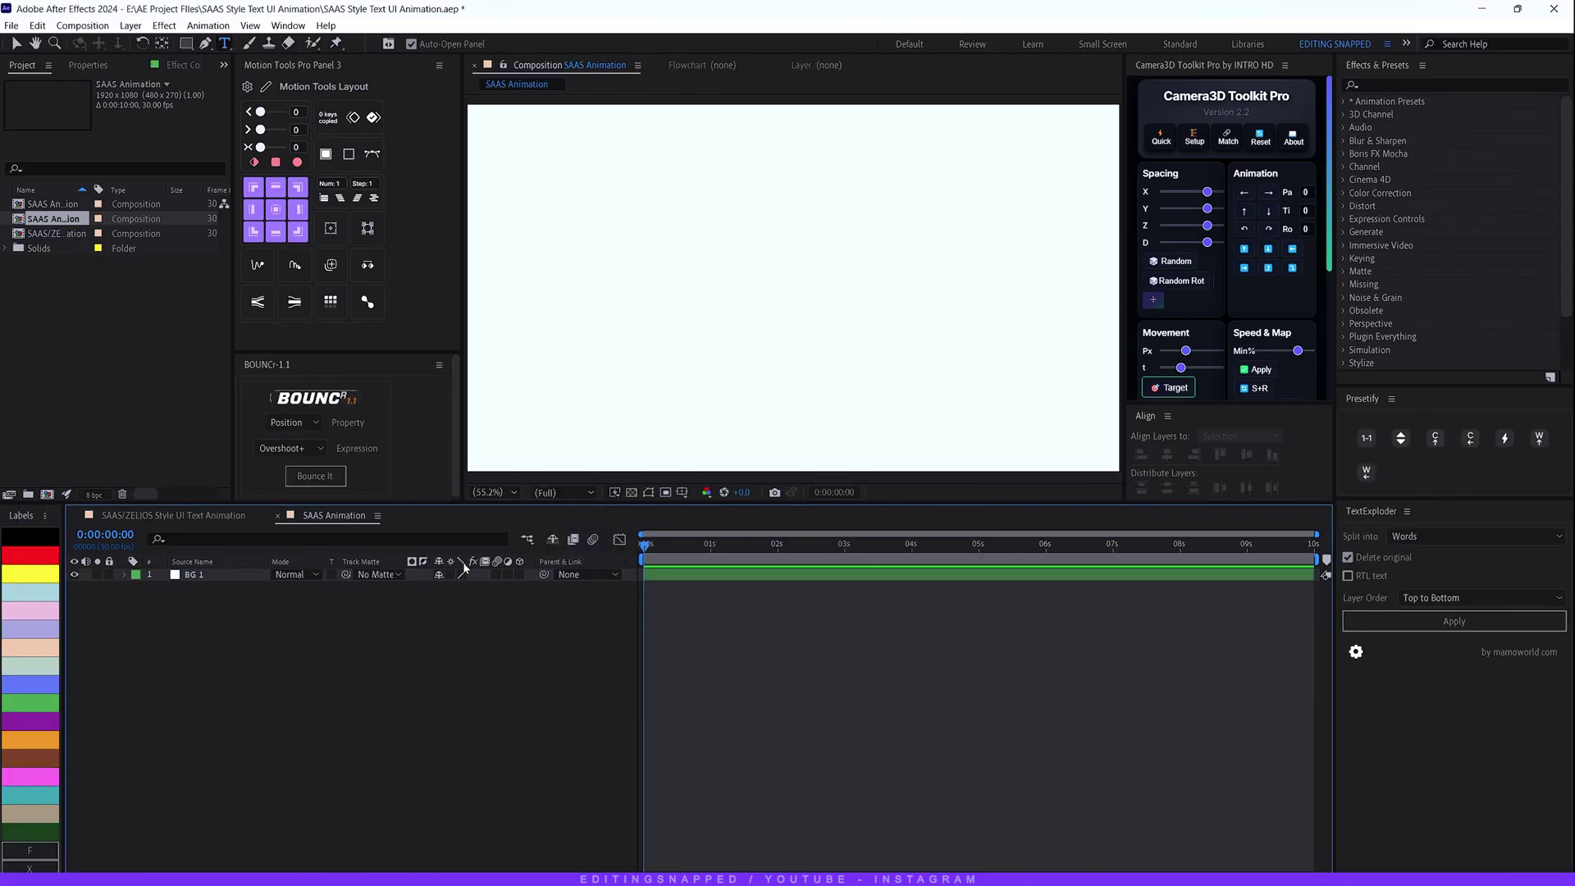
- Type the headline 'Attract Customer's Attention' and colour its fill near-black 181818
key(v)
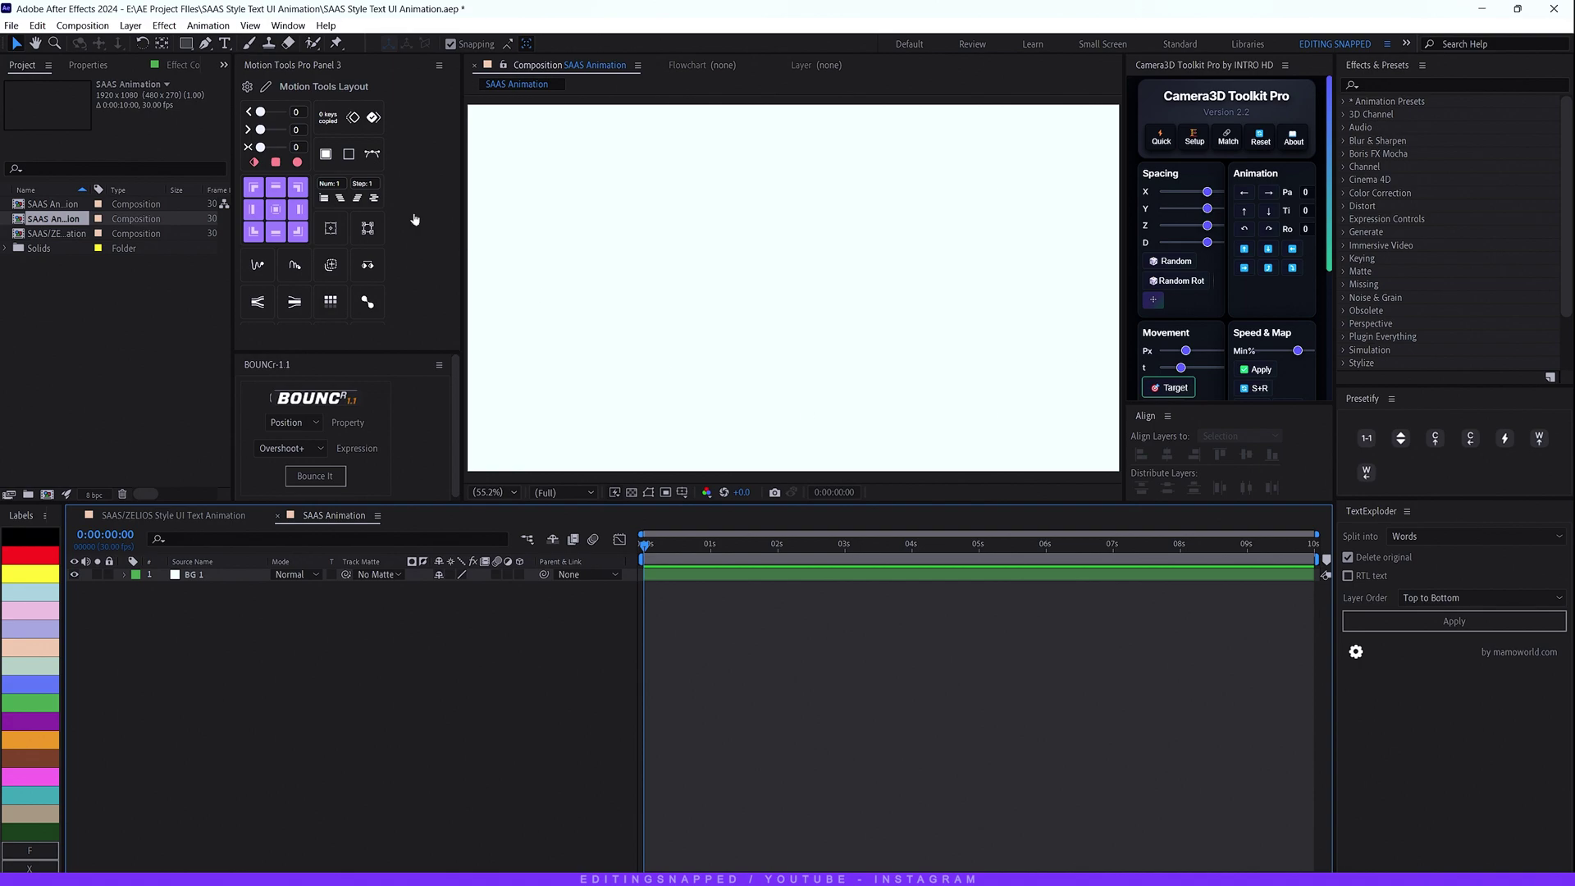
click(224, 43)
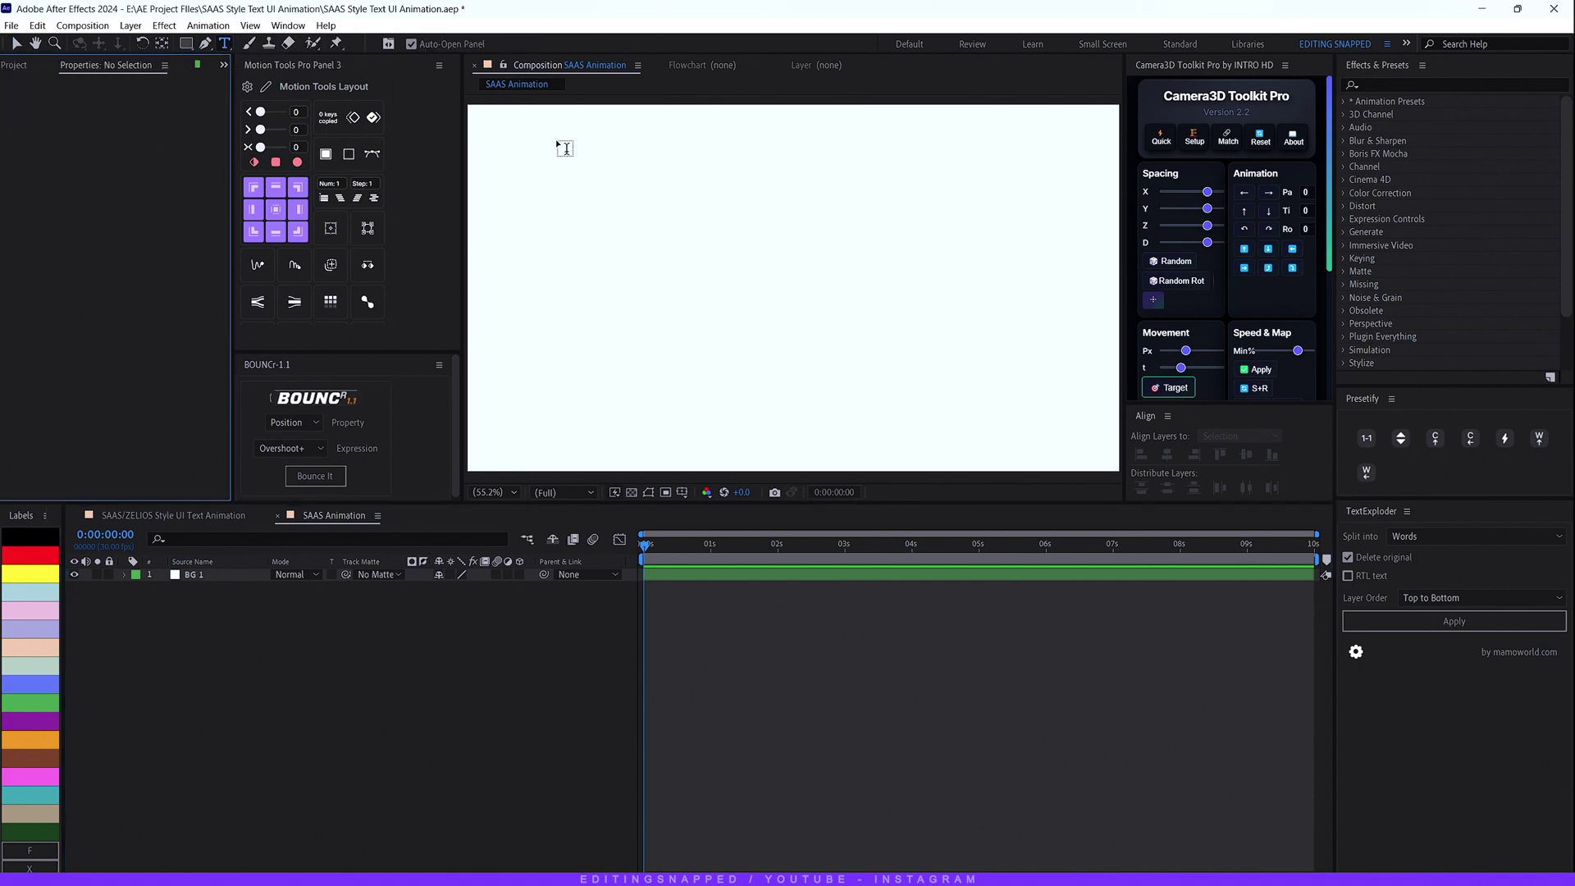
click(748, 286)
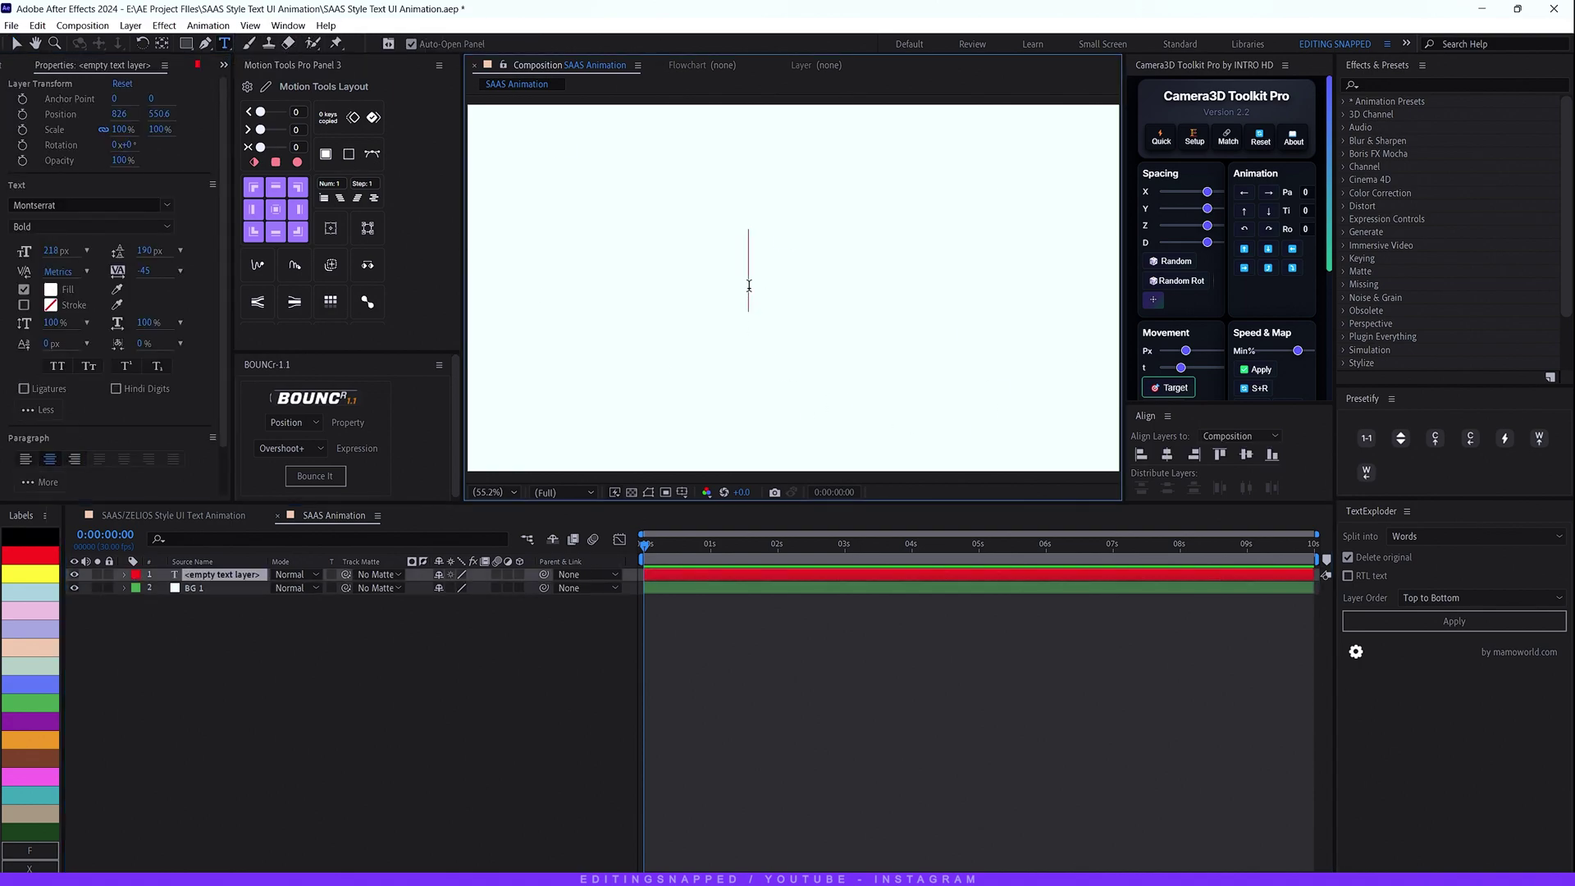
text(A)
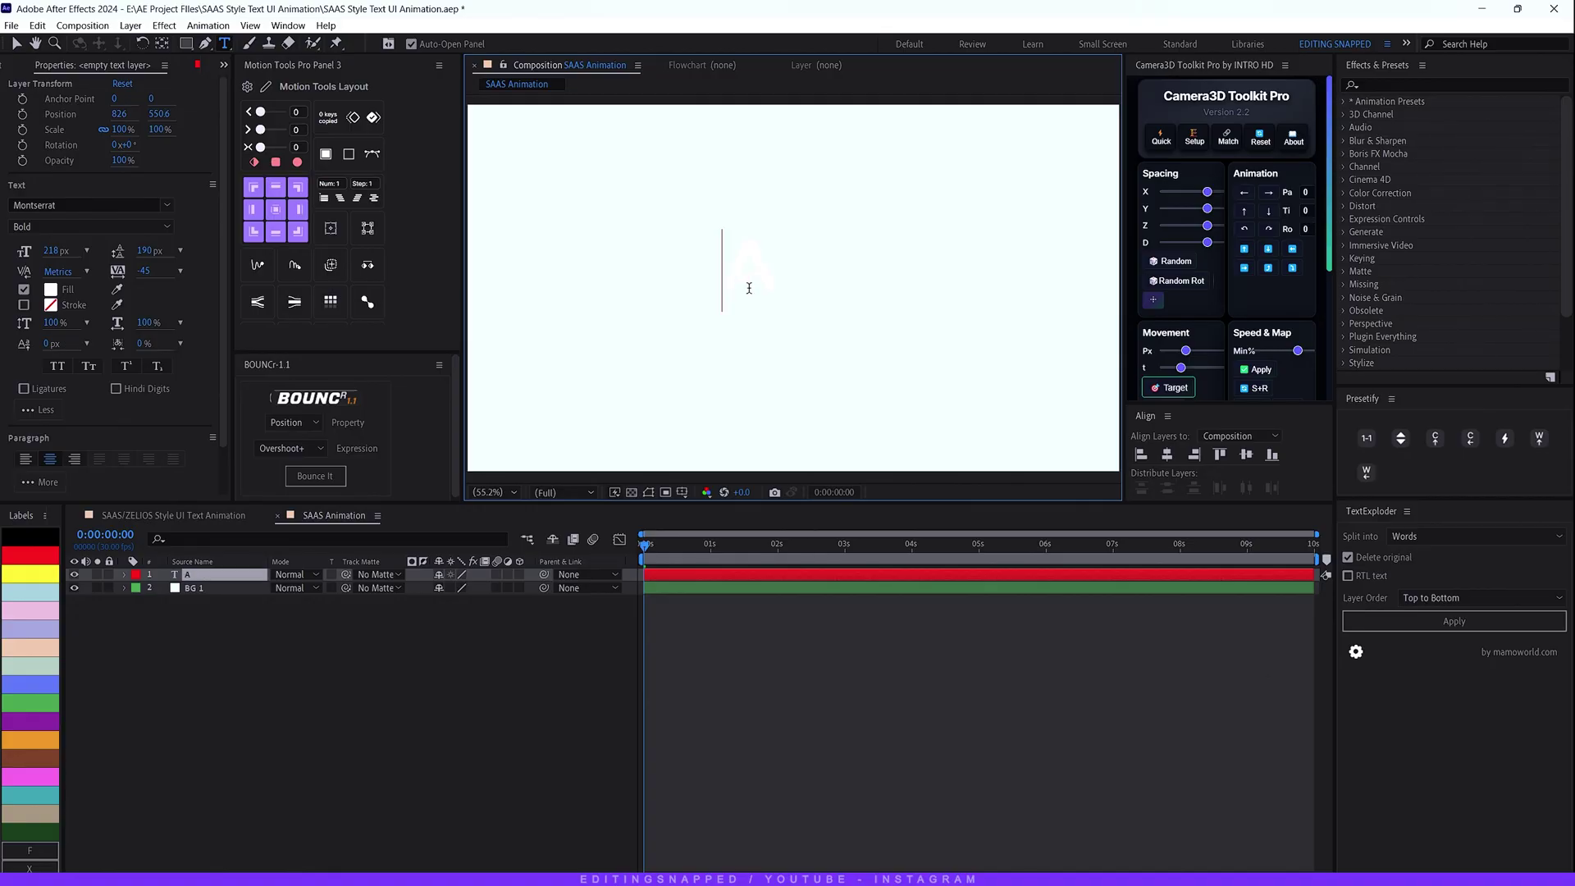
text(ttract Vuur Customer's Attention)
key(ctrl+a)
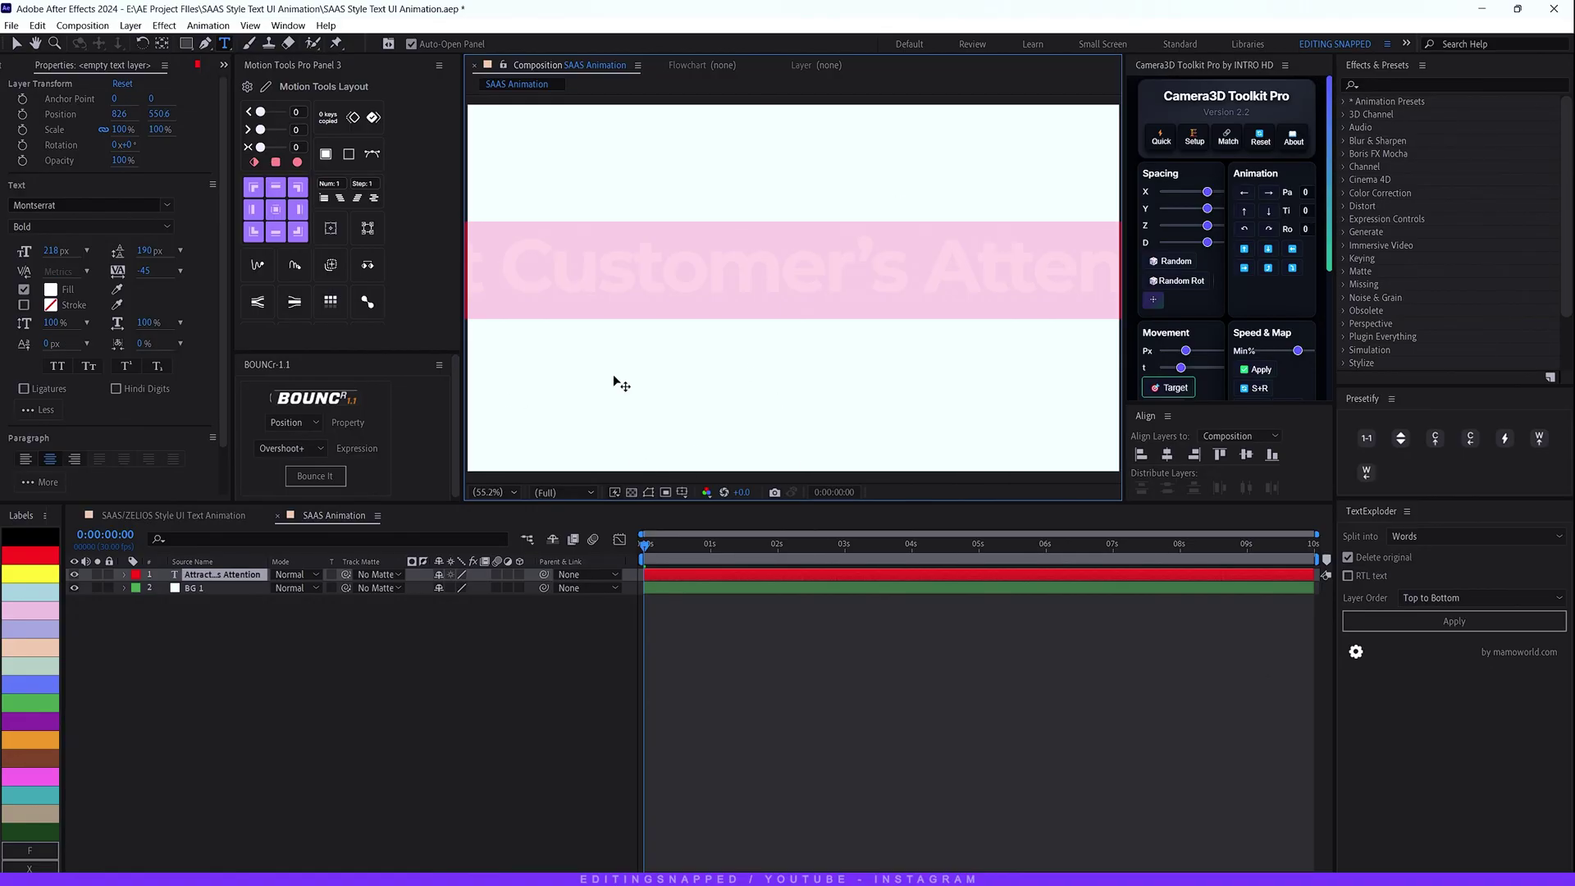
click(50, 290)
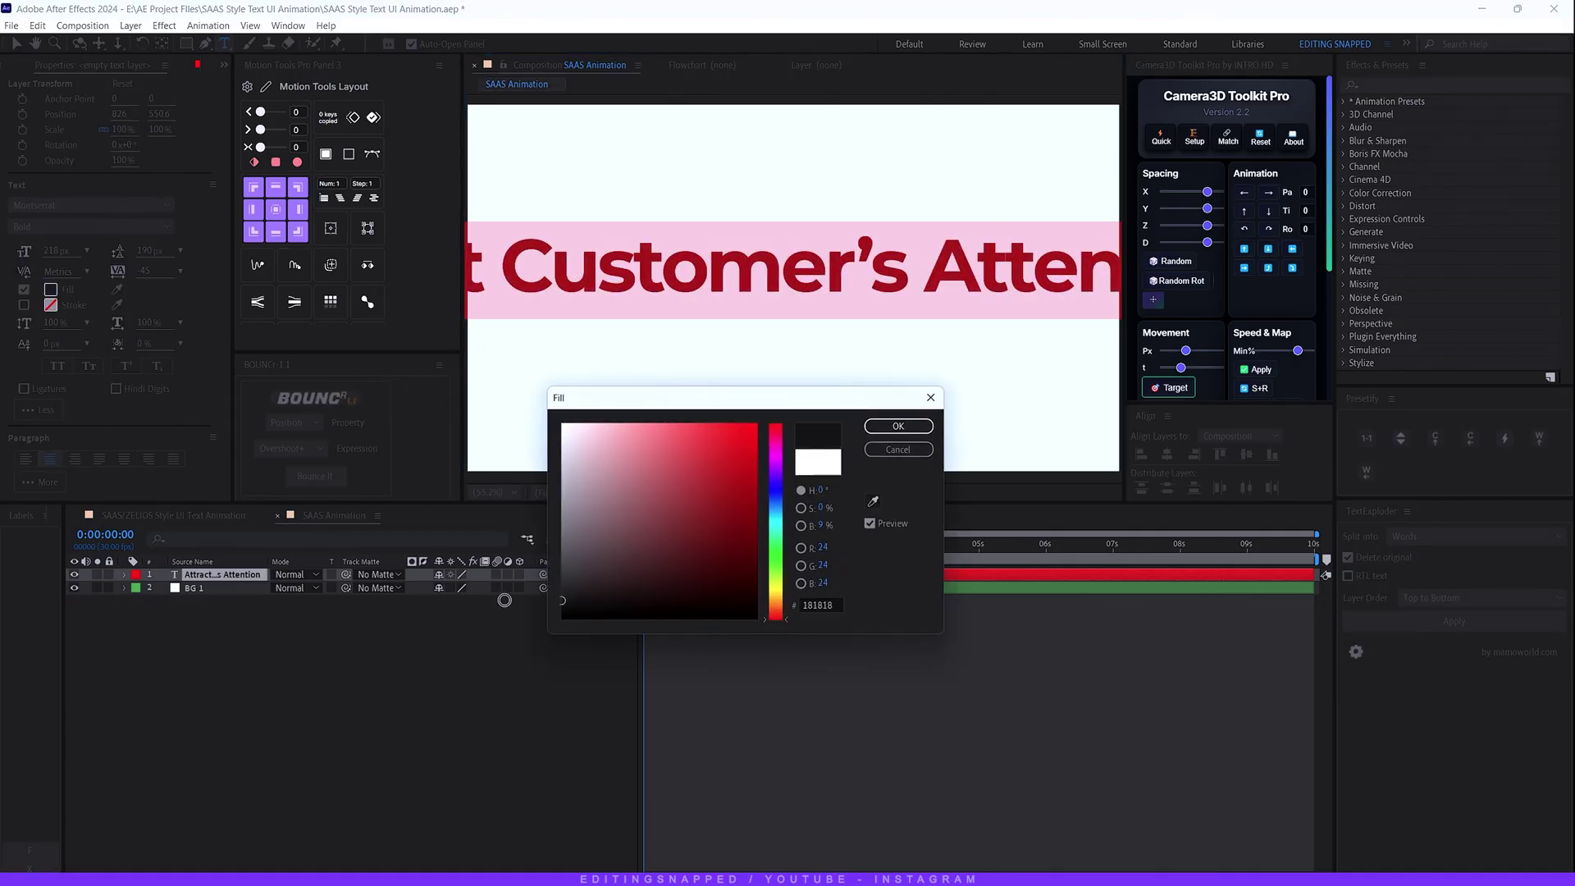
click(899, 426)
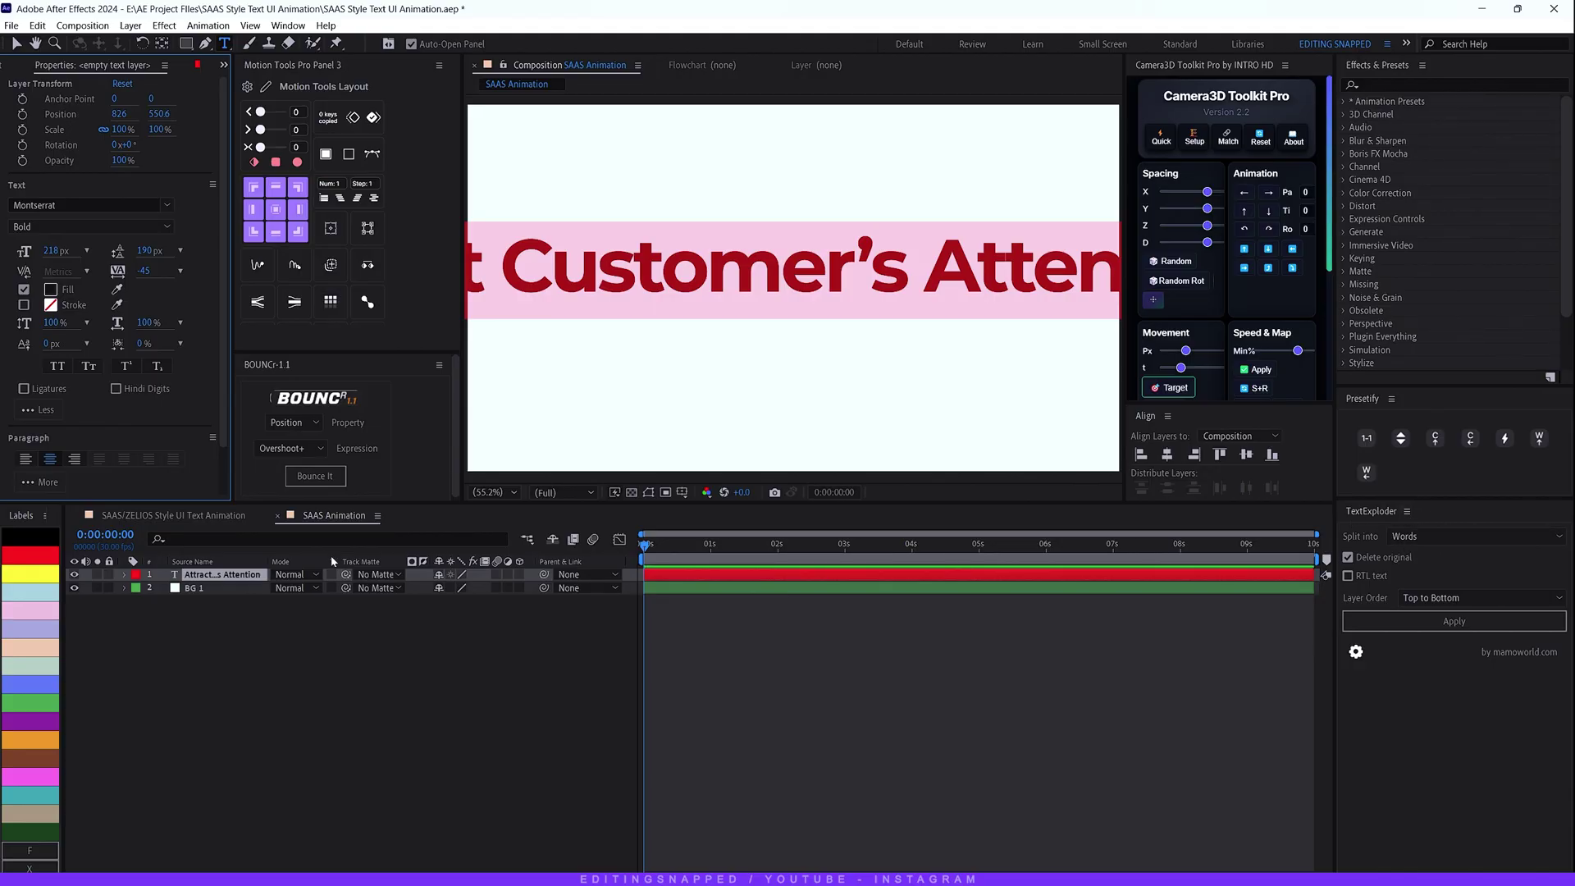
click(259, 649)
click(223, 585)
- Split the headline with TextExploder into word layers, Words mode, Top to Bottom order
click(233, 623)
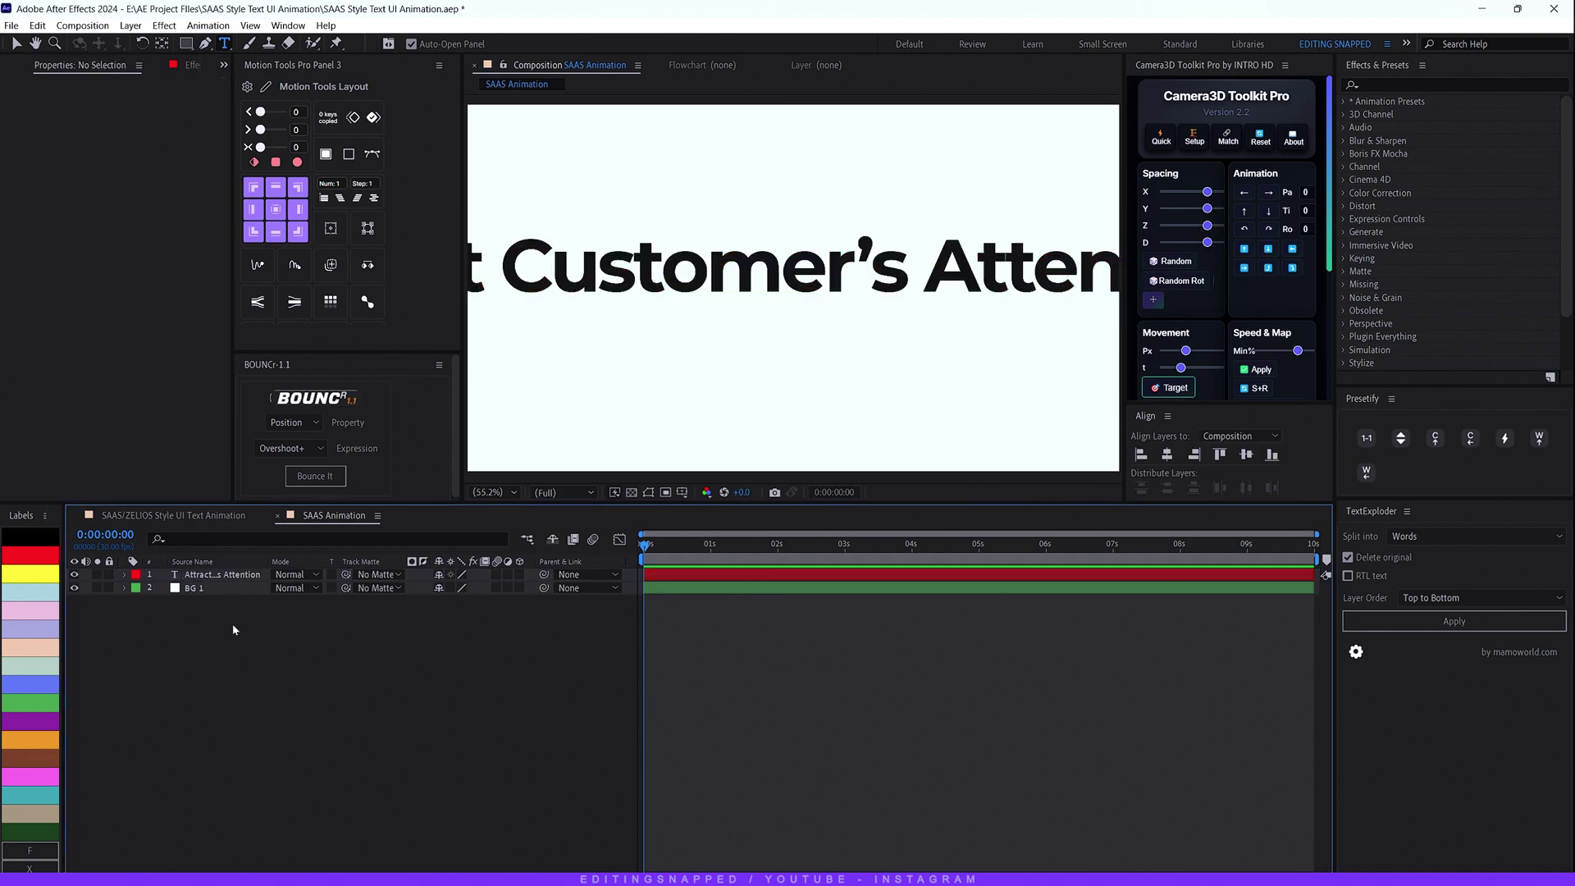
click(222, 577)
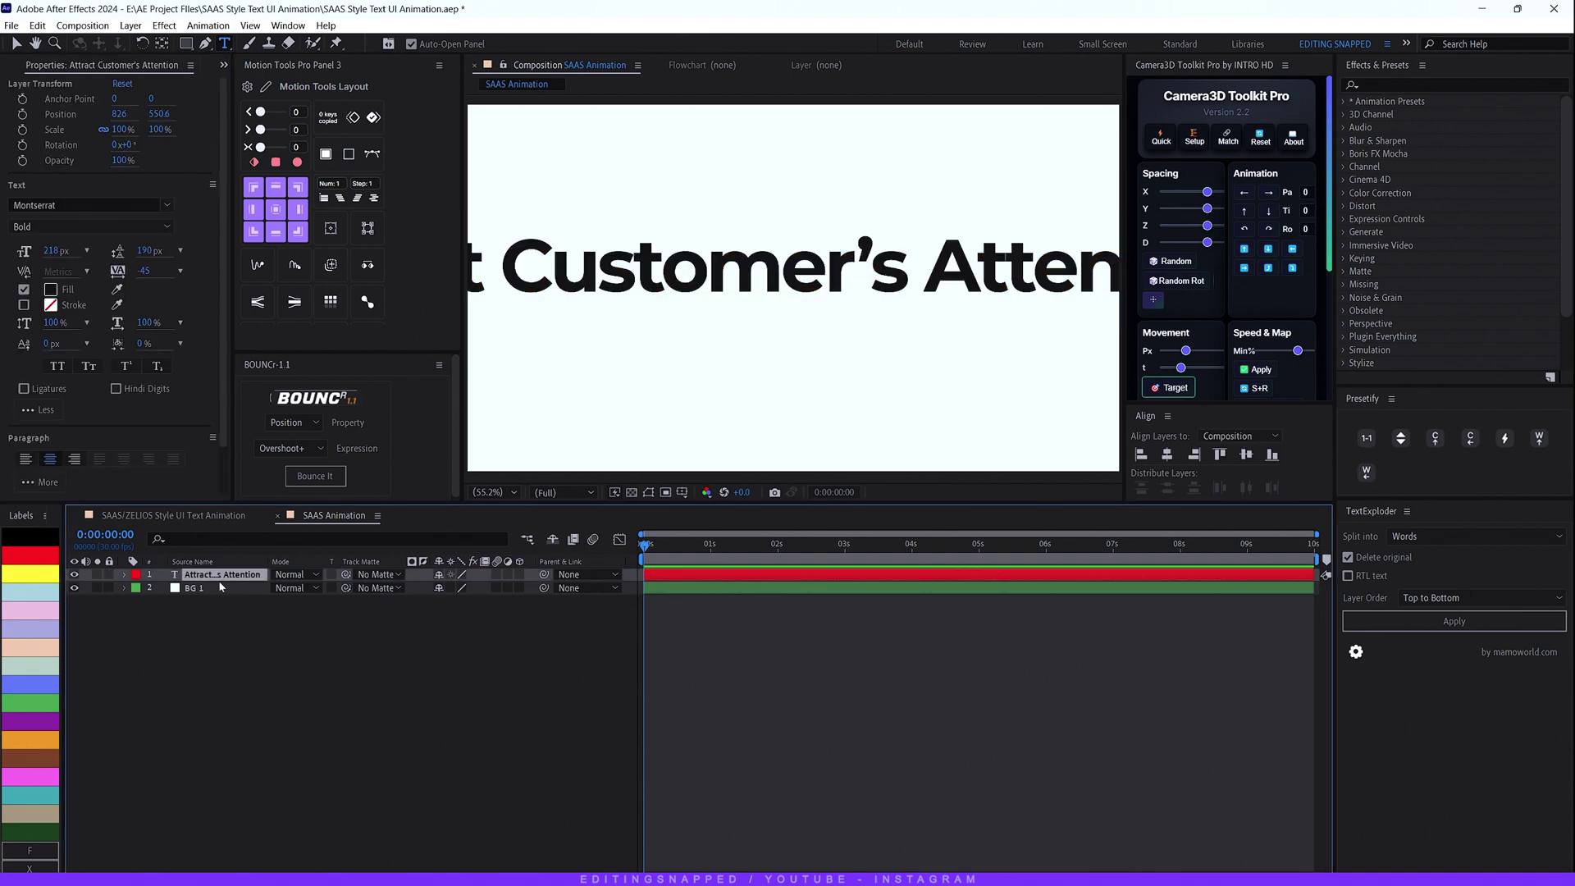
click(234, 612)
click(222, 574)
click(1465, 533)
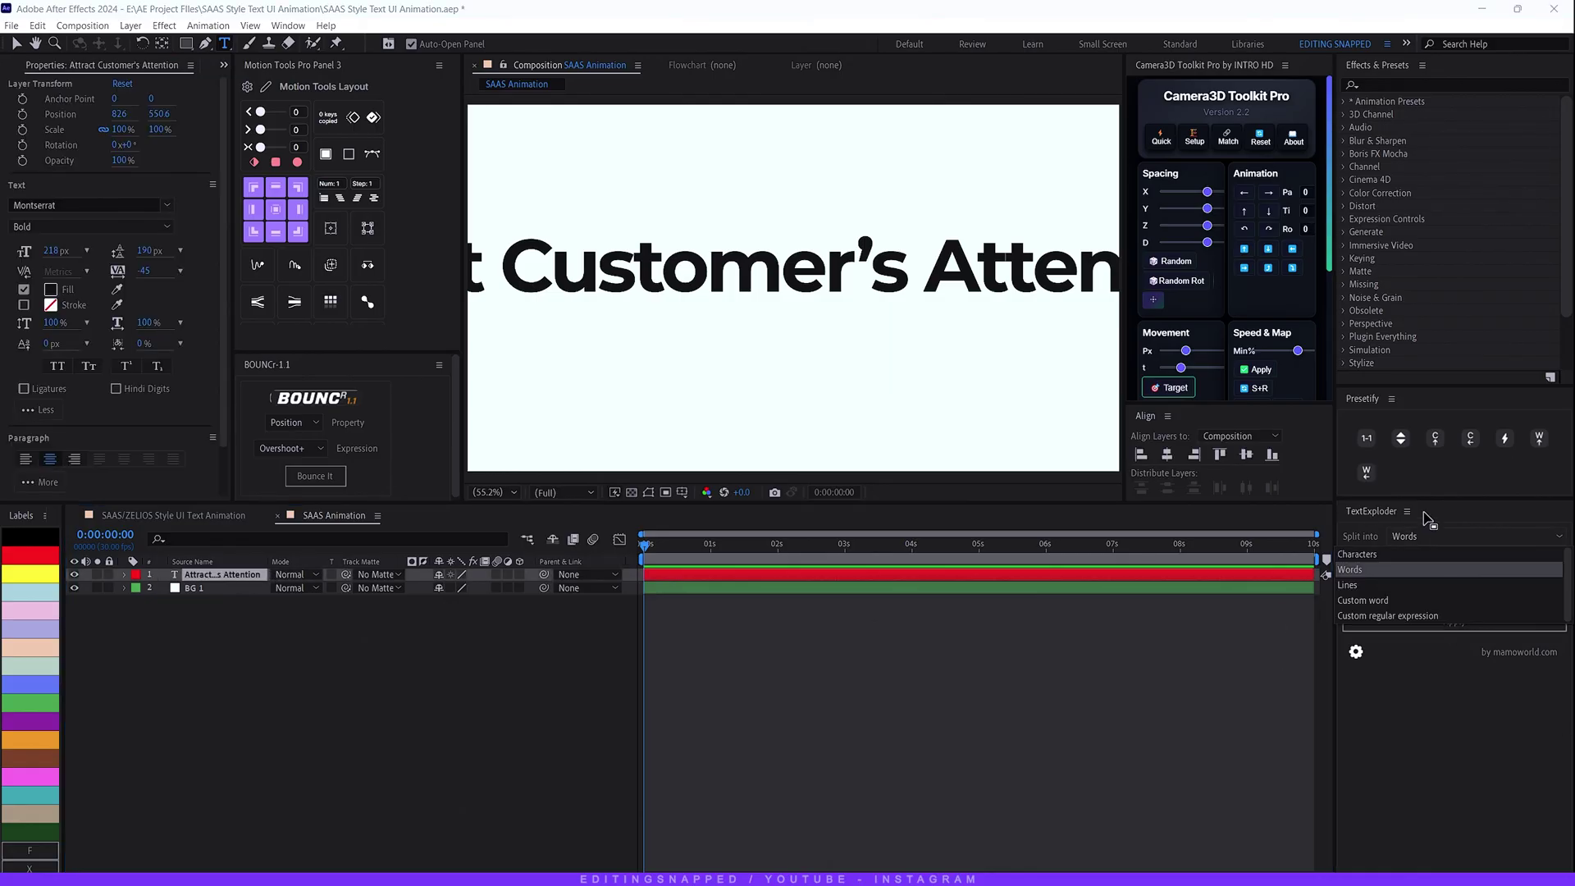
click(1416, 538)
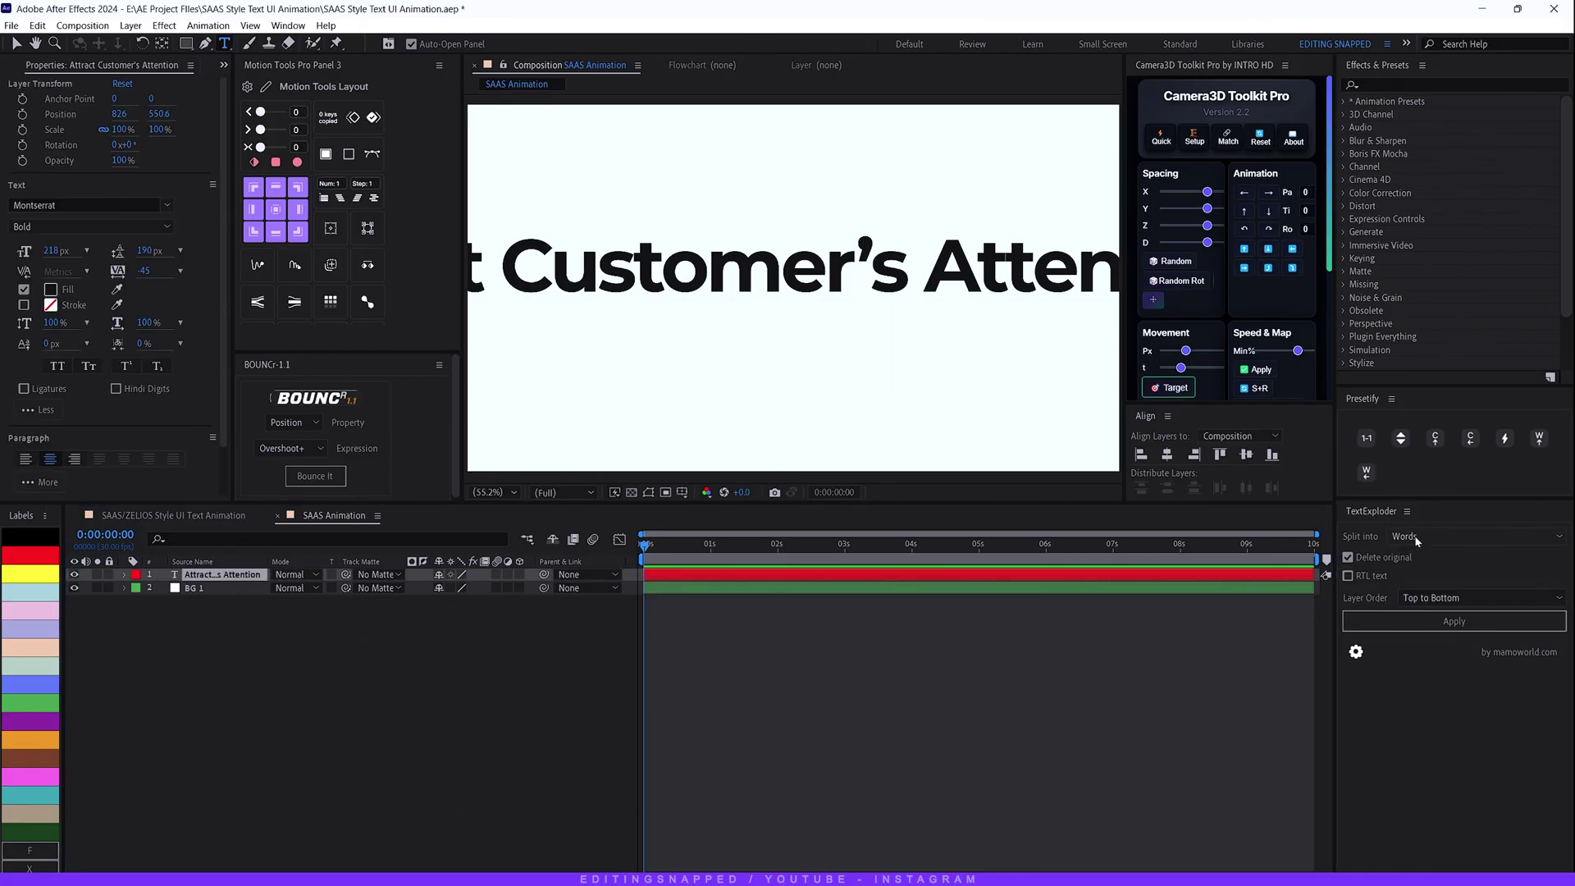
click(1417, 538)
click(1359, 574)
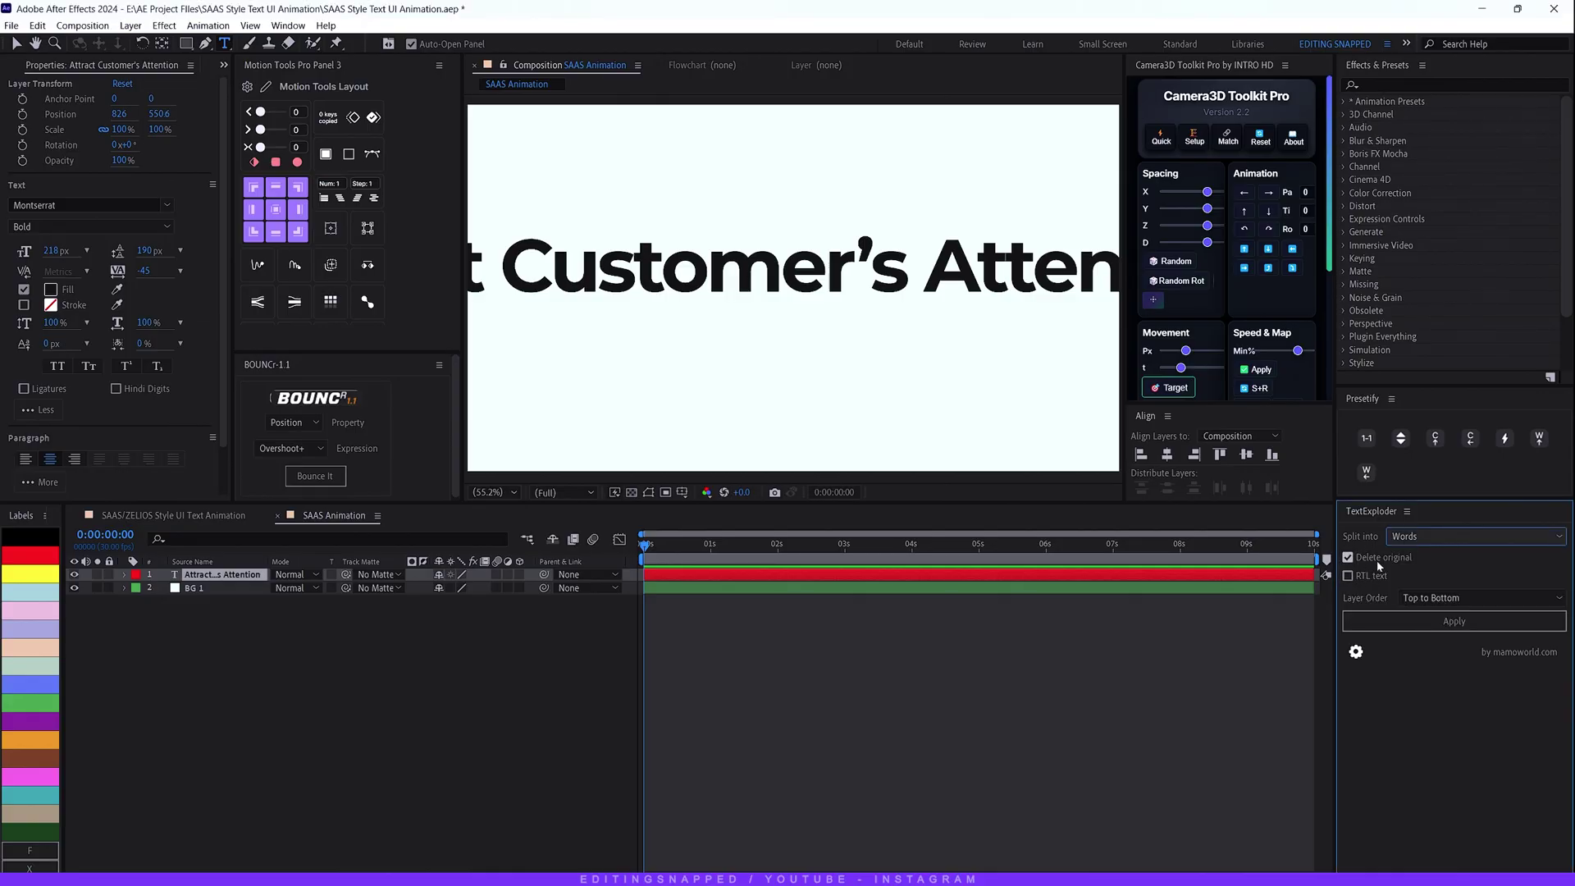
click(1452, 598)
click(1369, 617)
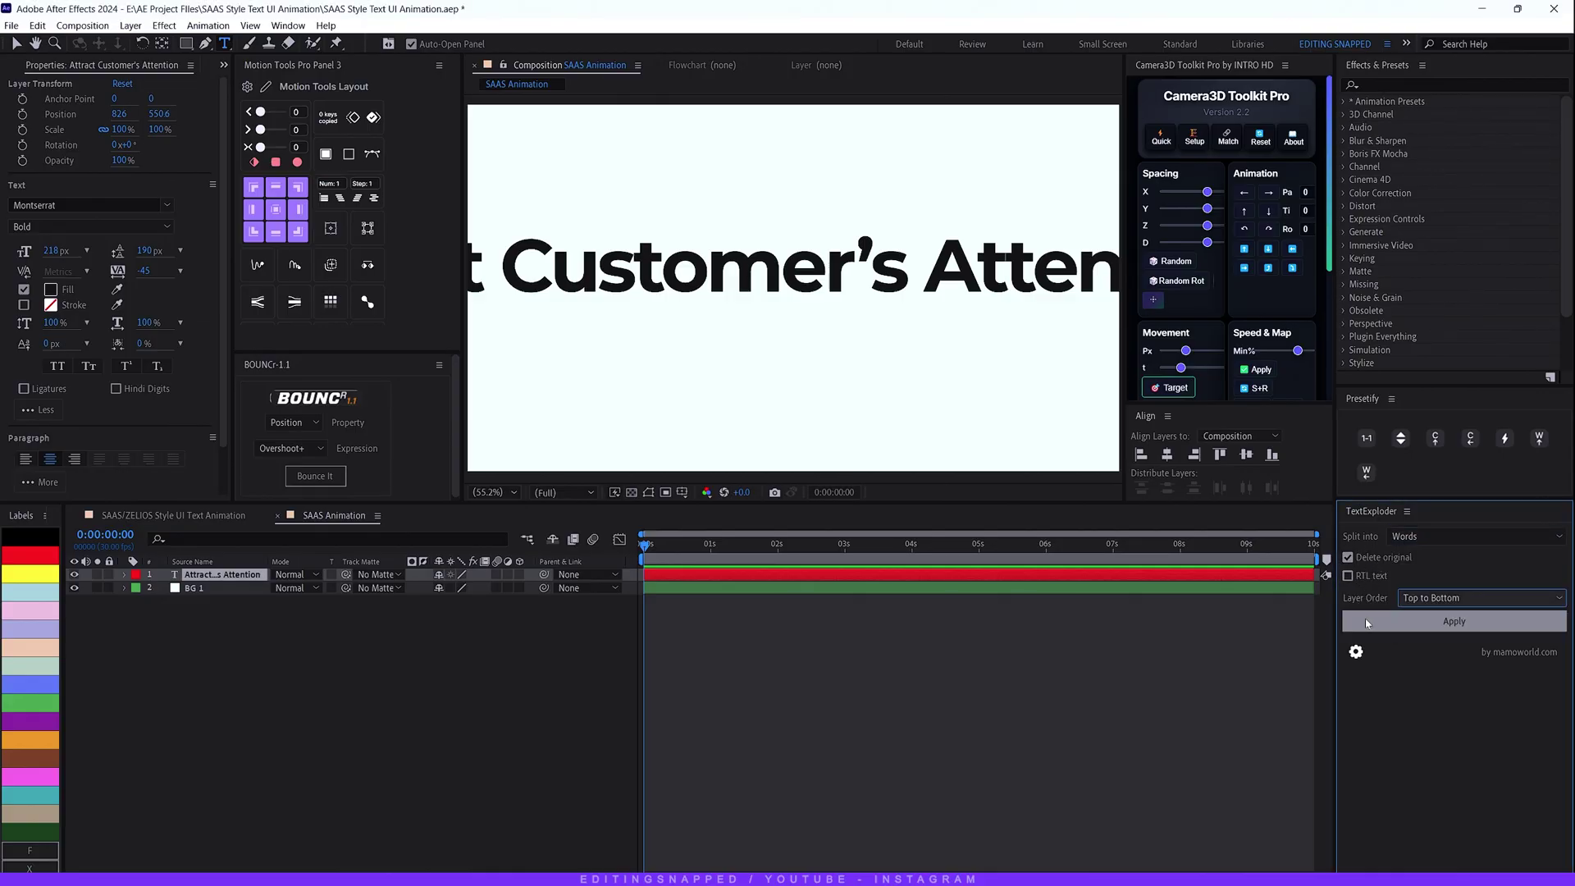
click(1411, 622)
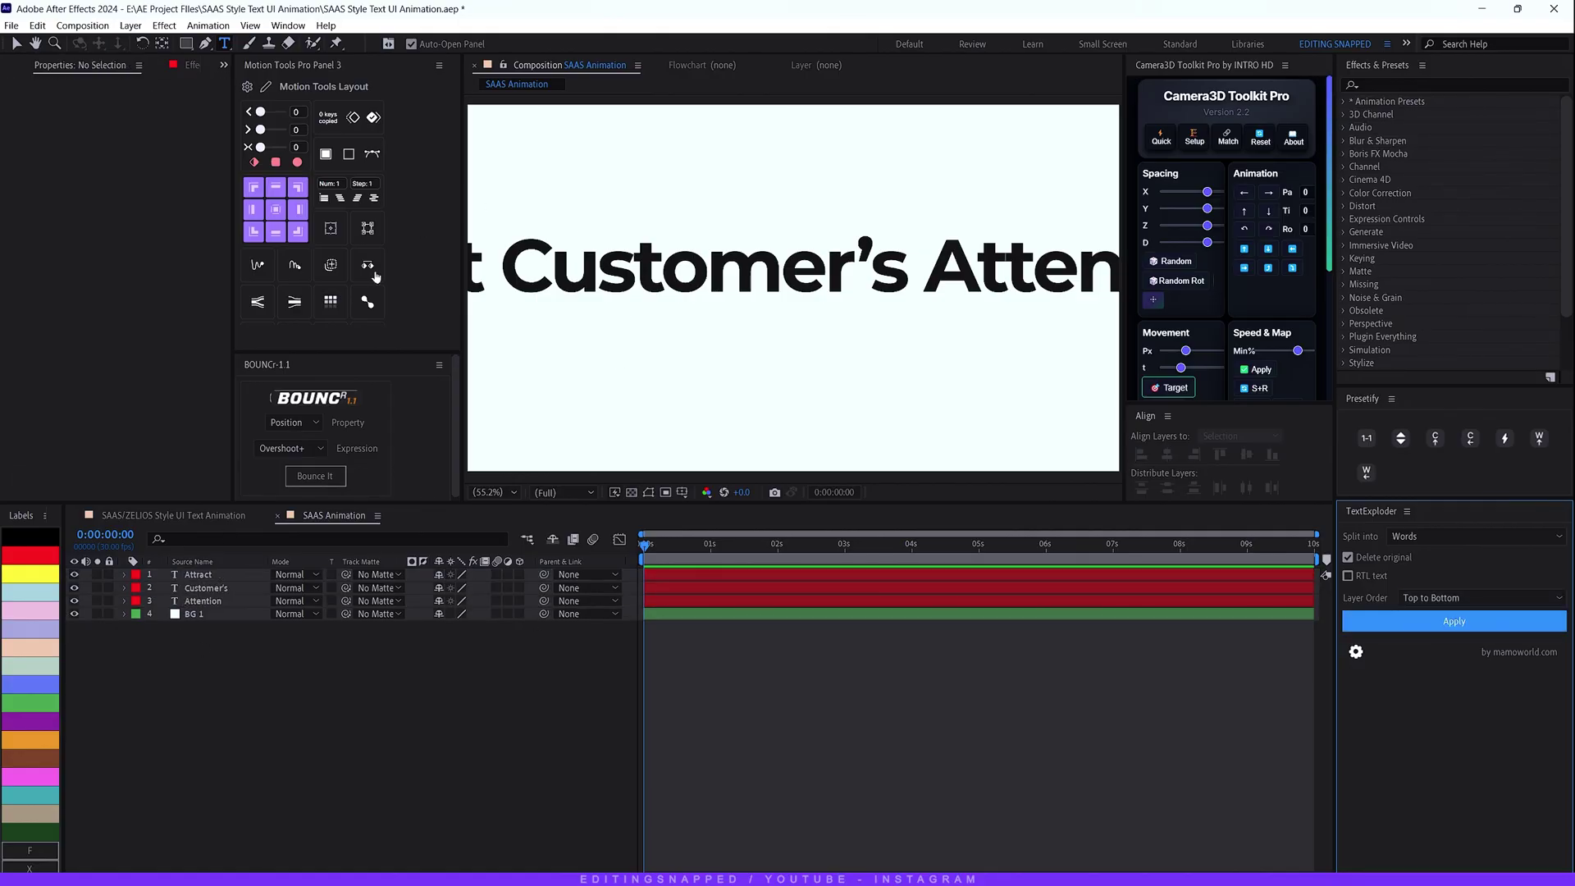
- Hide the Customer's and Attention word layers
click(216, 580)
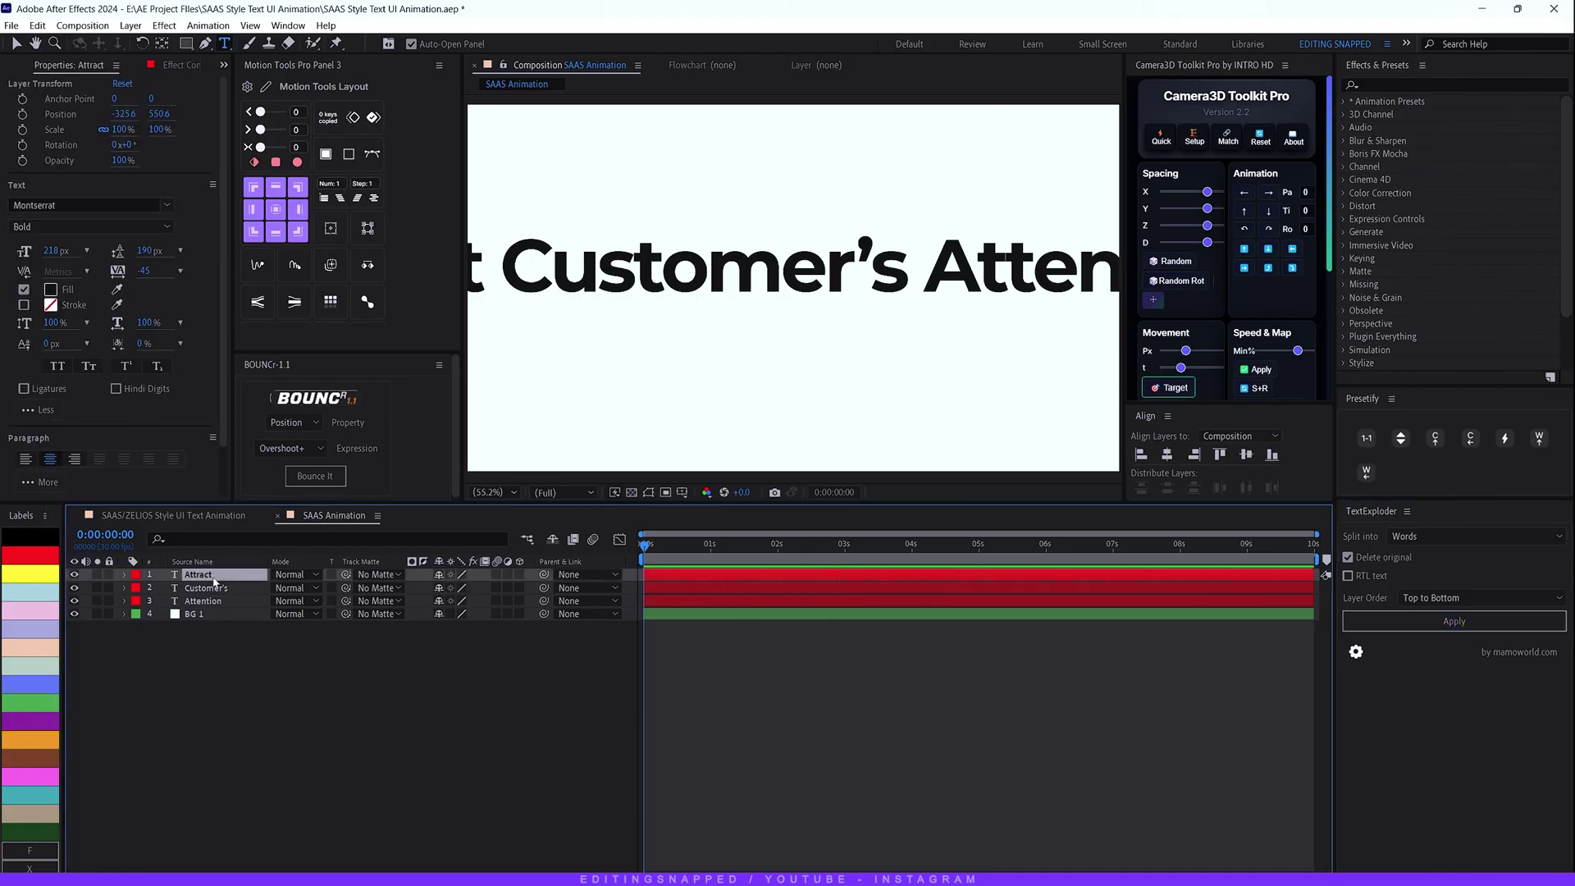
click(206, 602)
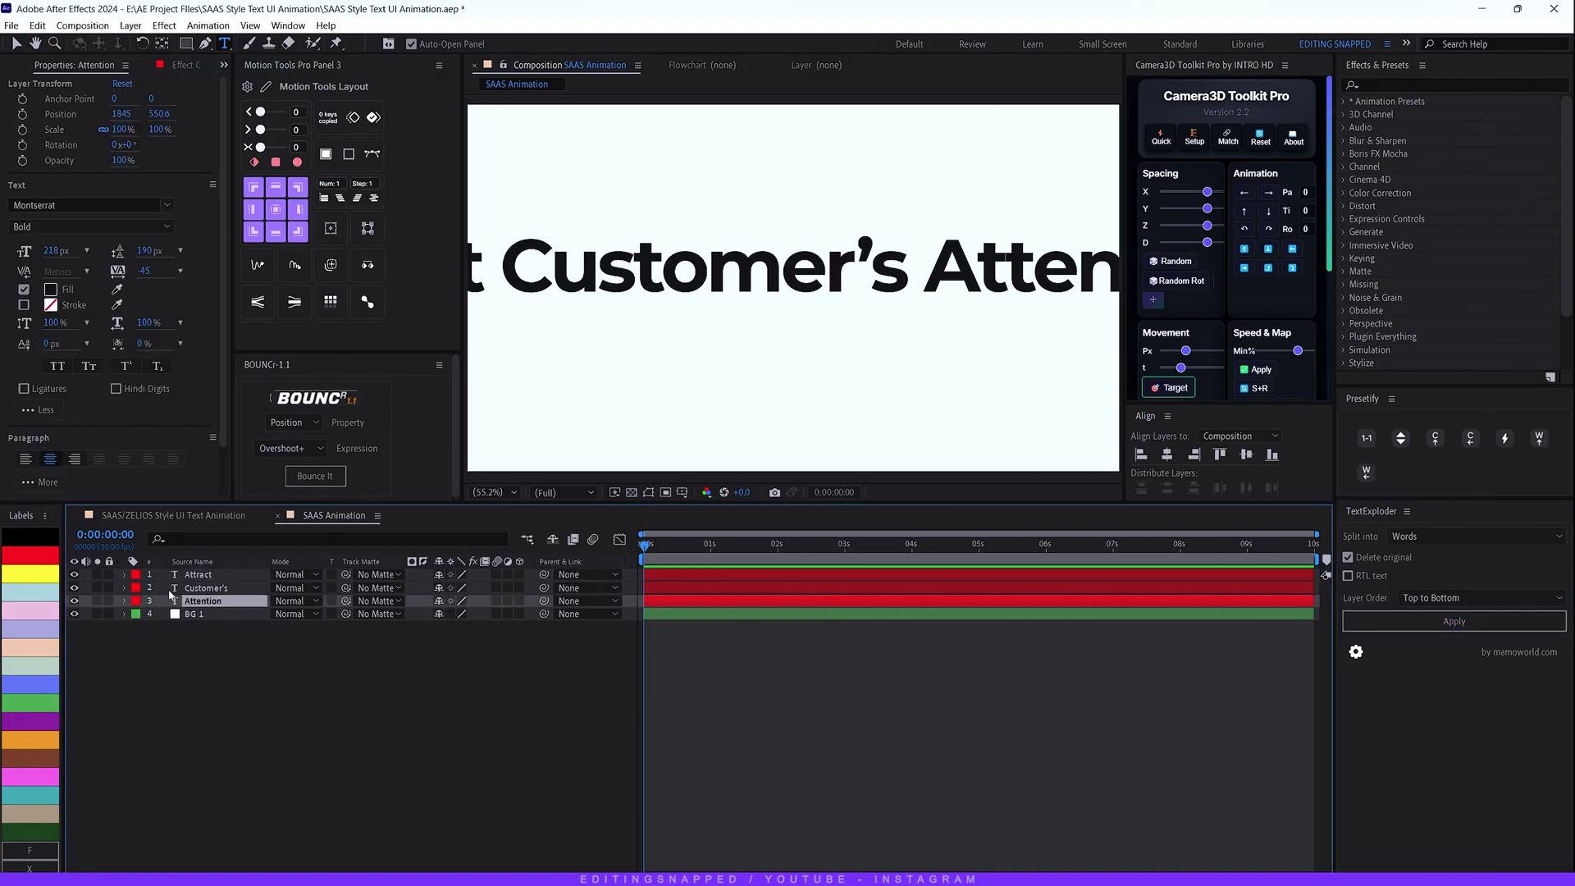
click(206, 588)
click(203, 601)
key(ctrl+shift+a)
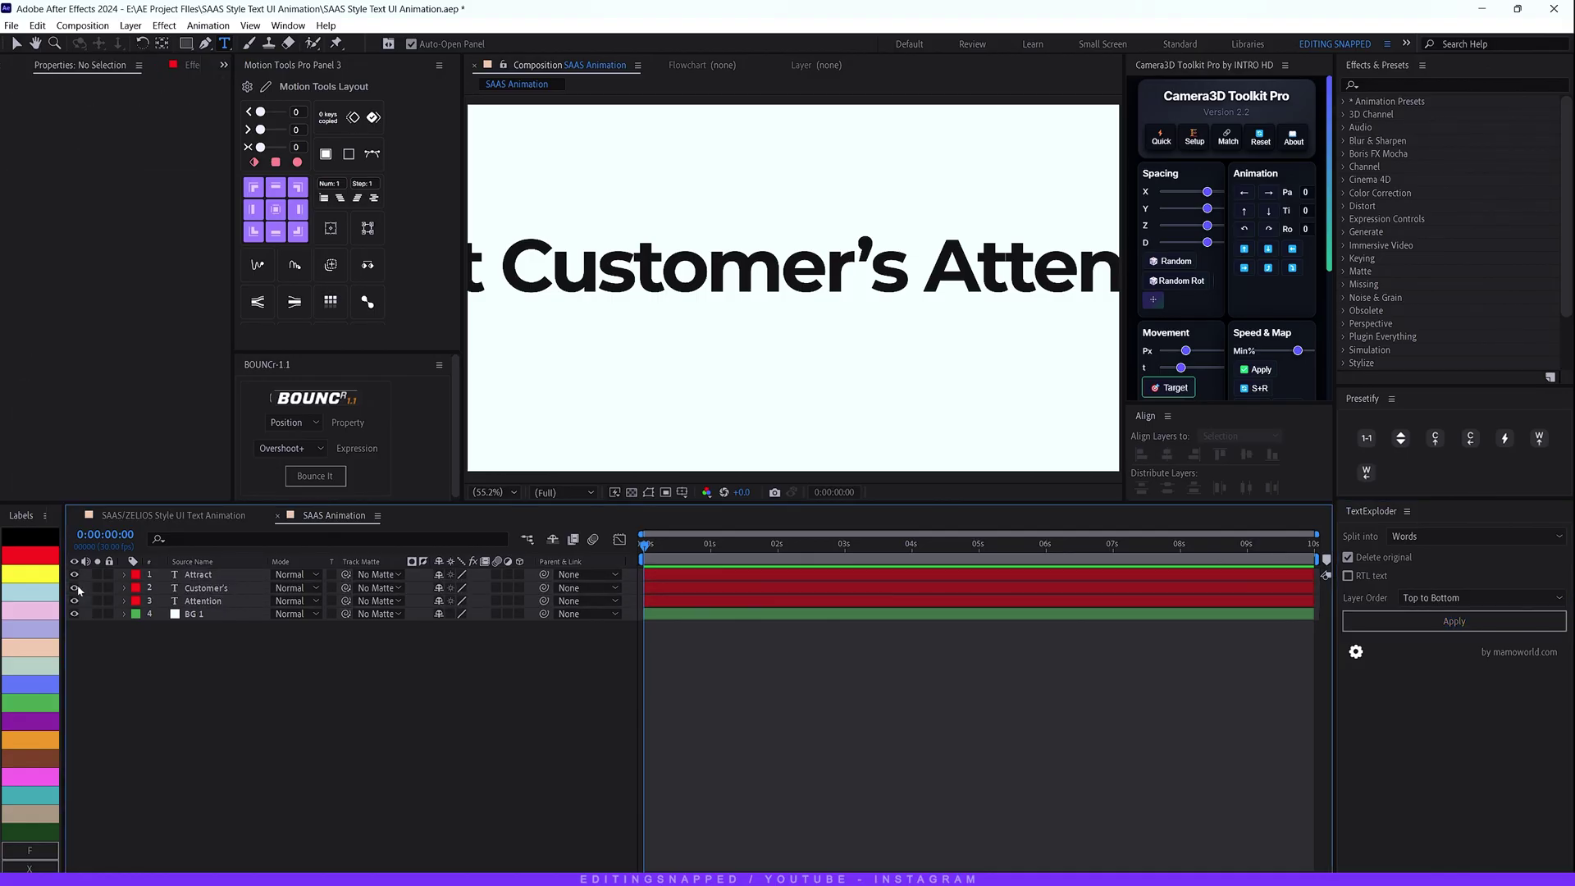
click(75, 588)
click(74, 601)
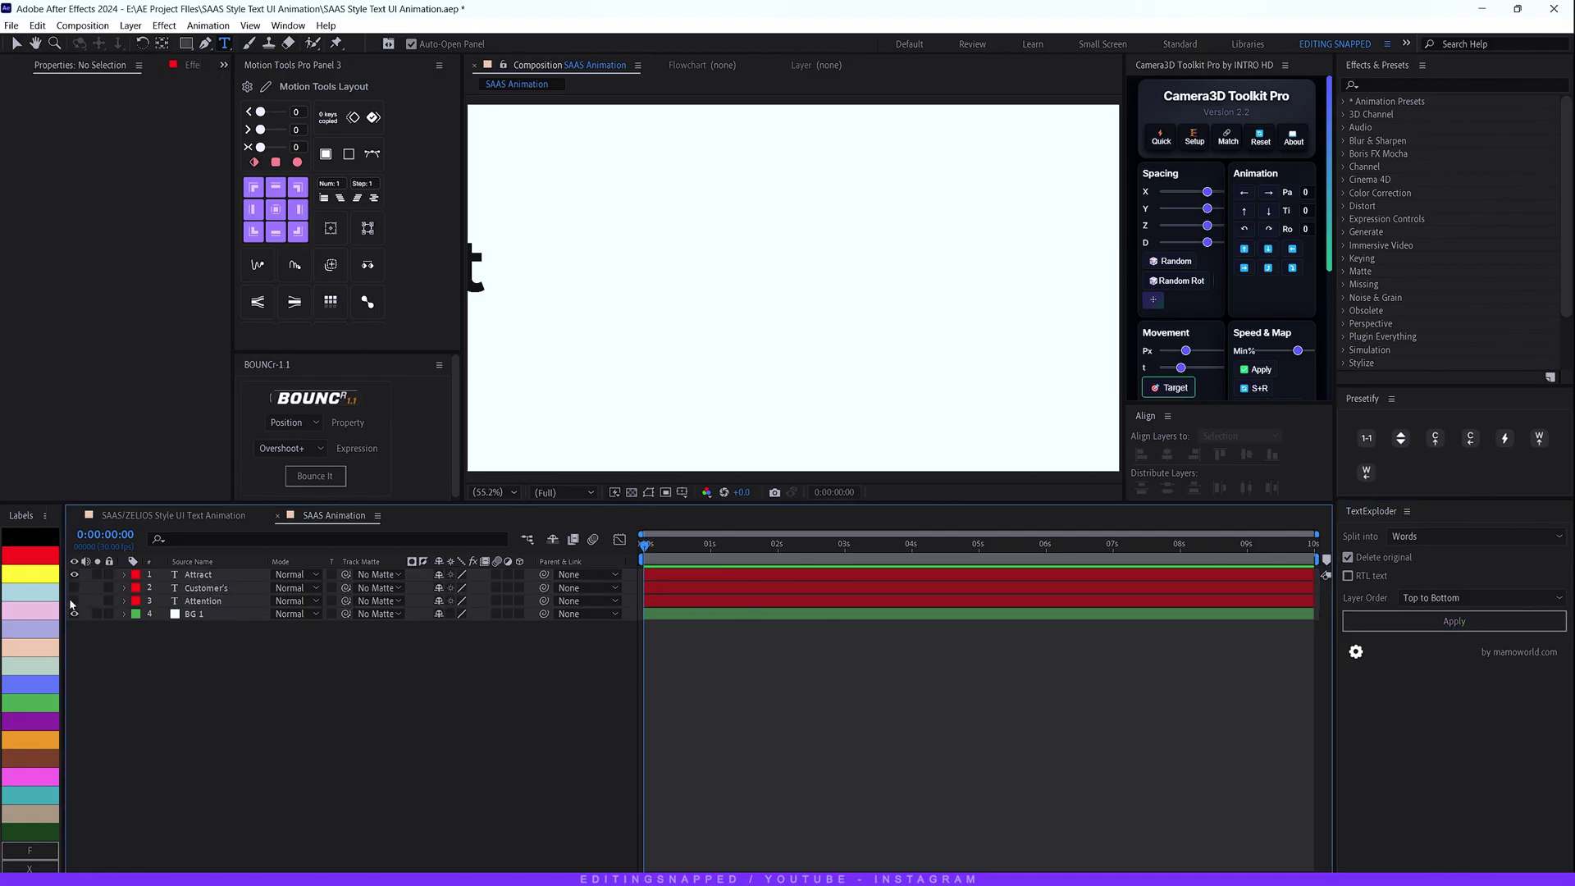
- Centre Attract in the comp at 960, 540 with its anchor point at the word's centre
click(201, 576)
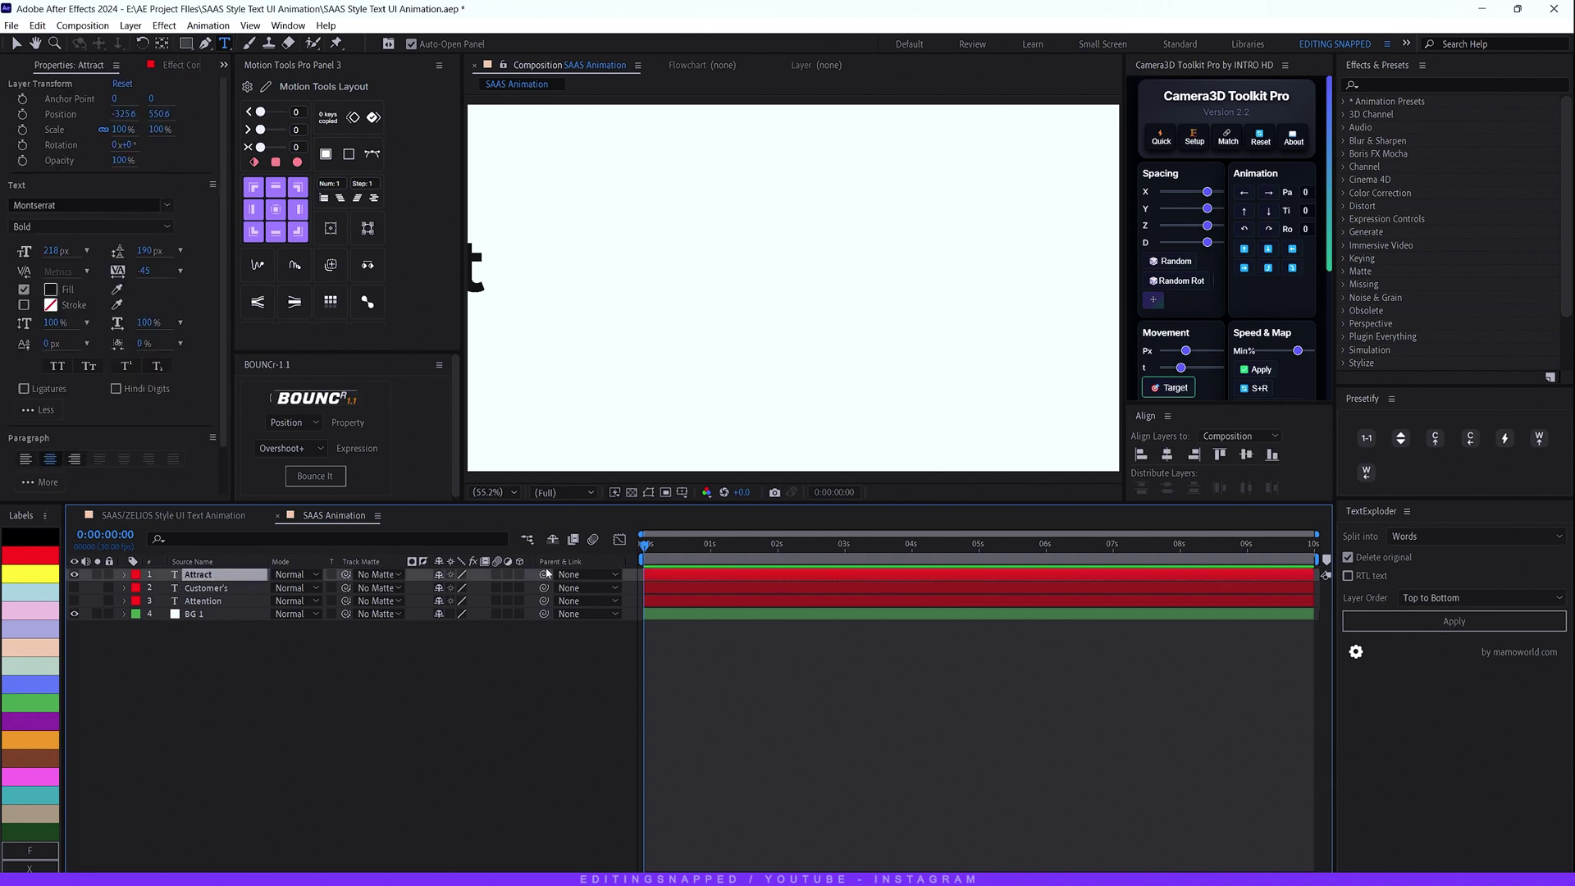
click(1167, 455)
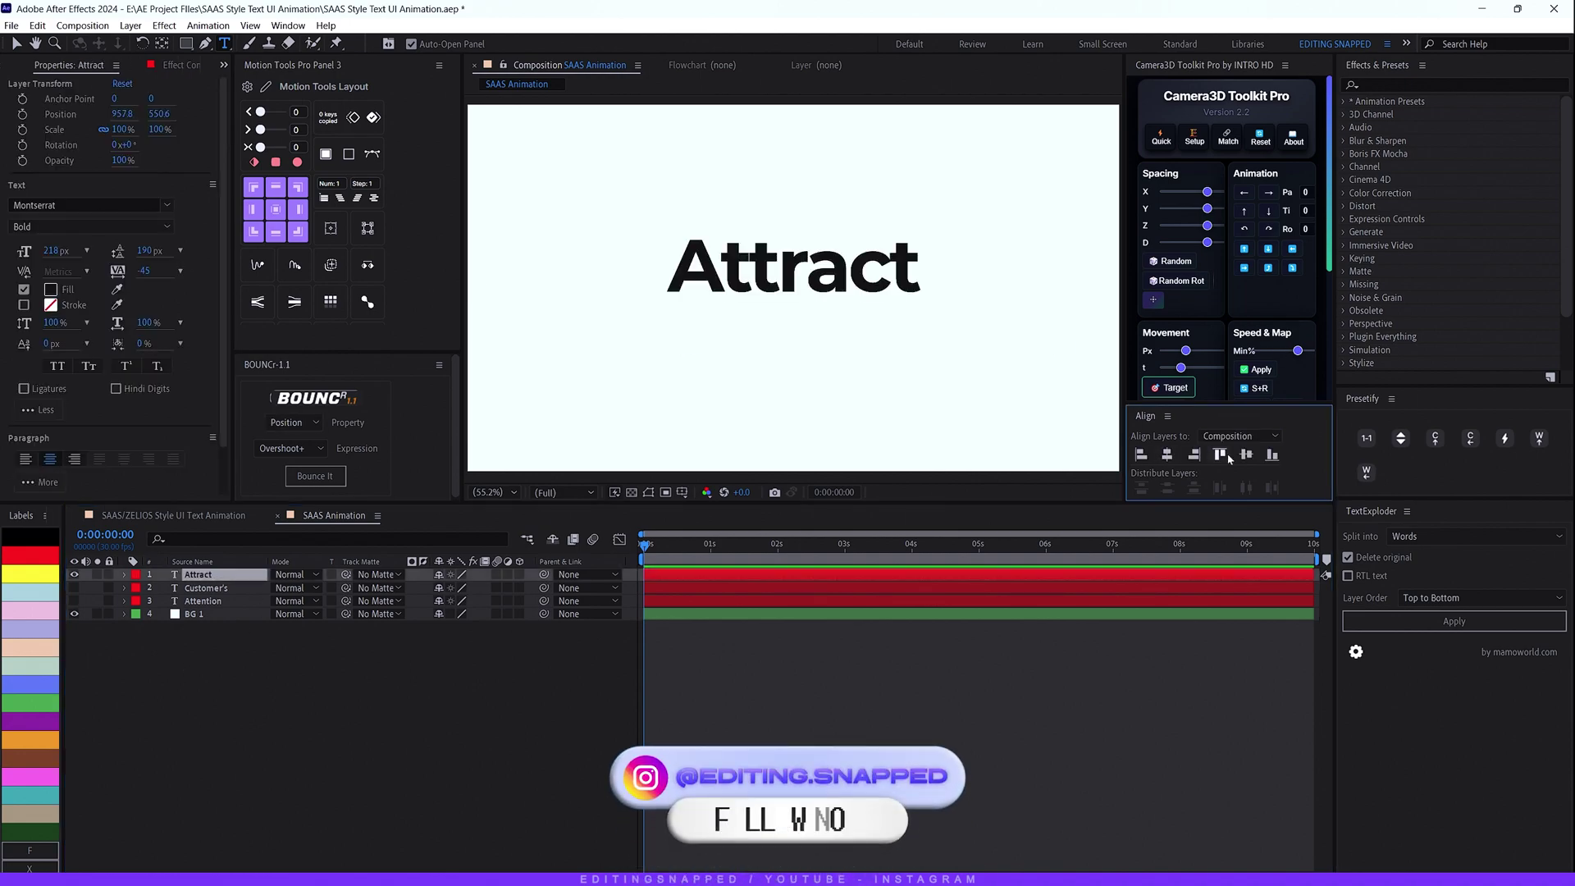
click(1246, 454)
click(1141, 455)
click(1167, 454)
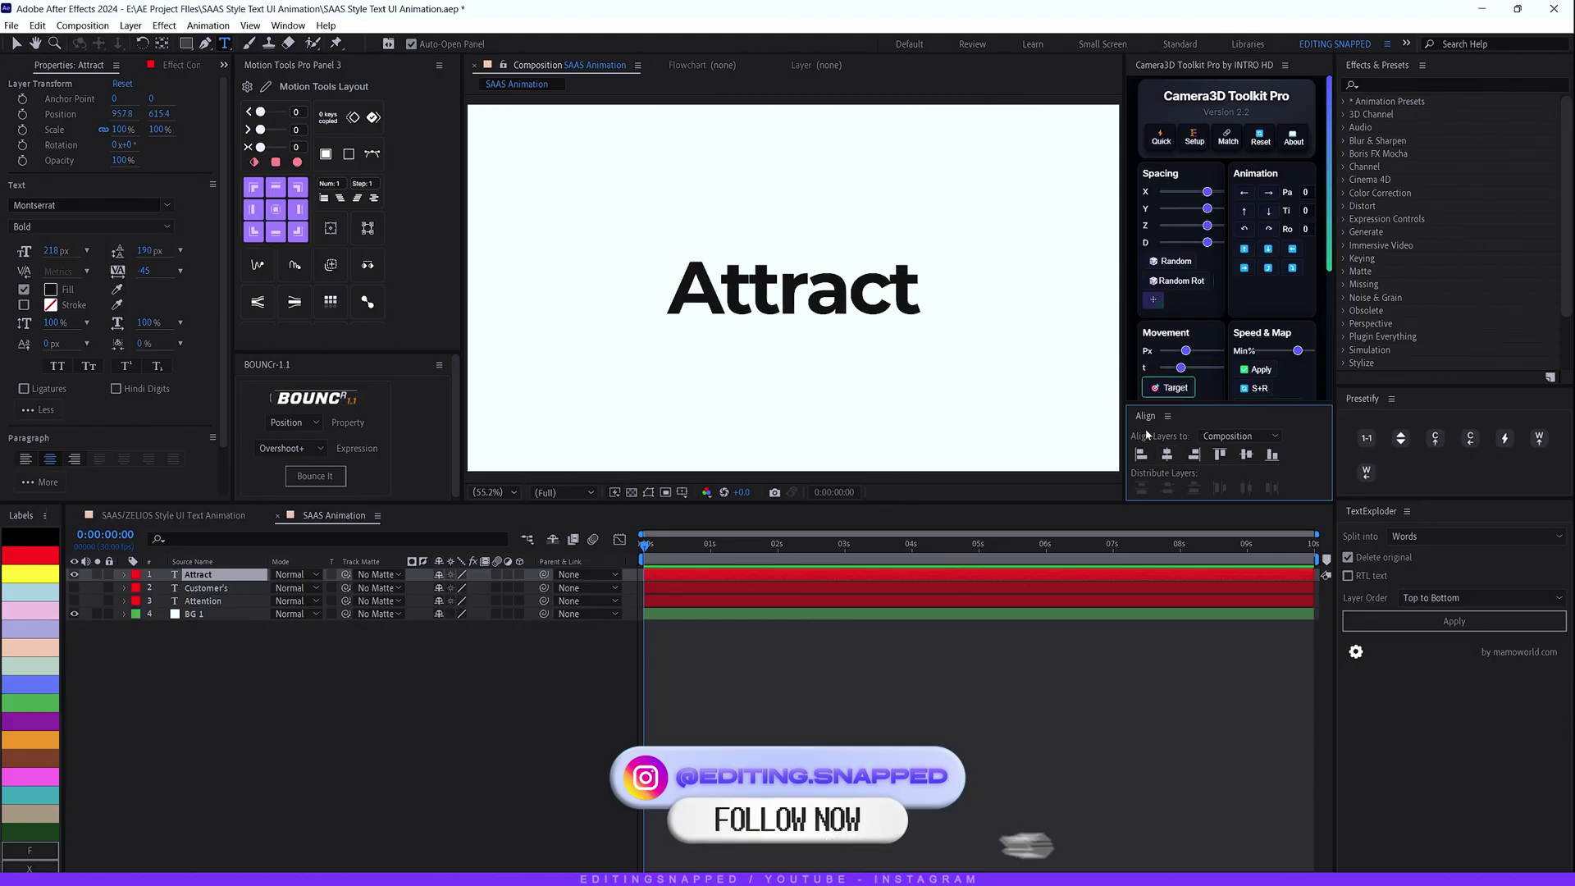
click(275, 209)
click(355, 566)
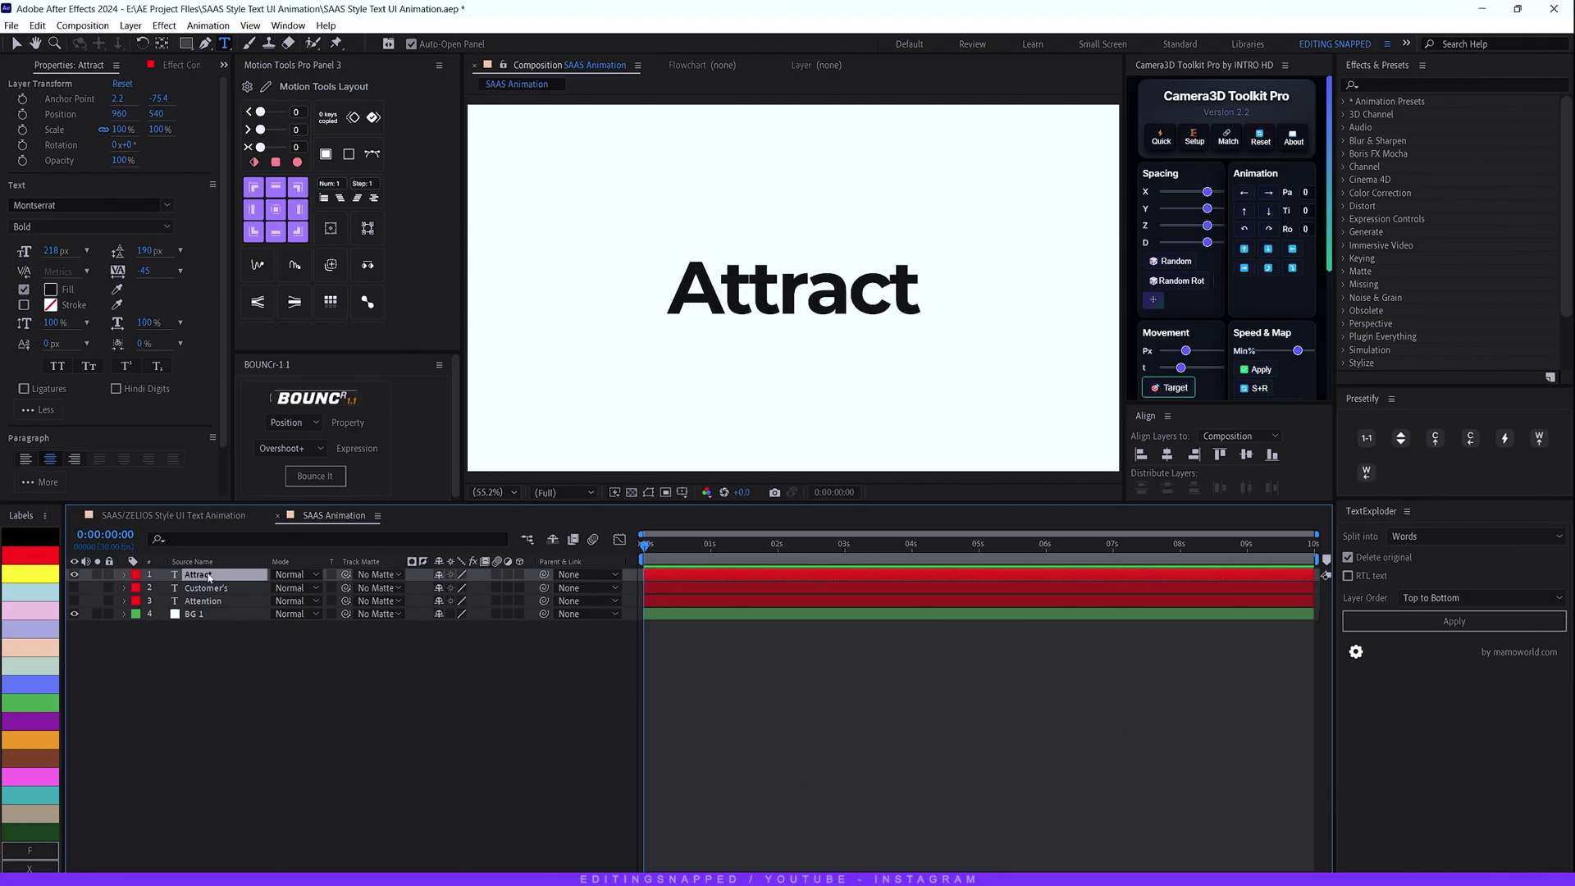
- Apply the 4-Color Gradient effect to the Attract layer
click(1425, 85)
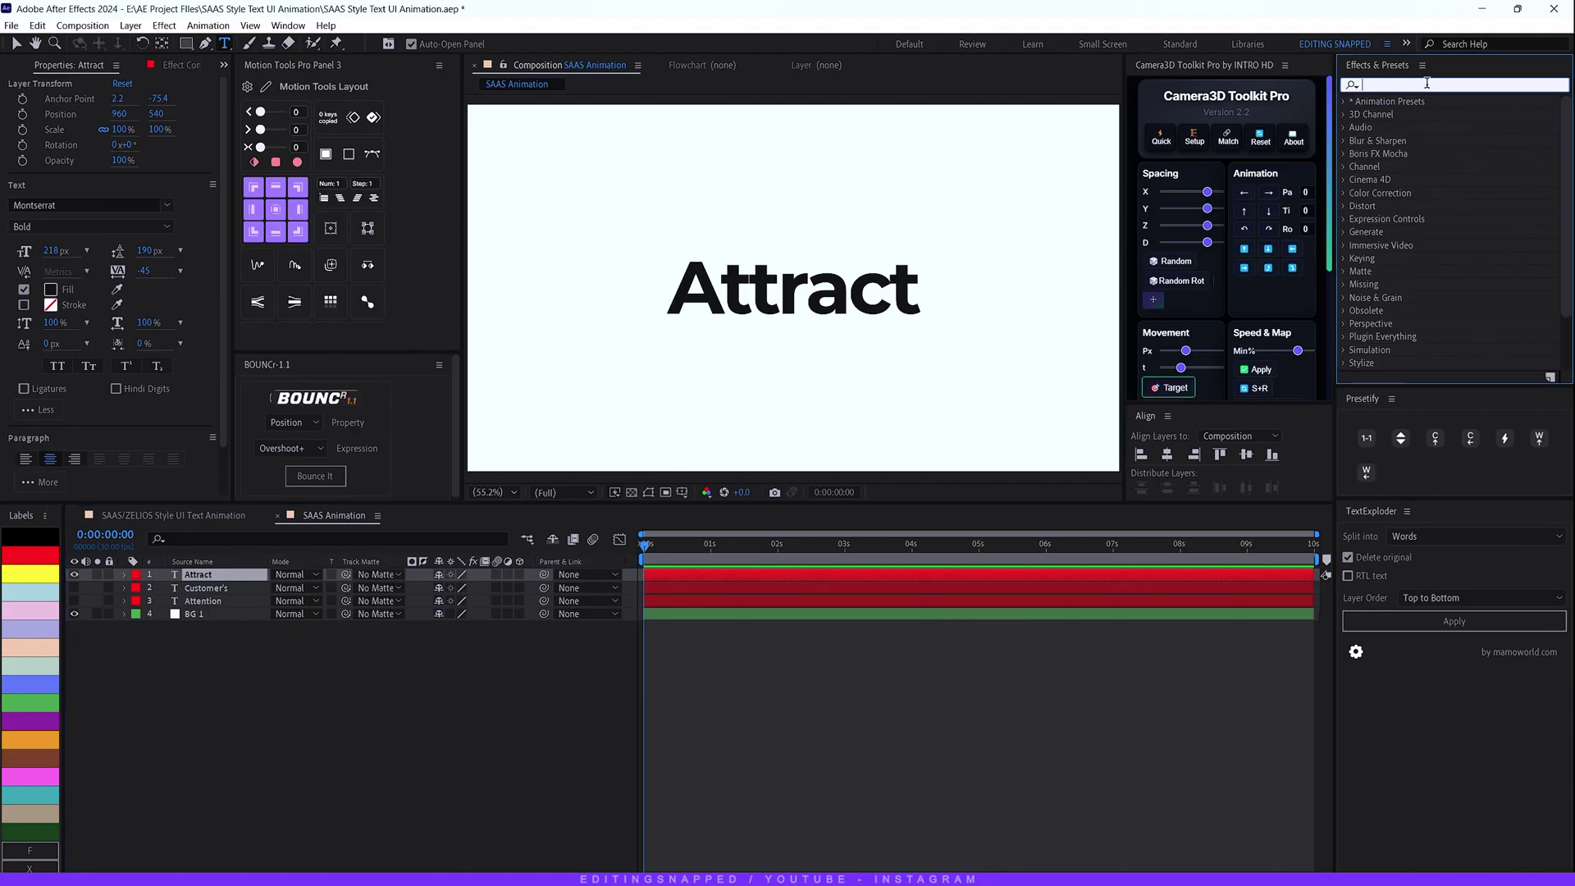
text(4c)
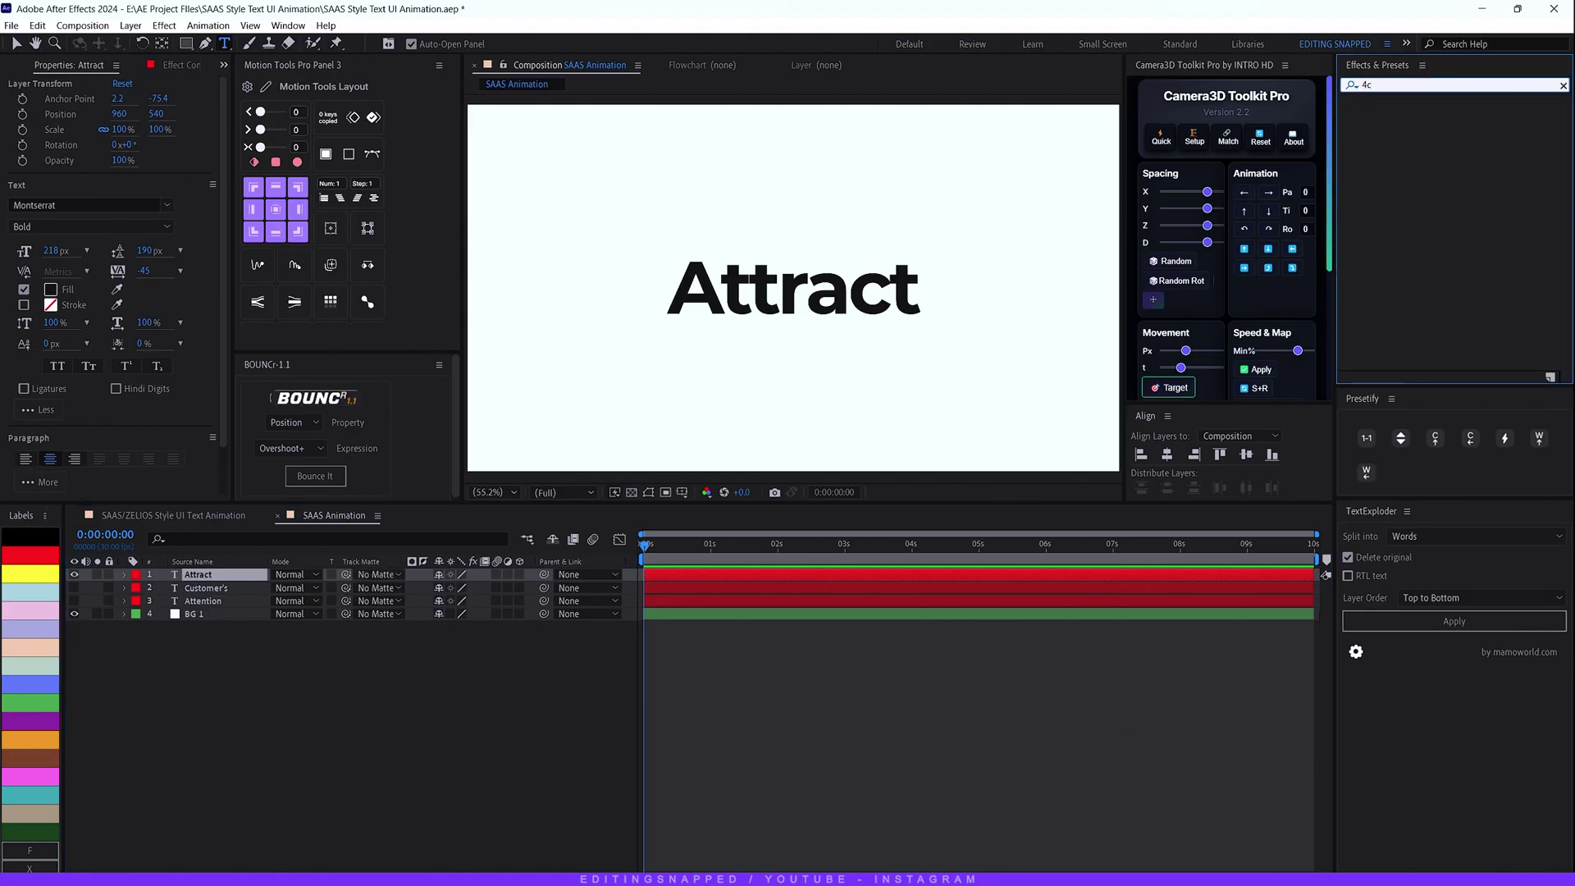
key(BackSpace)
double_click(1409, 245)
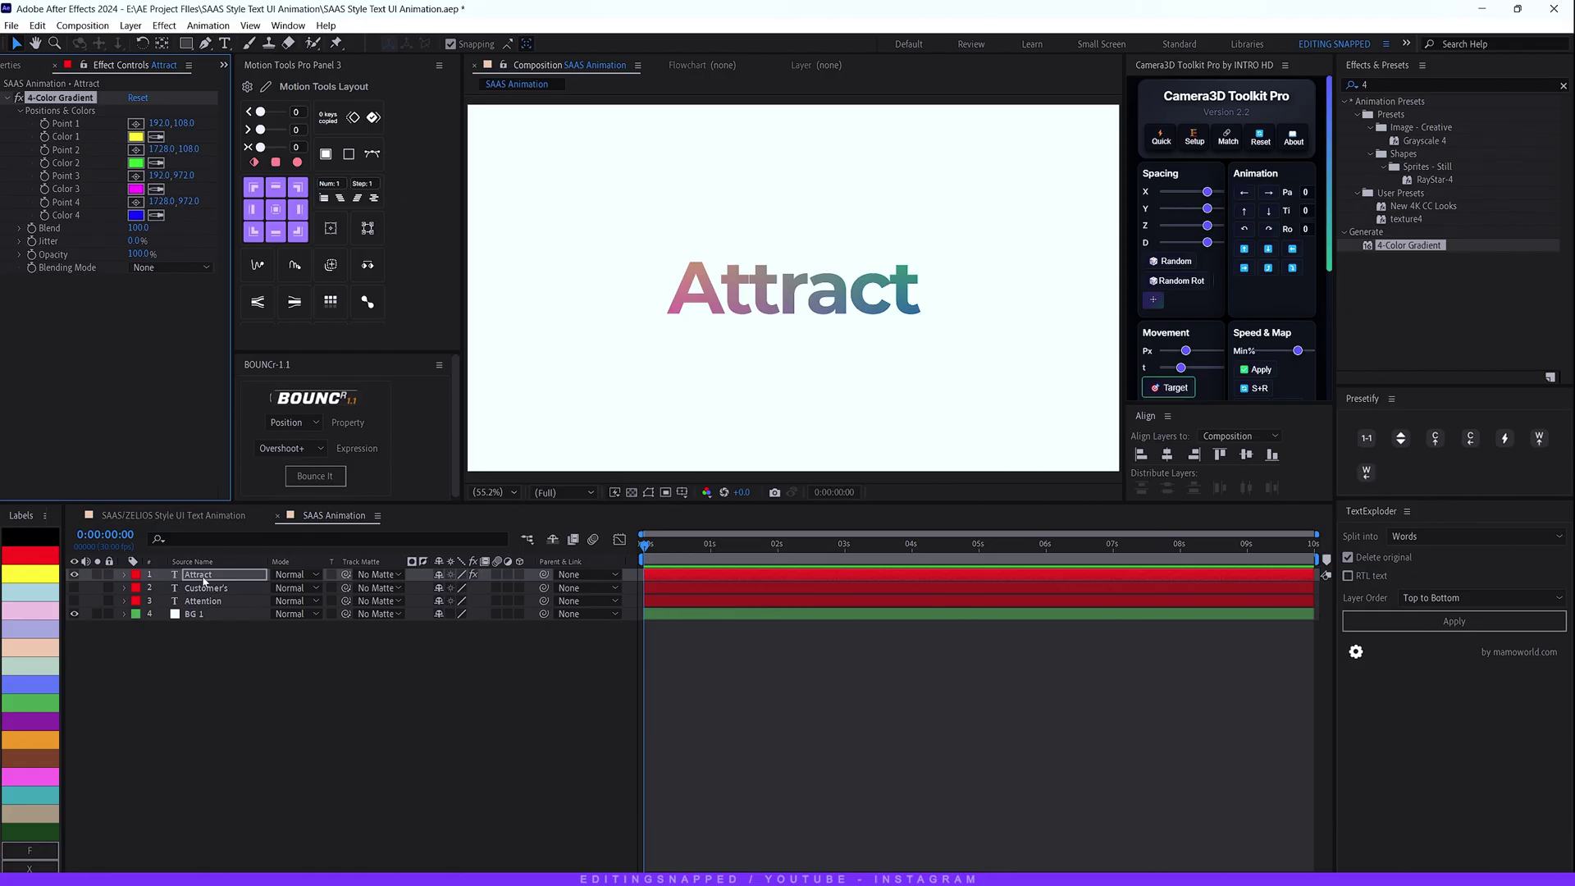
click(203, 579)
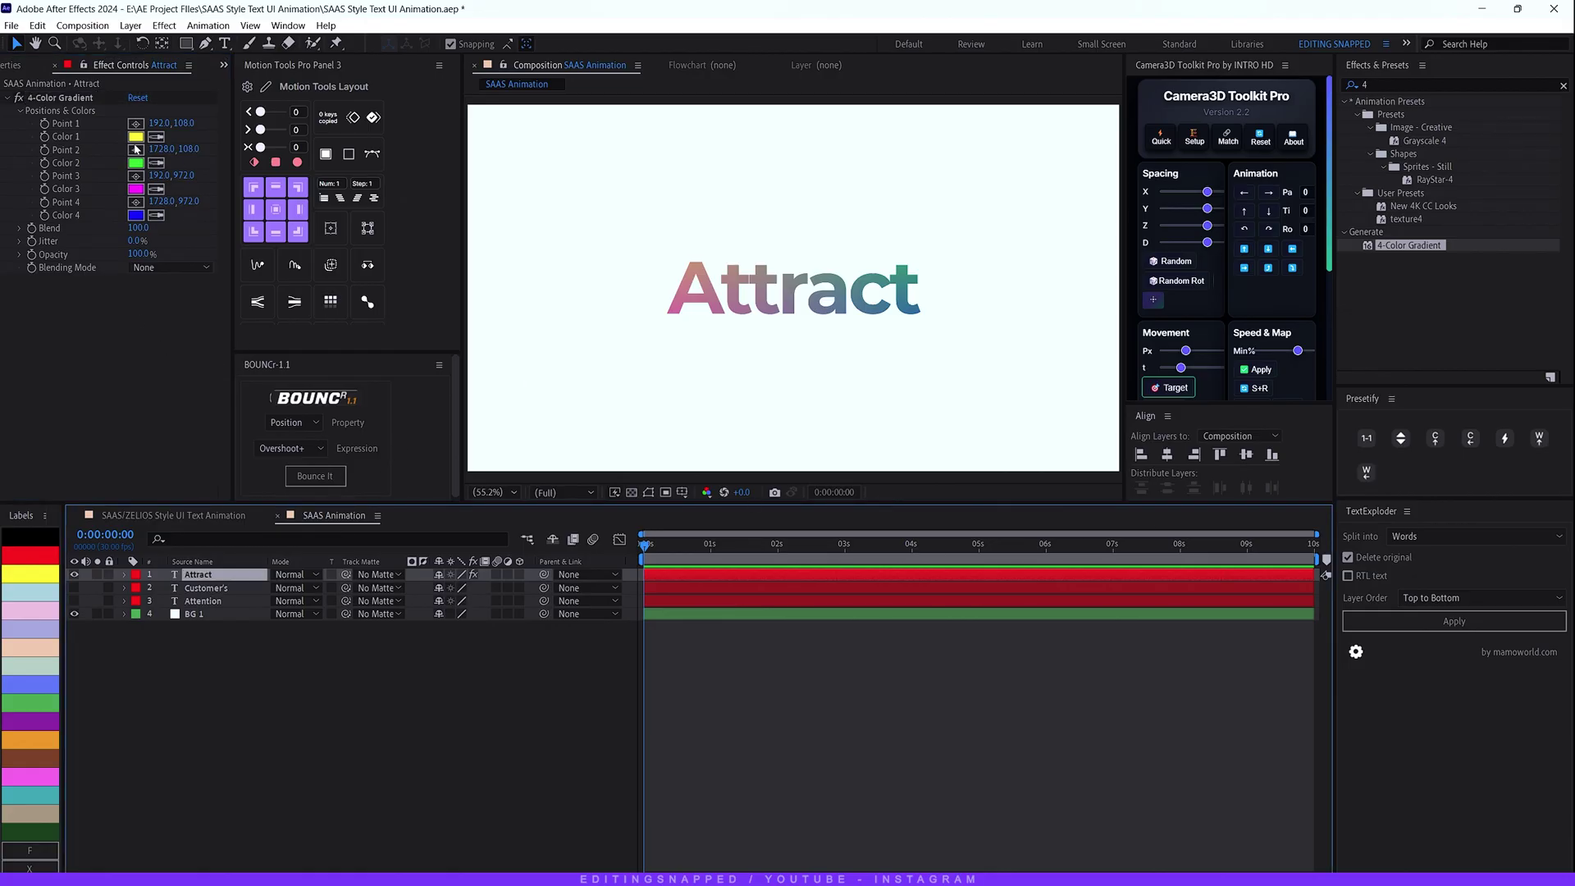
- Set the gradient's Color 1 to pink-purple and Color 2 to bright blue
click(136, 137)
click(775, 466)
drag(715, 435, 675, 394)
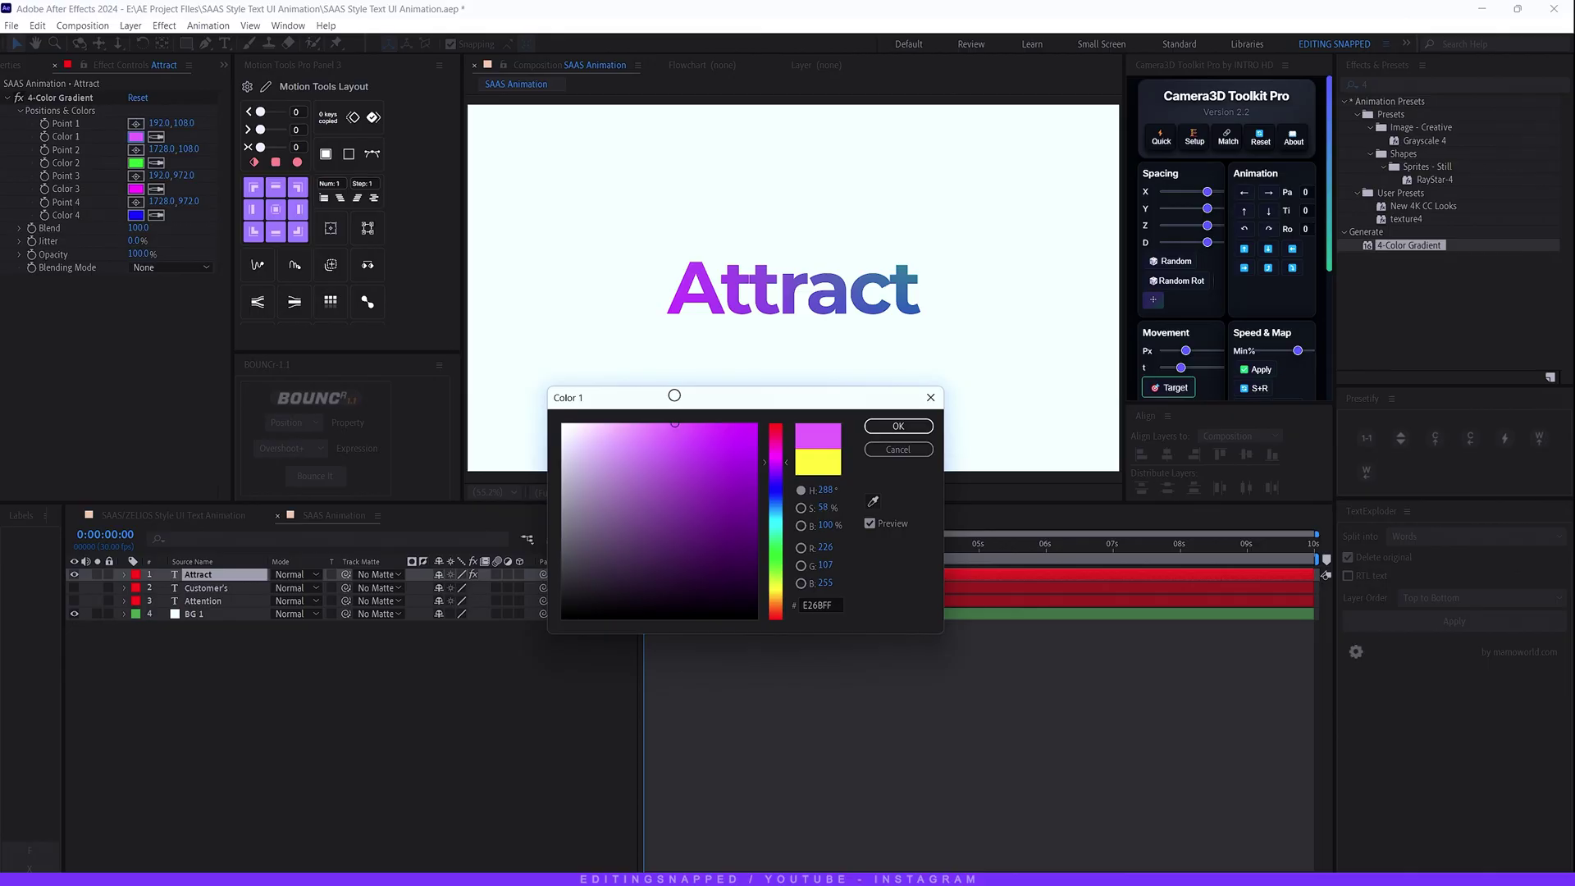
click(866, 427)
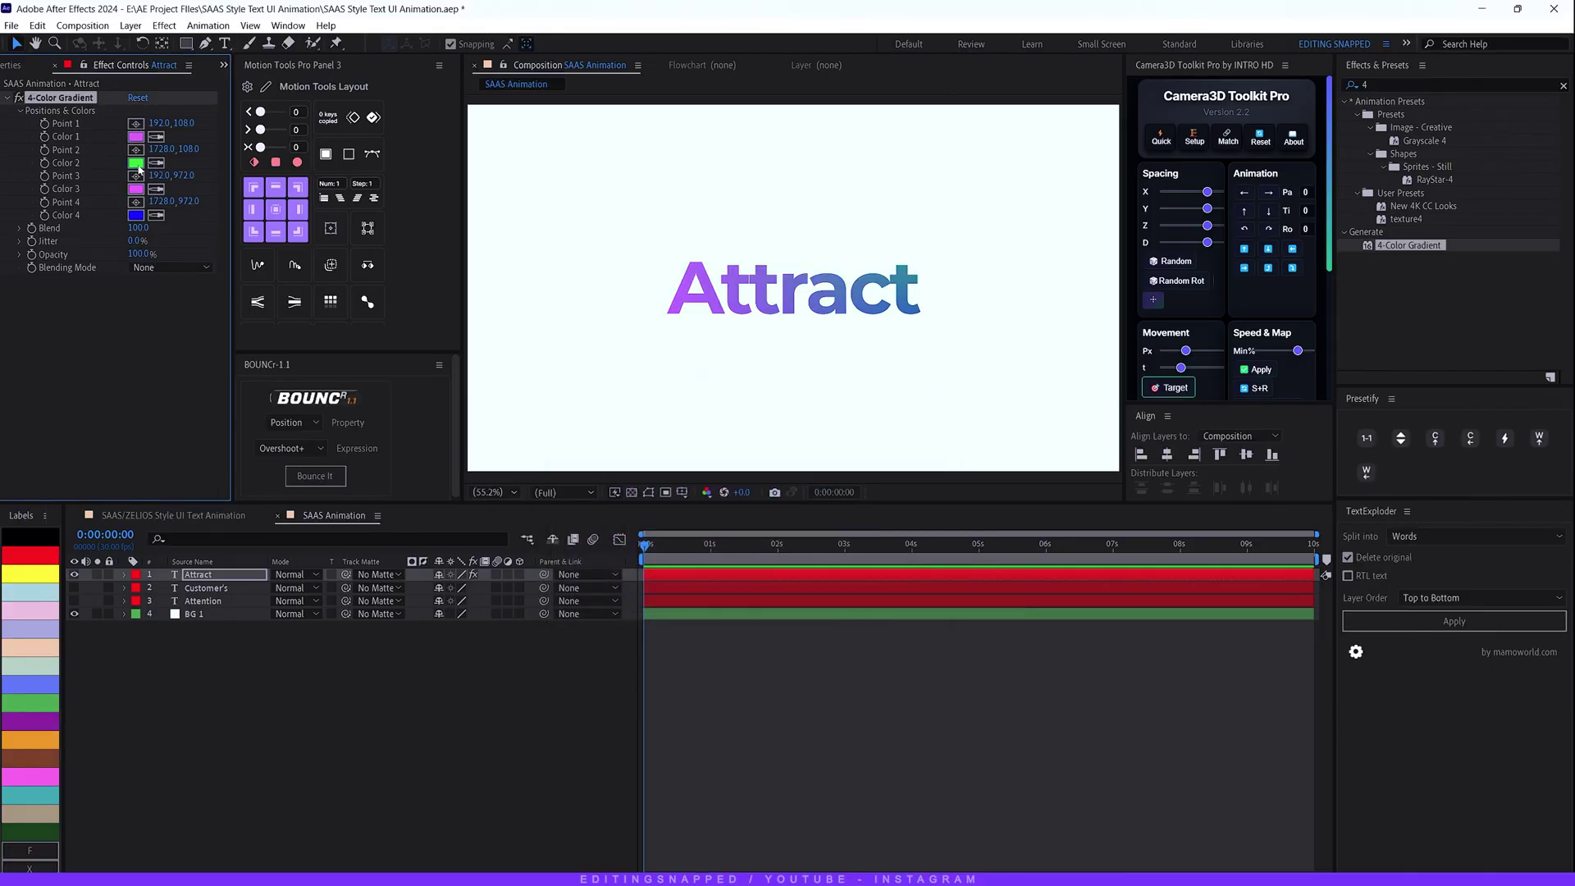
click(136, 162)
drag(774, 471, 774, 505)
drag(755, 430, 771, 373)
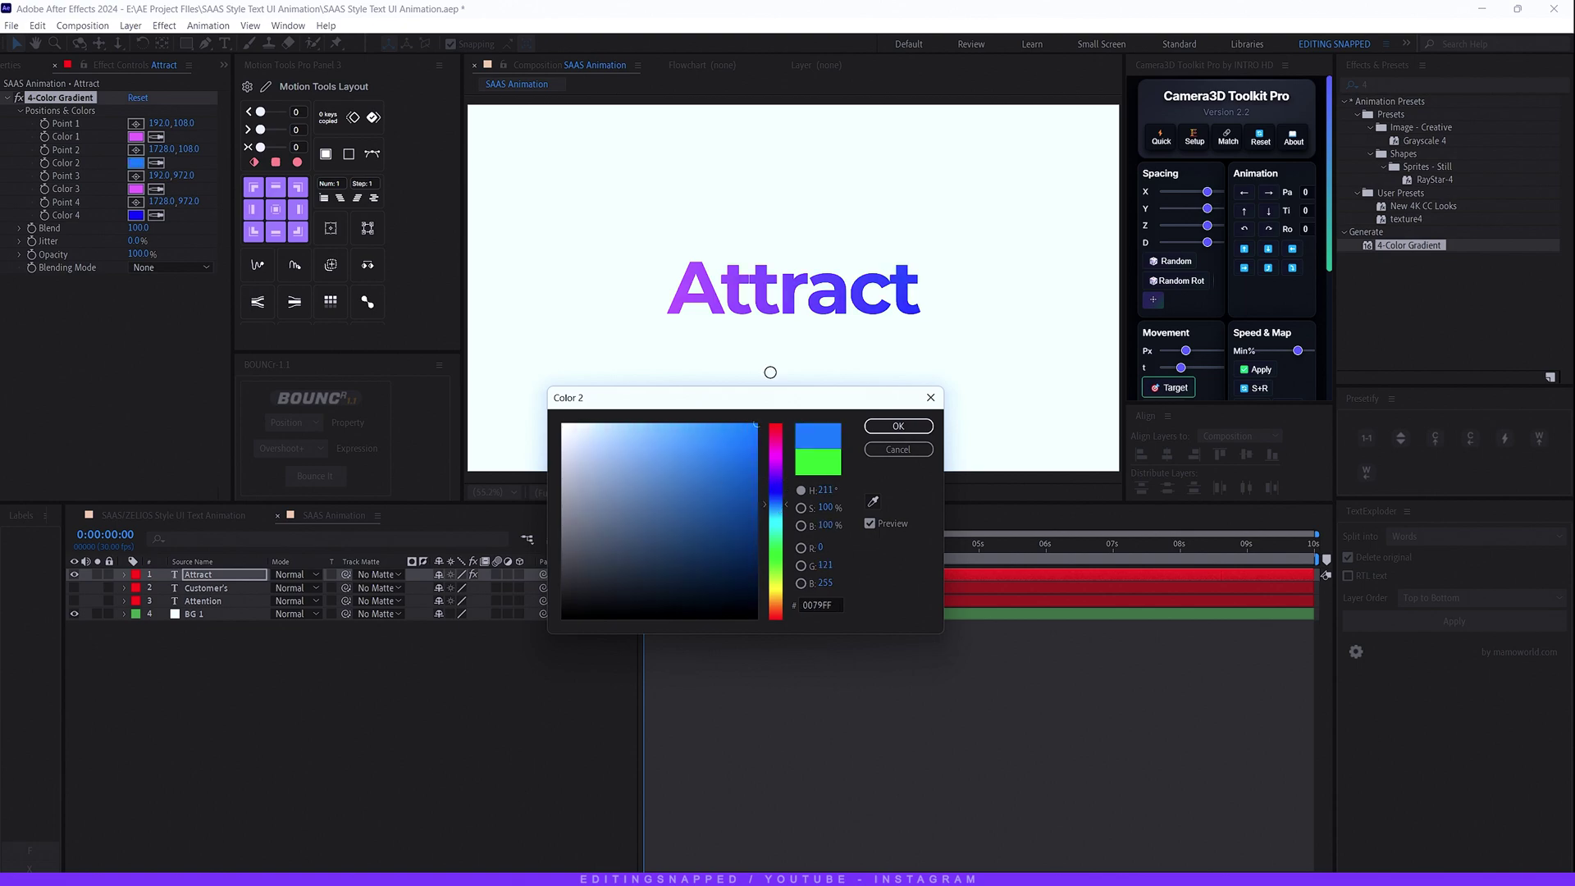
click(898, 426)
click(156, 215)
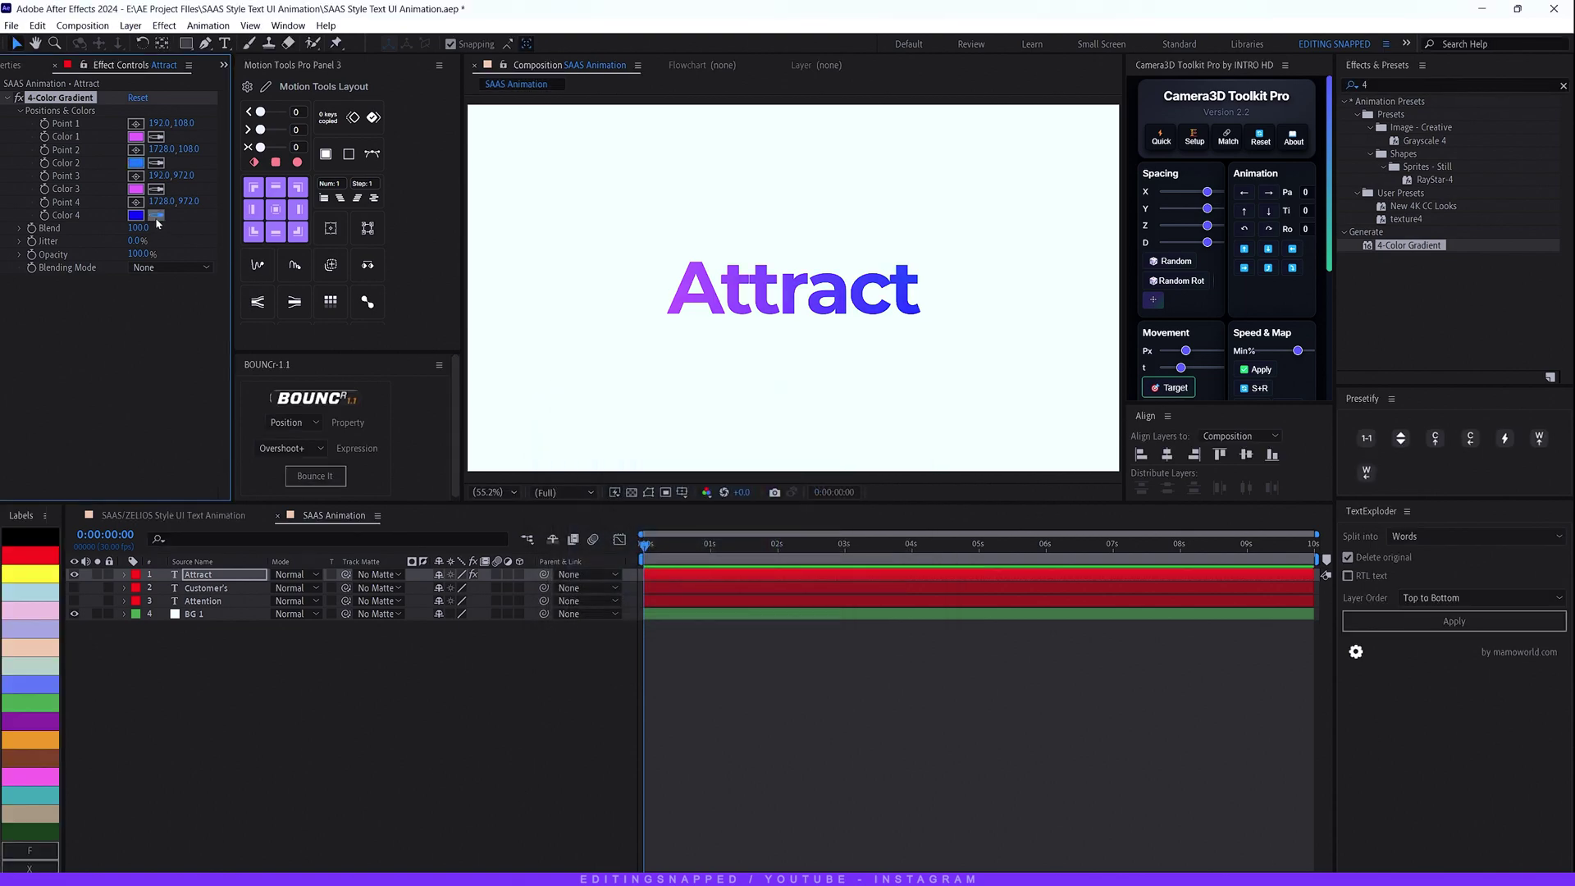
click(137, 162)
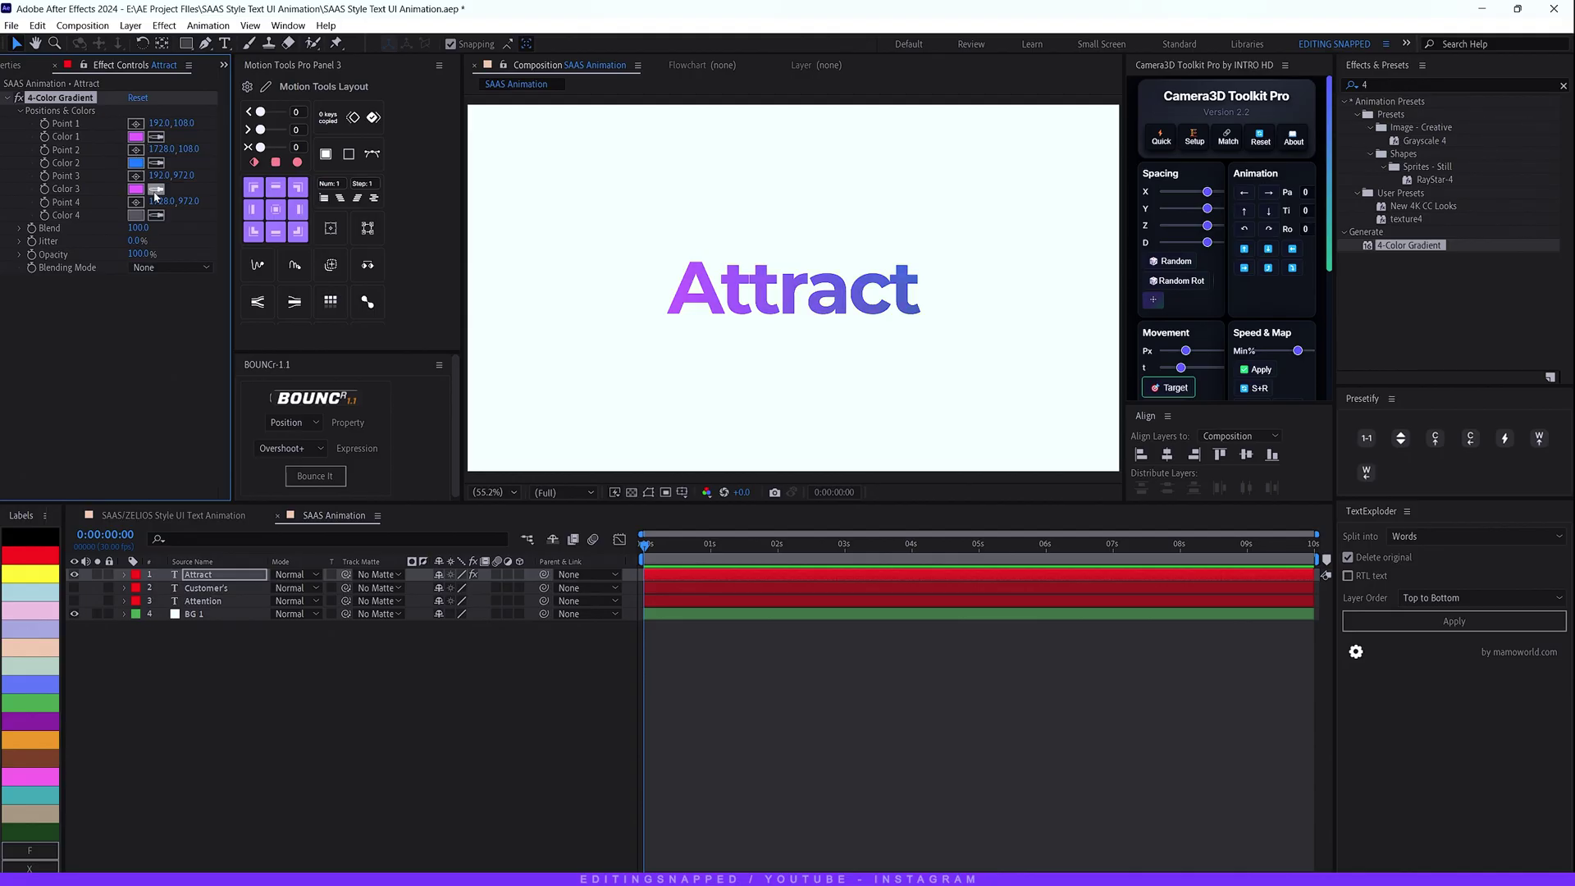
- Place the gradient points close around the word and raise Blend to 194
click(135, 123)
click(698, 281)
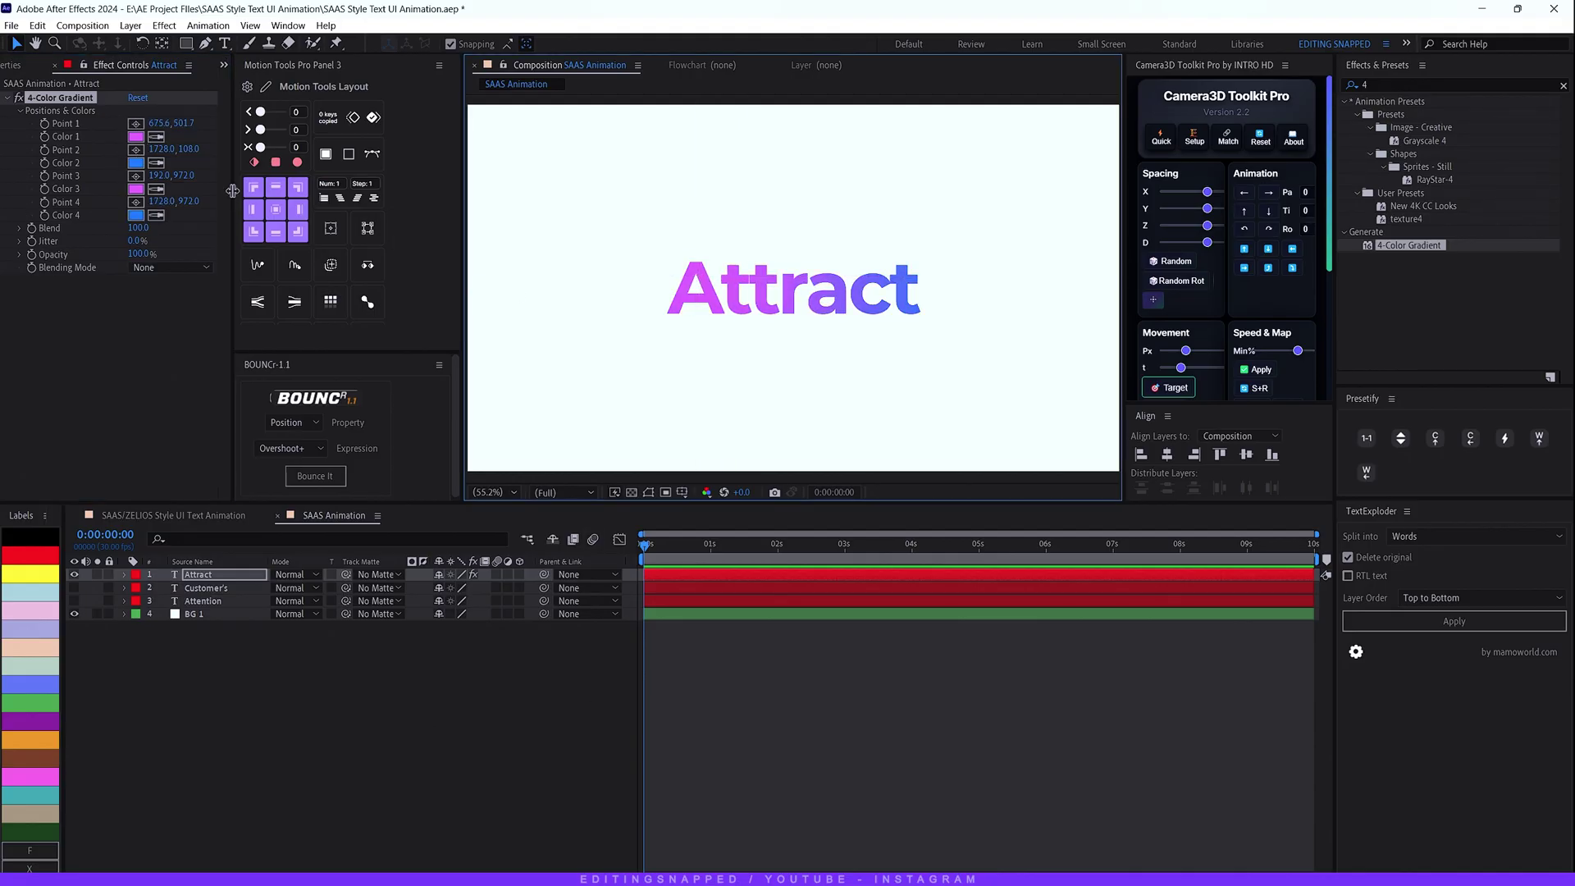
click(135, 150)
click(776, 297)
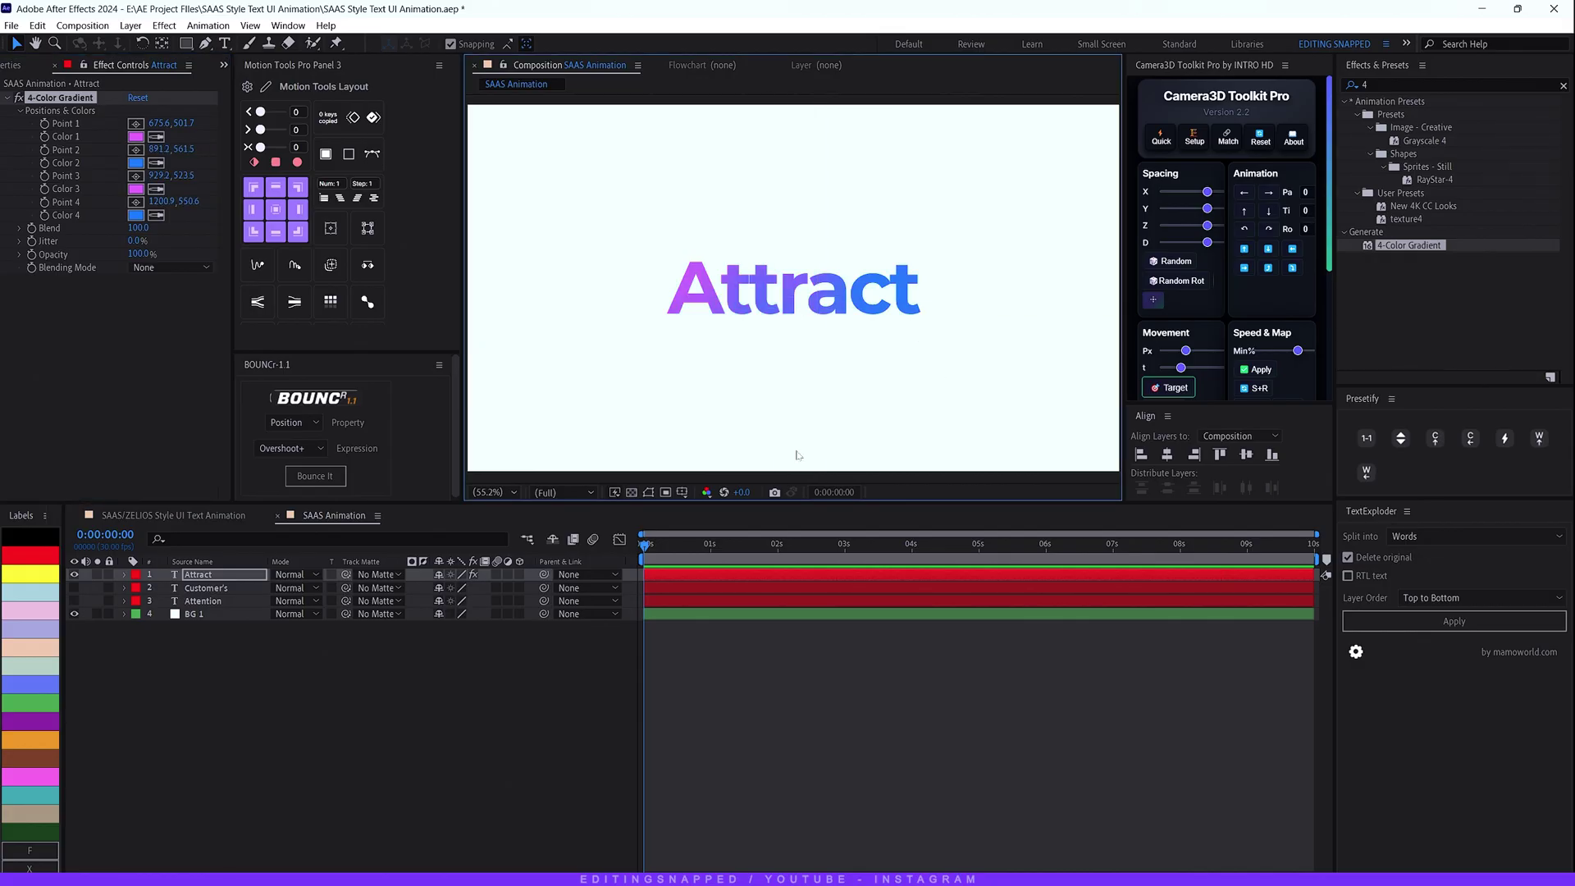
drag(138, 227, 187, 227)
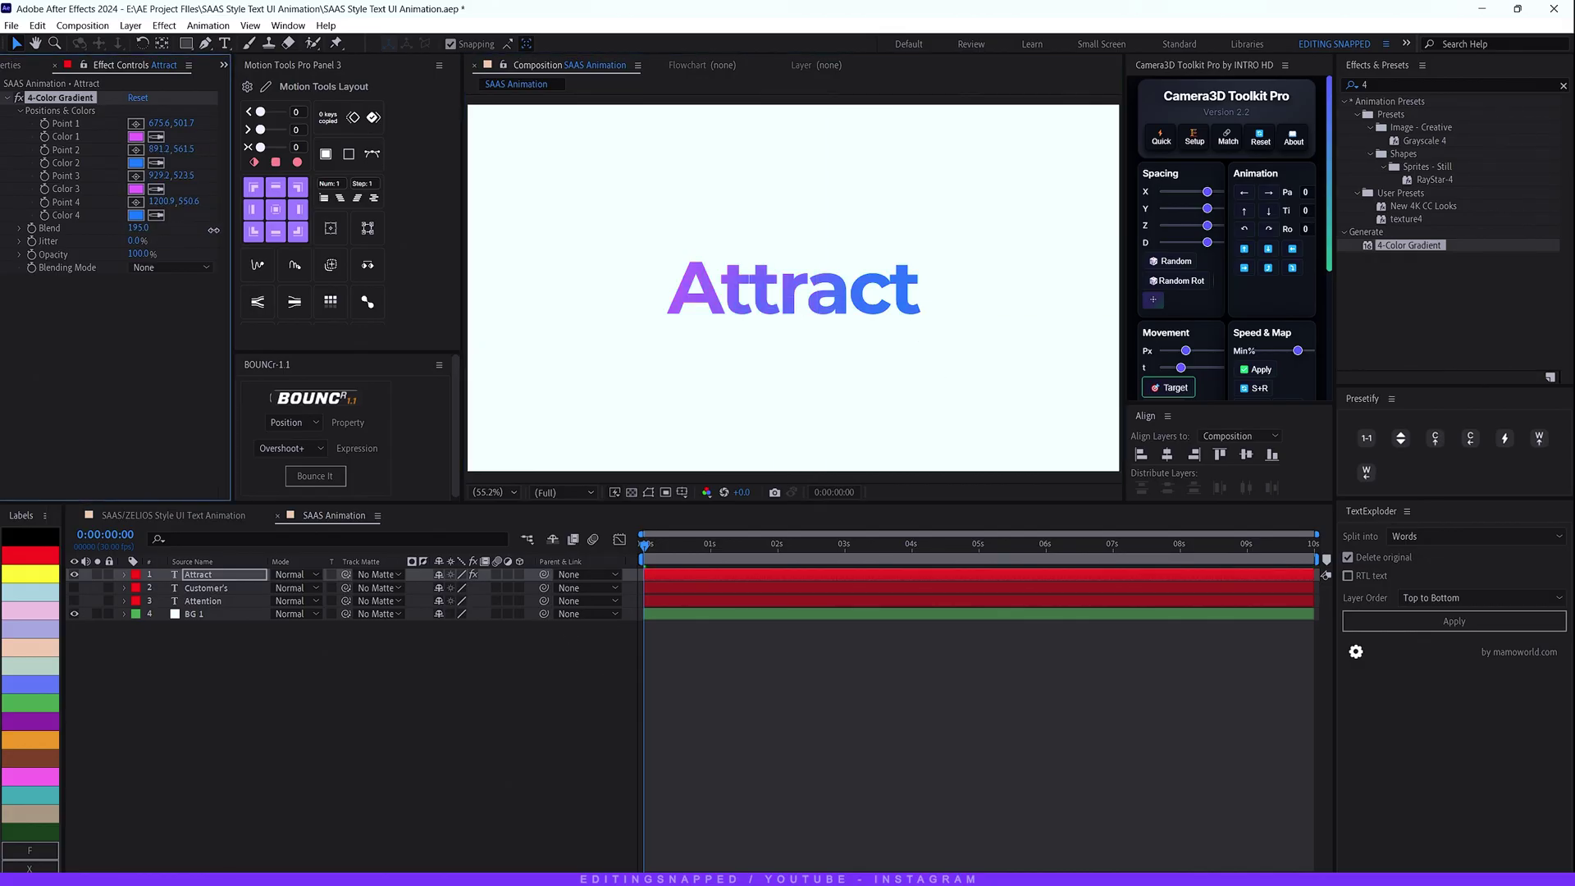
click(135, 149)
click(766, 290)
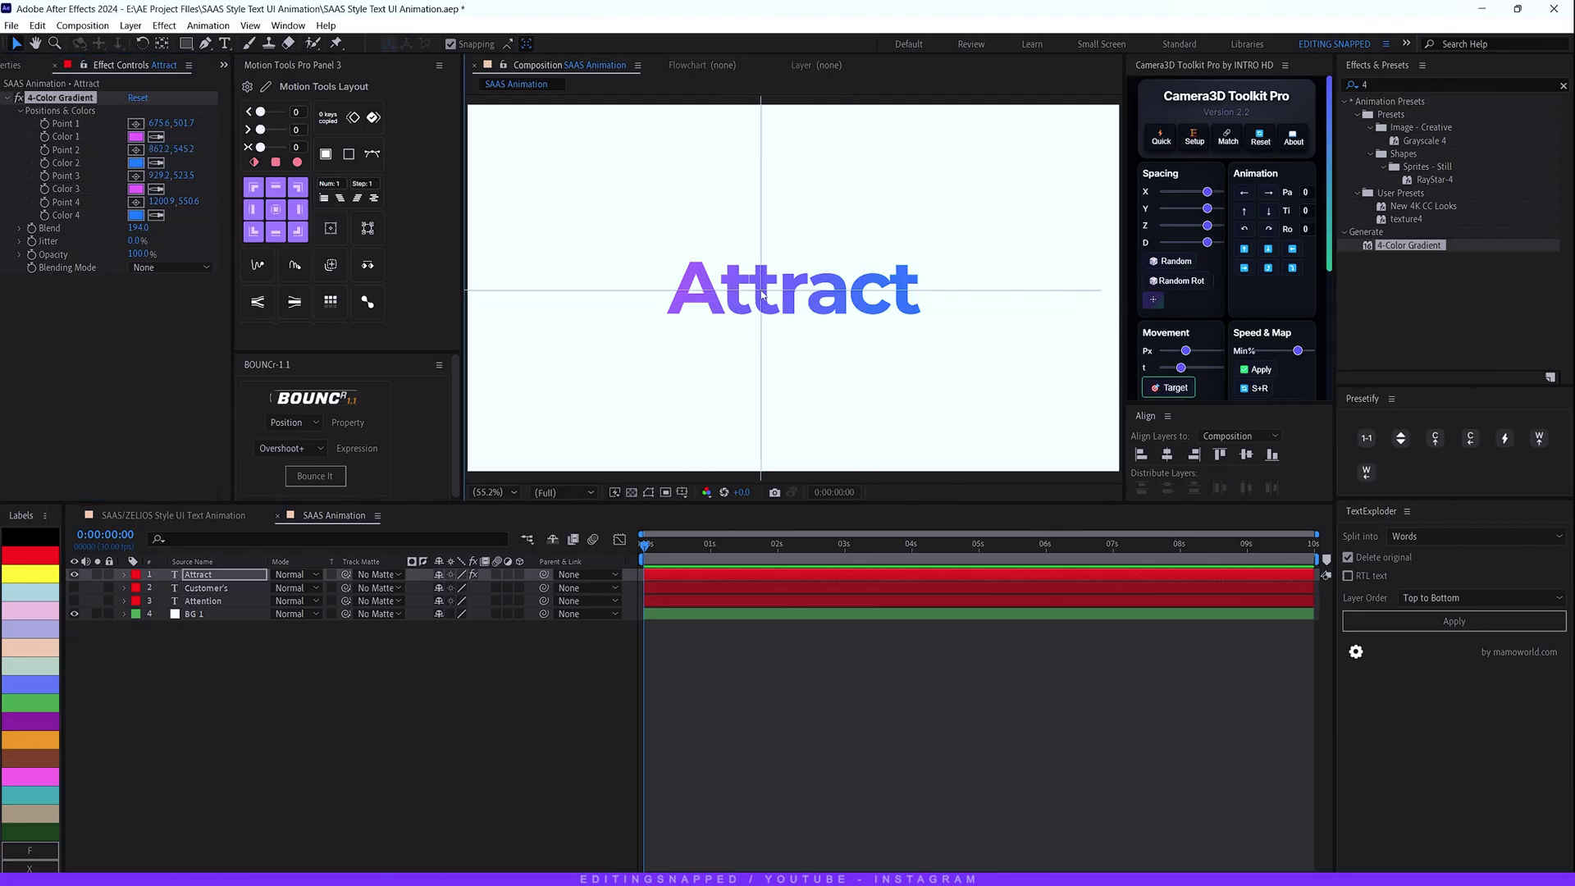
click(135, 176)
click(813, 298)
click(379, 712)
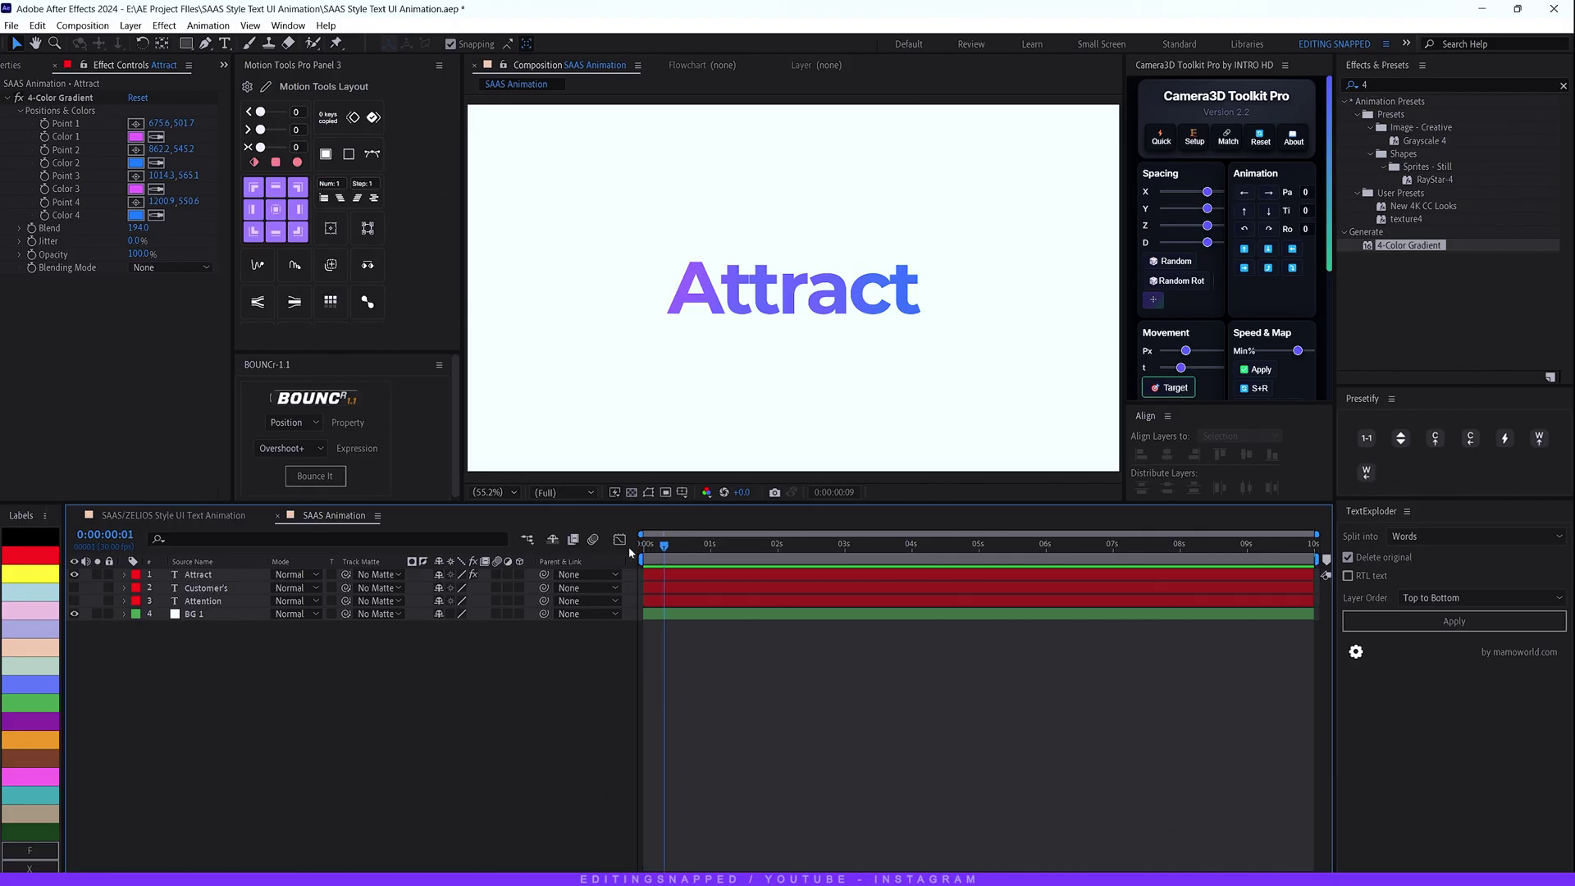
- Reduce the Attract text's font size from 218 px to 170 px
click(192, 562)
click(200, 584)
click(199, 576)
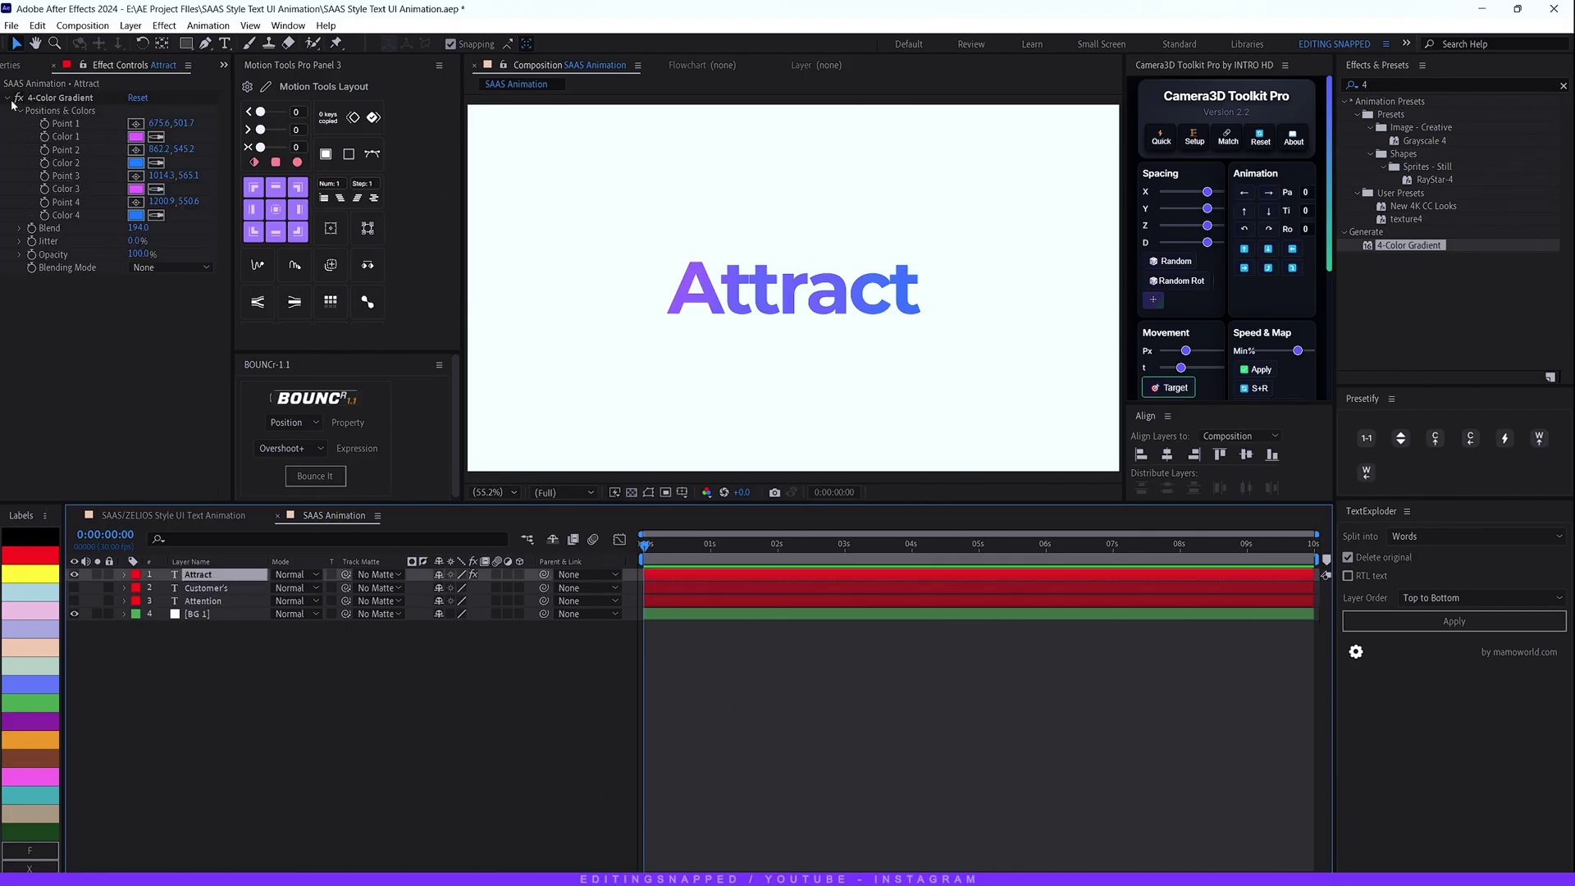
click(8, 66)
mouse_move(51, 250)
mouse_down()
mouse_move(3, 263)
mouse_move(33, 256)
mouse_up()
click(57, 250)
text(170)
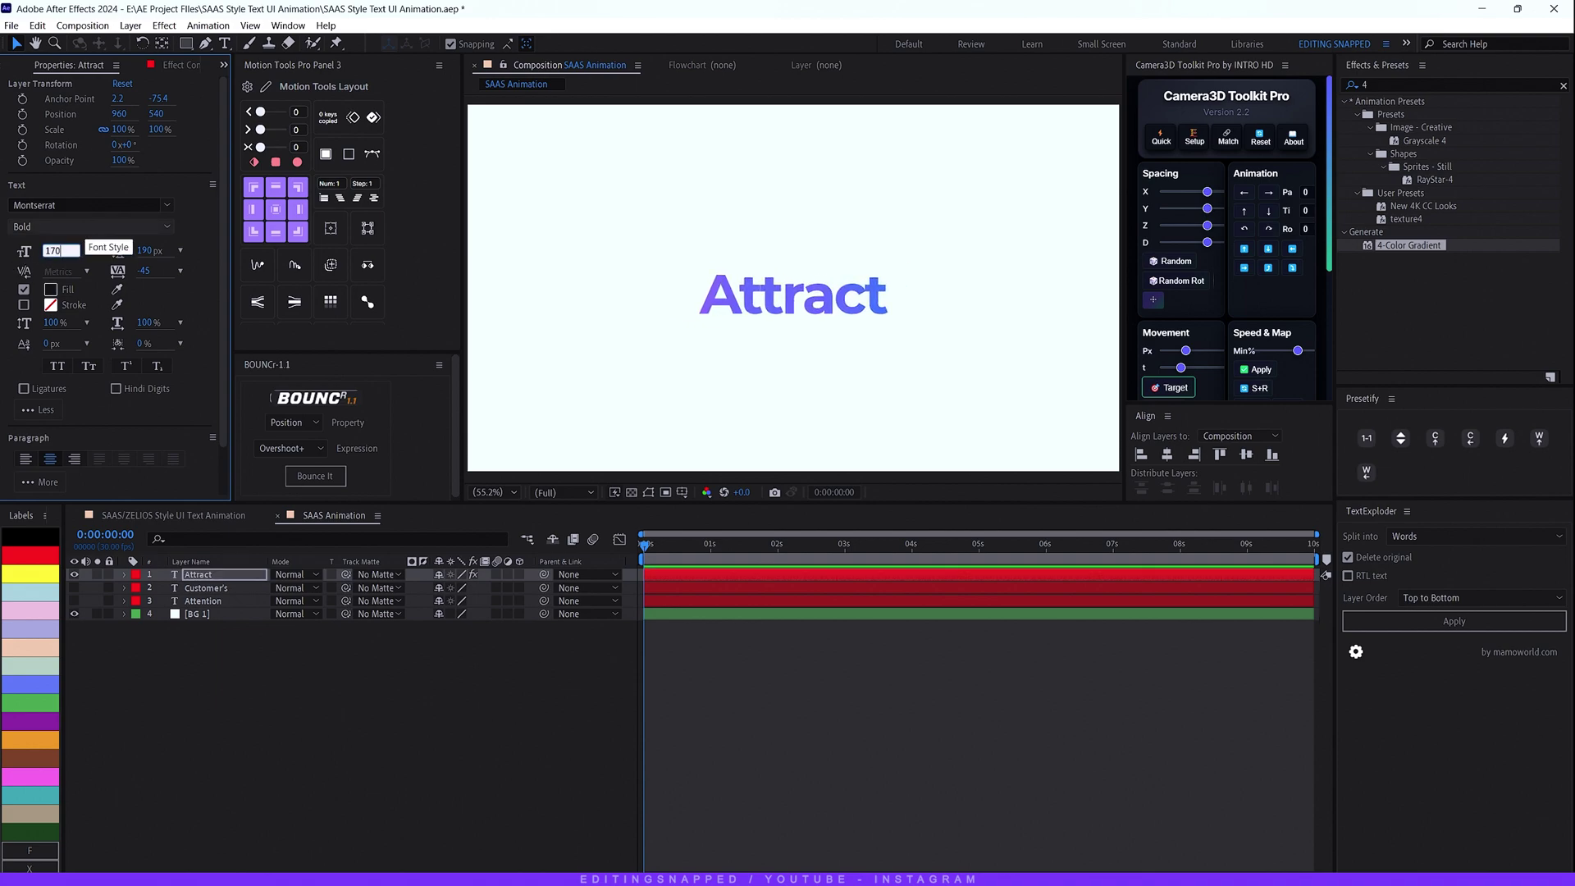
click(564, 548)
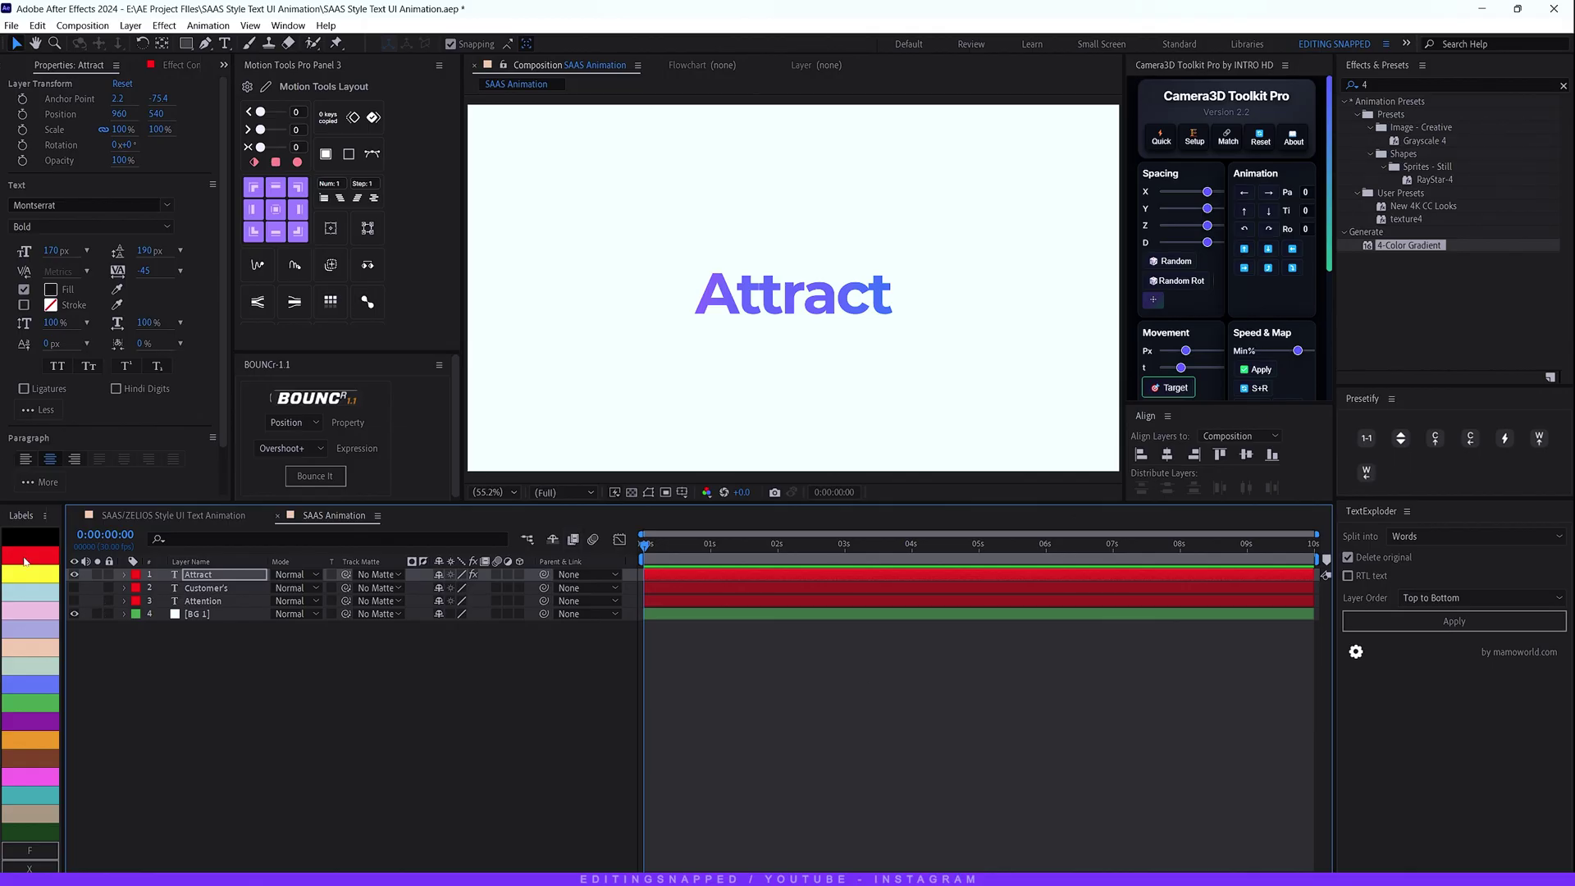
key(s)
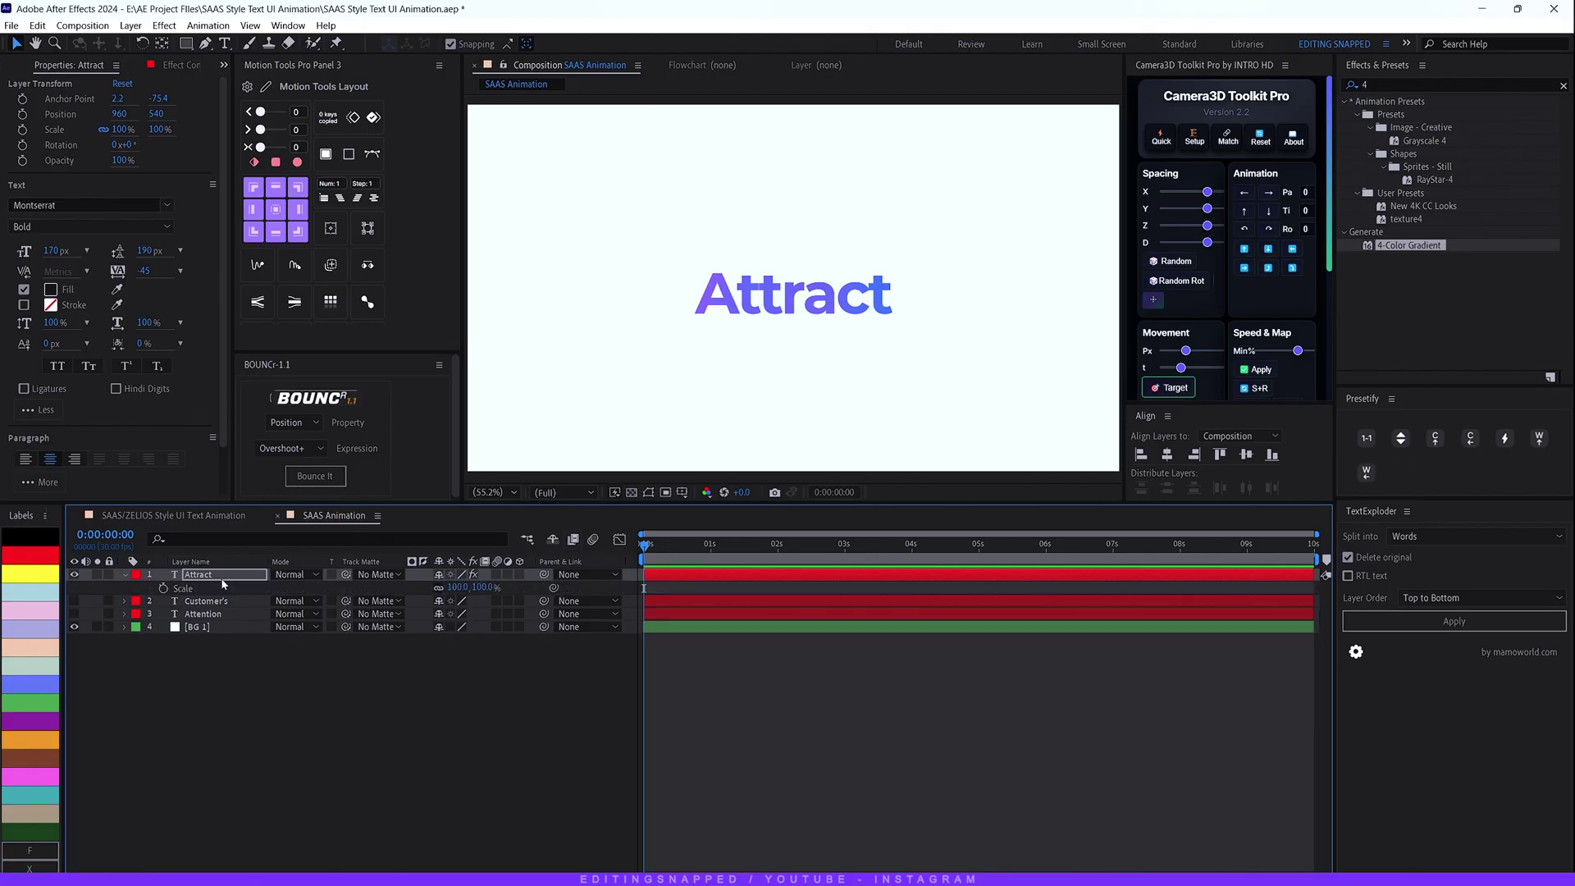
- Add Scale and Opacity keyframes to Attract at 0, 1 and 2 seconds
click(163, 589)
key(t)
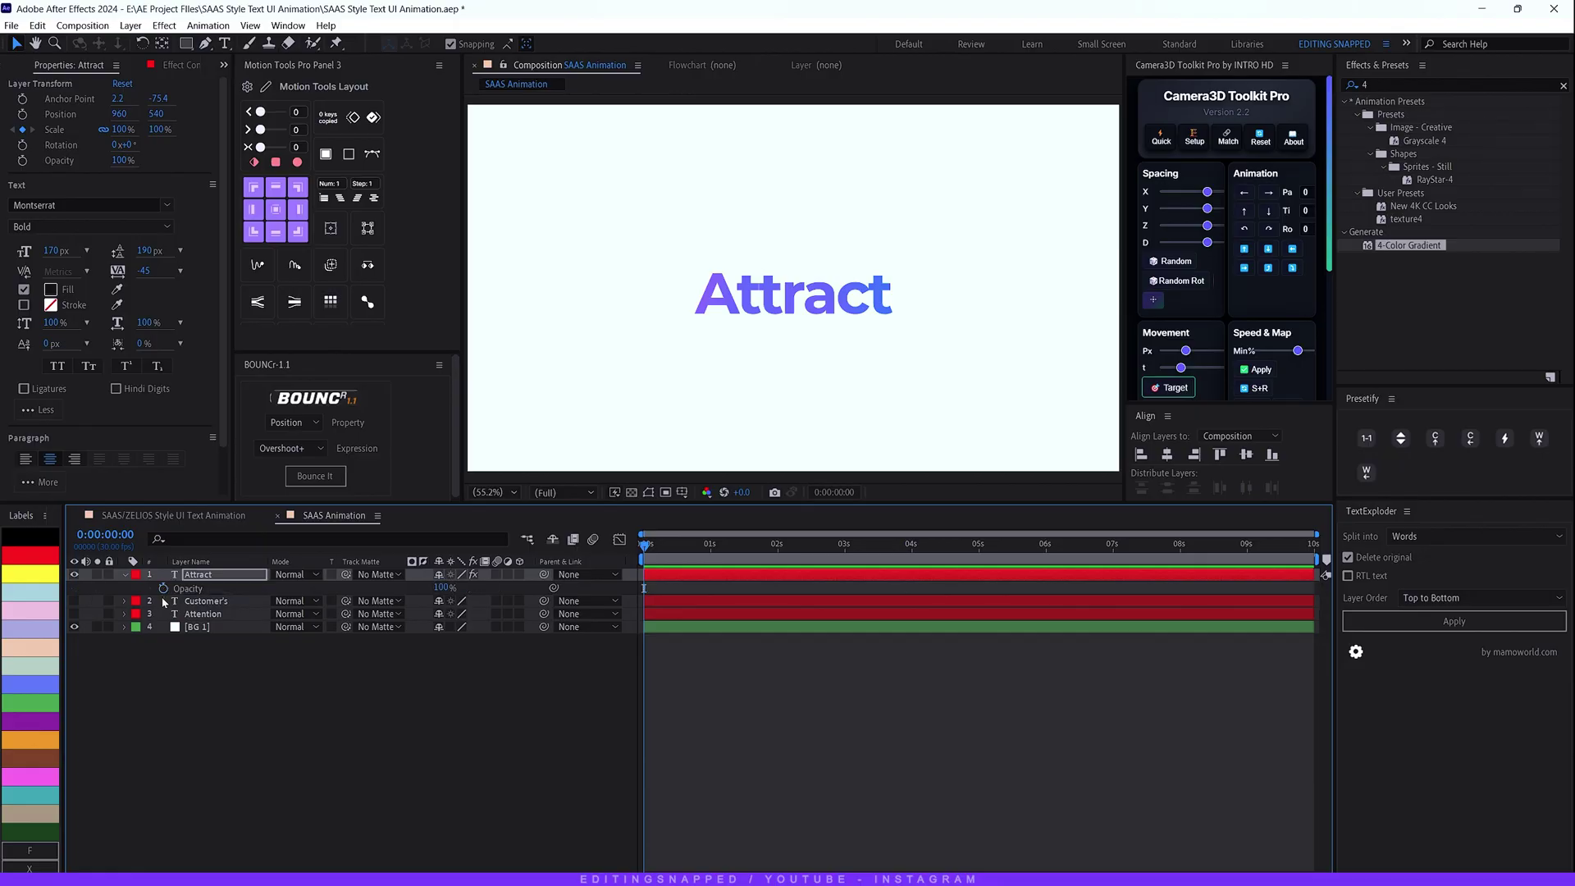
click(164, 589)
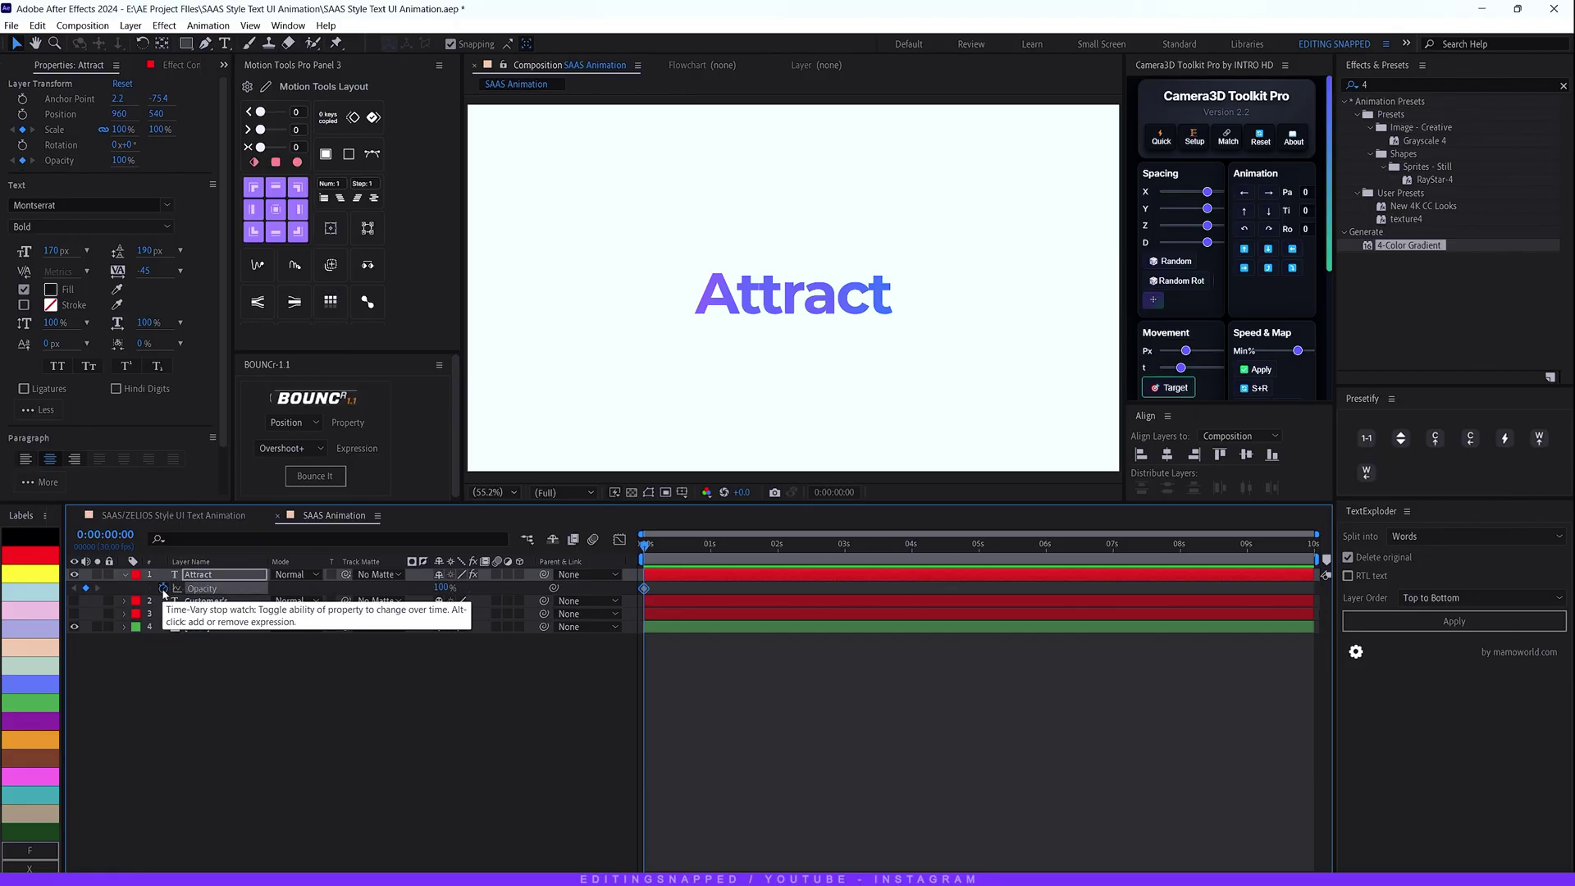
key(shift+s)
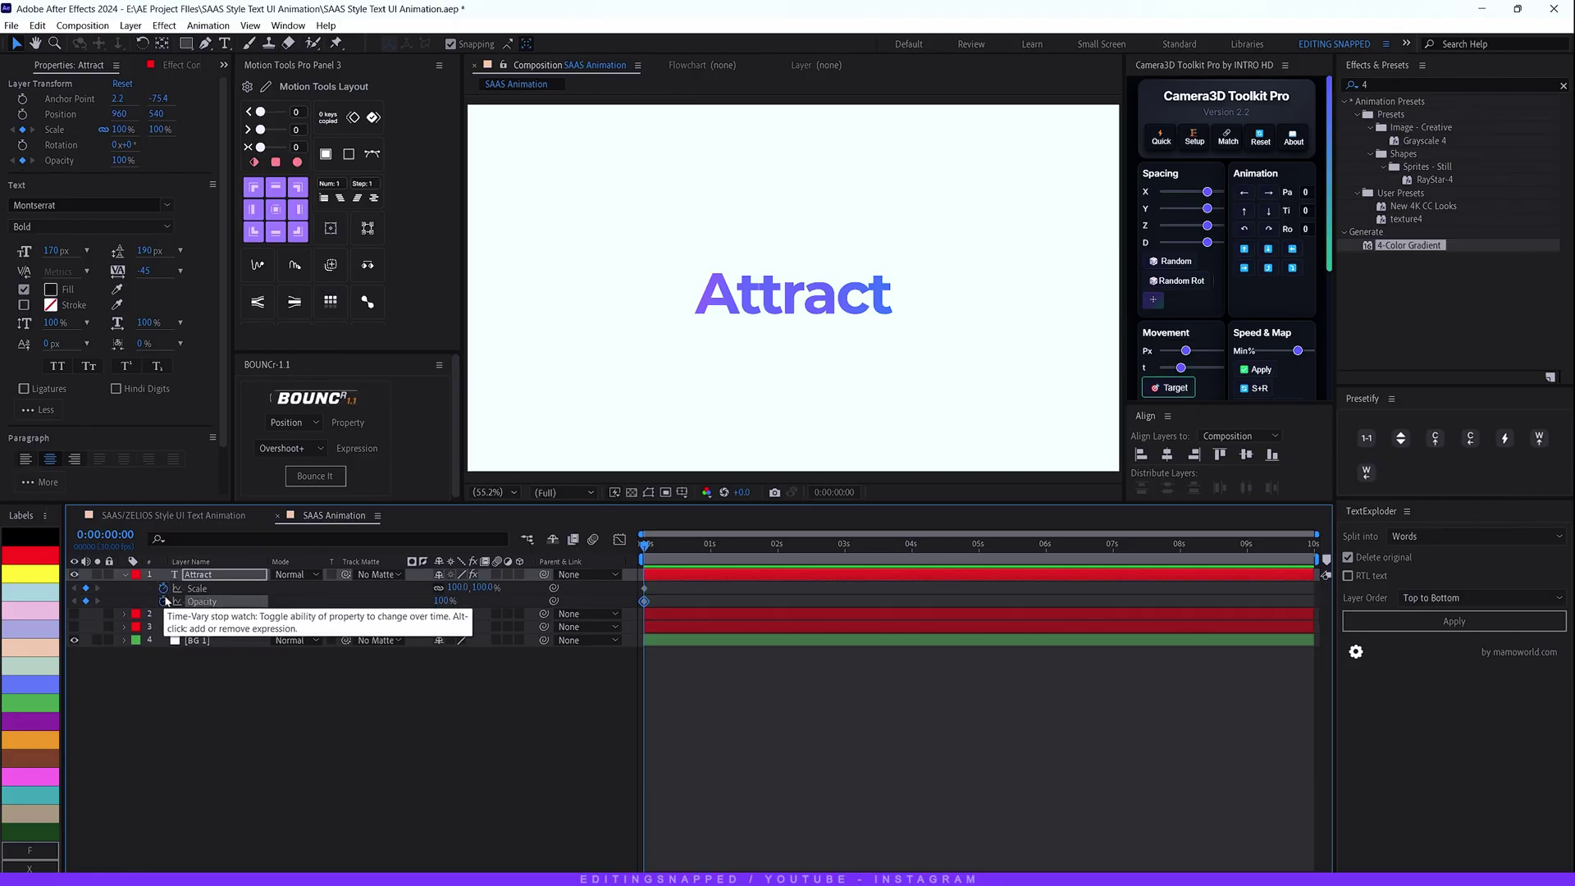
drag(664, 557, 712, 552)
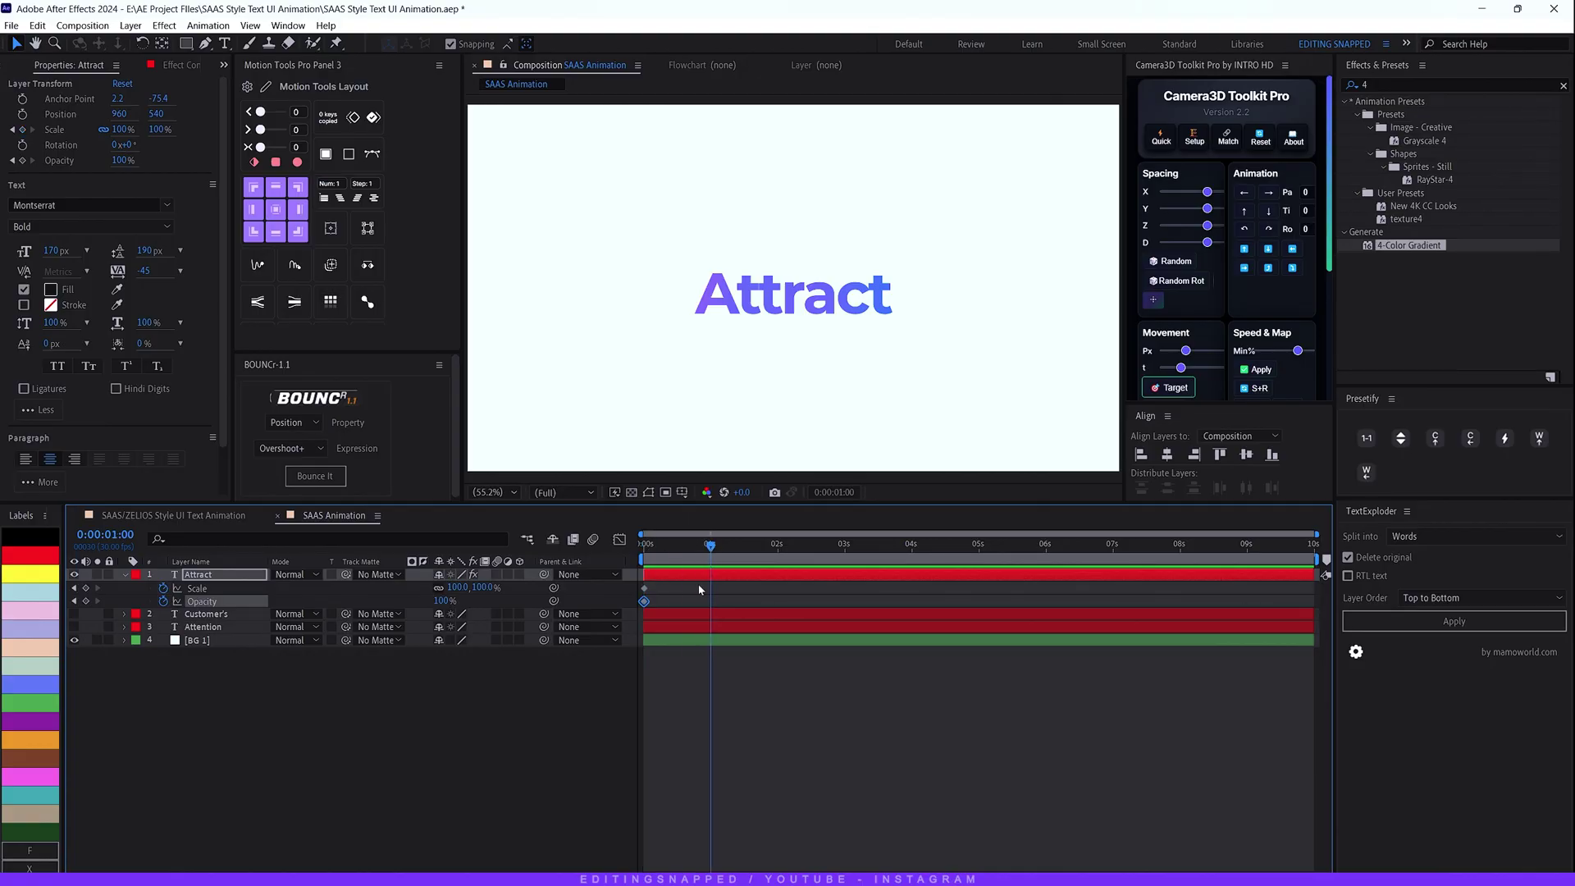
click(86, 588)
click(86, 601)
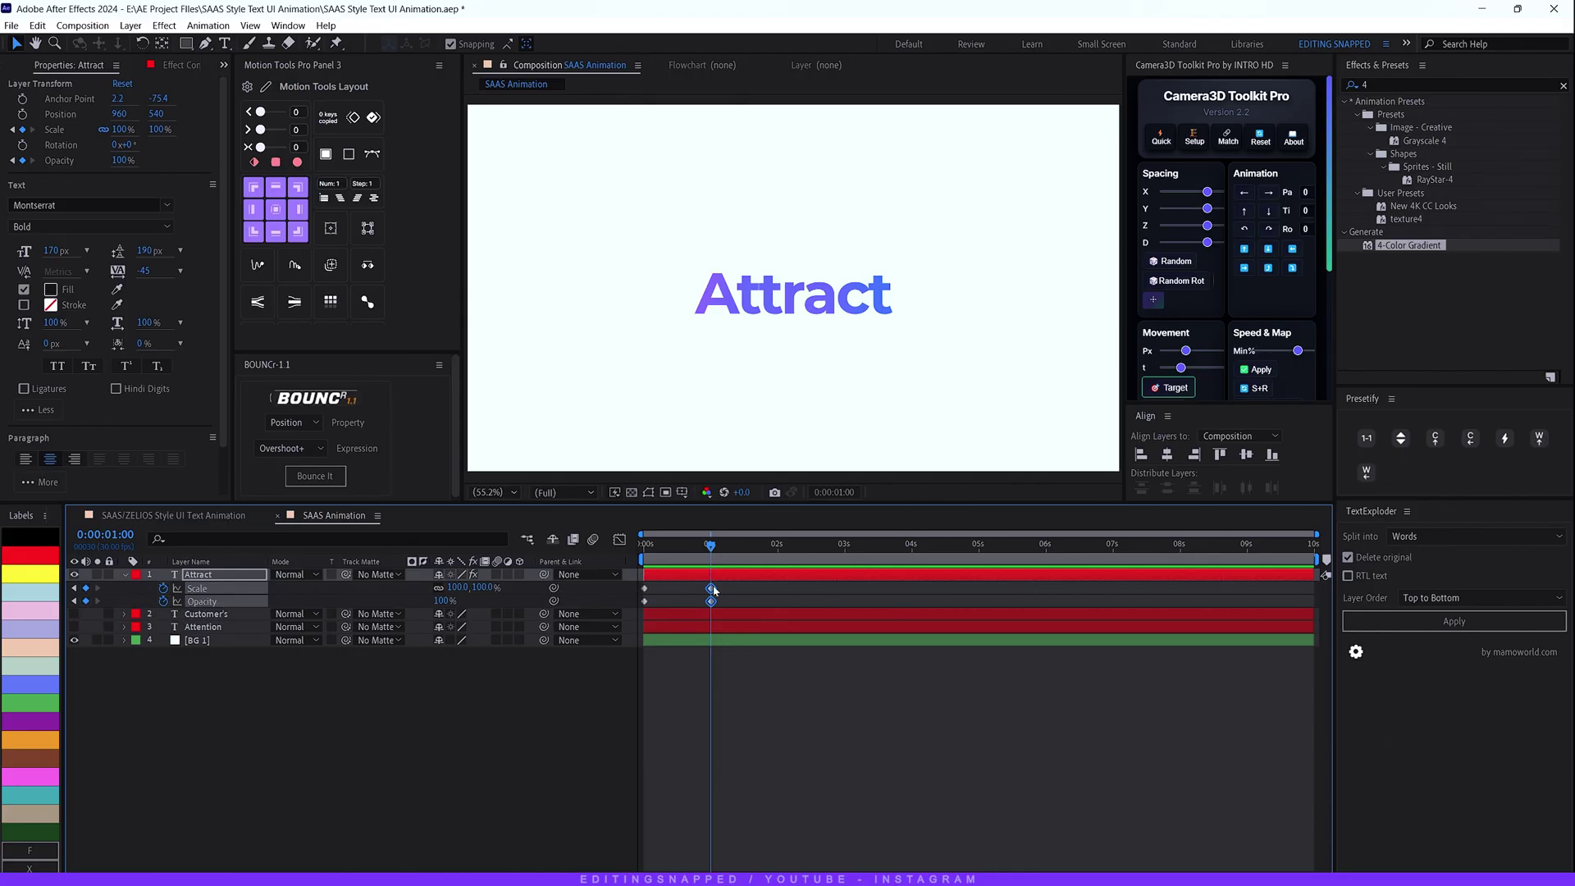
drag(712, 554, 777, 569)
click(86, 588)
click(86, 602)
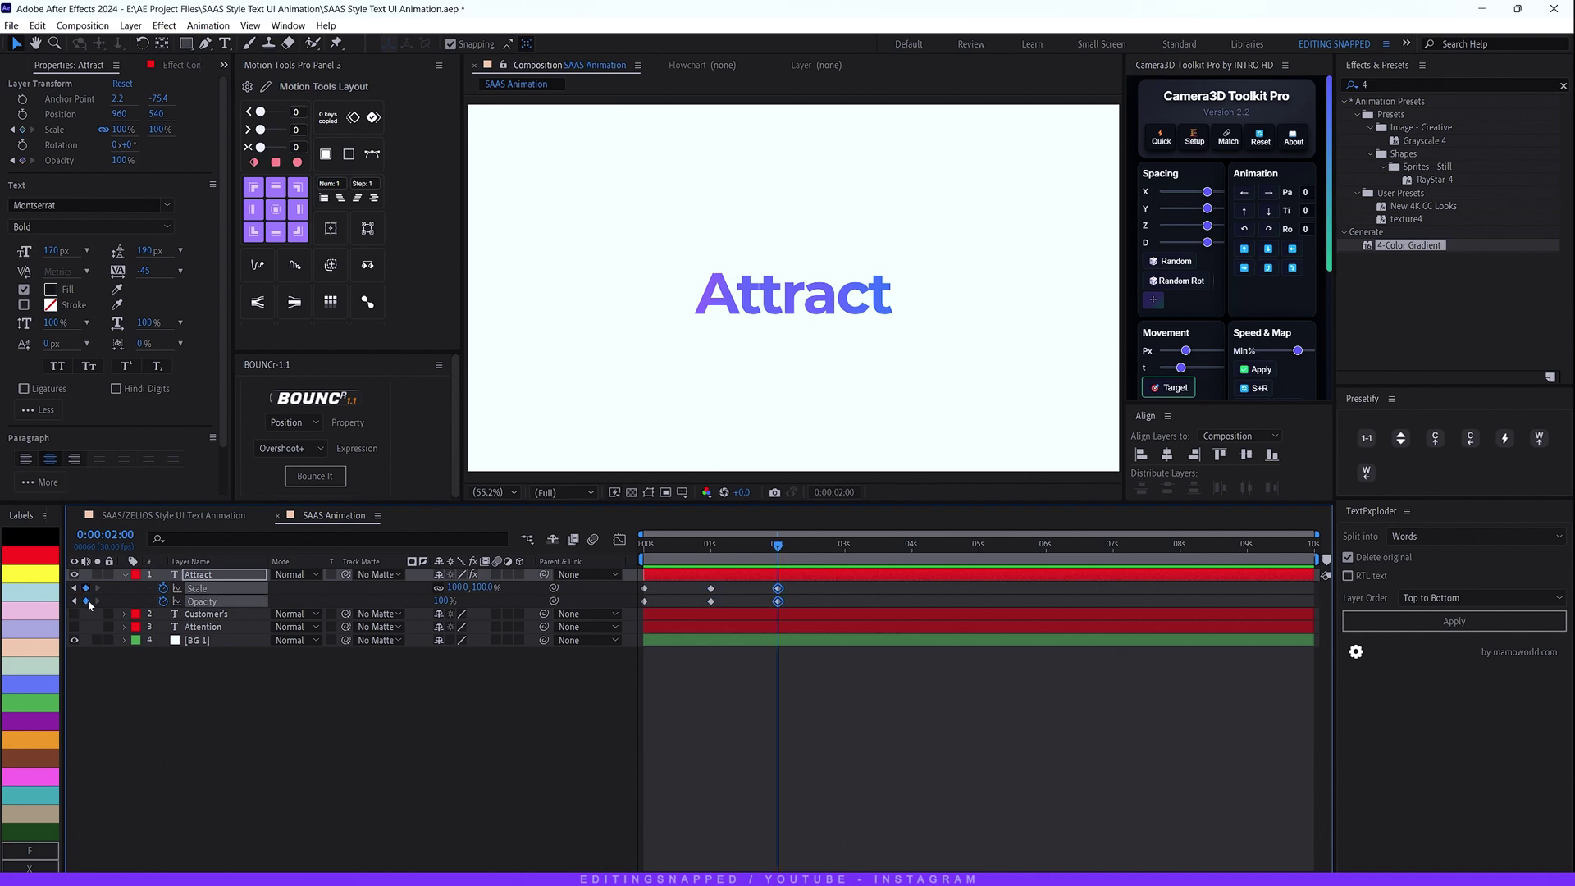
key(Home)
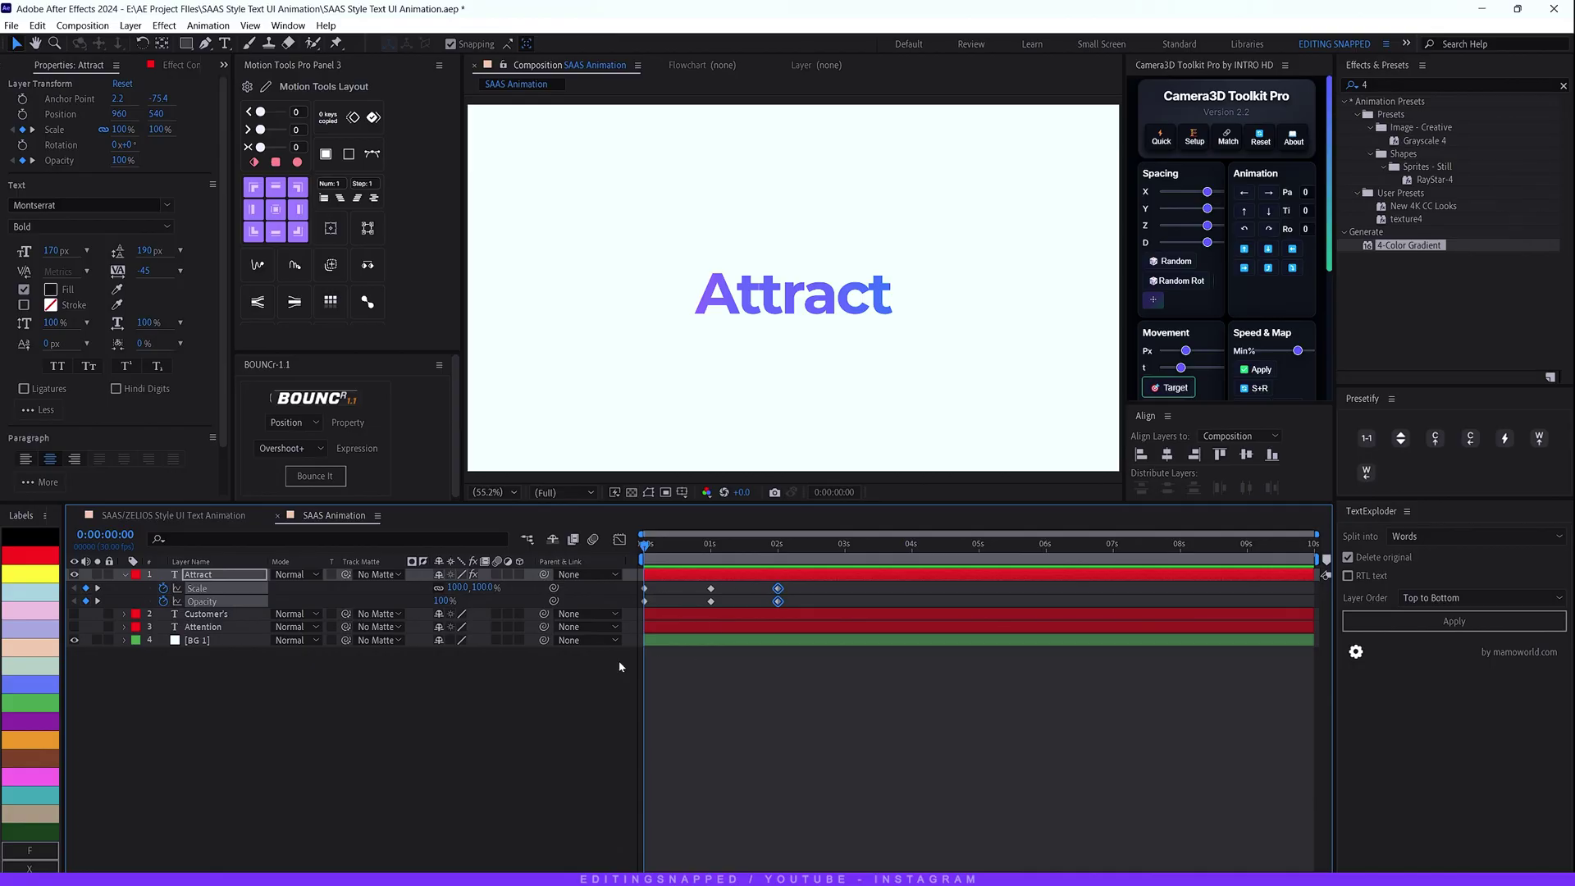
- Start Attract at 140% scale and 0% opacity at 0 seconds
drag(457, 587, 484, 587)
click(456, 588)
text(140)
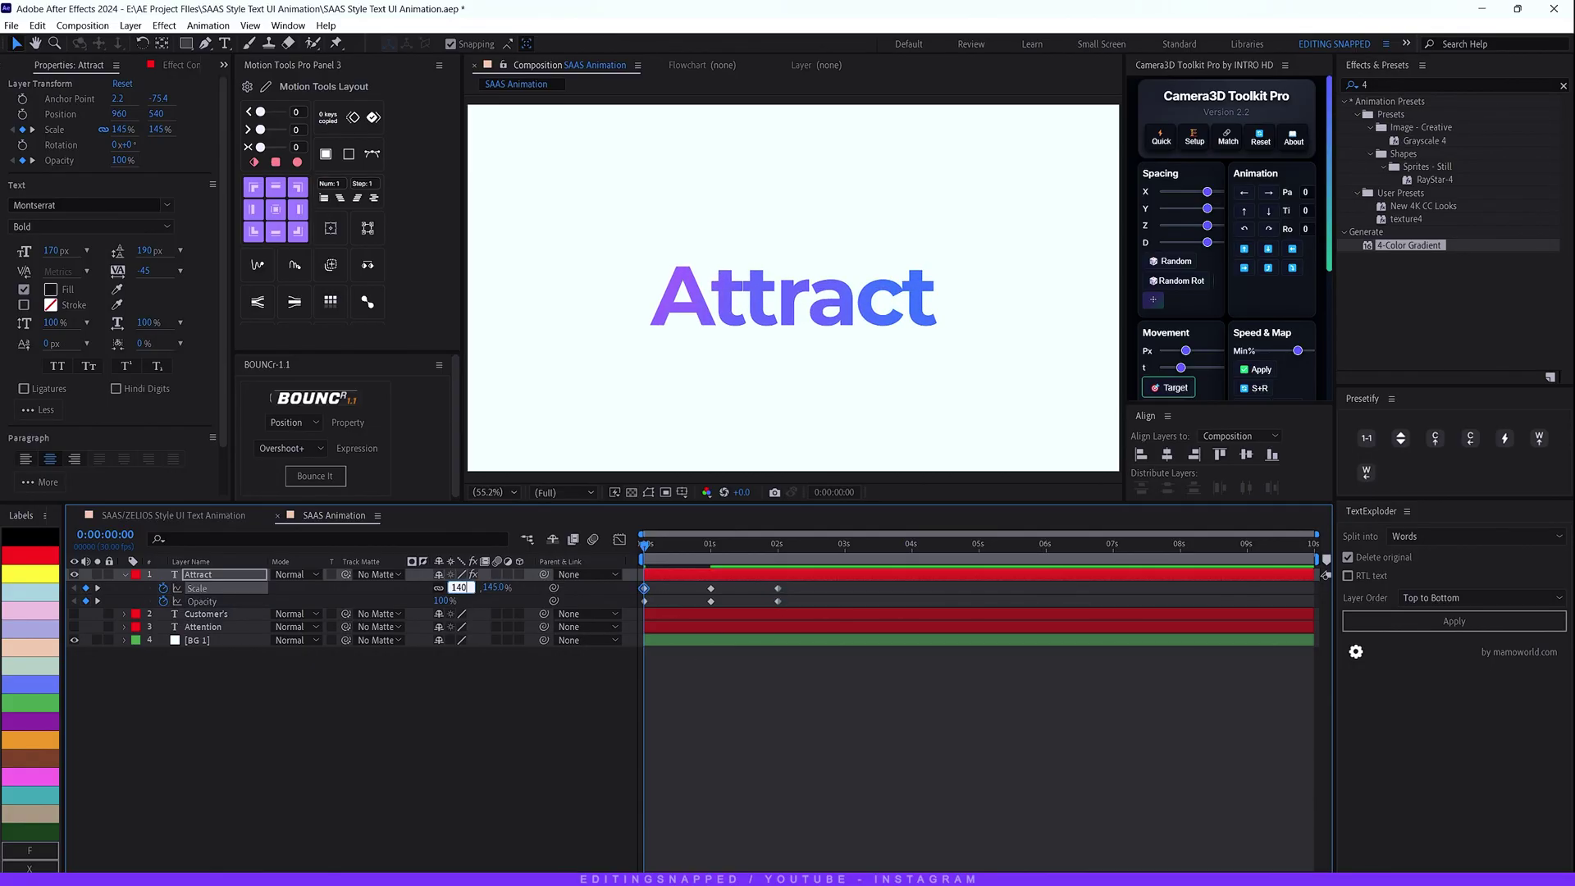
key(Return)
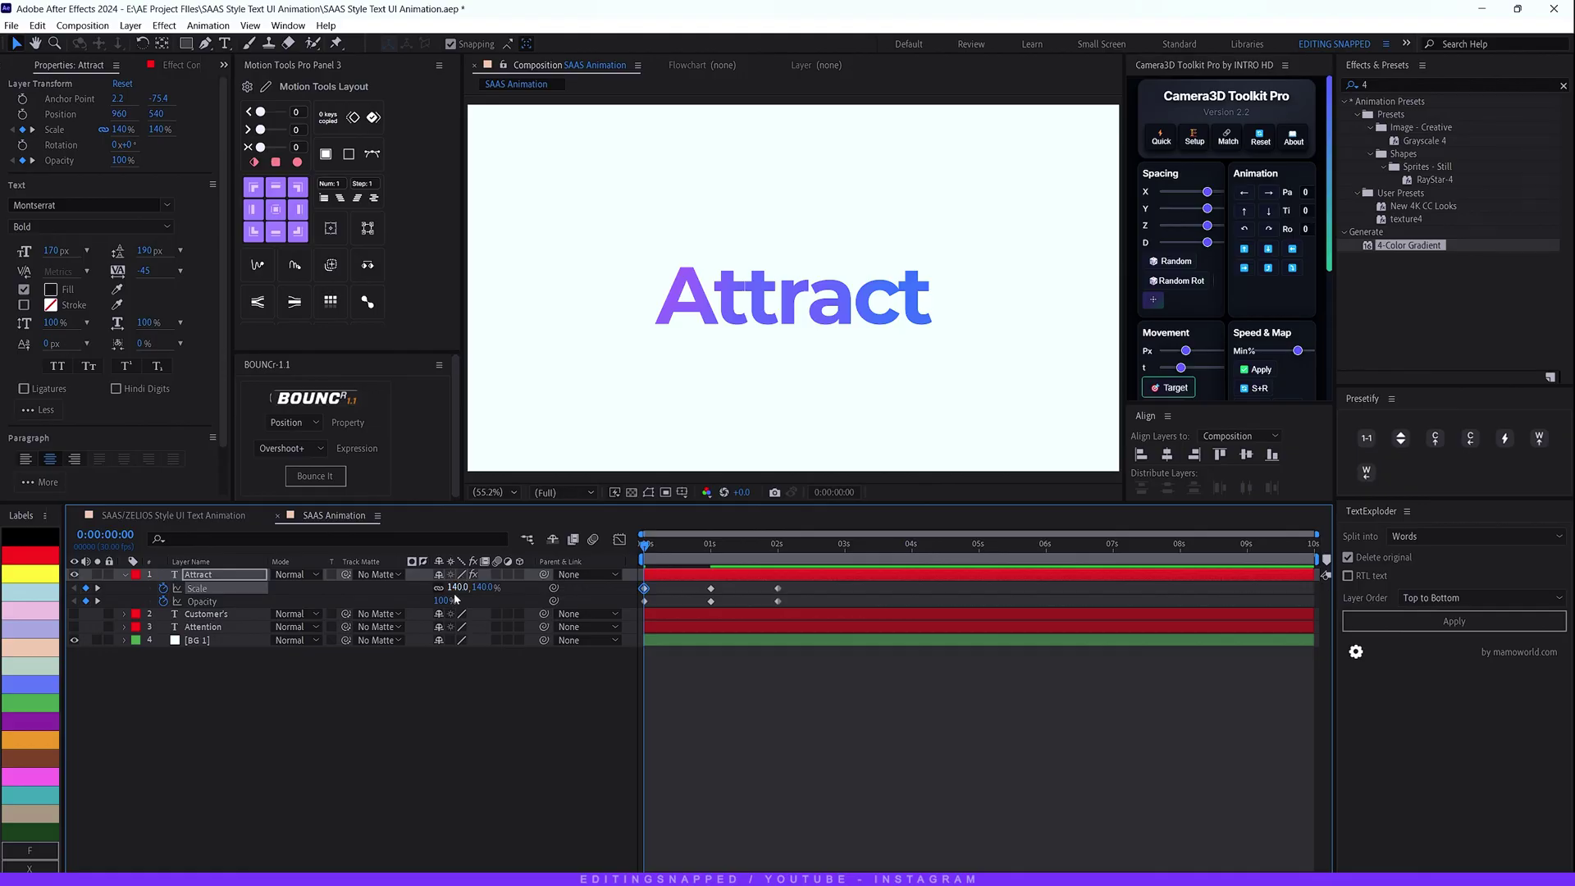
drag(444, 601, 426, 605)
ctrl+click(197, 588)
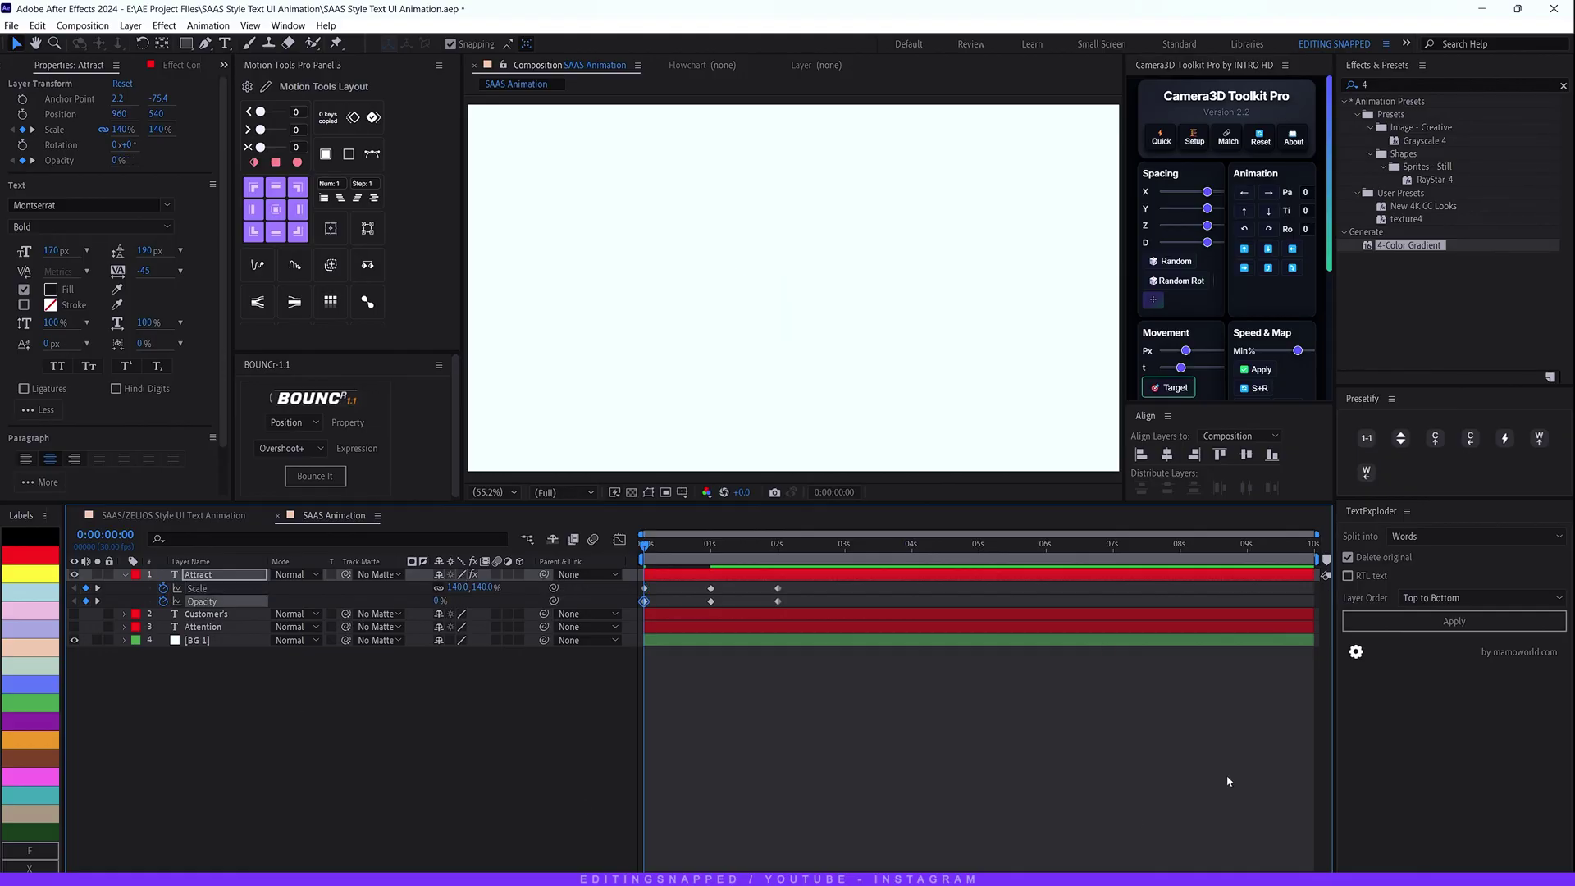
- At 2 seconds set Attract to 50% scale and 0% opacity, then Easy Ease all keyframes
key(space)
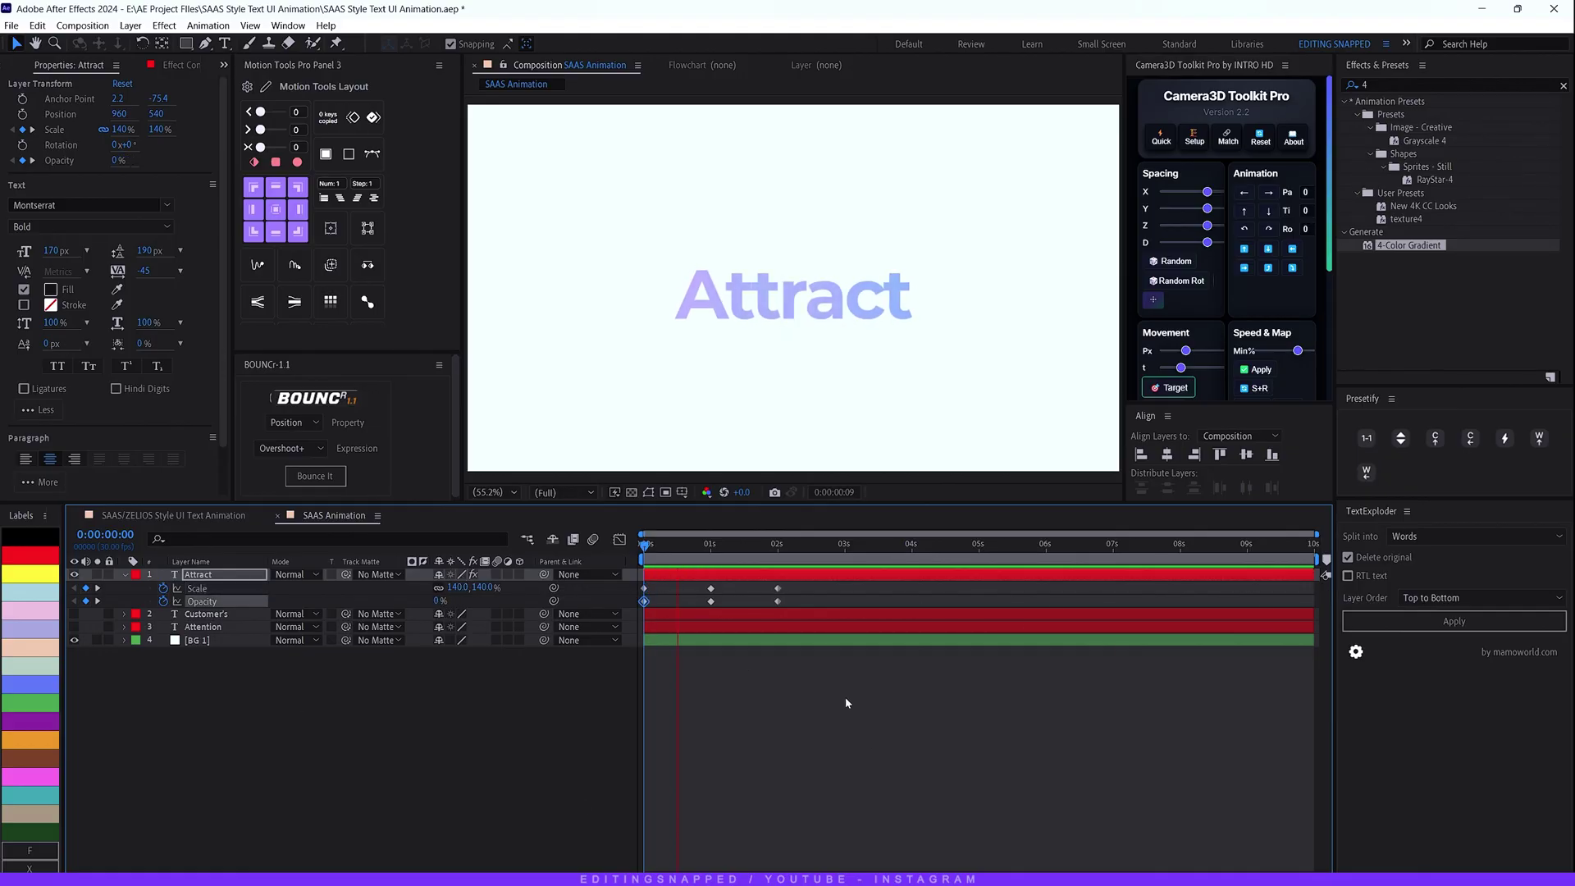
click(777, 545)
click(778, 545)
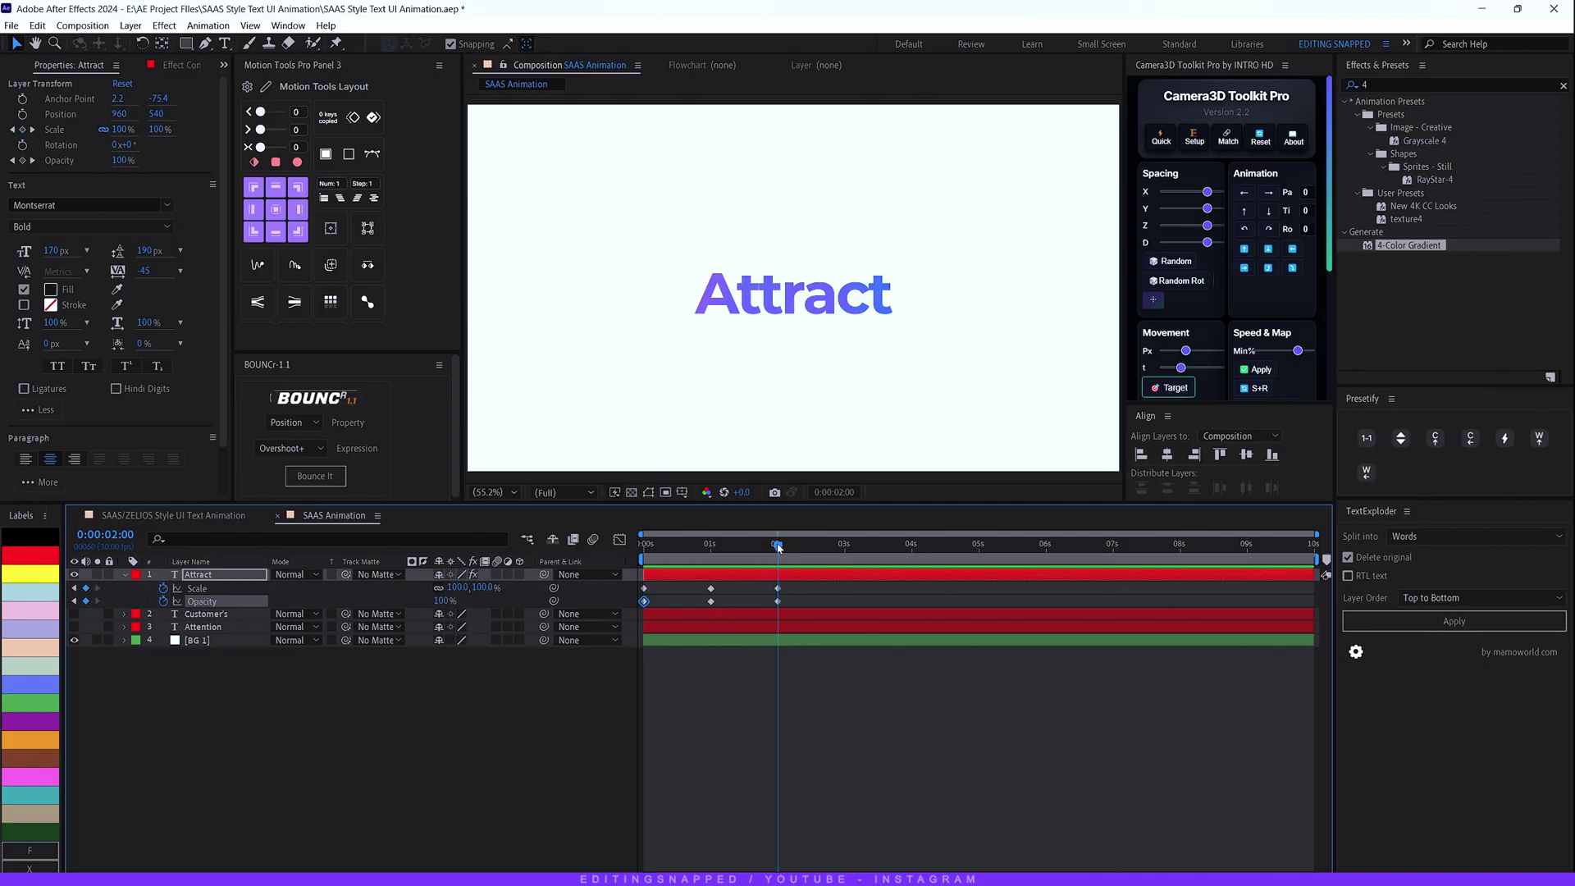
drag(456, 588, 420, 592)
click(455, 587)
text(50)
key(Return)
click(443, 600)
text(0)
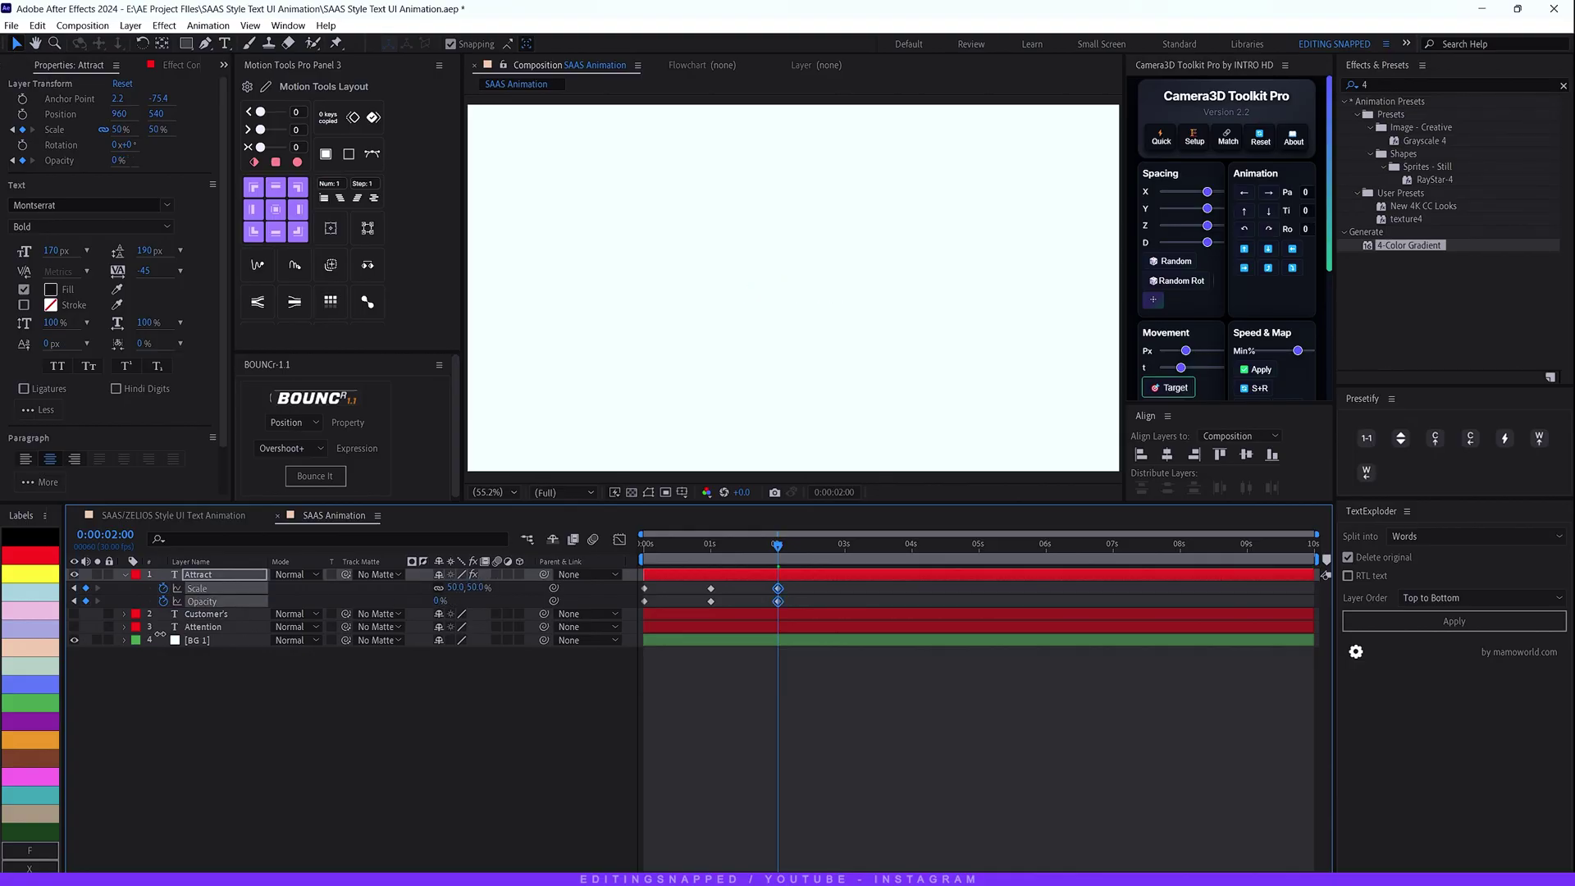
key(Return)
drag(801, 592, 583, 624)
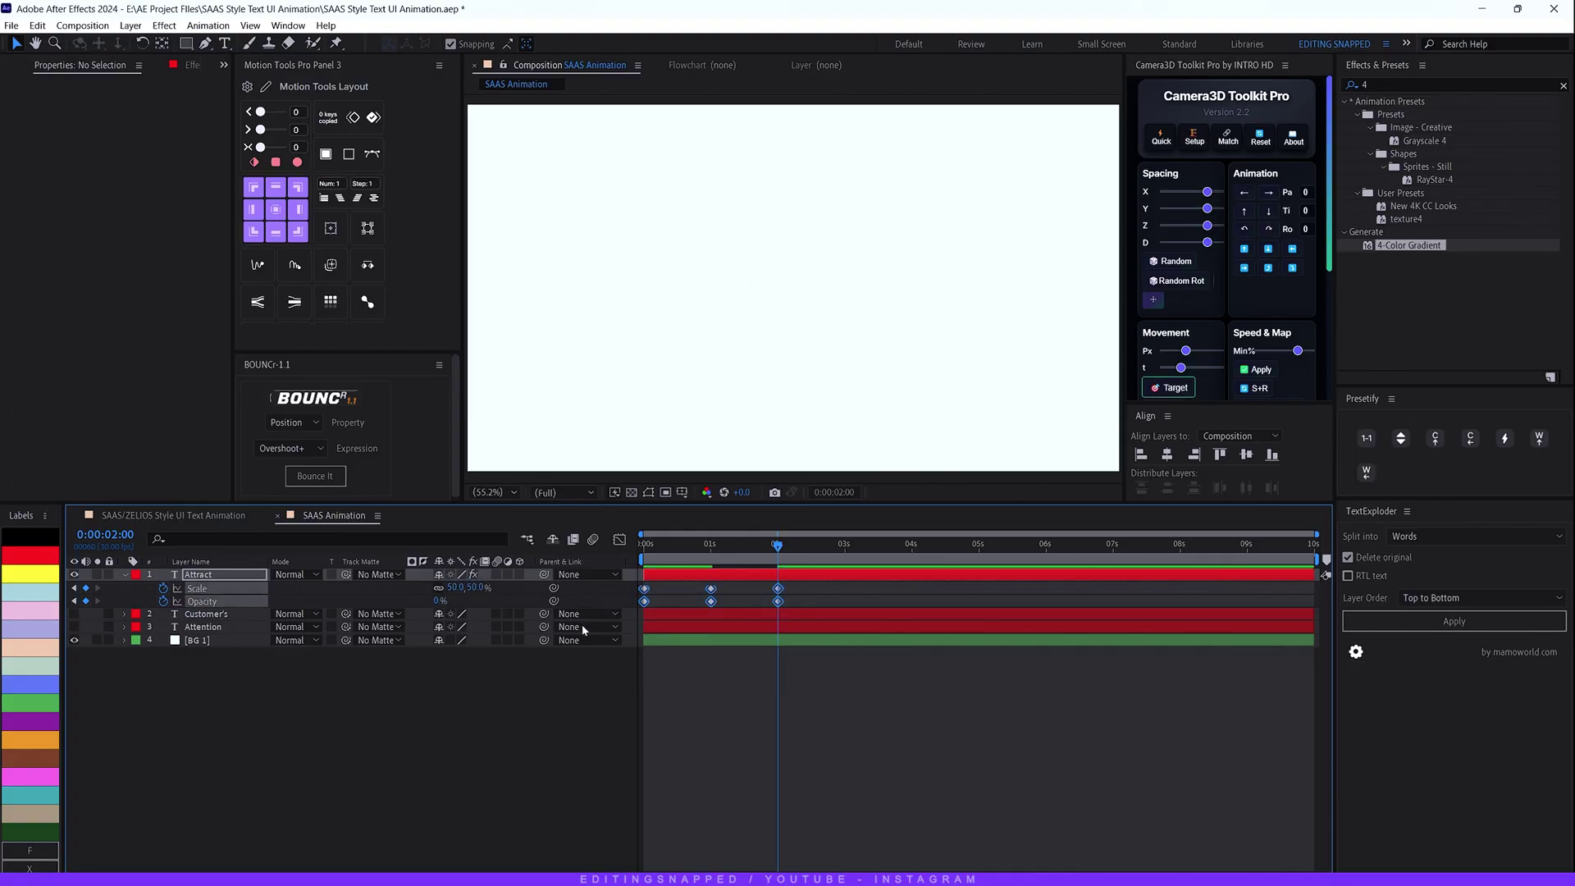
key(F9)
- Steepen Attract's Scale and Opacity speed curves in the Graph Editor and preview the result
click(619, 539)
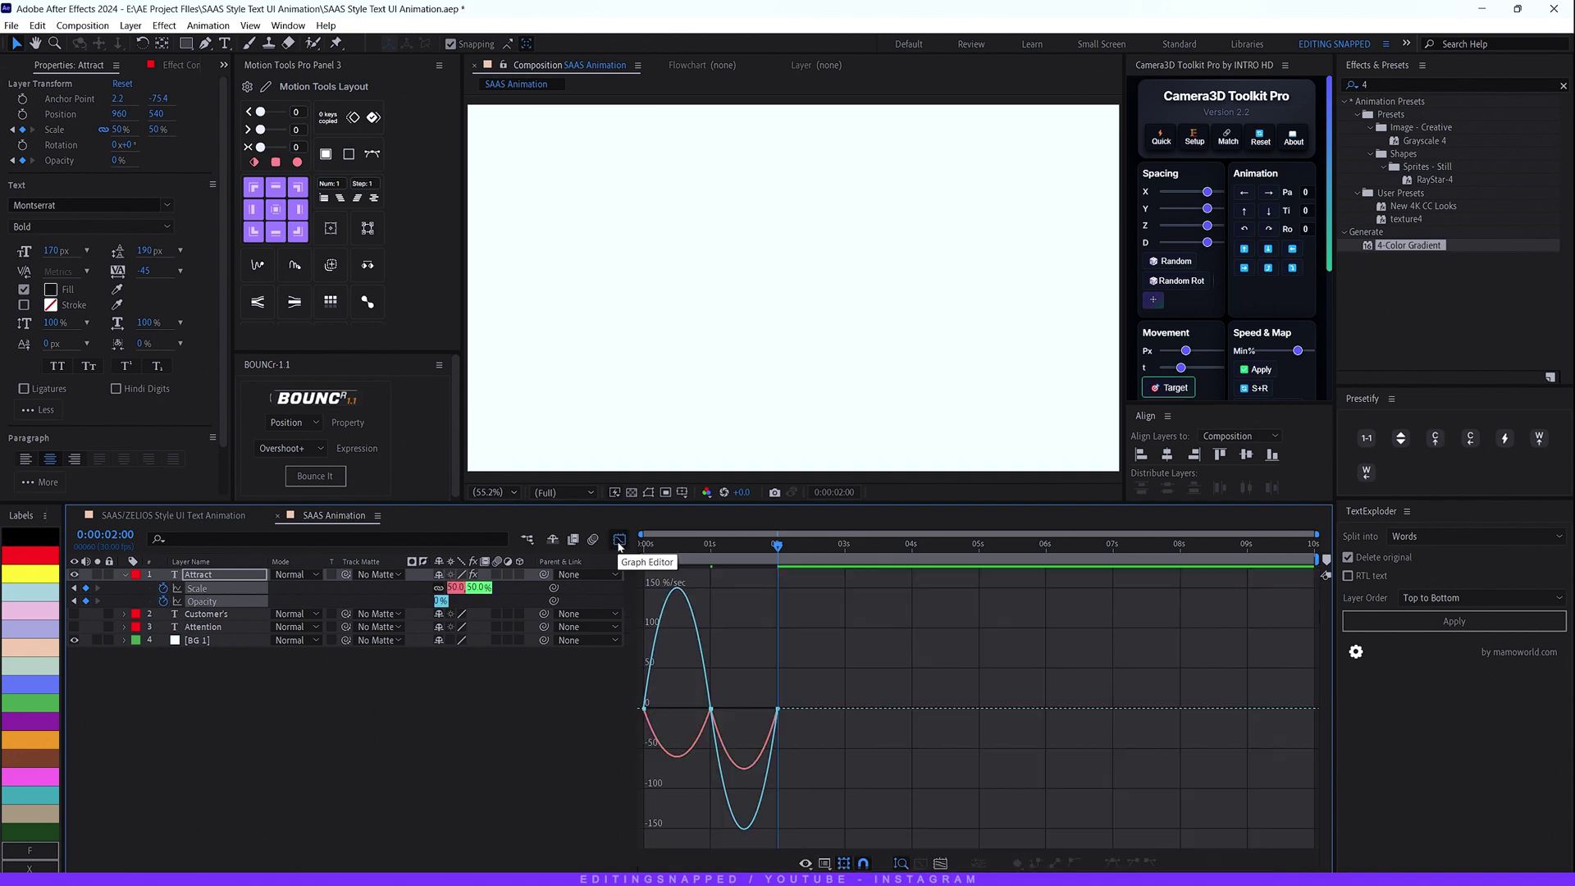
drag(653, 680, 738, 759)
drag(700, 708, 738, 738)
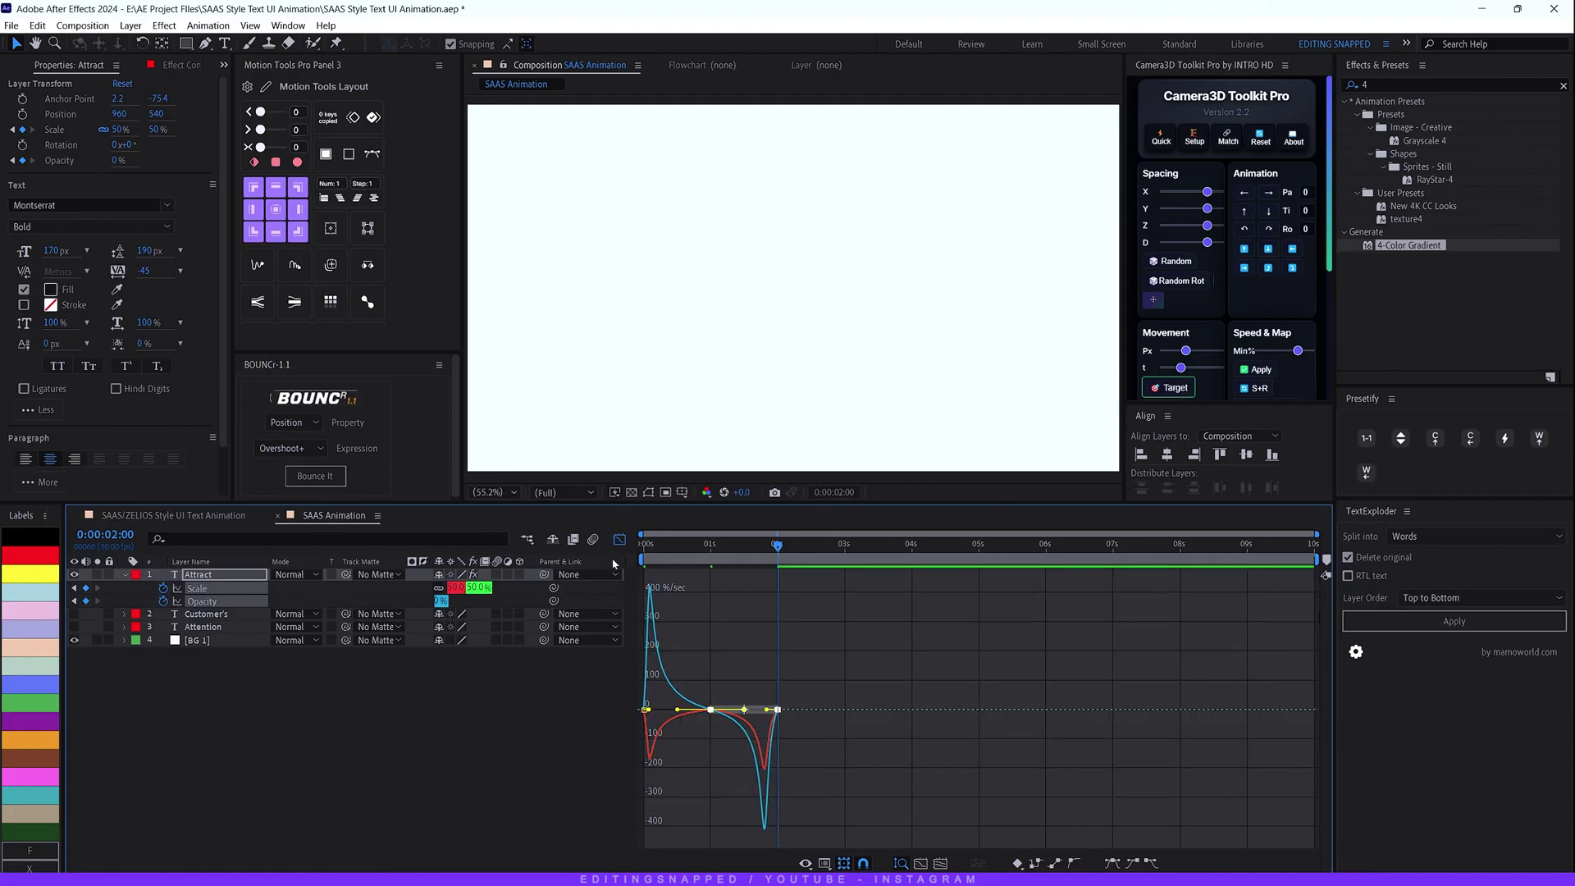
click(619, 540)
key(space)
key(space)
key(space)
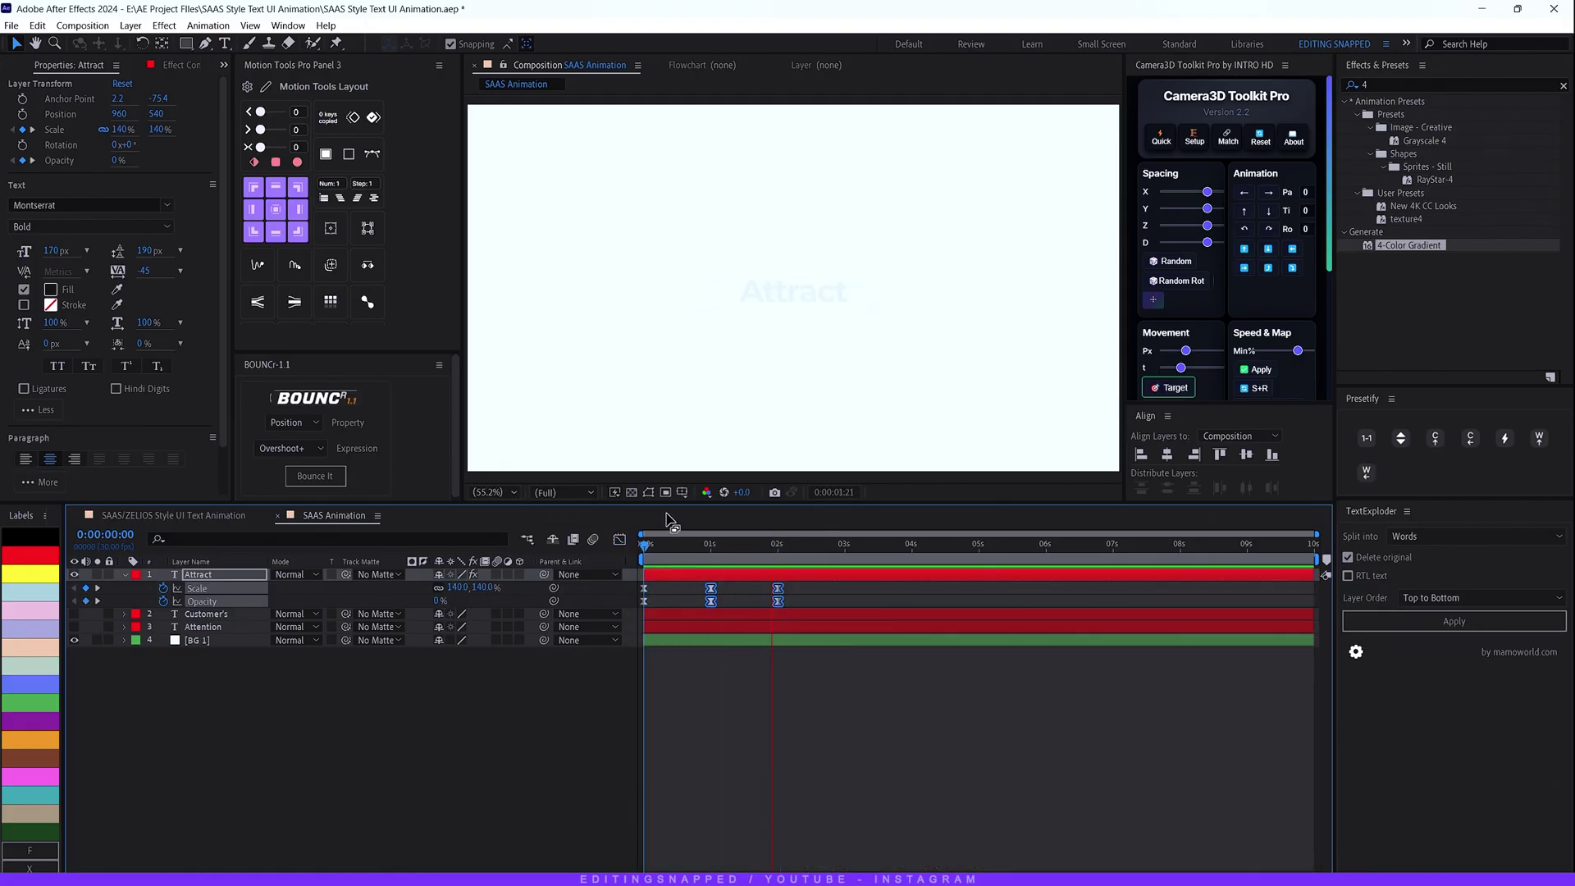
key(space)
key(space)
key(space)
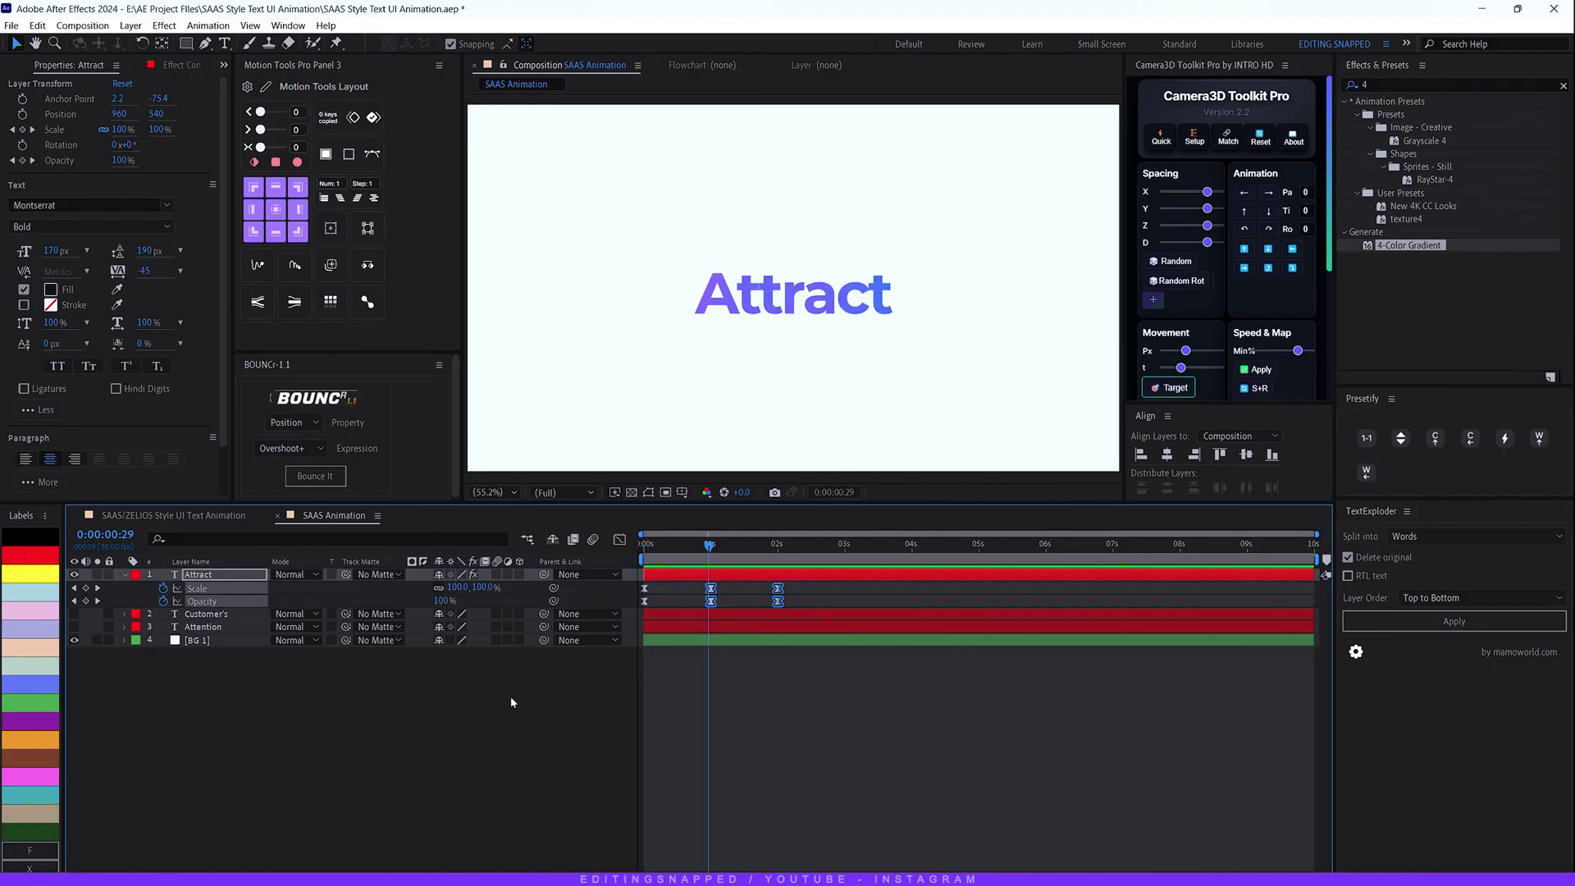
drag(709, 544, 778, 549)
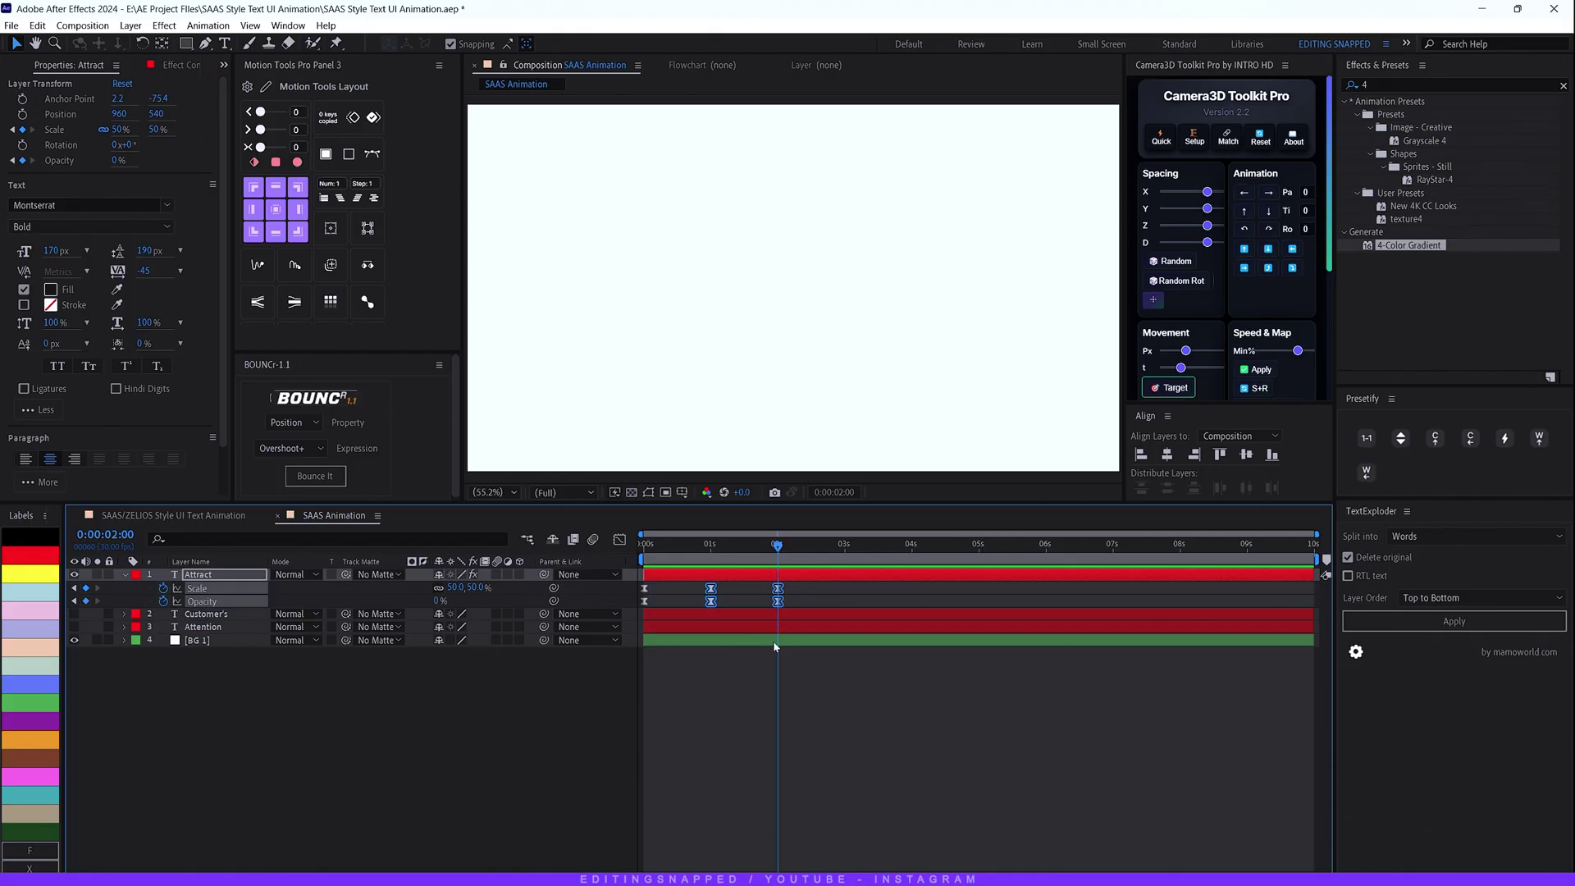
- Make the Customer's layer visible and centre it horizontally and vertically in the composition
click(728, 690)
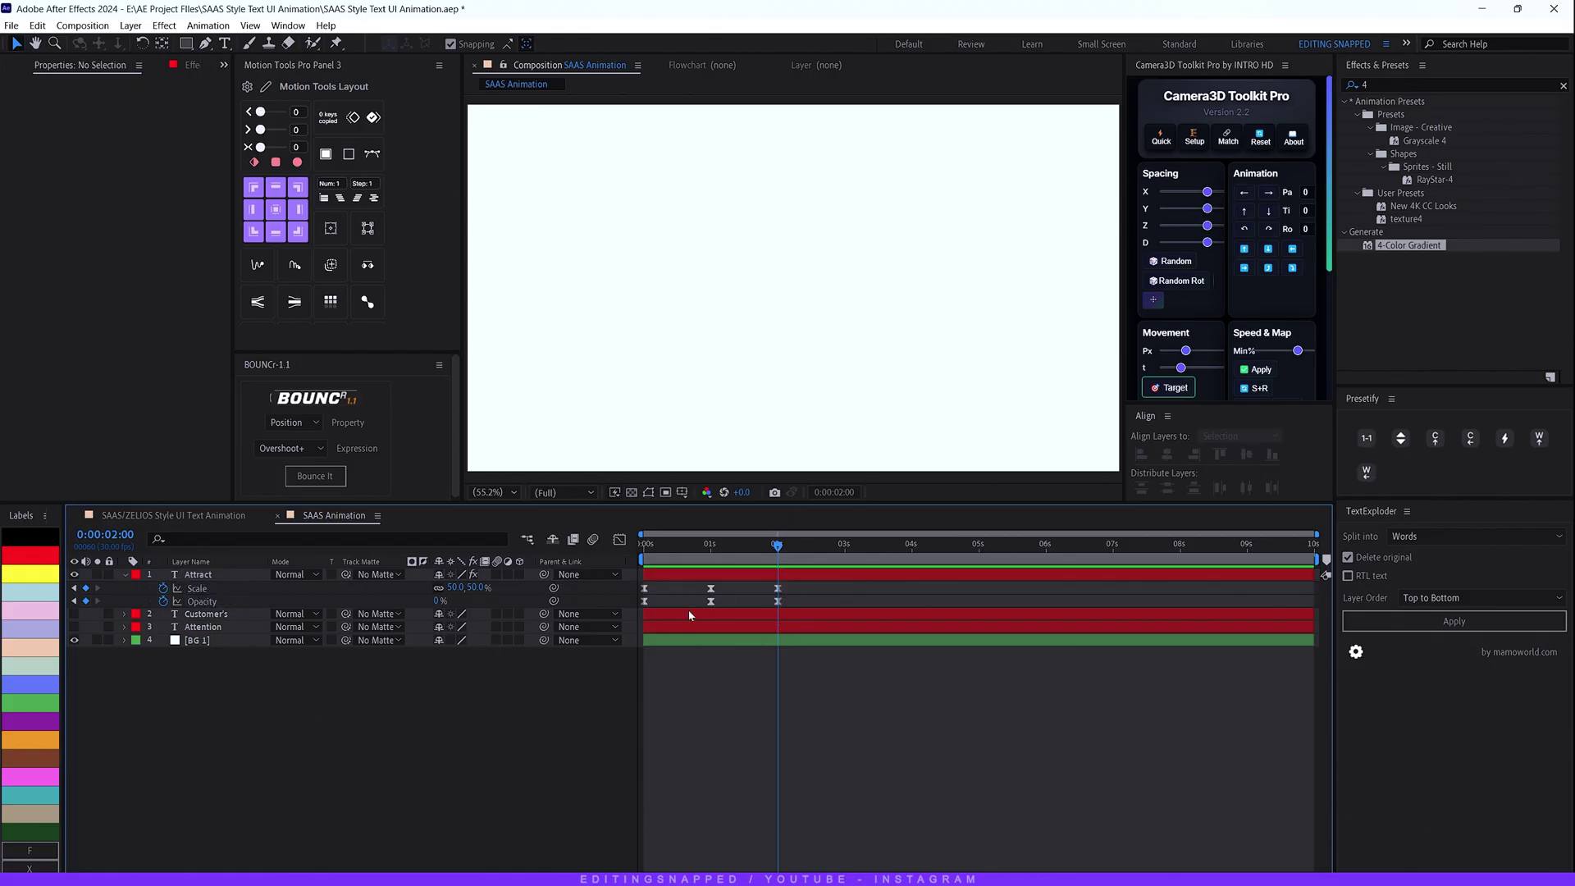
click(791, 574)
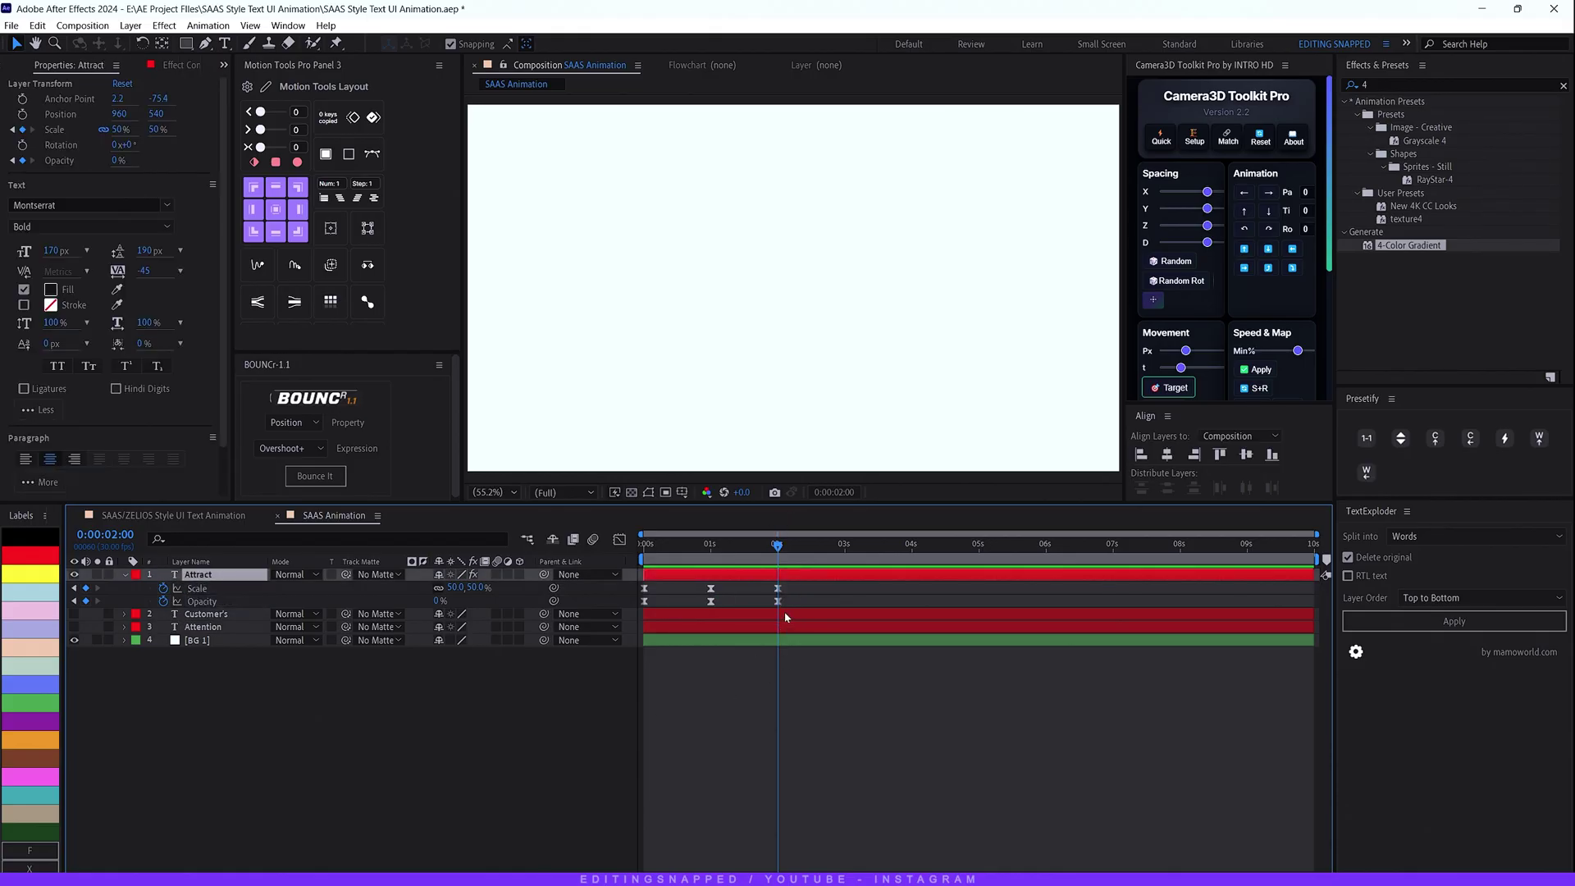
click(791, 621)
click(73, 614)
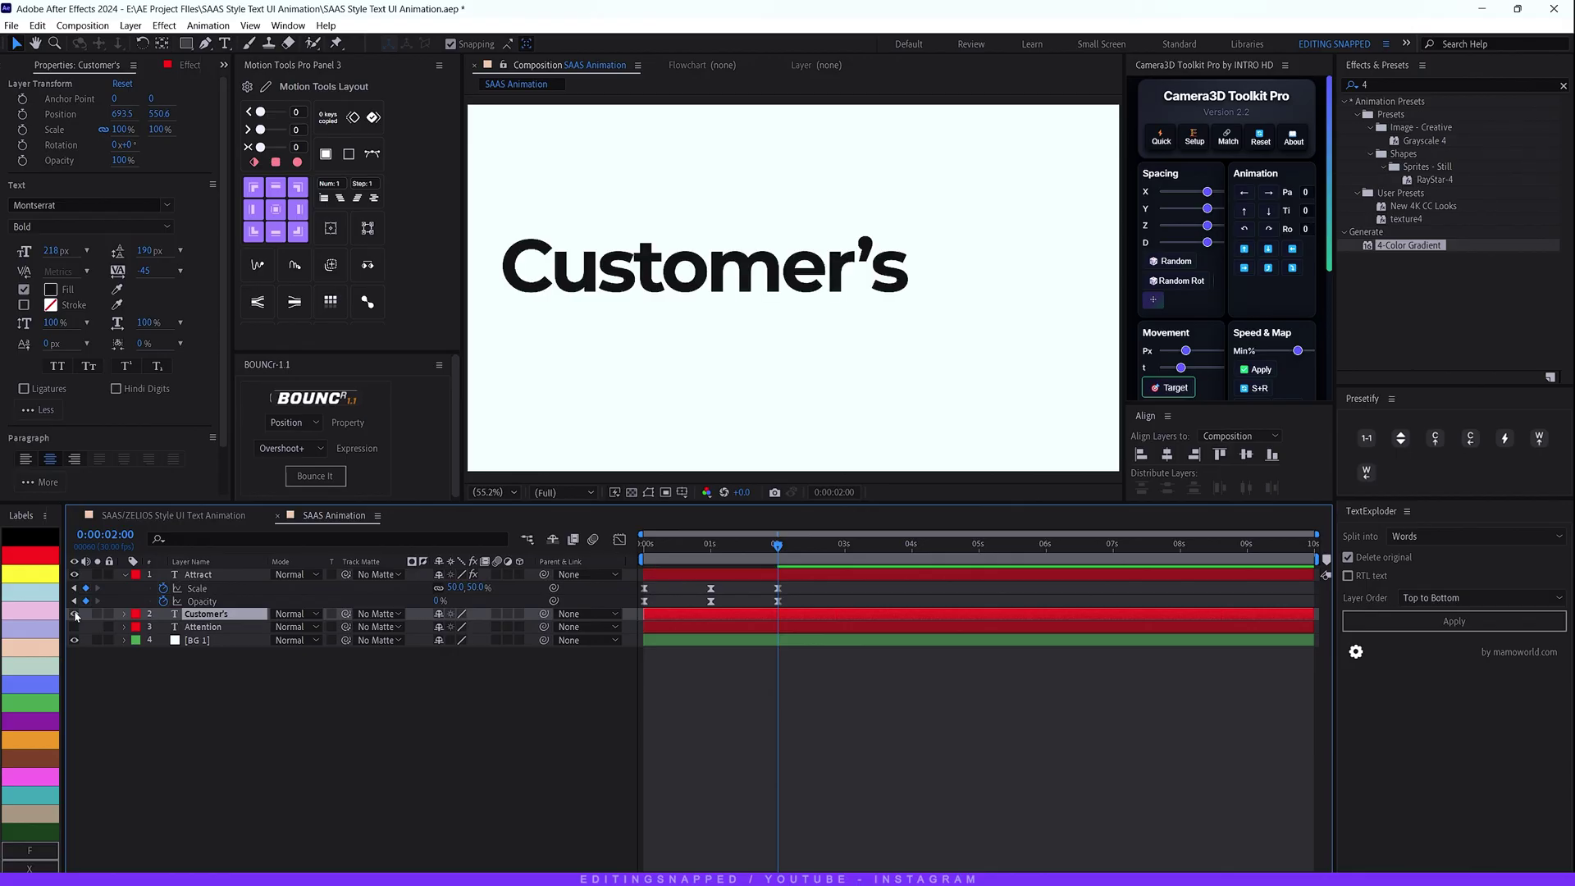
click(1168, 455)
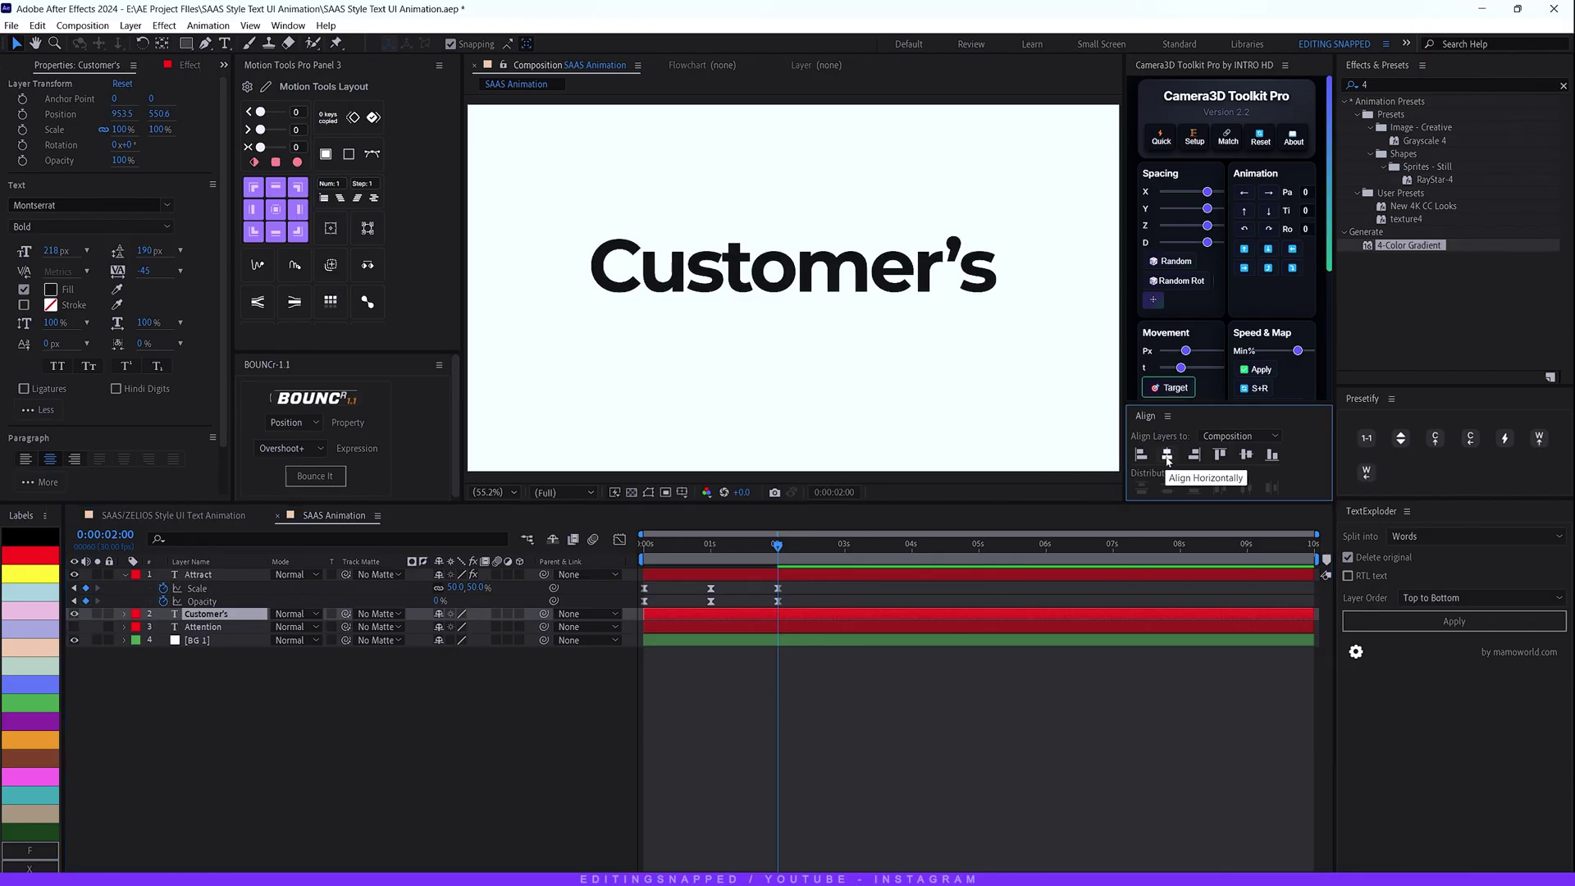
click(1246, 454)
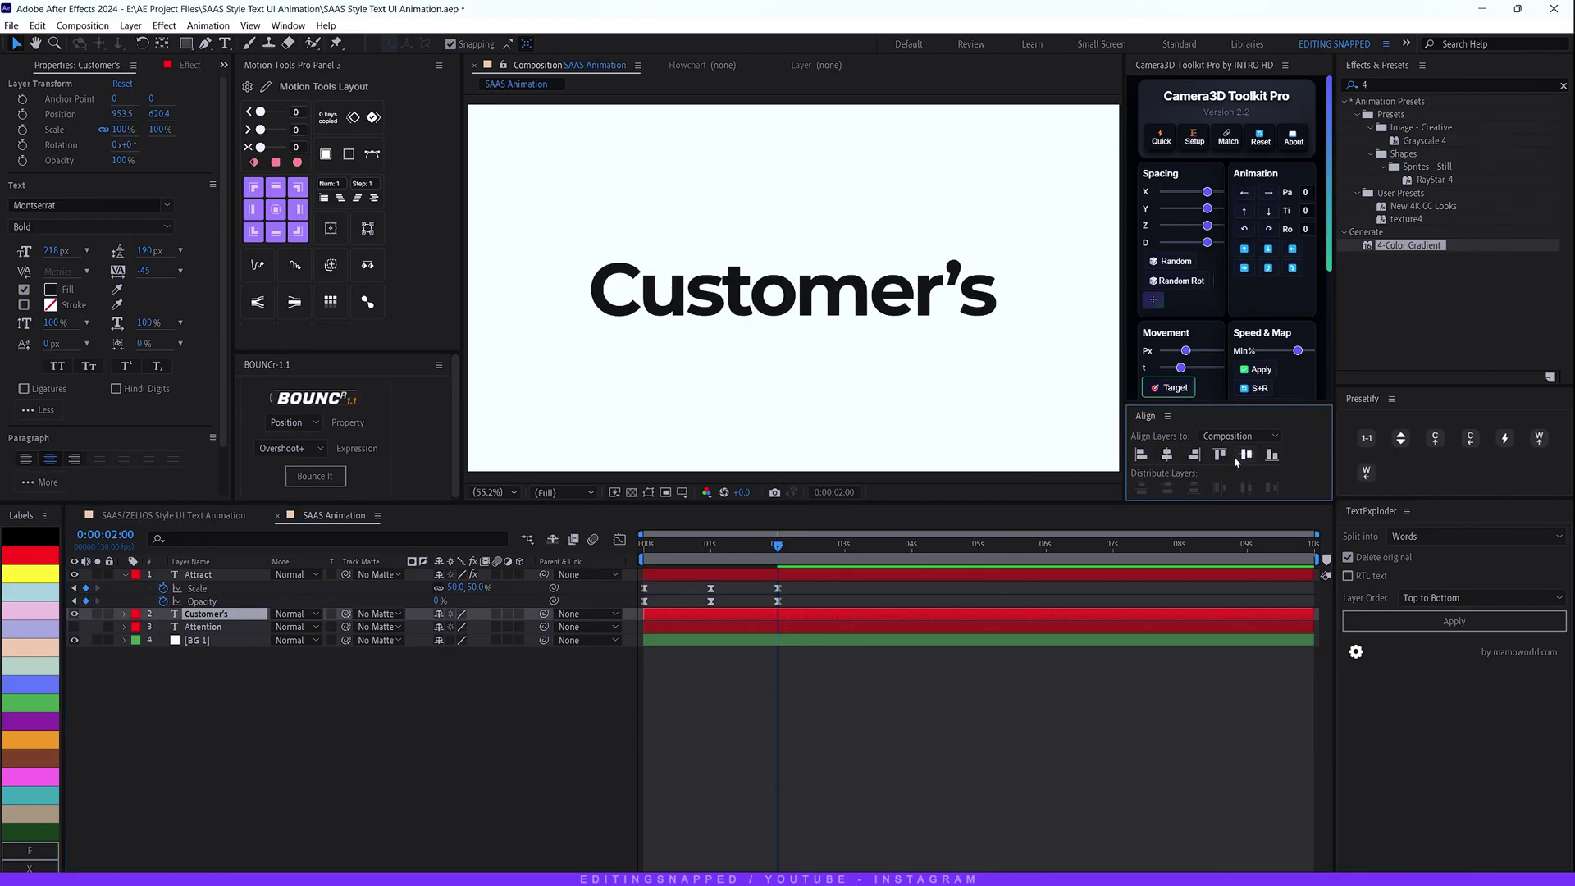
- Set Customer's font size to 170 px, re-centre it, and centre its anchor point
click(56, 250)
text(170)
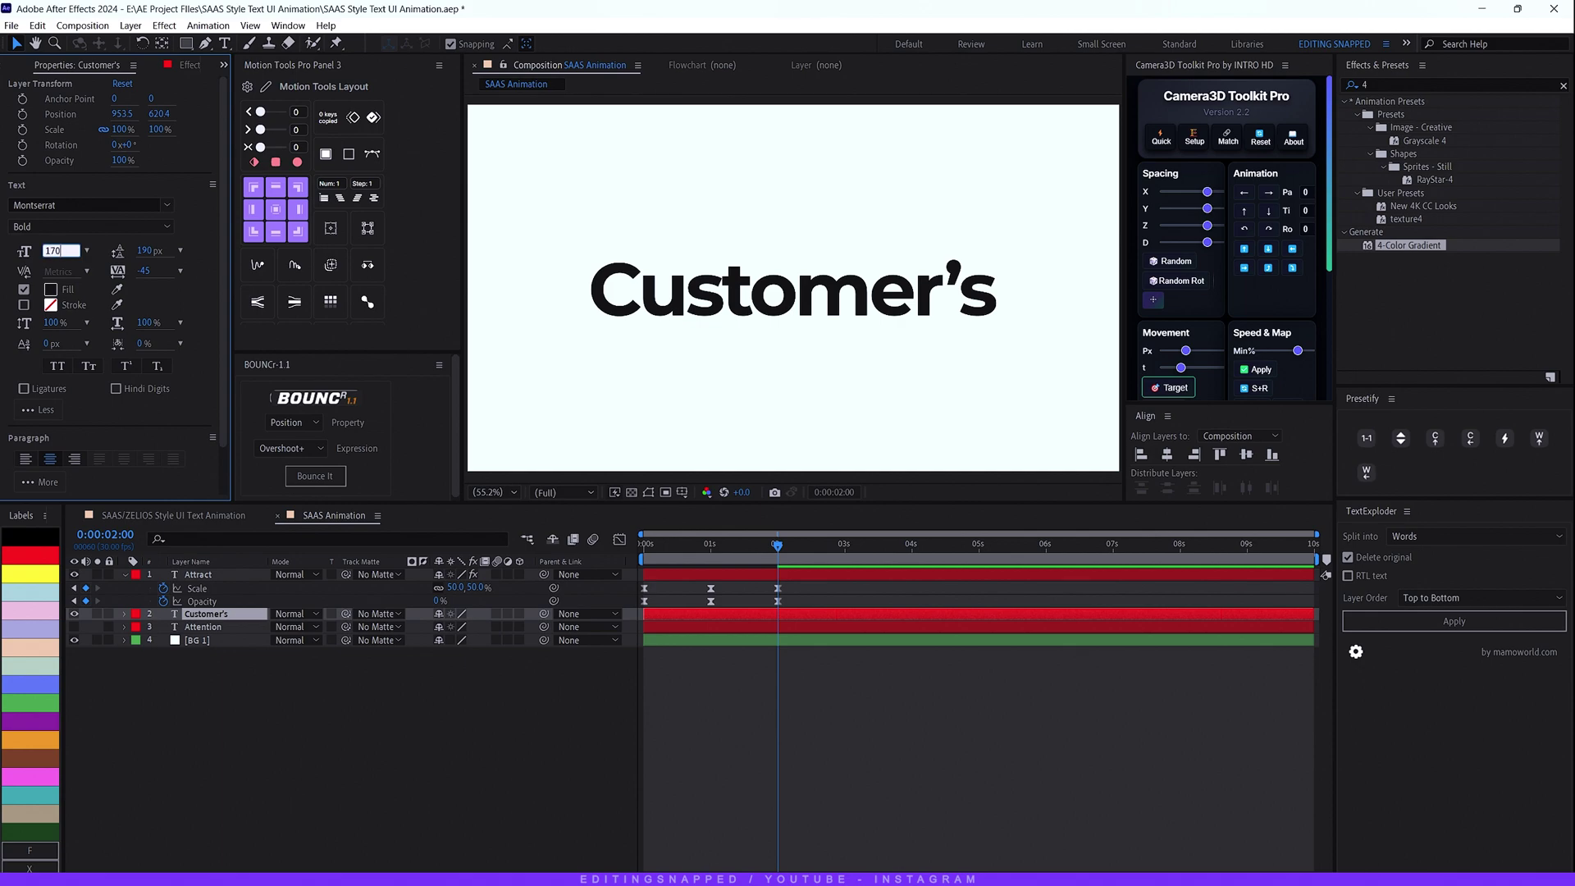
key(Return)
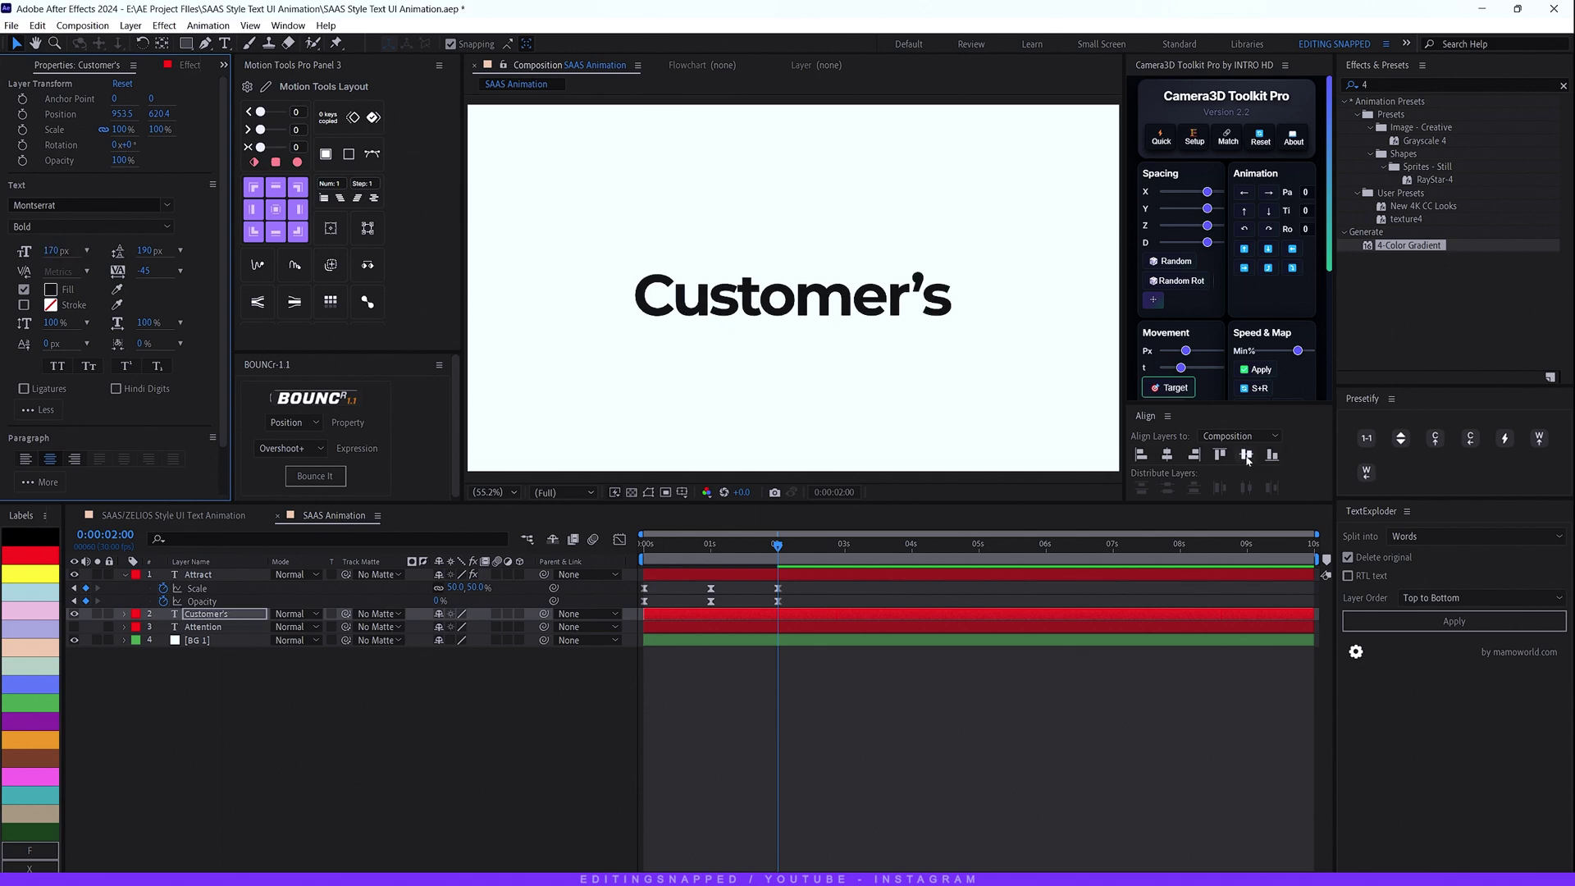
click(1167, 456)
click(1246, 455)
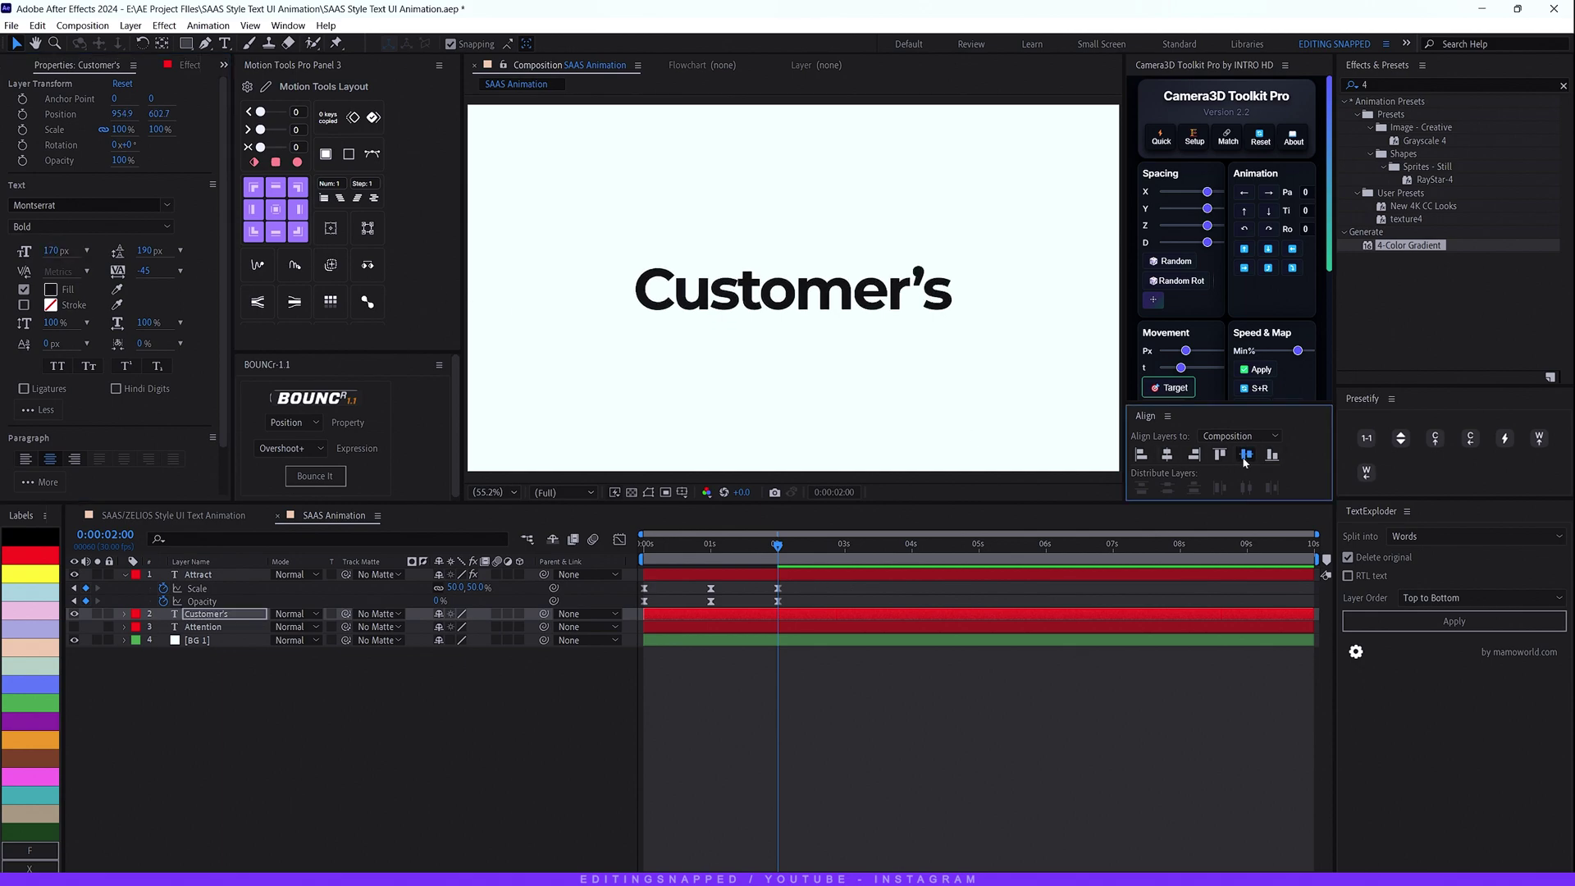
click(279, 220)
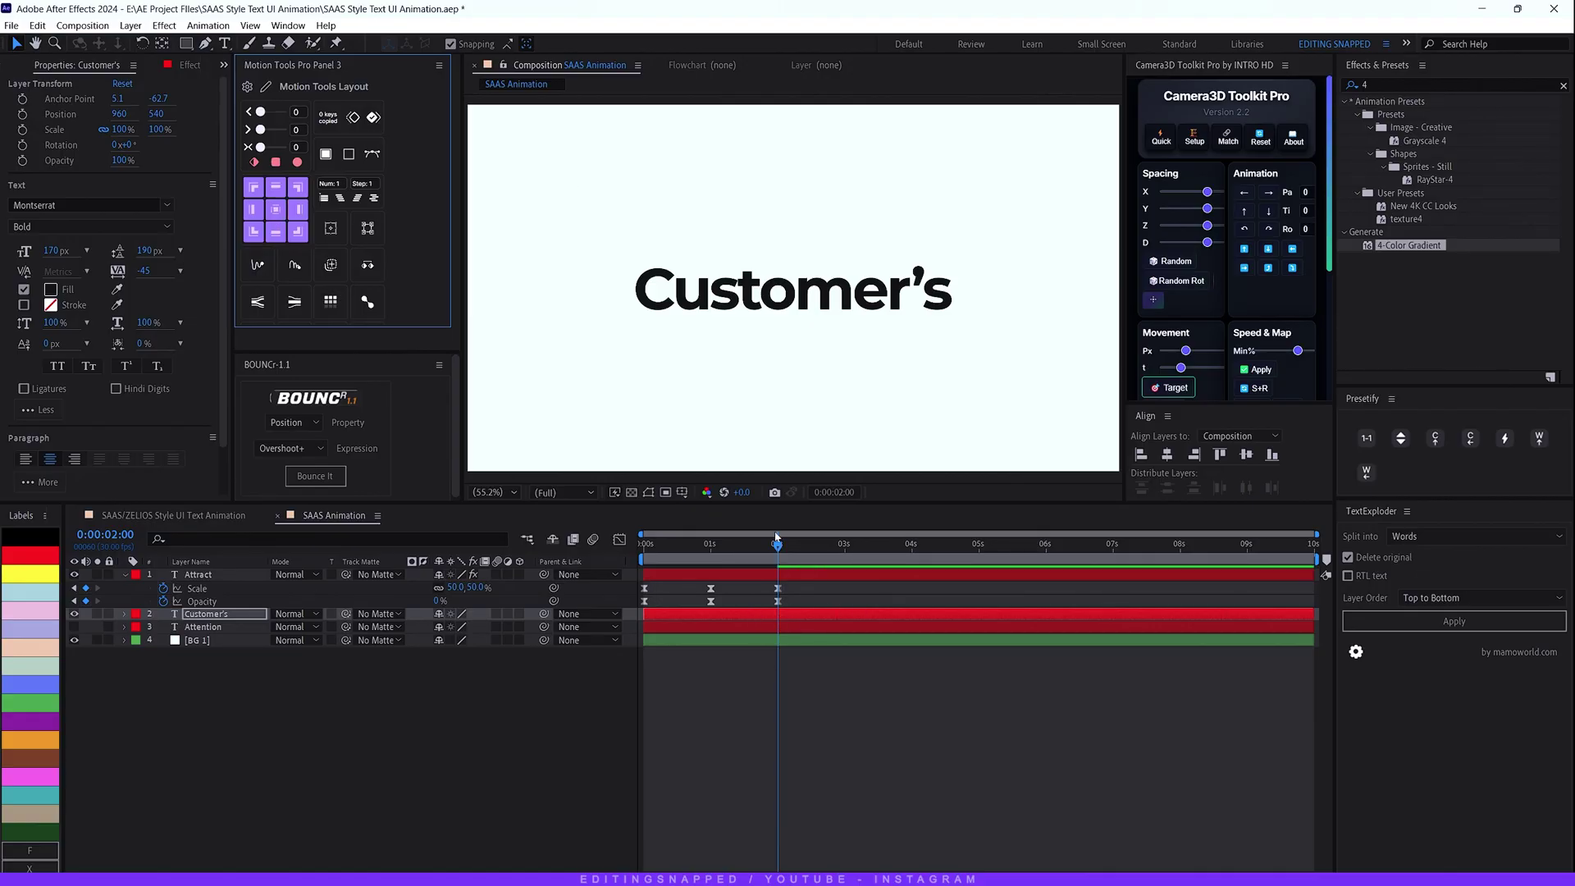
- Trim the Customer's layer to start at 2 seconds with Alt+[ and review the switch
click(785, 614)
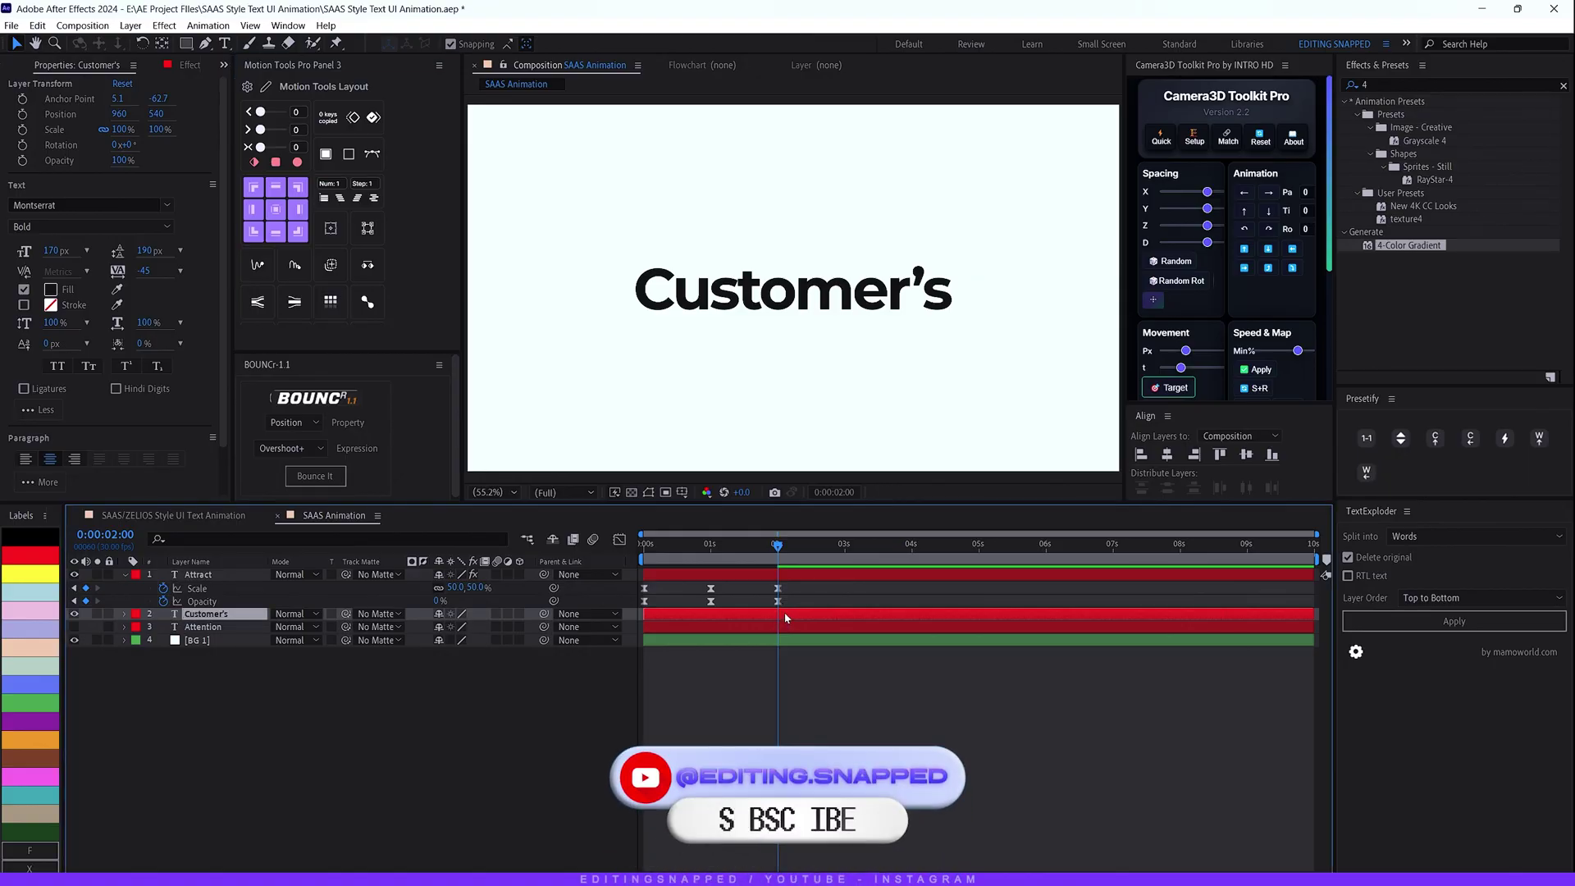
key(alt+bracketleft)
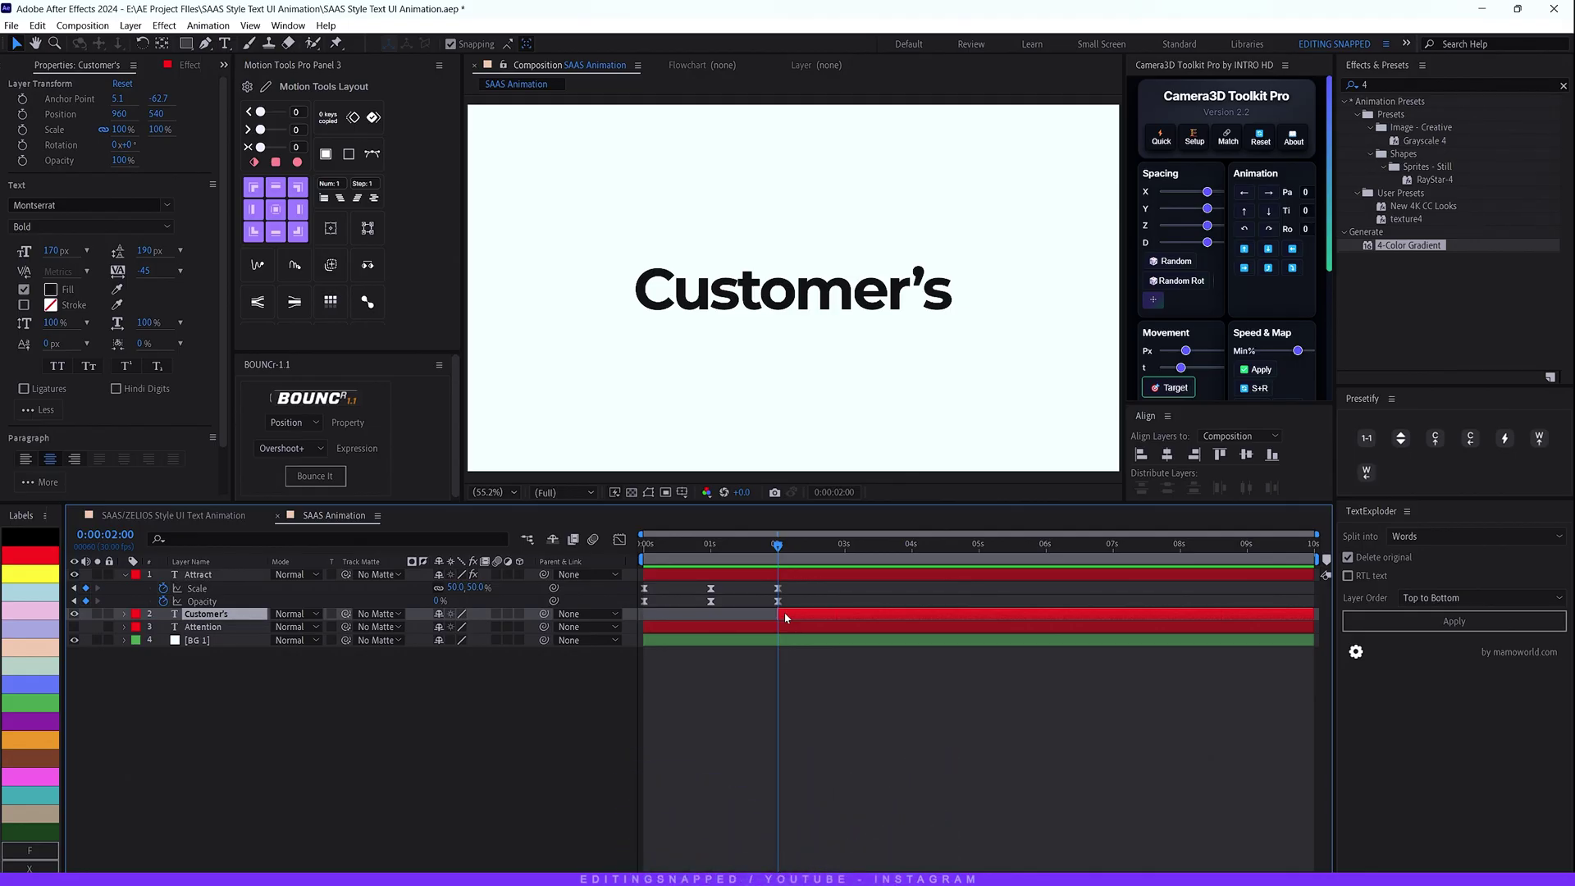
drag(680, 544, 779, 564)
- Copy Attract's 4-Color Gradient effect and paste it onto the Customer's layer
click(197, 574)
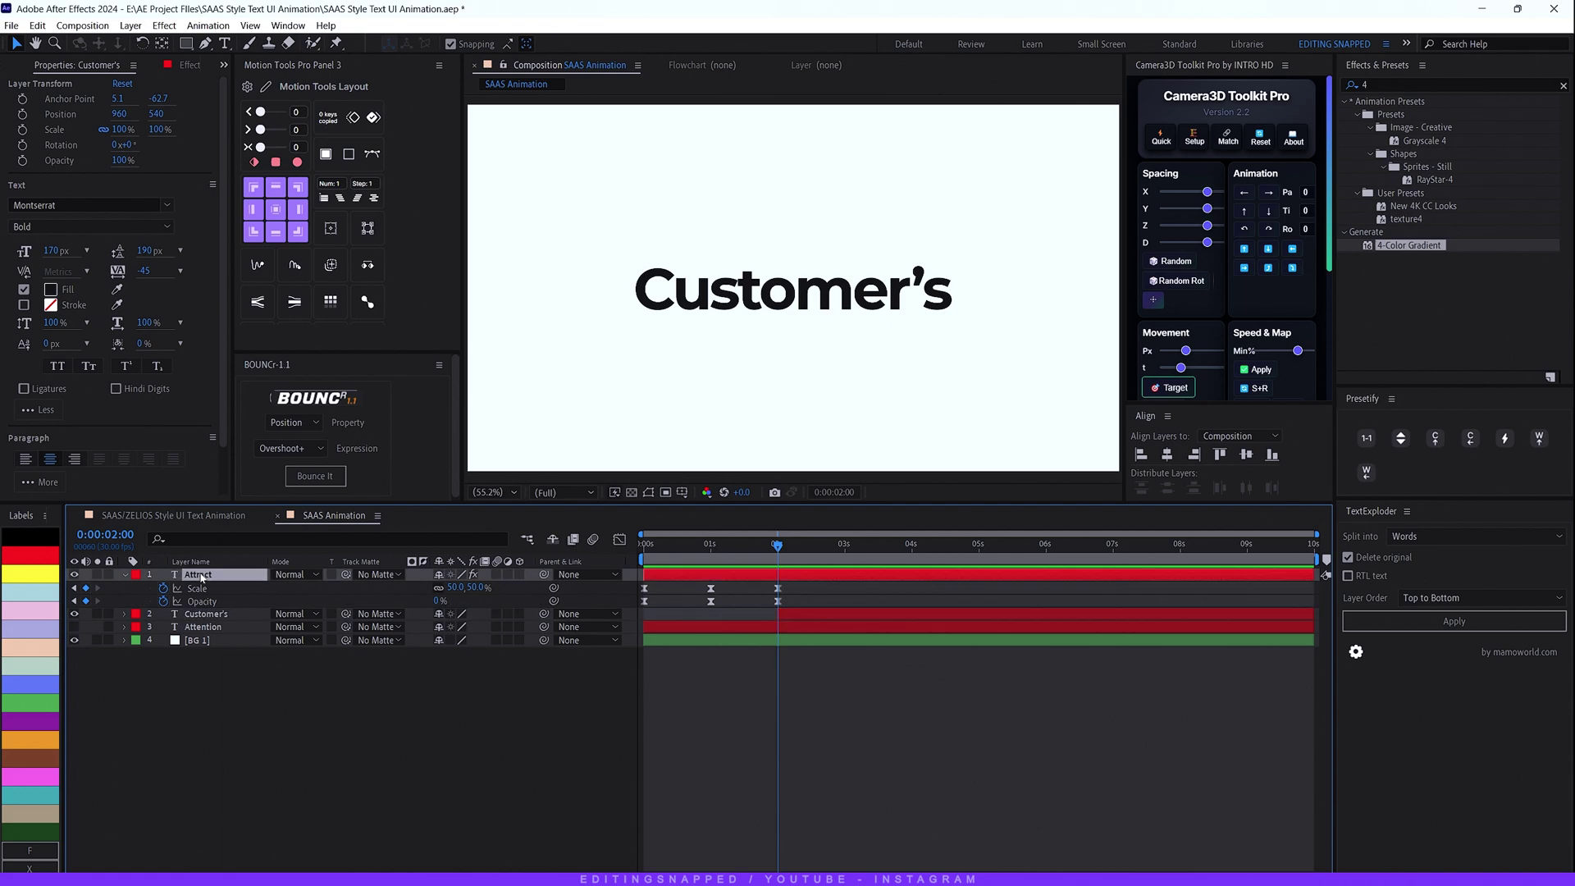
click(171, 65)
click(49, 98)
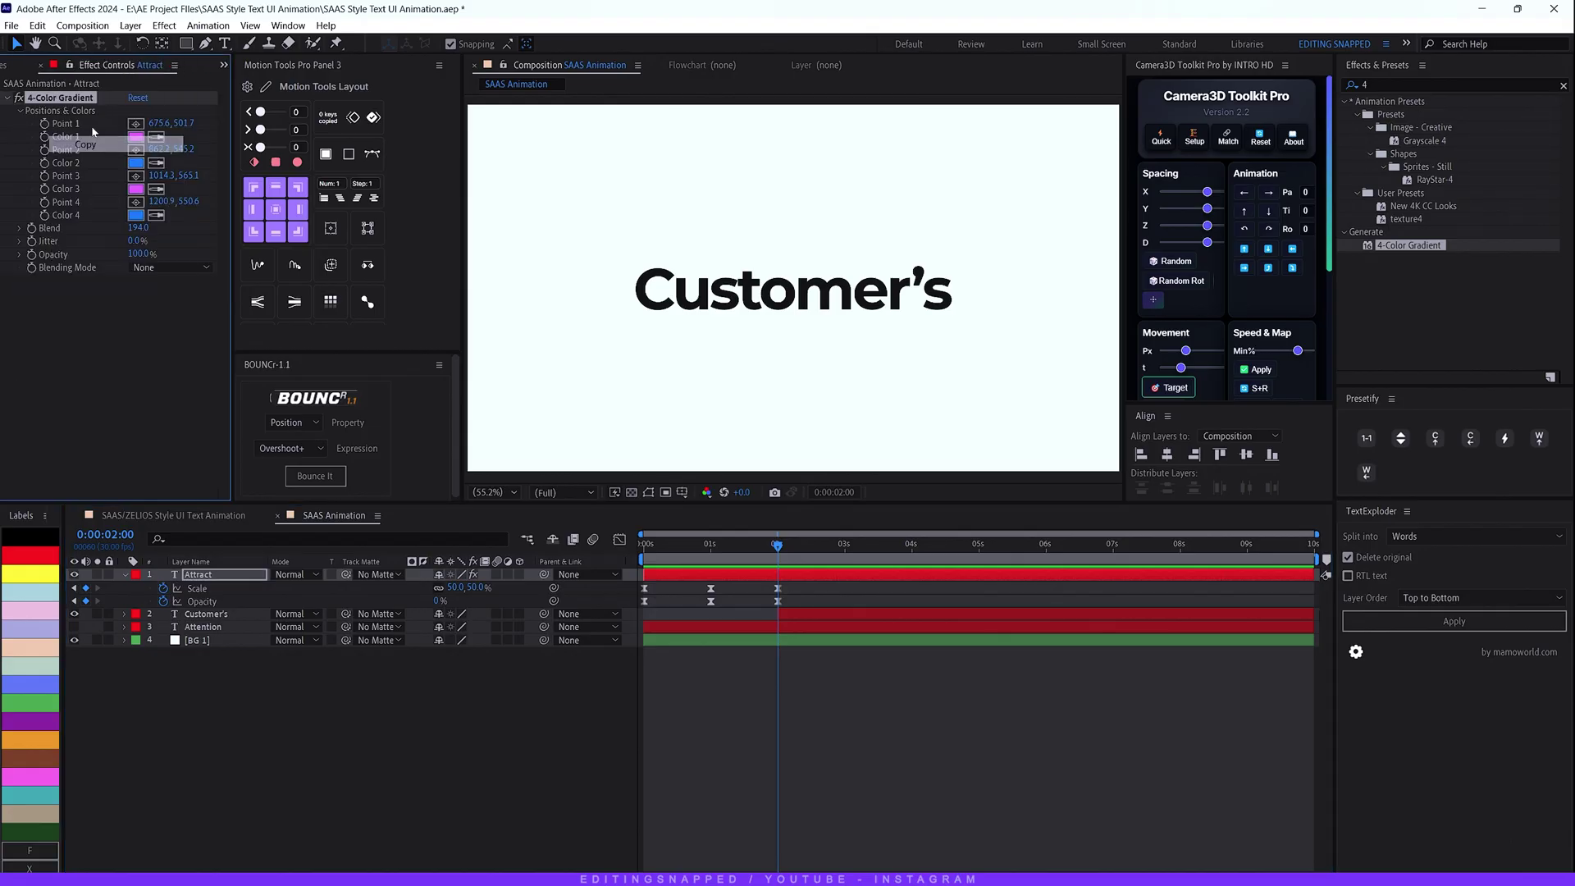
click(801, 618)
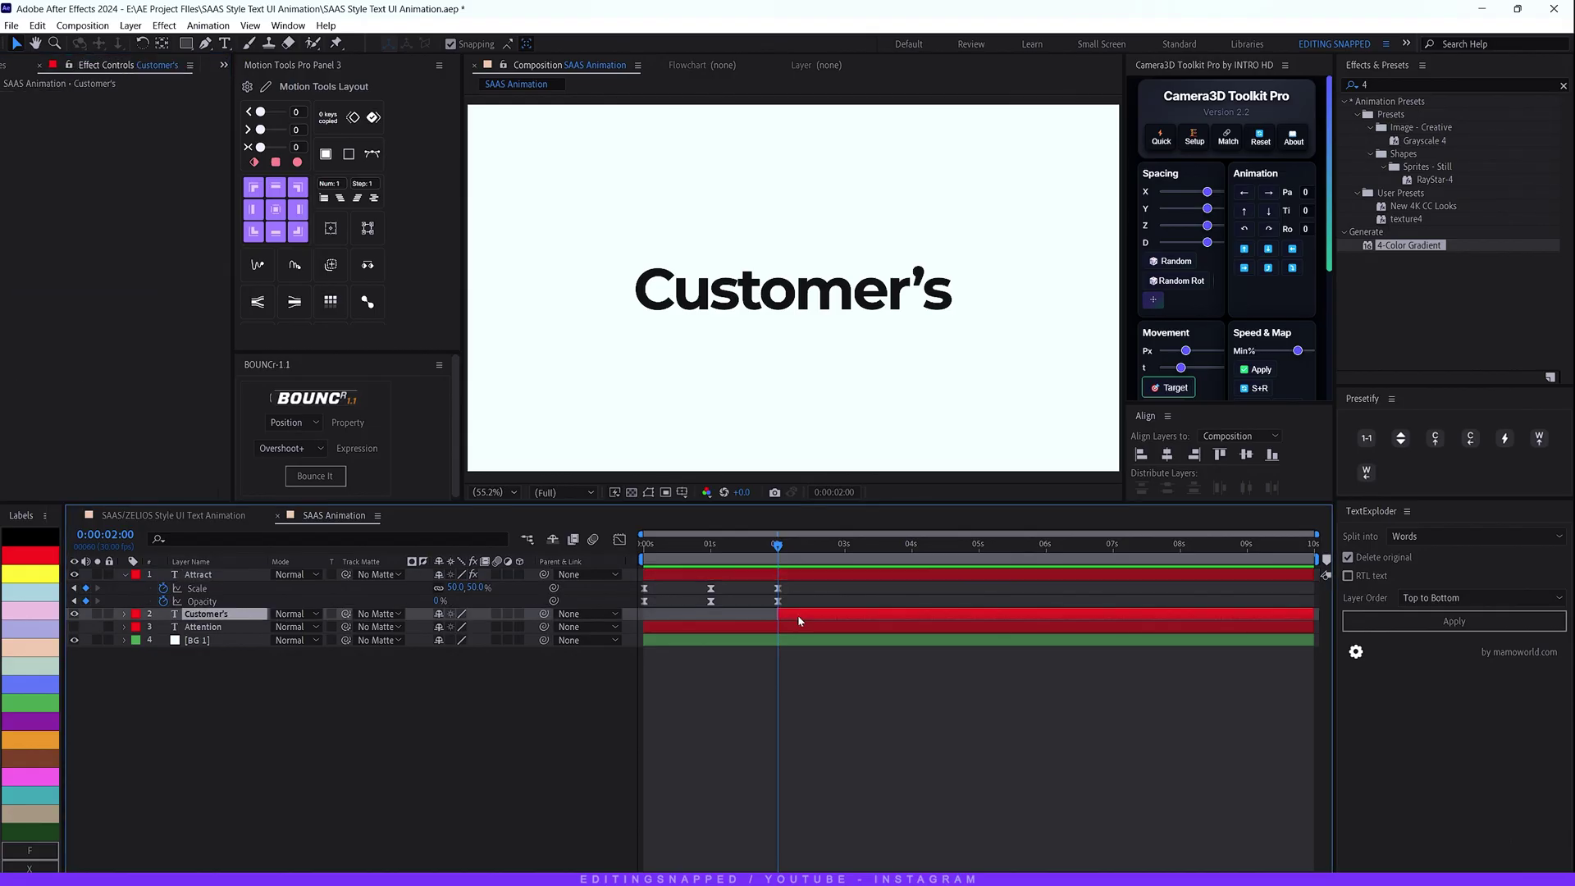
key(ctrl+v)
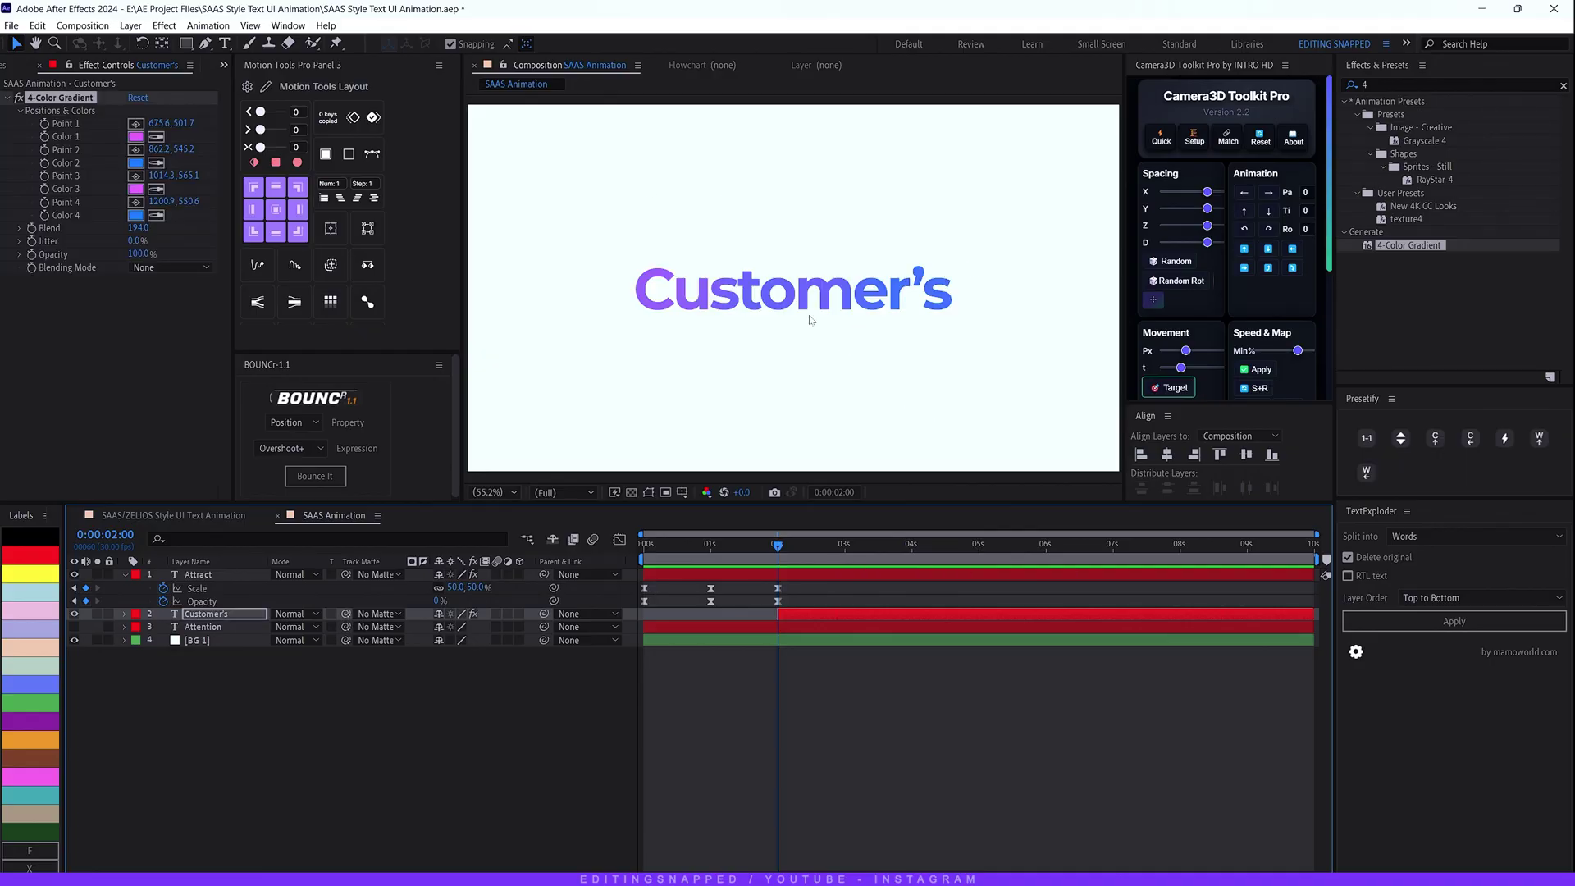
- Reposition gradient Points 1 and 2 around the word and change Color 3
click(136, 123)
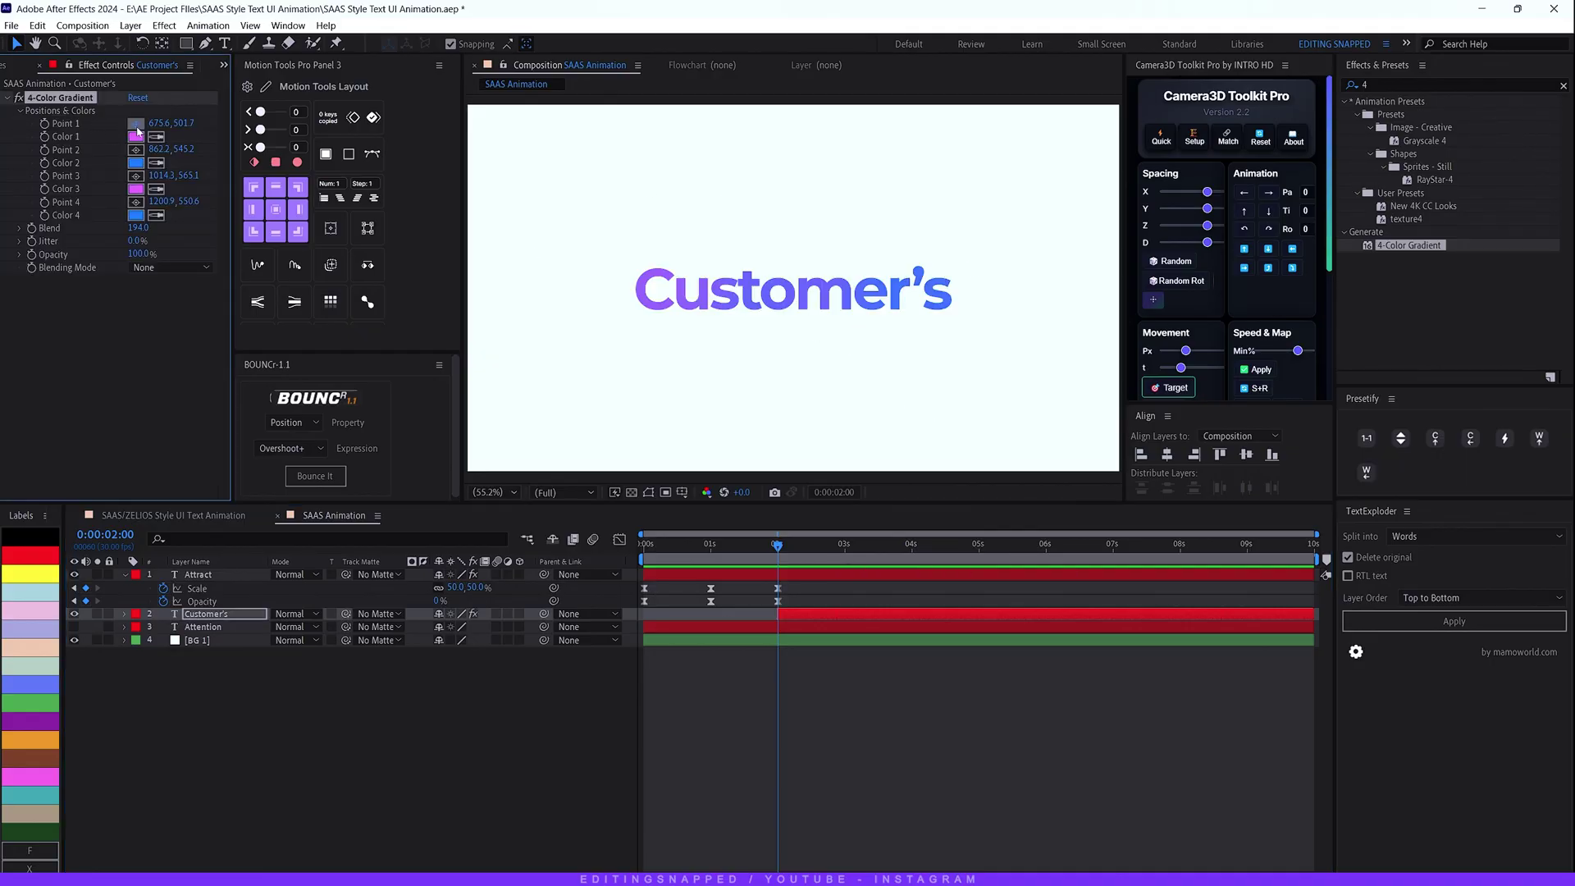
click(726, 292)
click(135, 149)
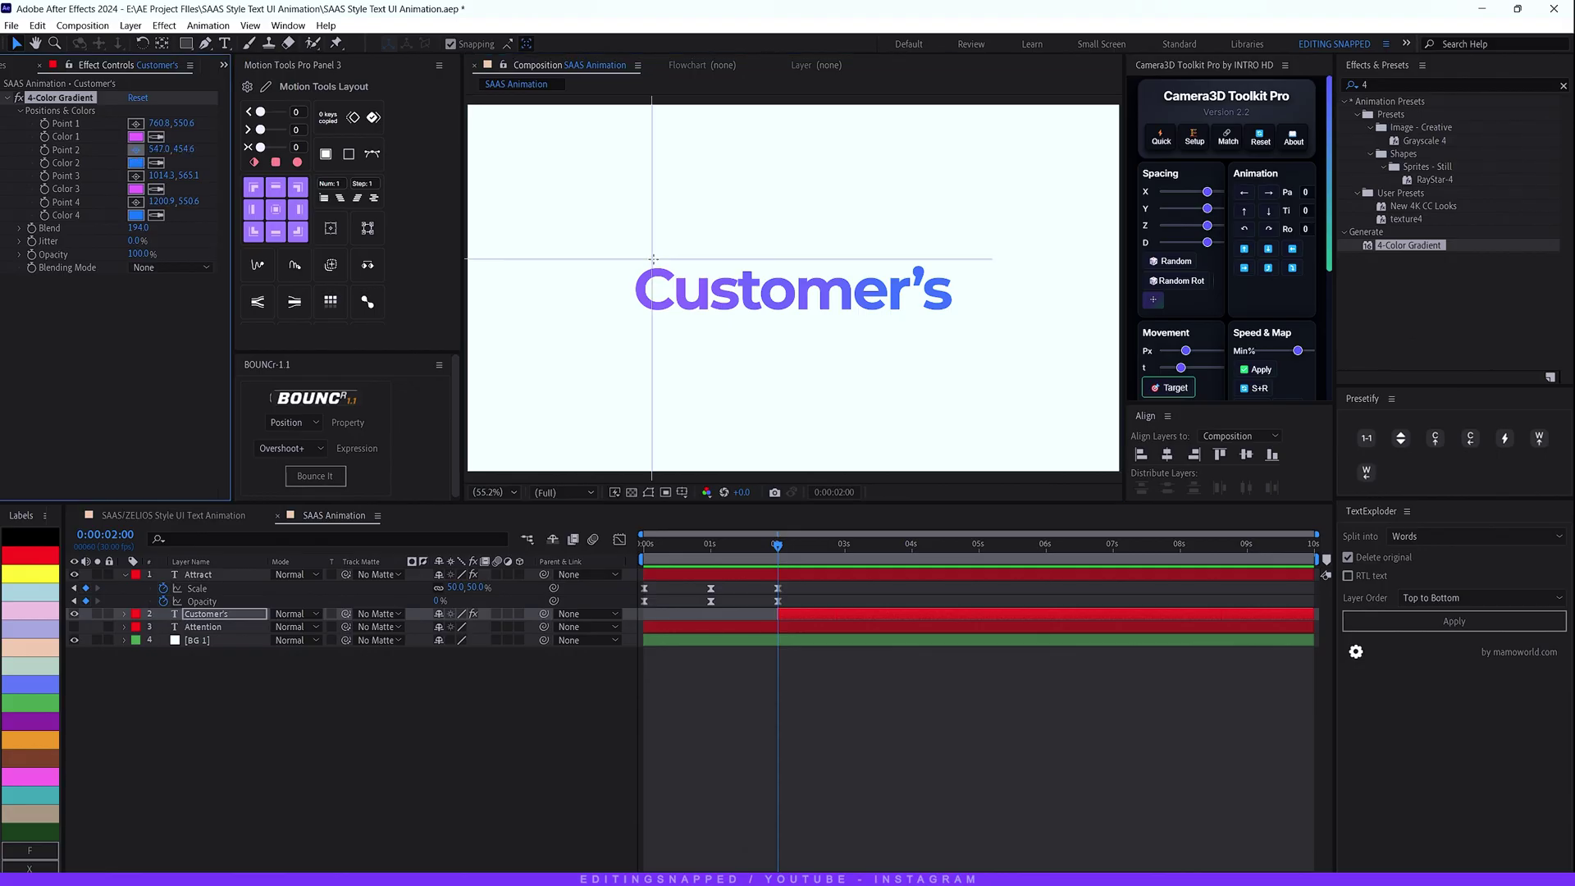
click(677, 289)
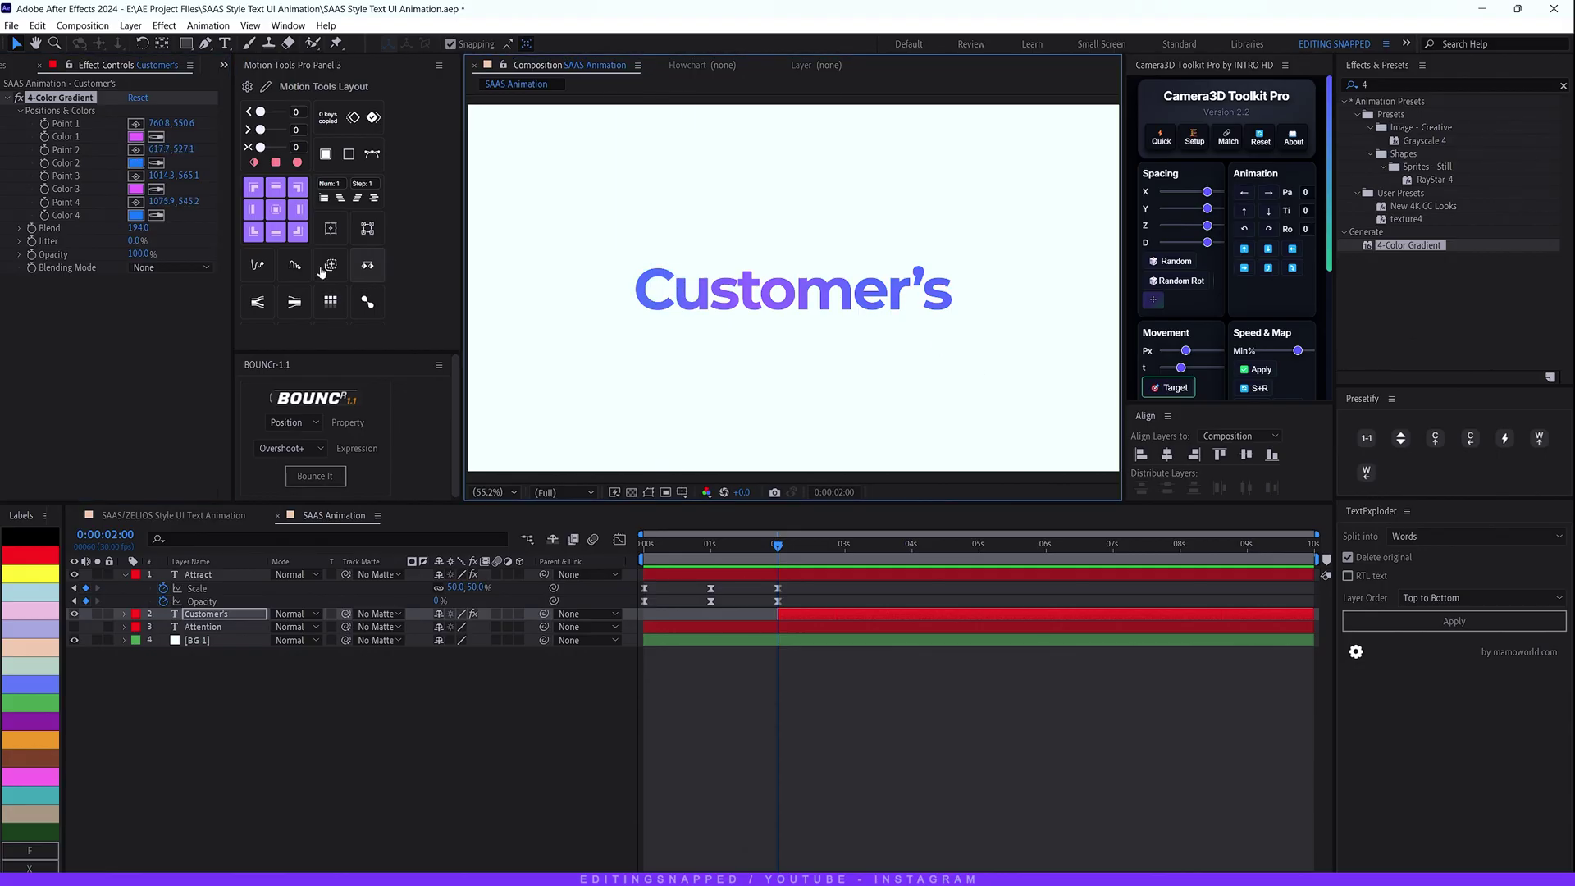
click(136, 188)
click(707, 419)
drag(707, 419, 705, 414)
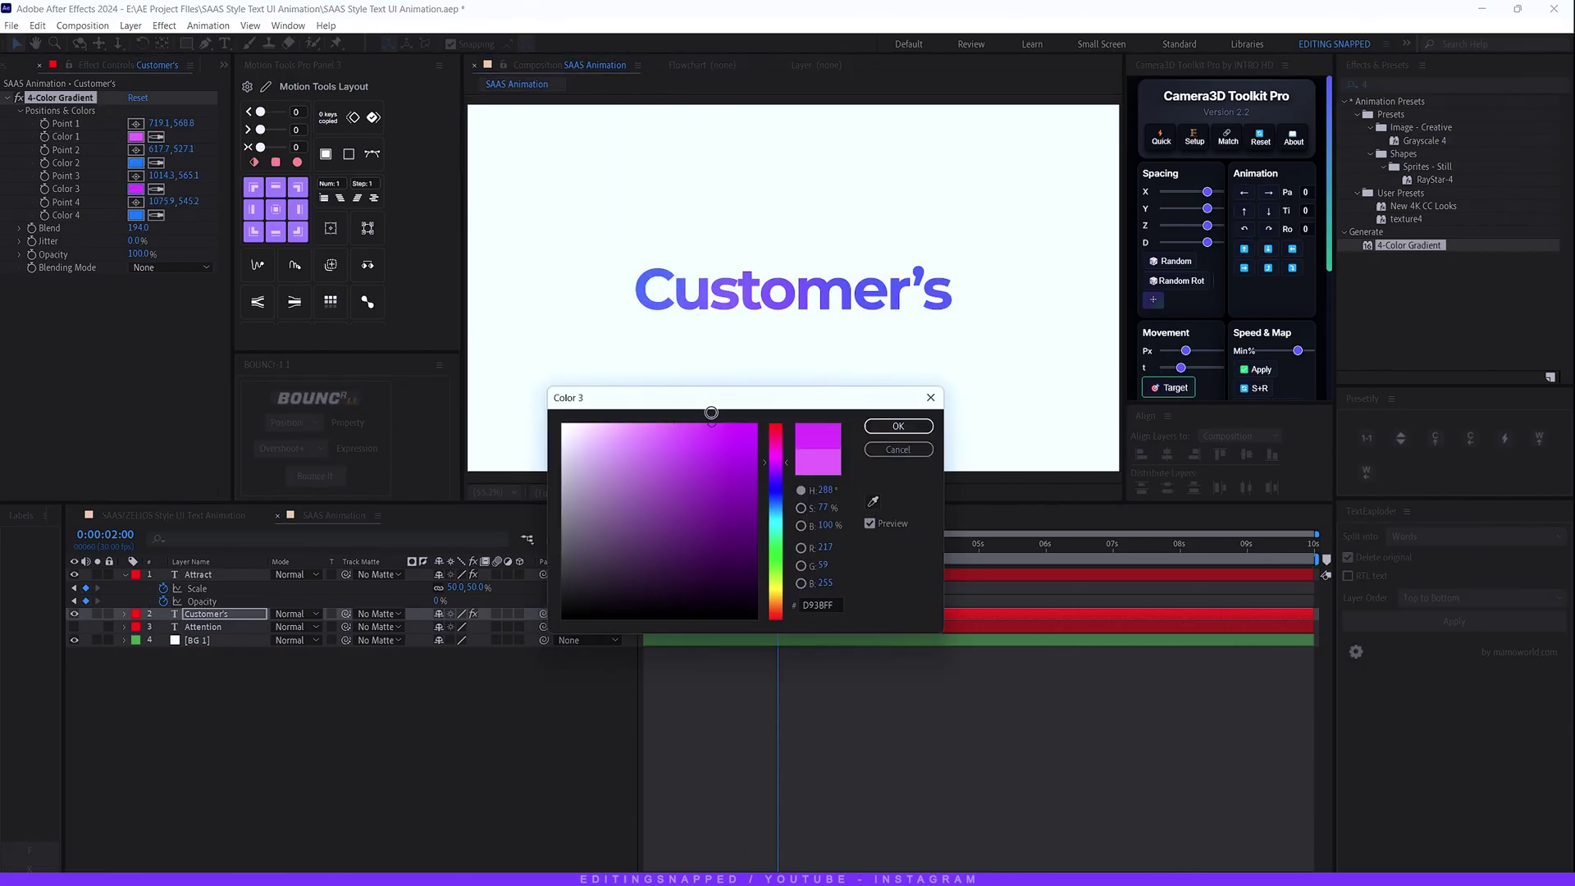
key(Return)
- Review the frame around 2 s and select all six Attract keyframes
click(783, 544)
drag(786, 544, 779, 541)
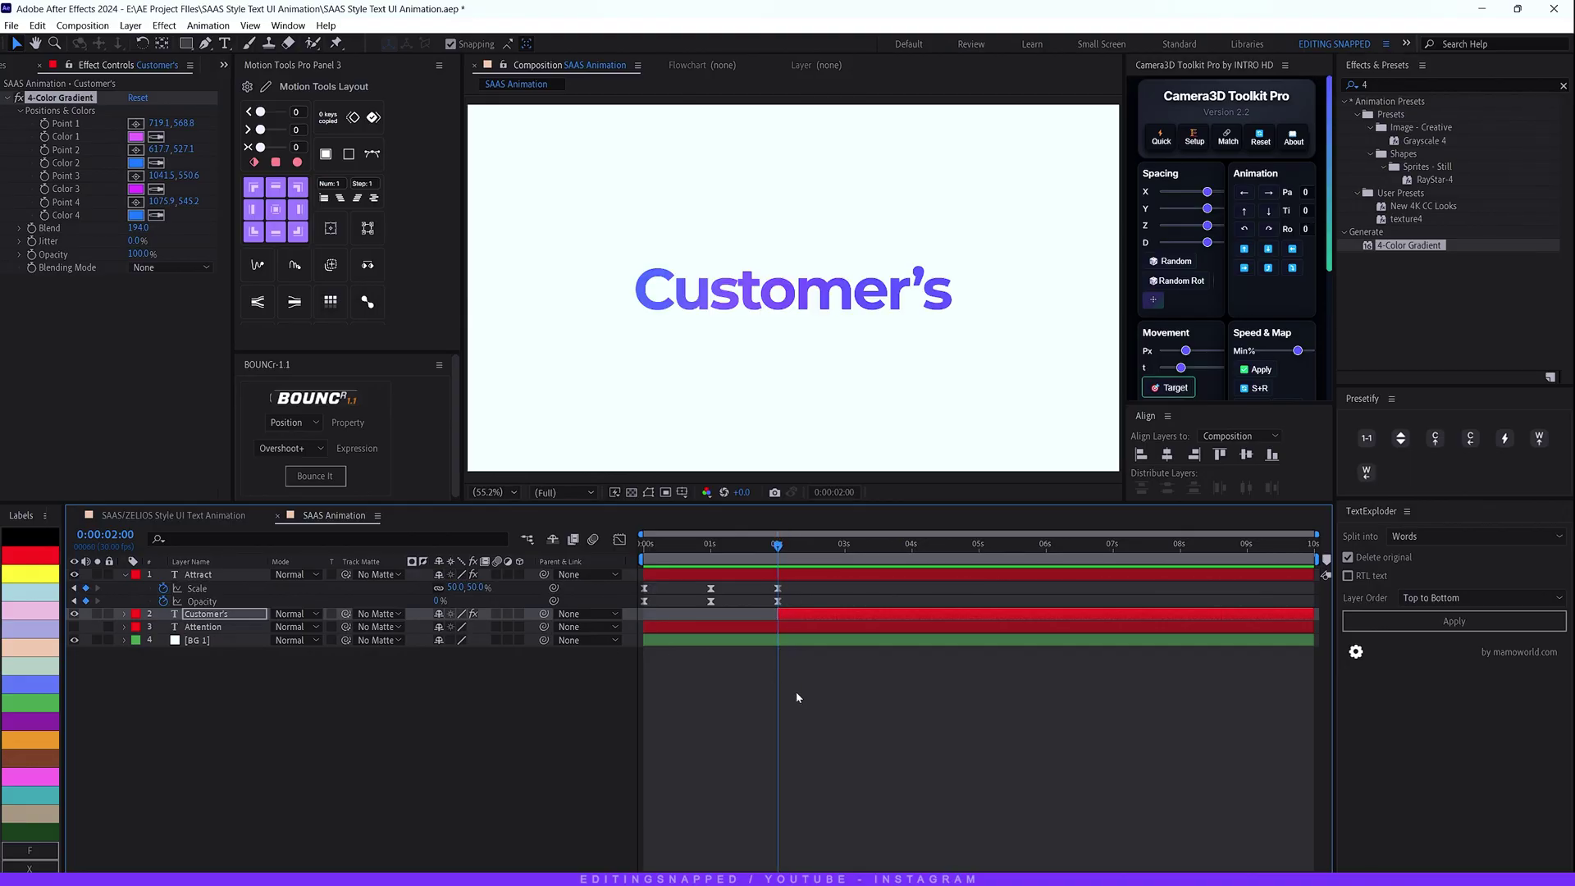
drag(808, 616, 633, 583)
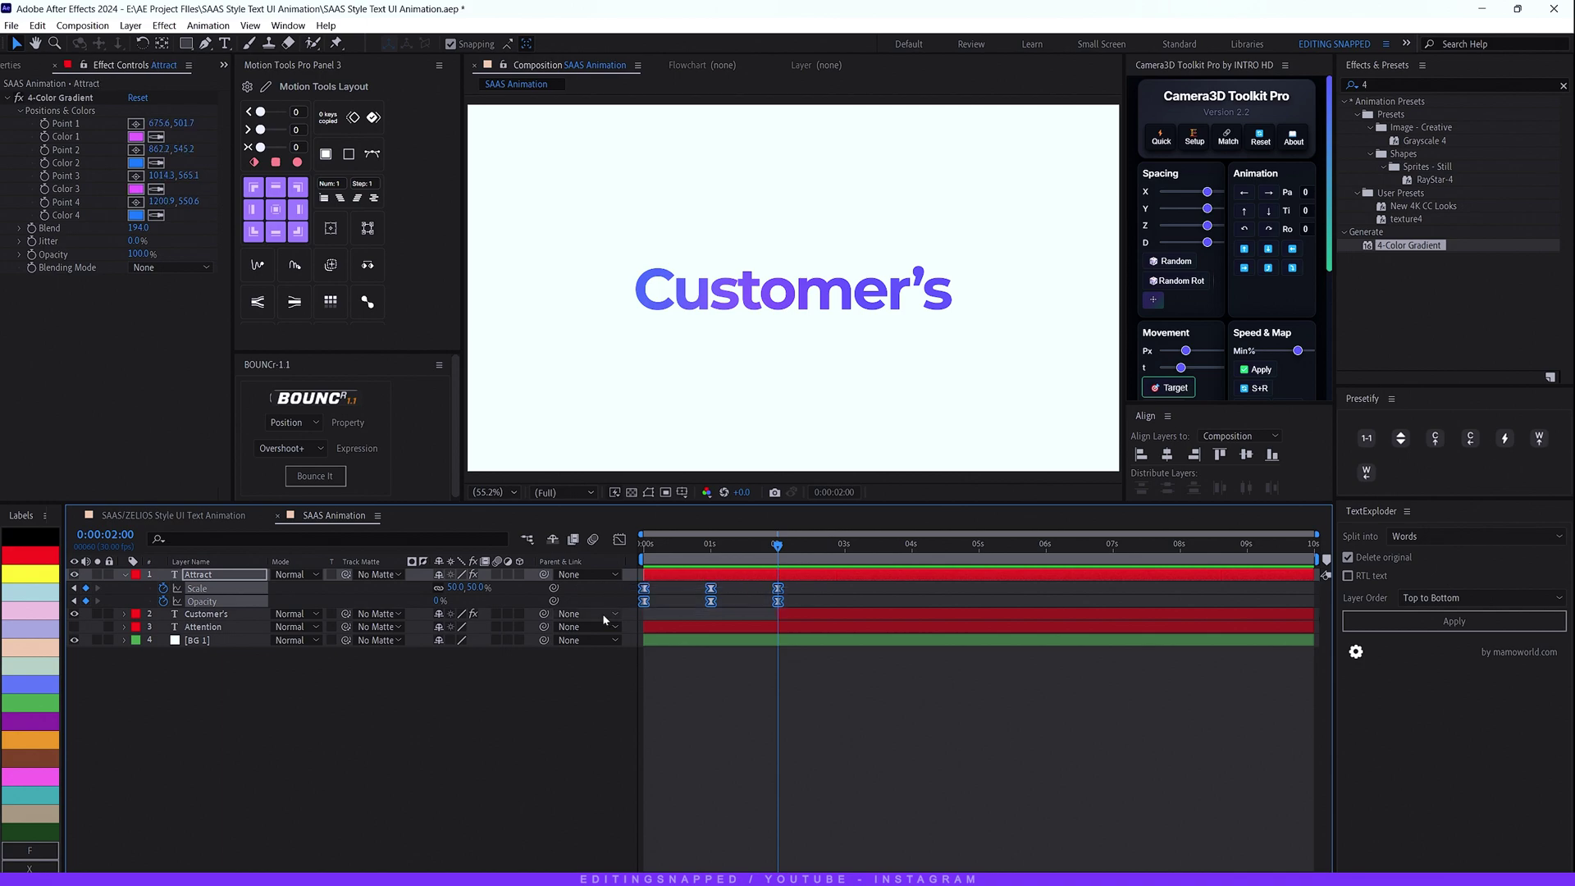
- Paste the Attract keyframes onto Customer's and preview its fade-in
click(784, 612)
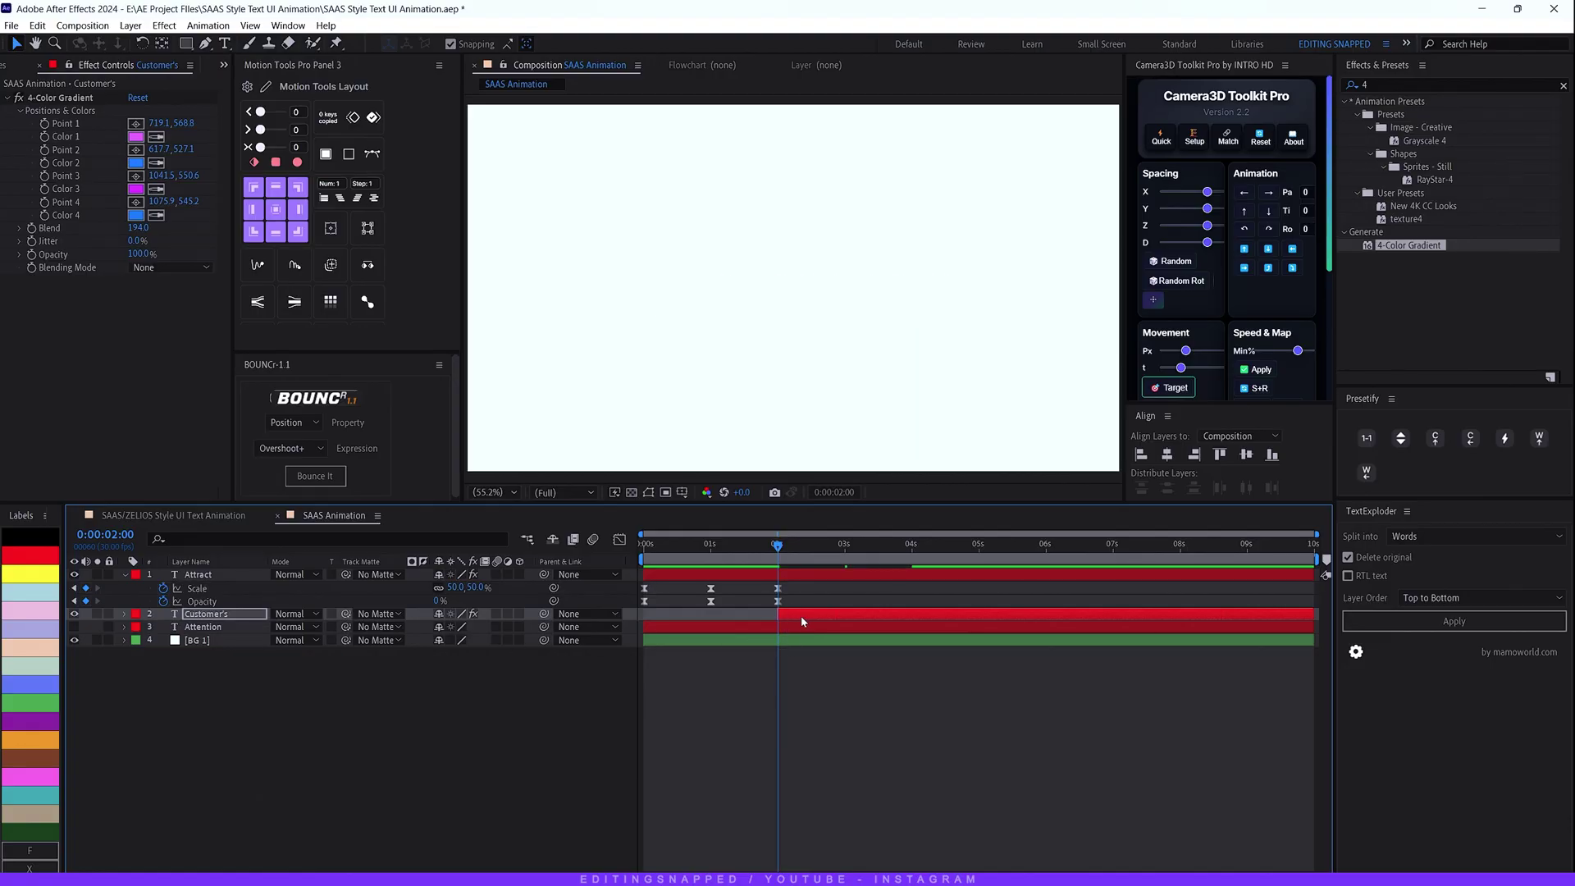
key(ctrl+v)
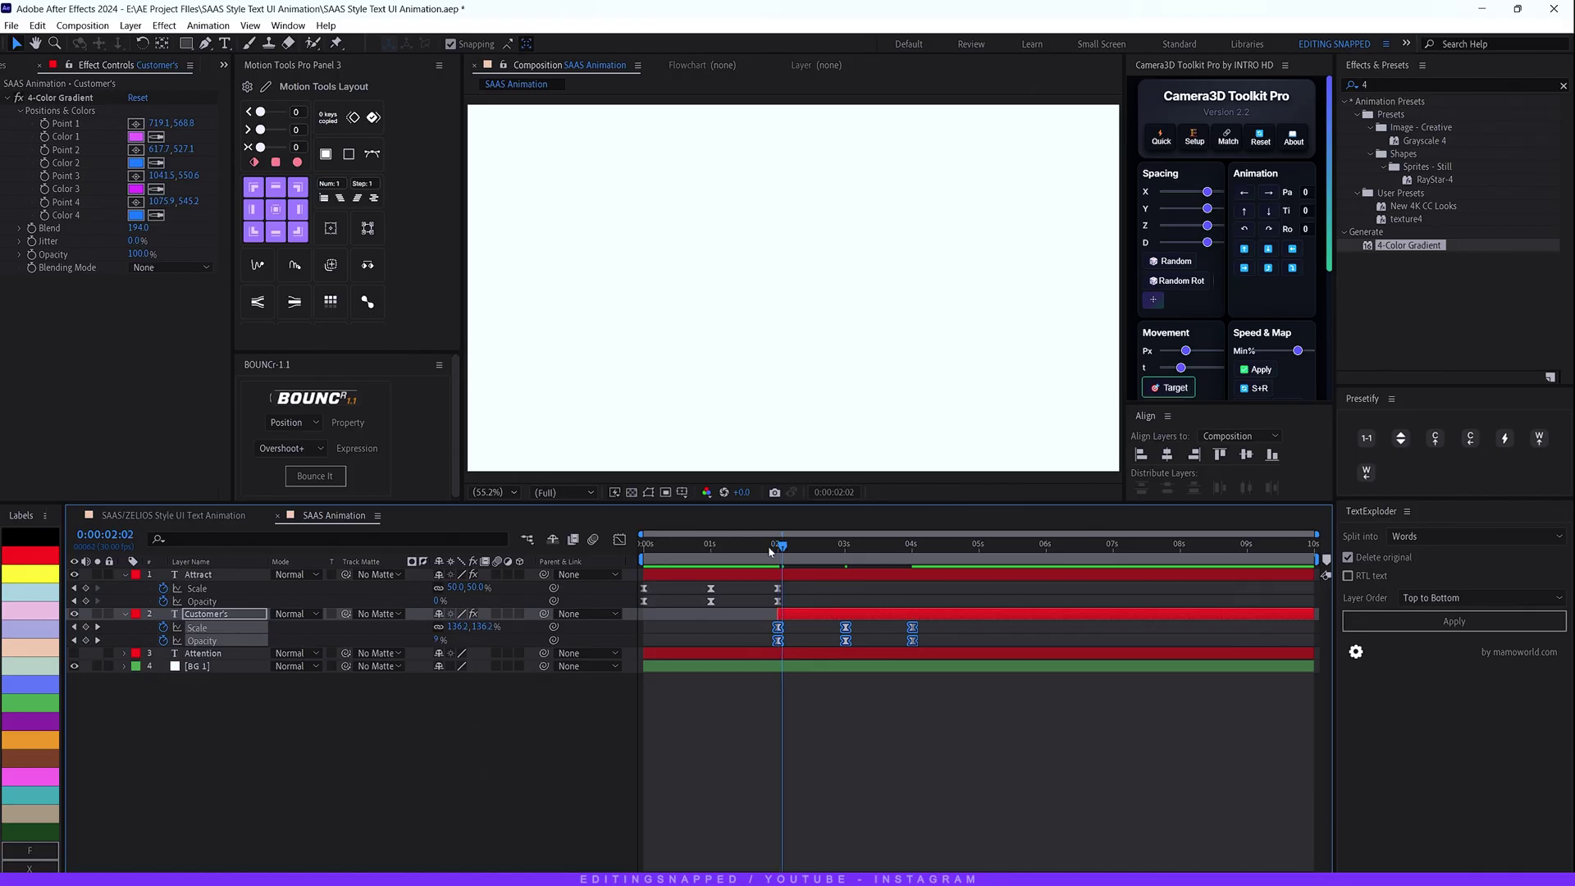
click(695, 557)
key(space)
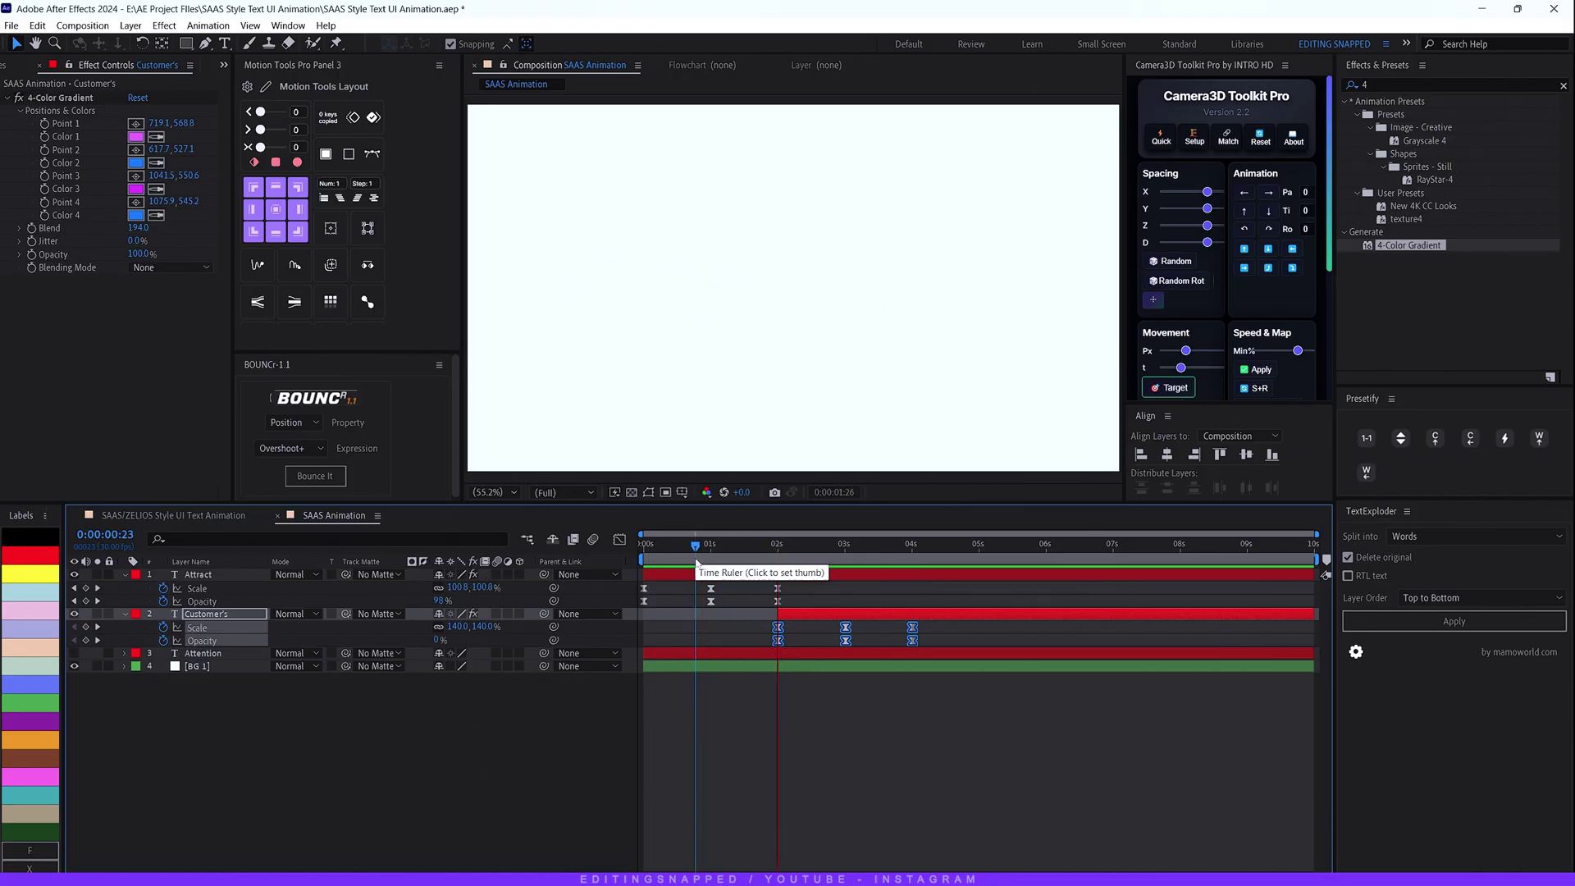
drag(868, 559, 914, 567)
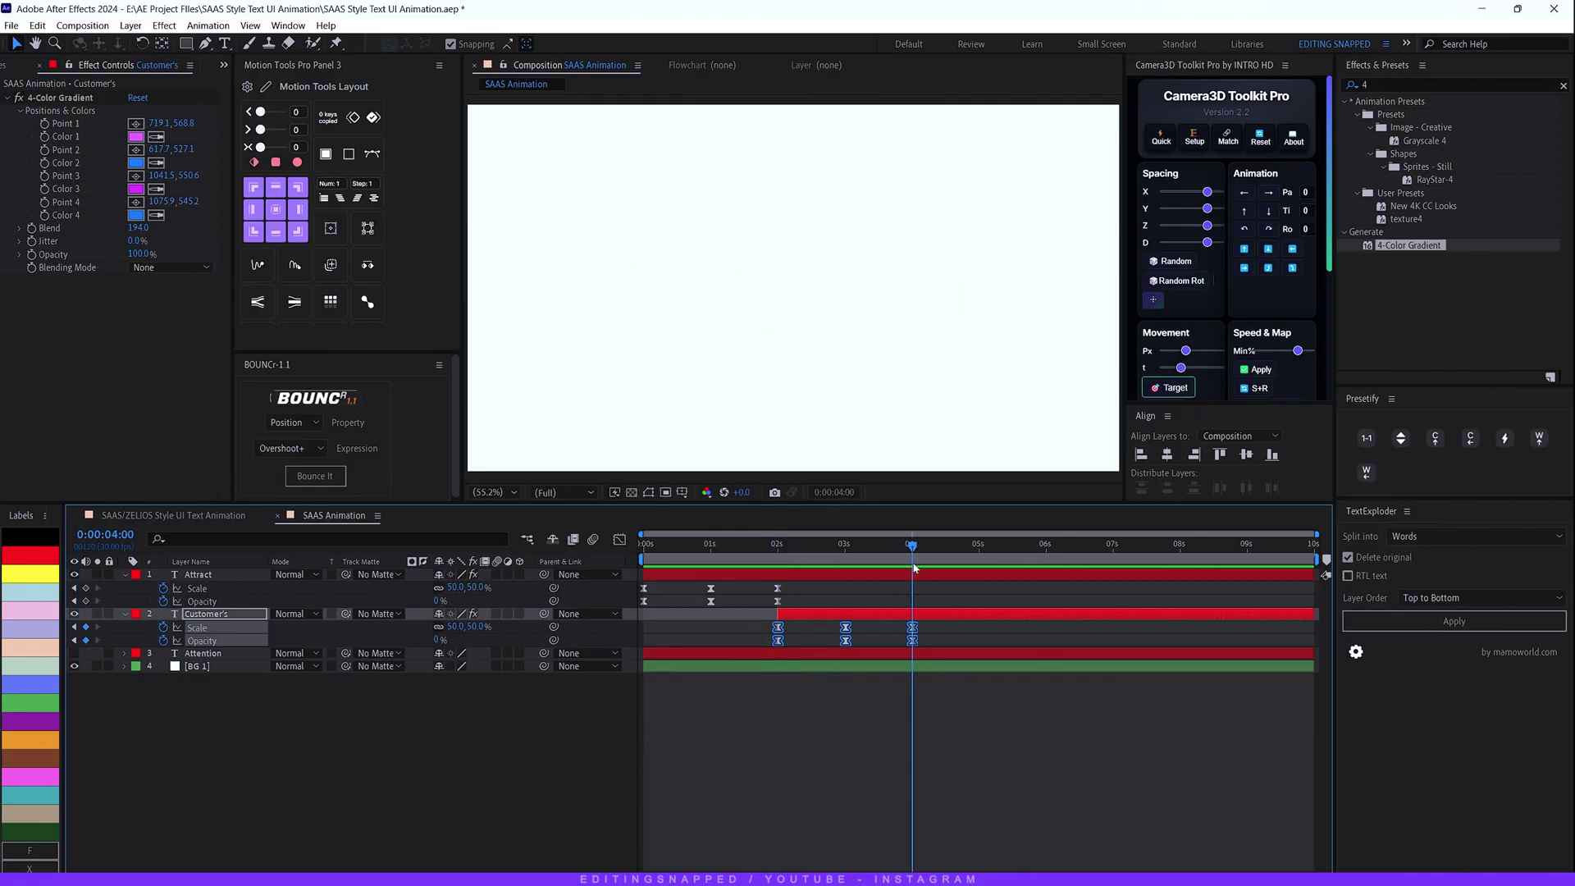
- Review Customer's scale and opacity animation around 4 s, ending with Attention selected
click(914, 657)
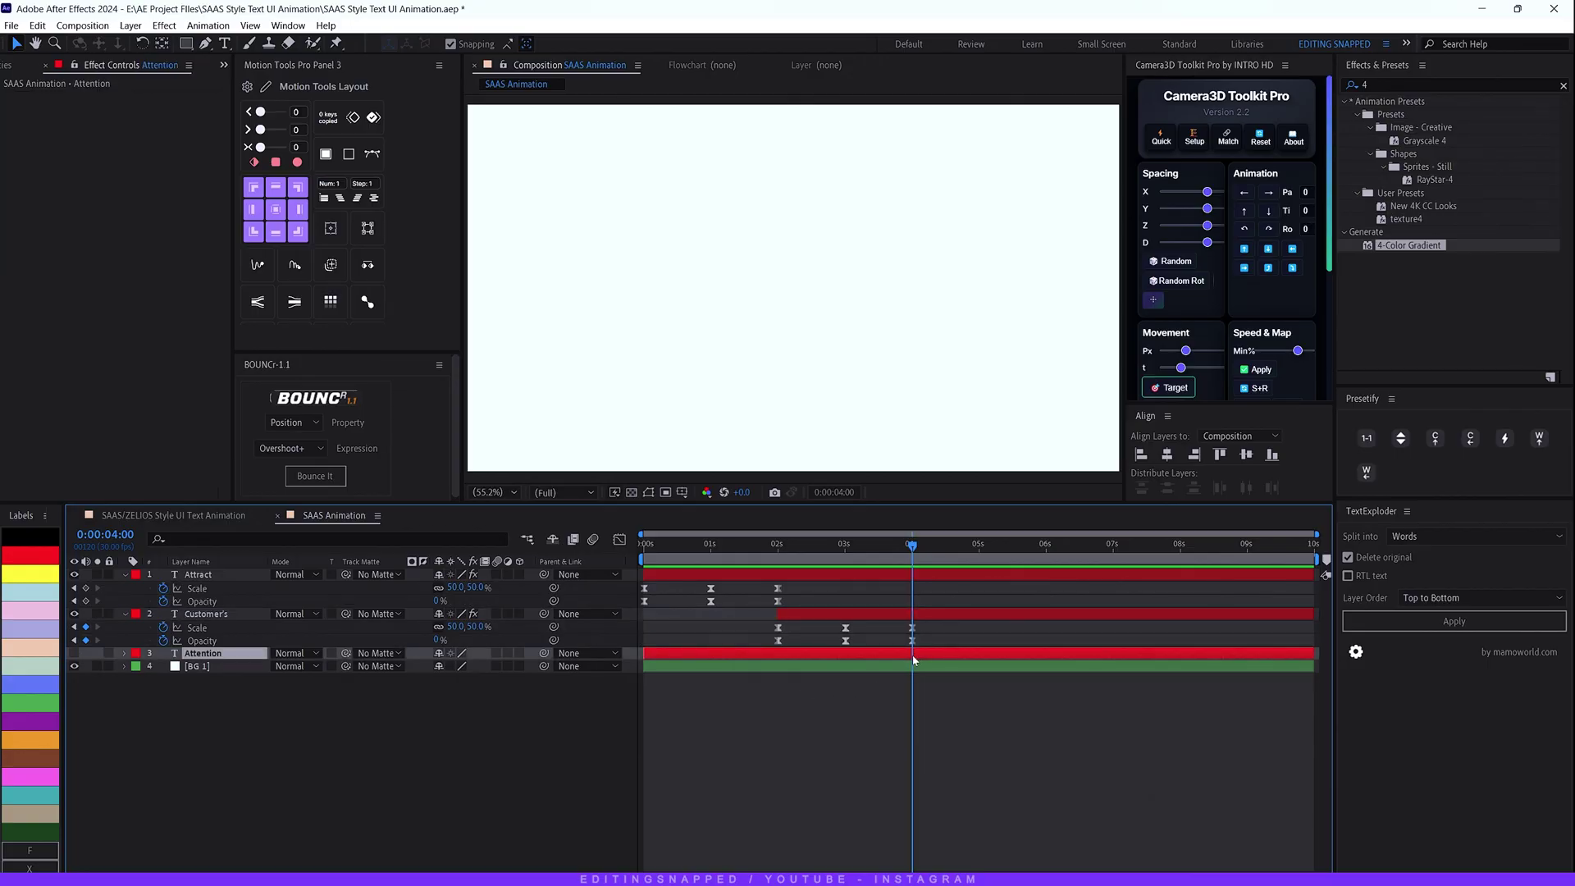
drag(913, 562, 913, 565)
click(919, 613)
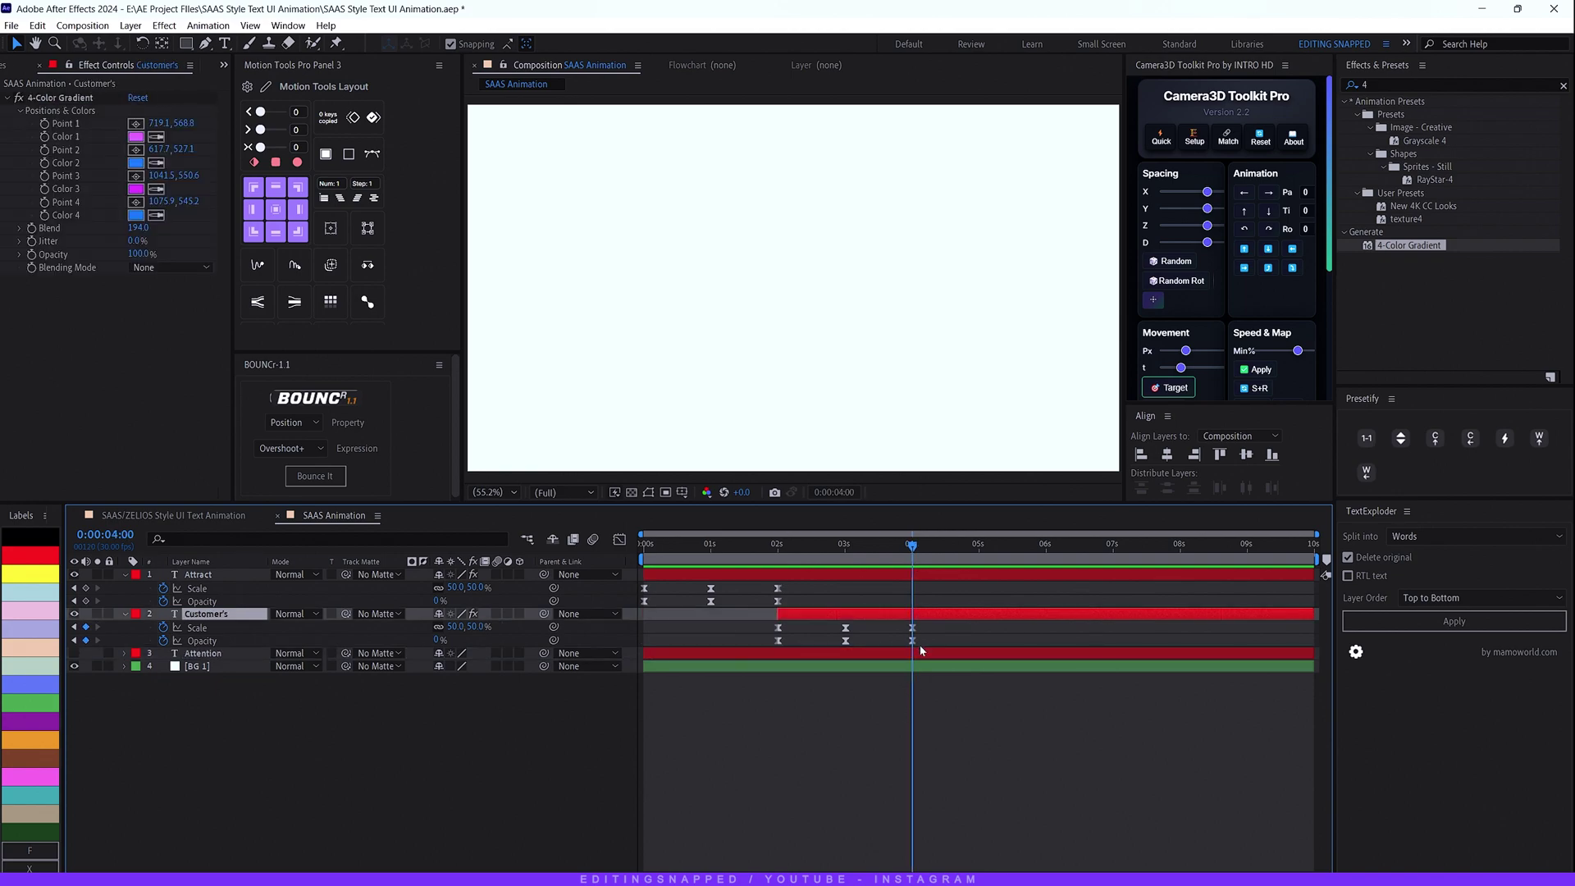
click(916, 656)
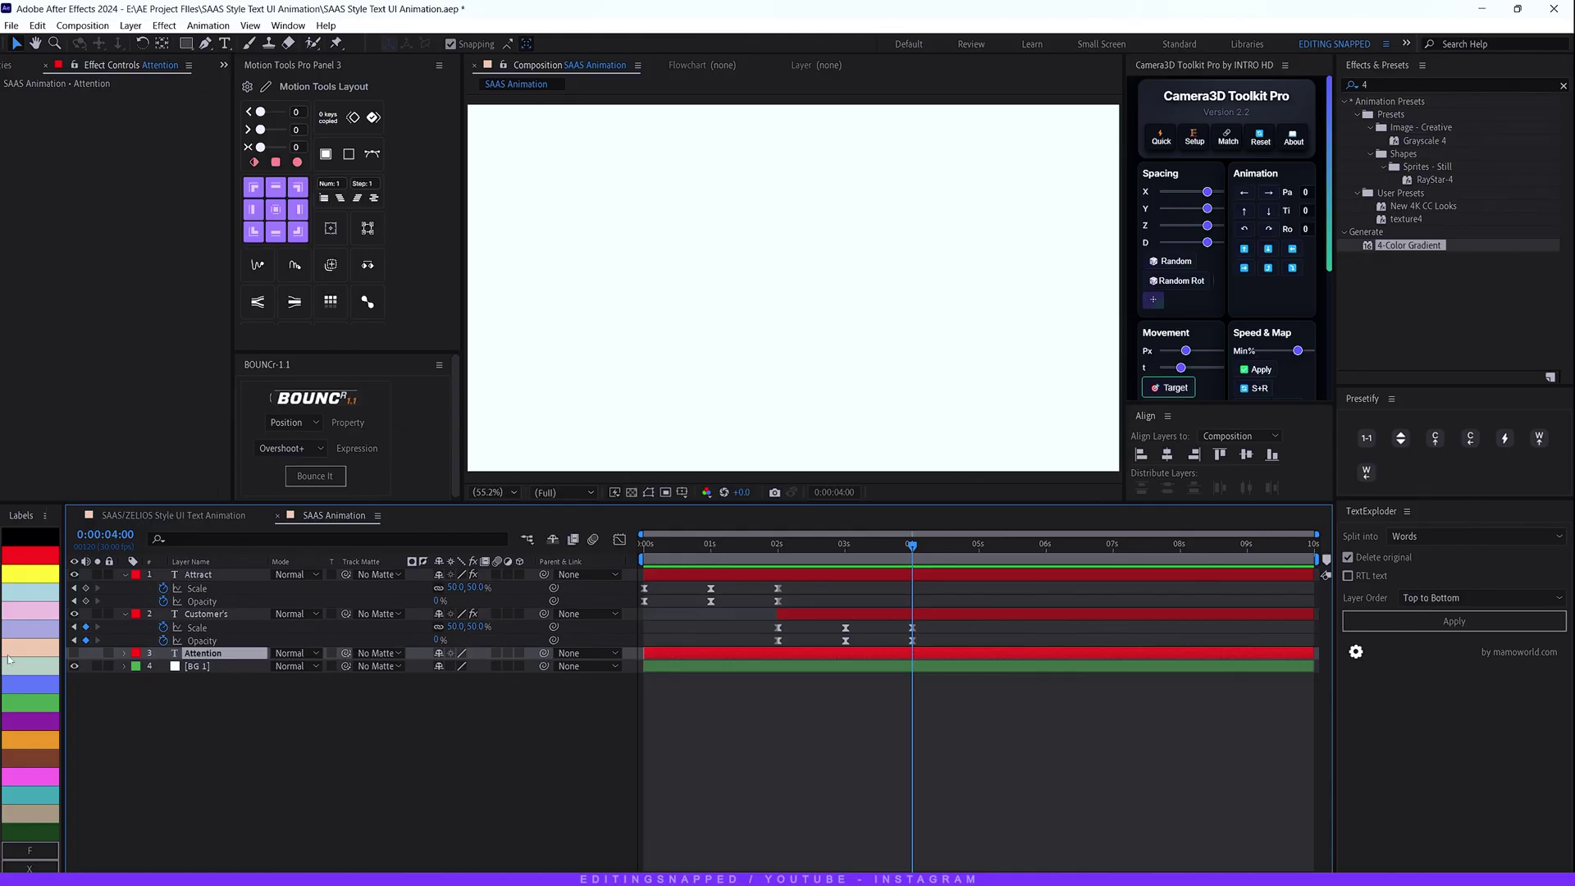
- Show the Attention layer, centre it in the composition, and set its font size to 170 px
click(74, 654)
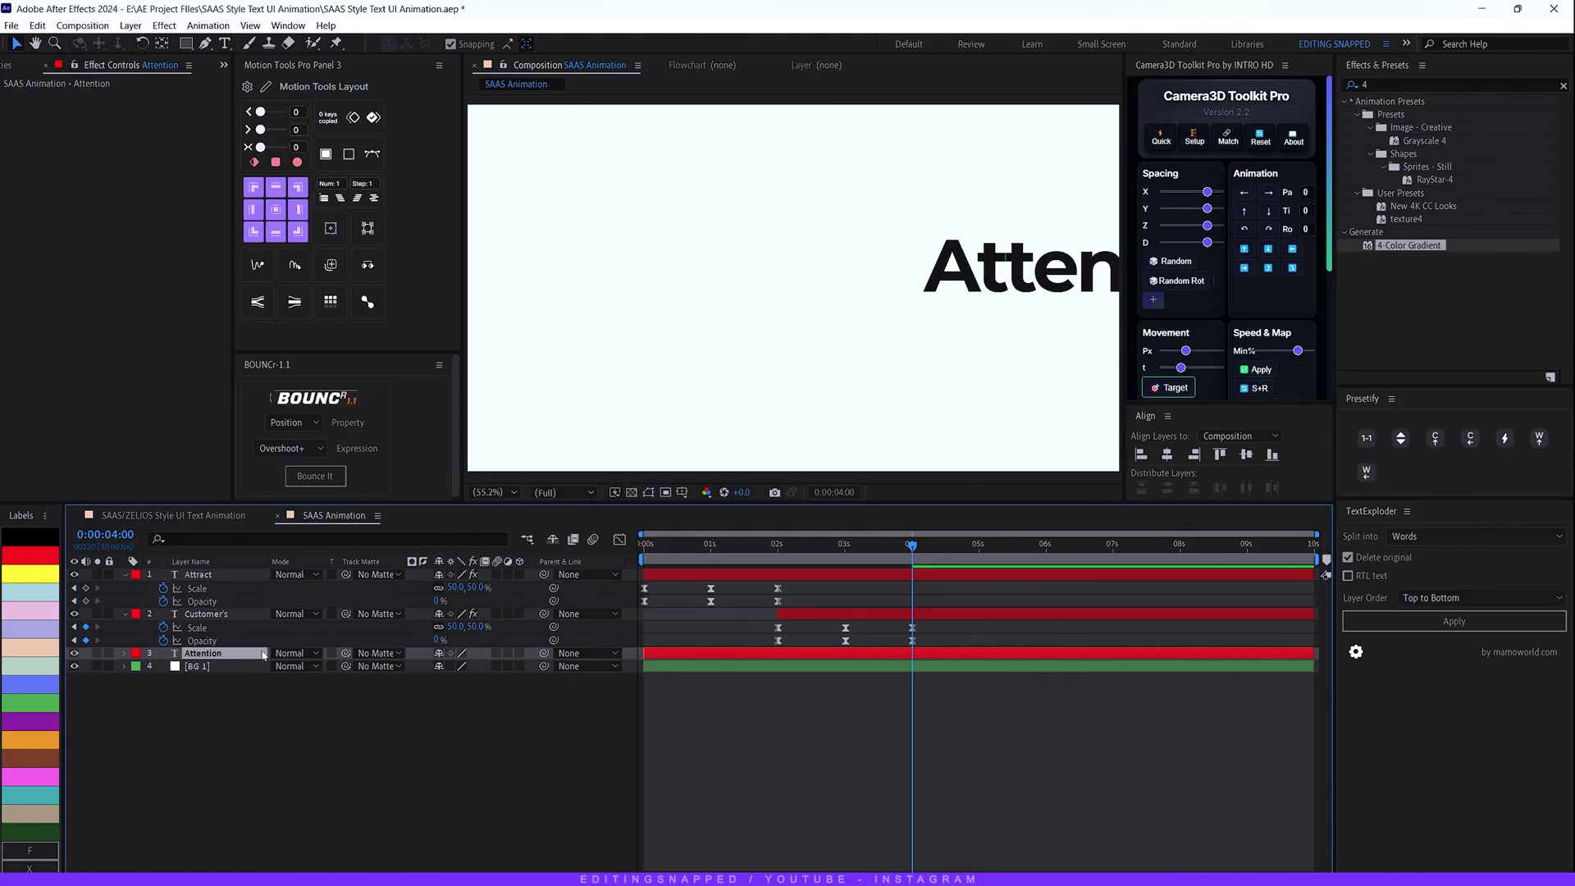
click(1167, 454)
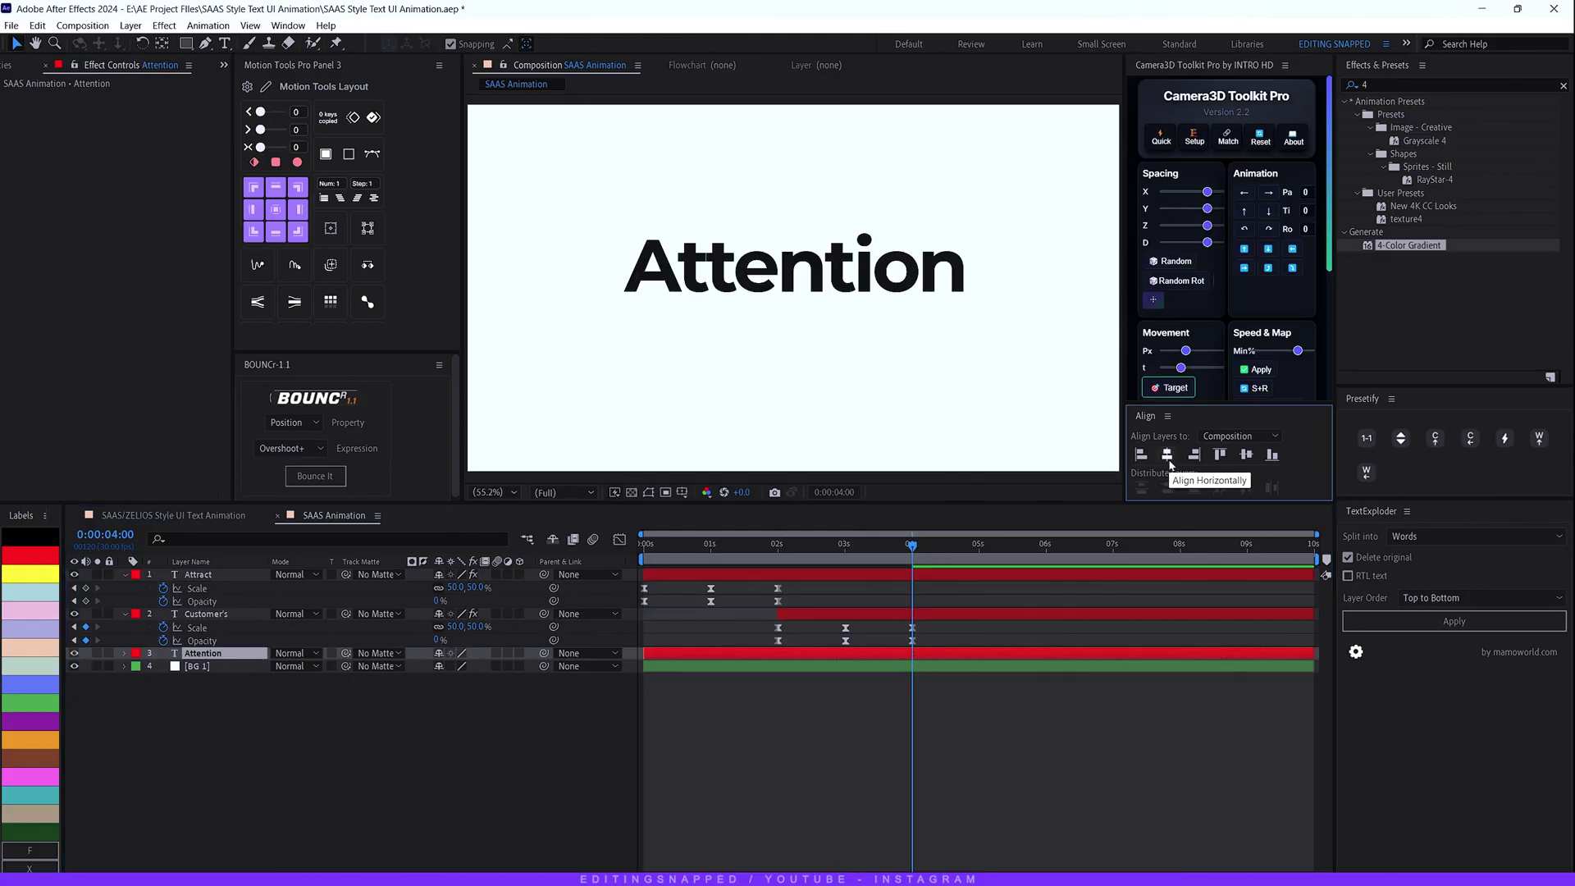
click(1246, 455)
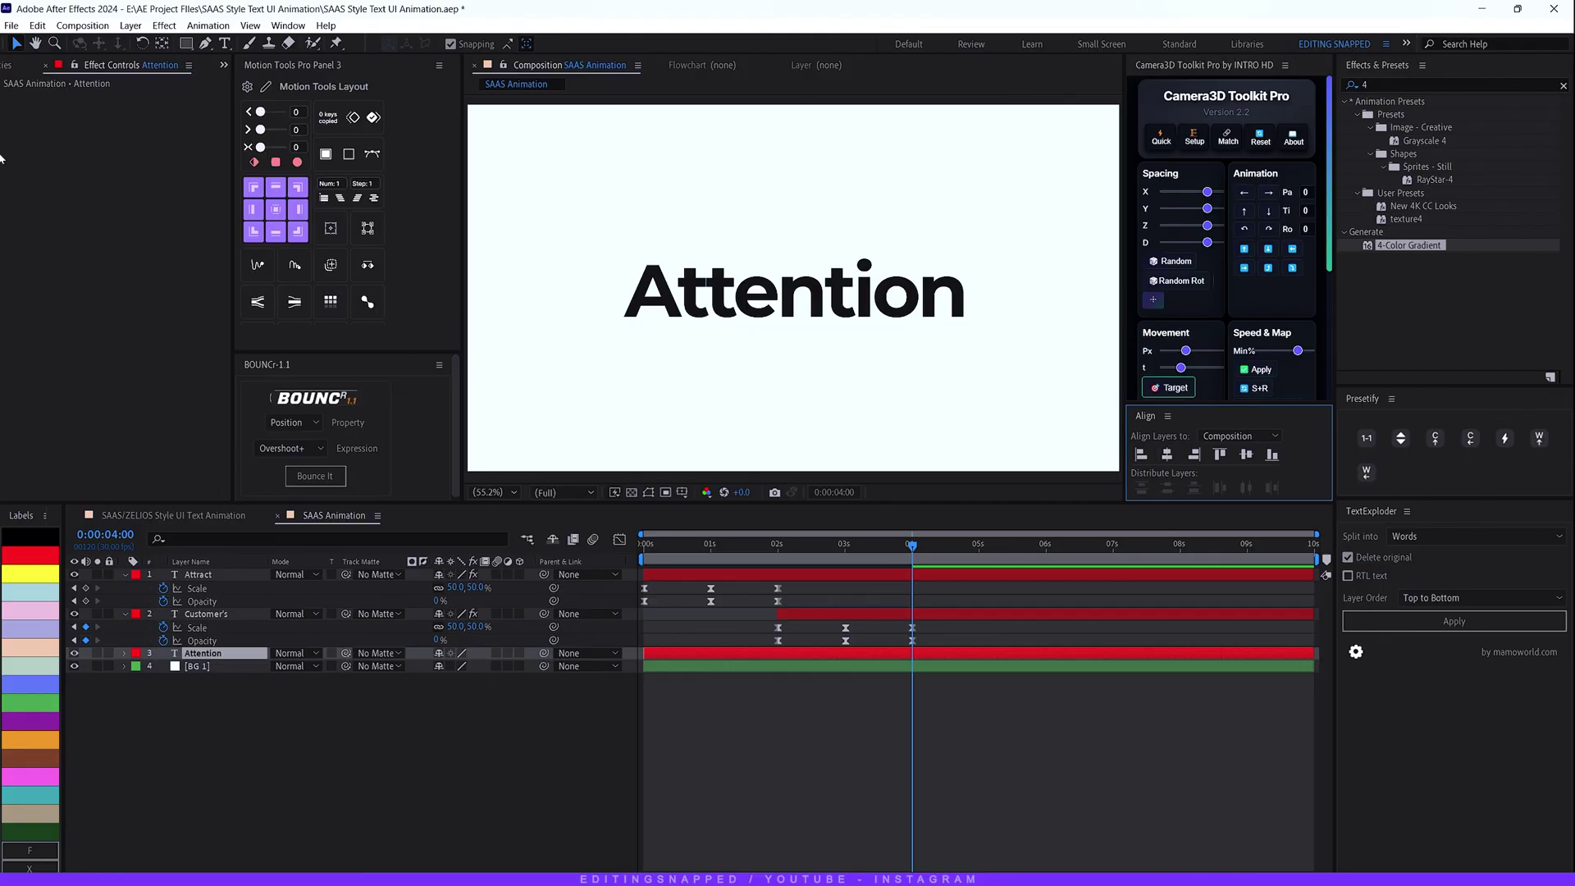
click(16, 63)
click(59, 251)
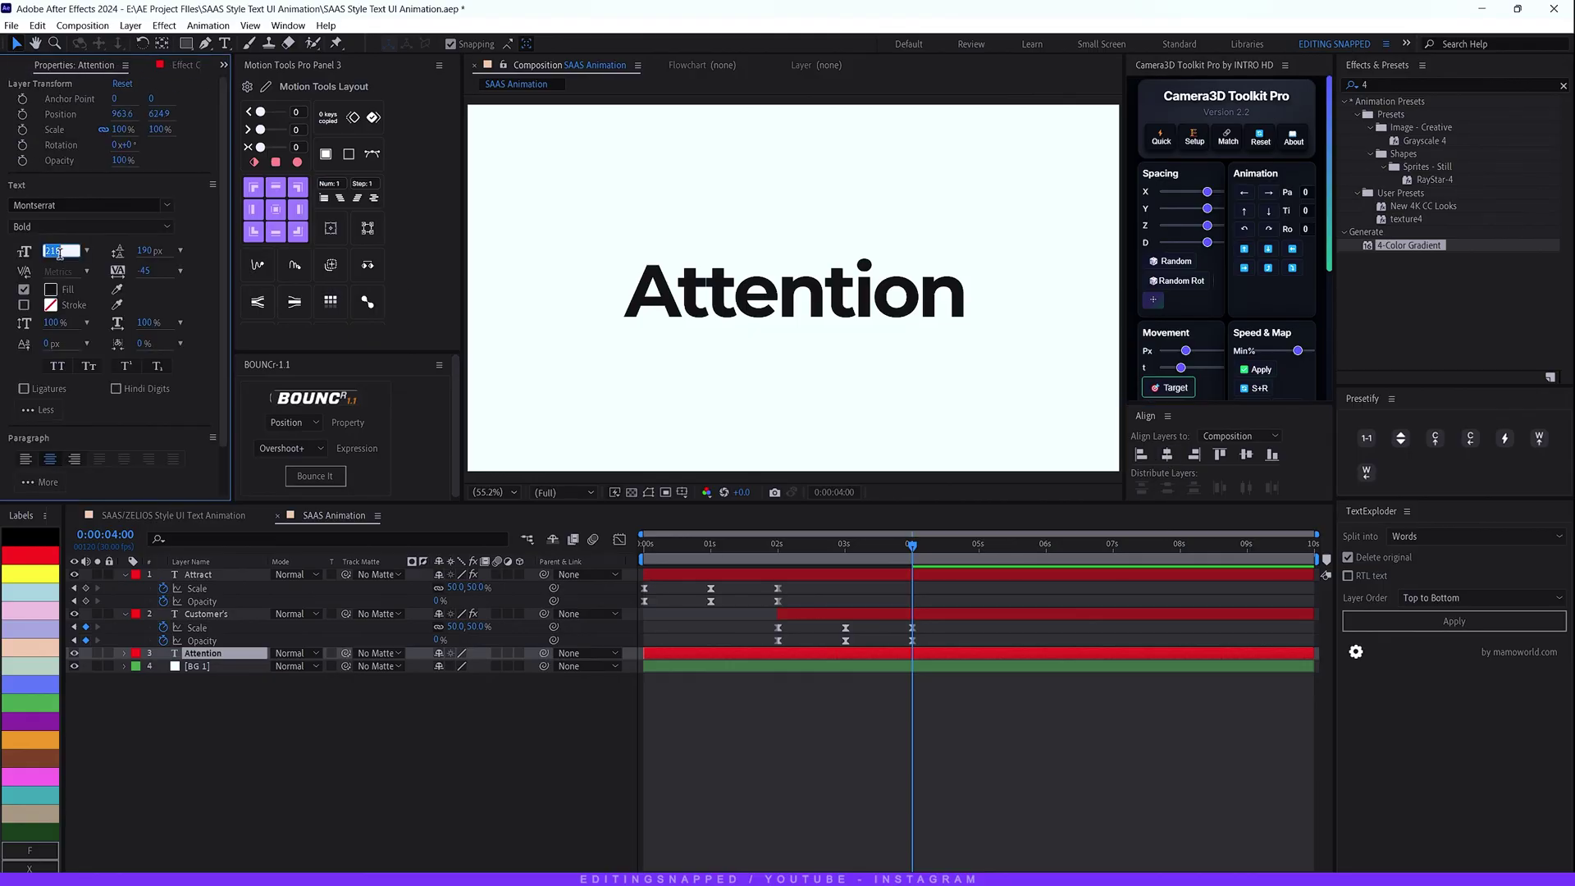
text(170)
key(Return)
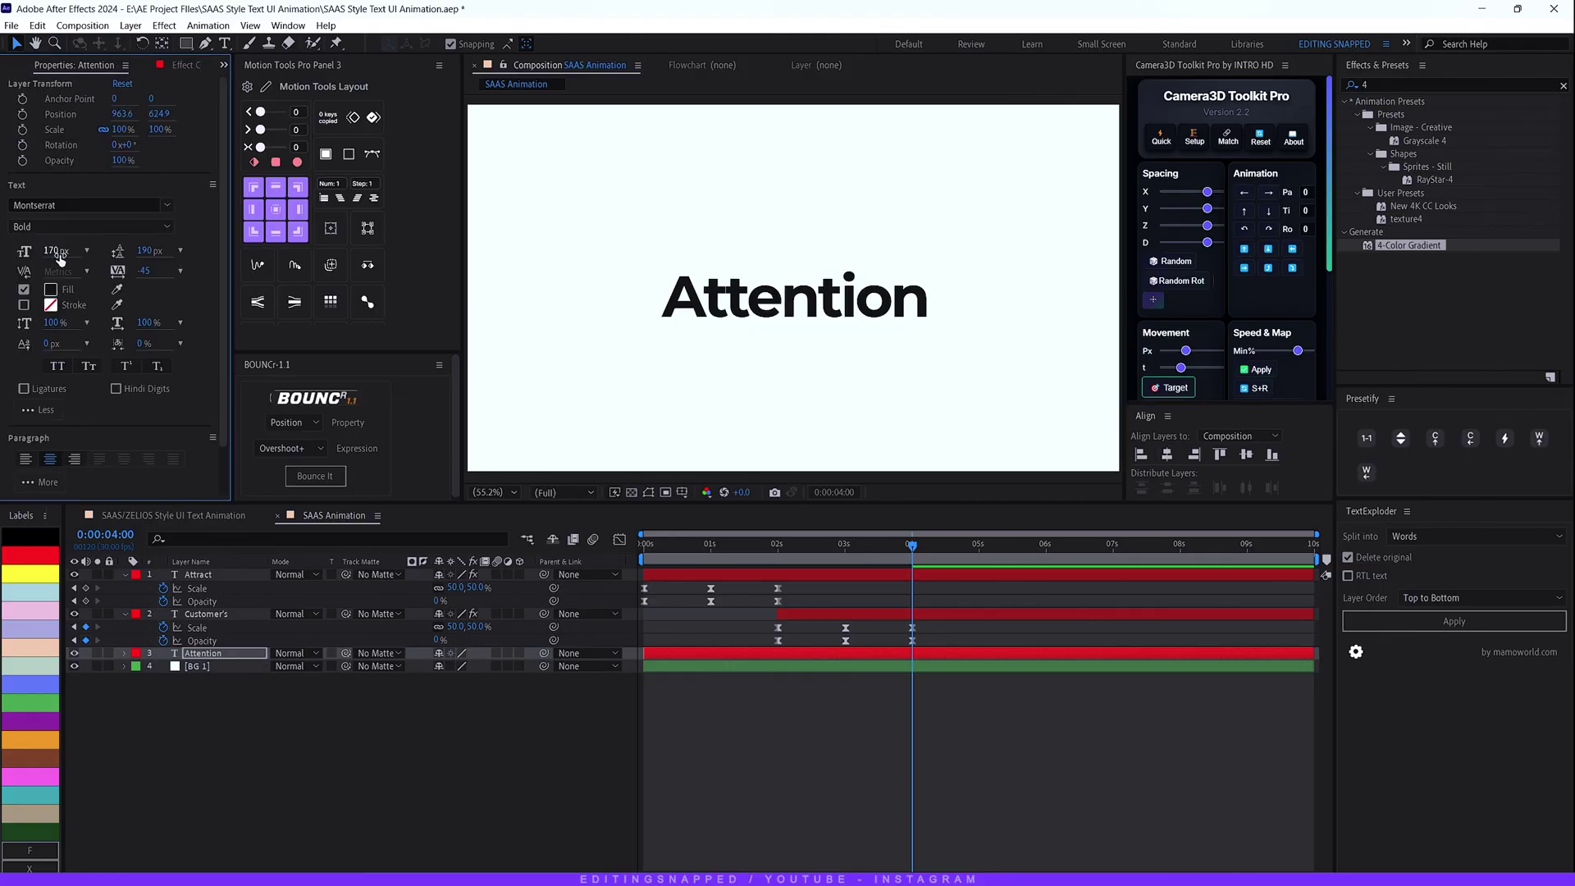
- Re-centre Attention, centre its anchor point, and trim the layer to start at 4 s
click(1167, 455)
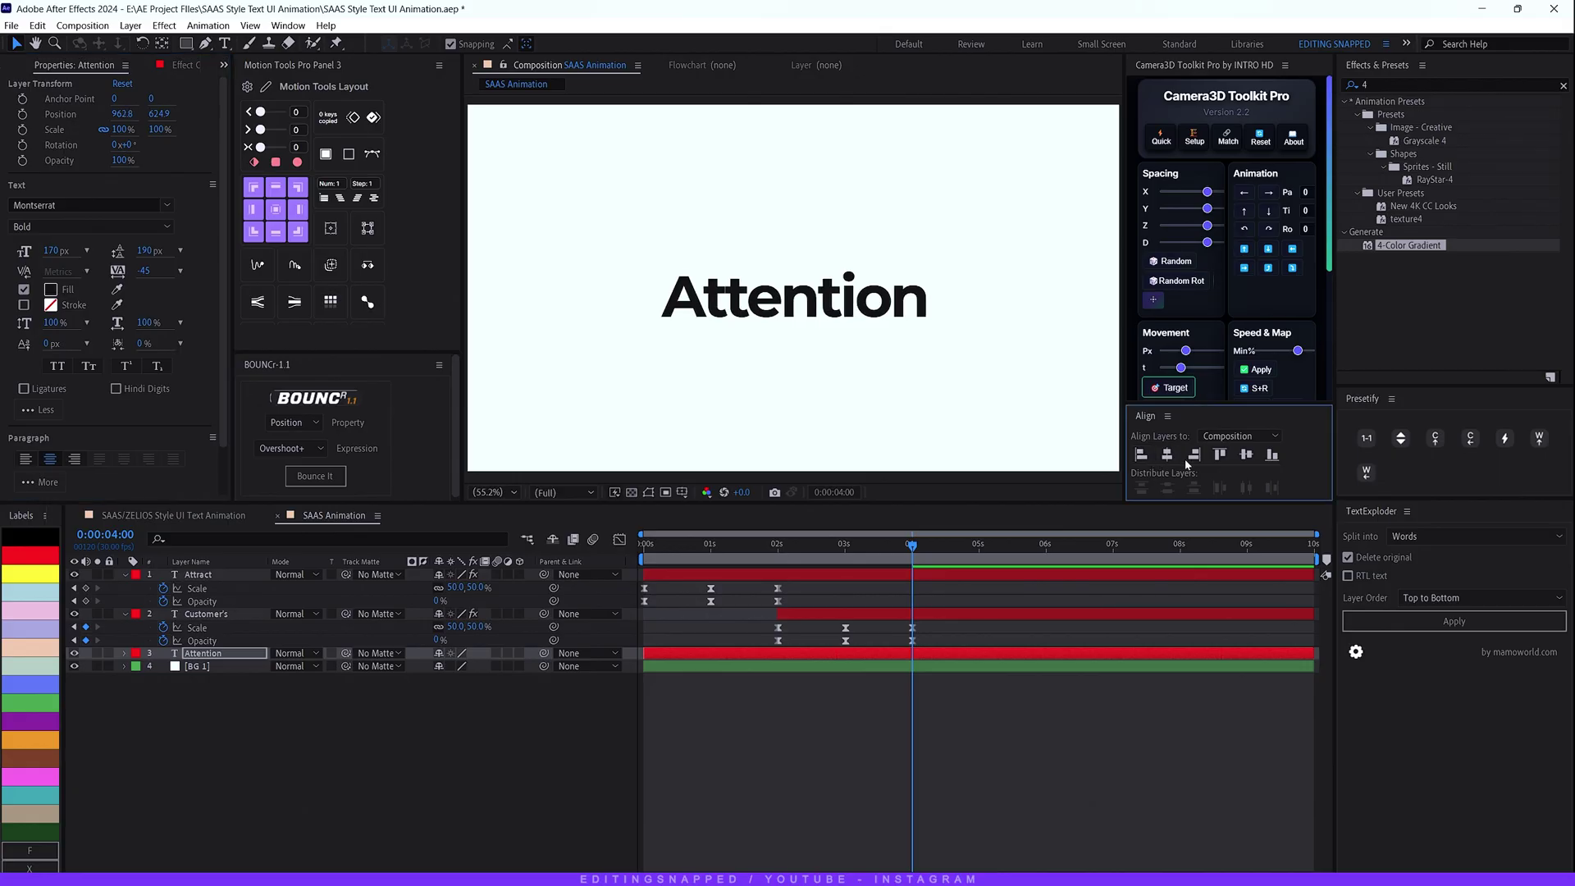
click(1246, 454)
click(276, 212)
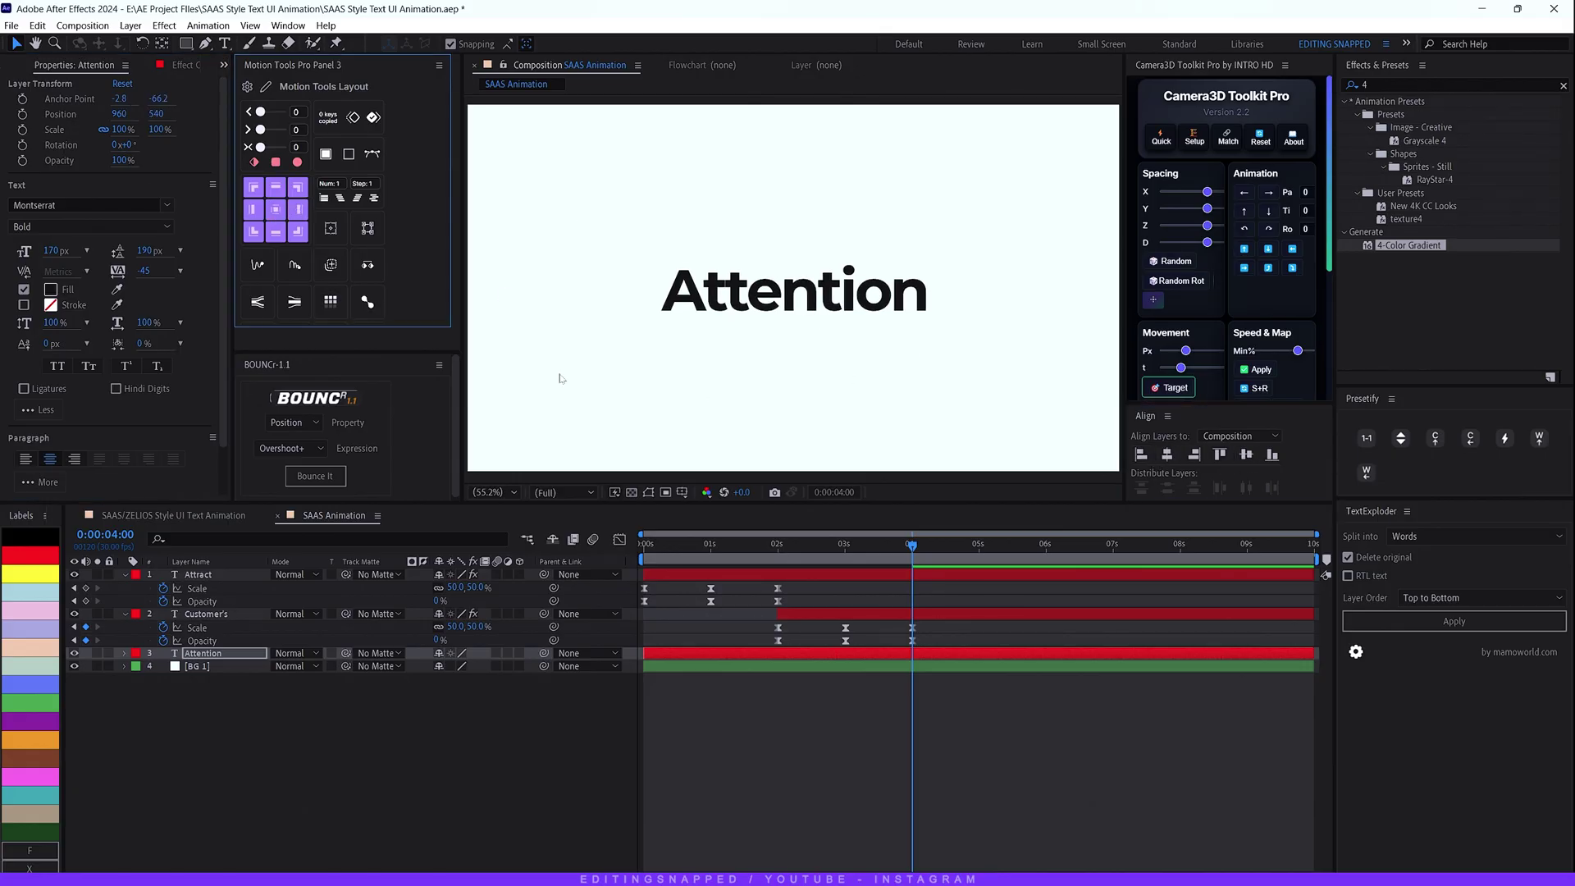
click(913, 656)
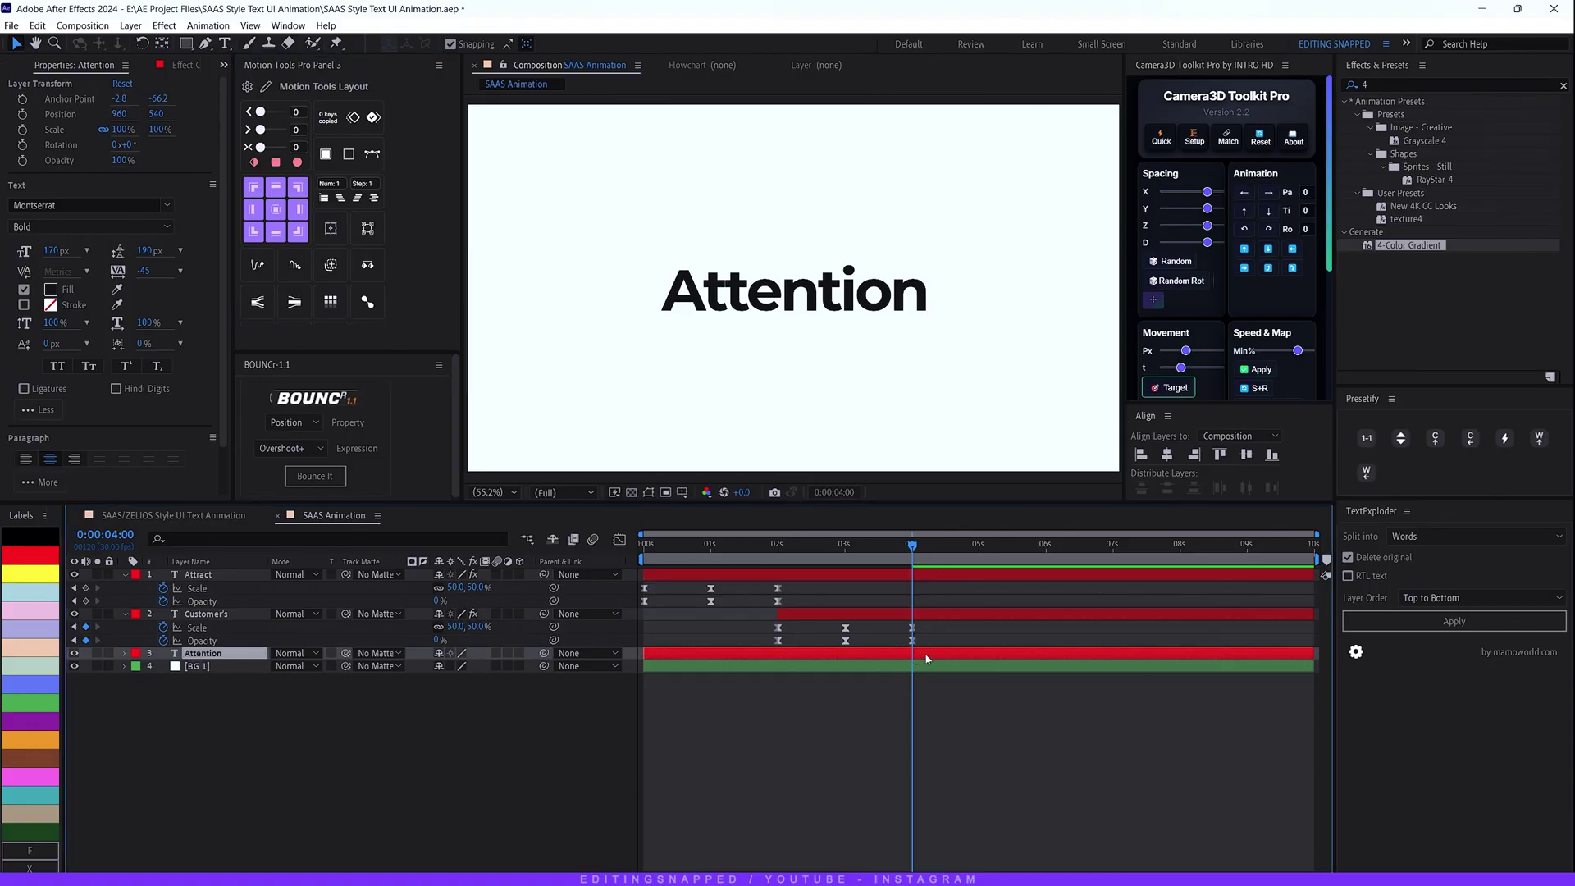
key(alt+bracketleft)
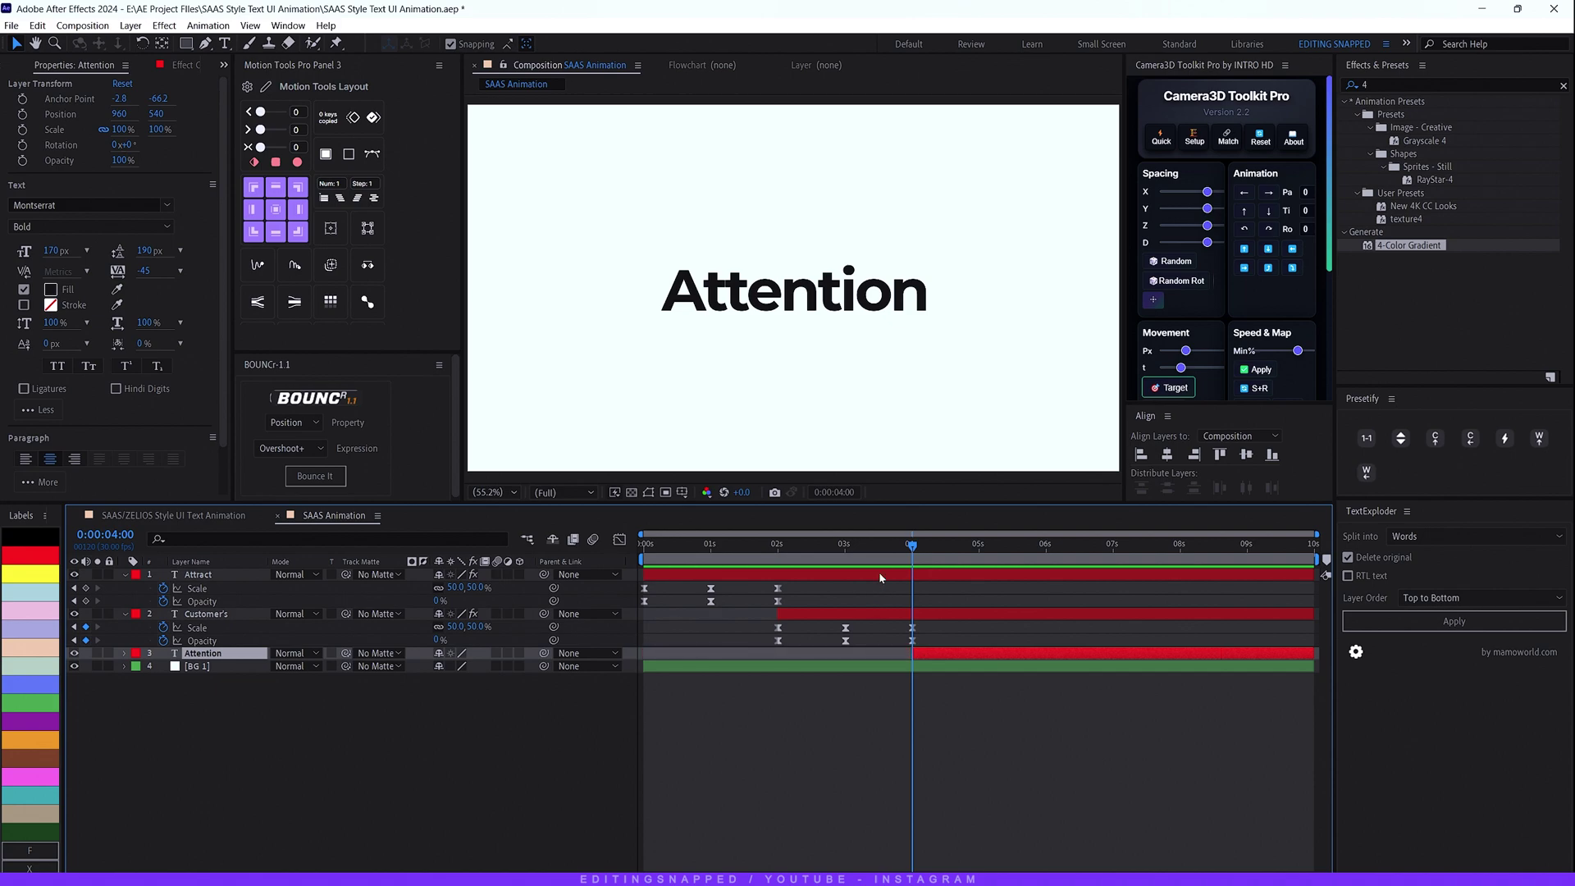
- Set the Attention text fill colour to white
mouse_move(896, 557)
mouse_down()
mouse_move(861, 557)
mouse_move(914, 557)
mouse_up()
click(51, 289)
click(564, 415)
key(Return)
- Split the BG 1 layer at 4 s and name the new layer BG 2
click(208, 666)
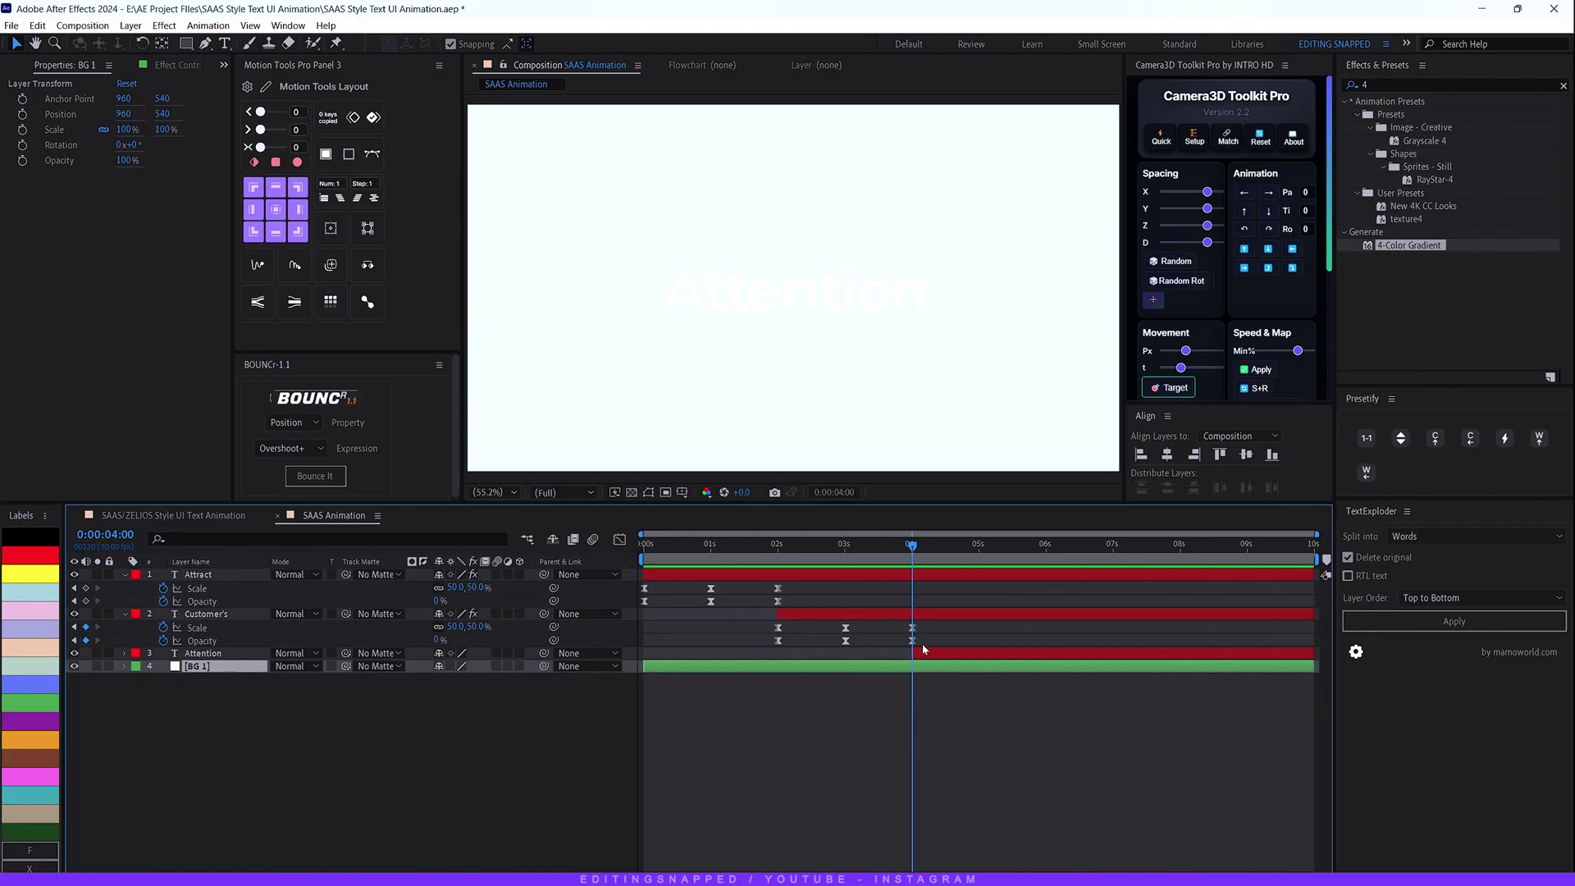
key(ctrl+shift+d)
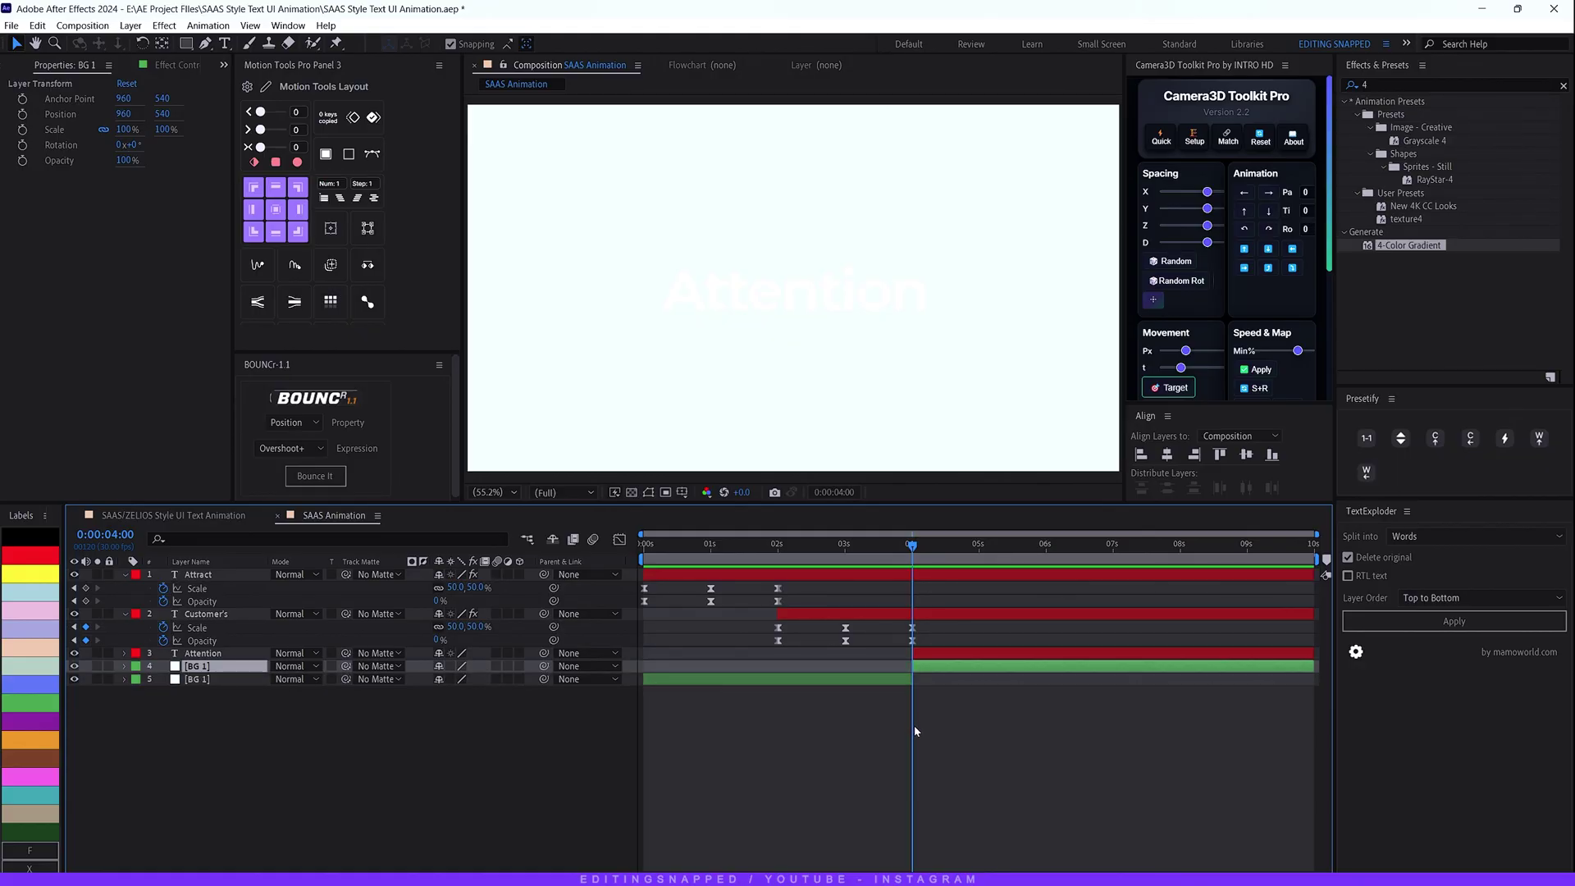
key(Return)
text(BG)
key(Return)
- Apply a 4-Color Gradient effect to the BG 2 layer
drag(902, 554, 909, 696)
click(909, 696)
click(925, 669)
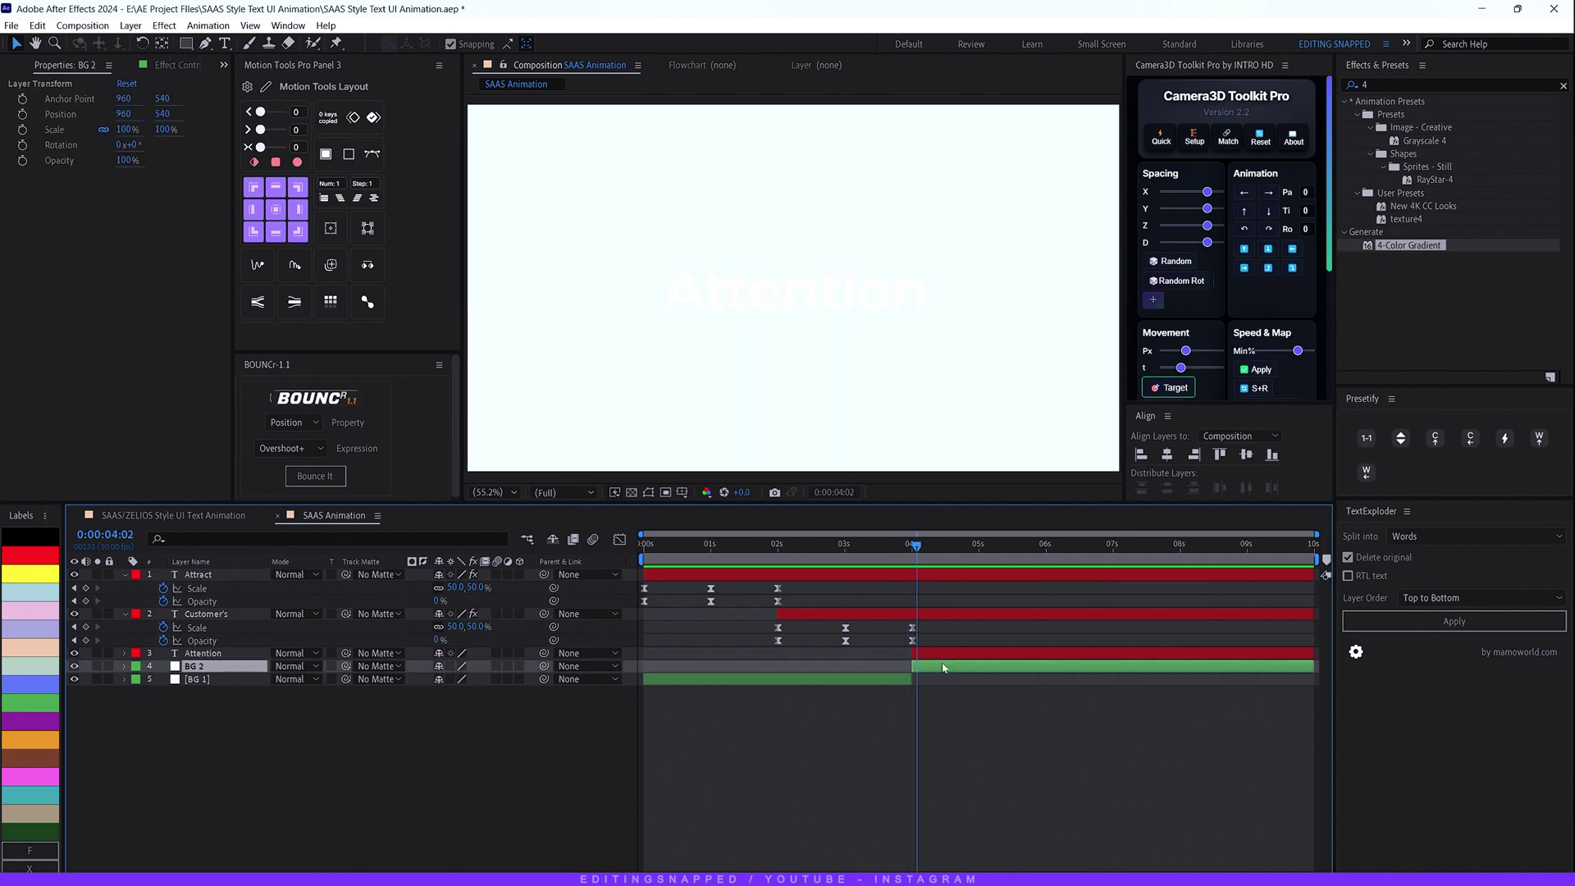
double_click(1424, 246)
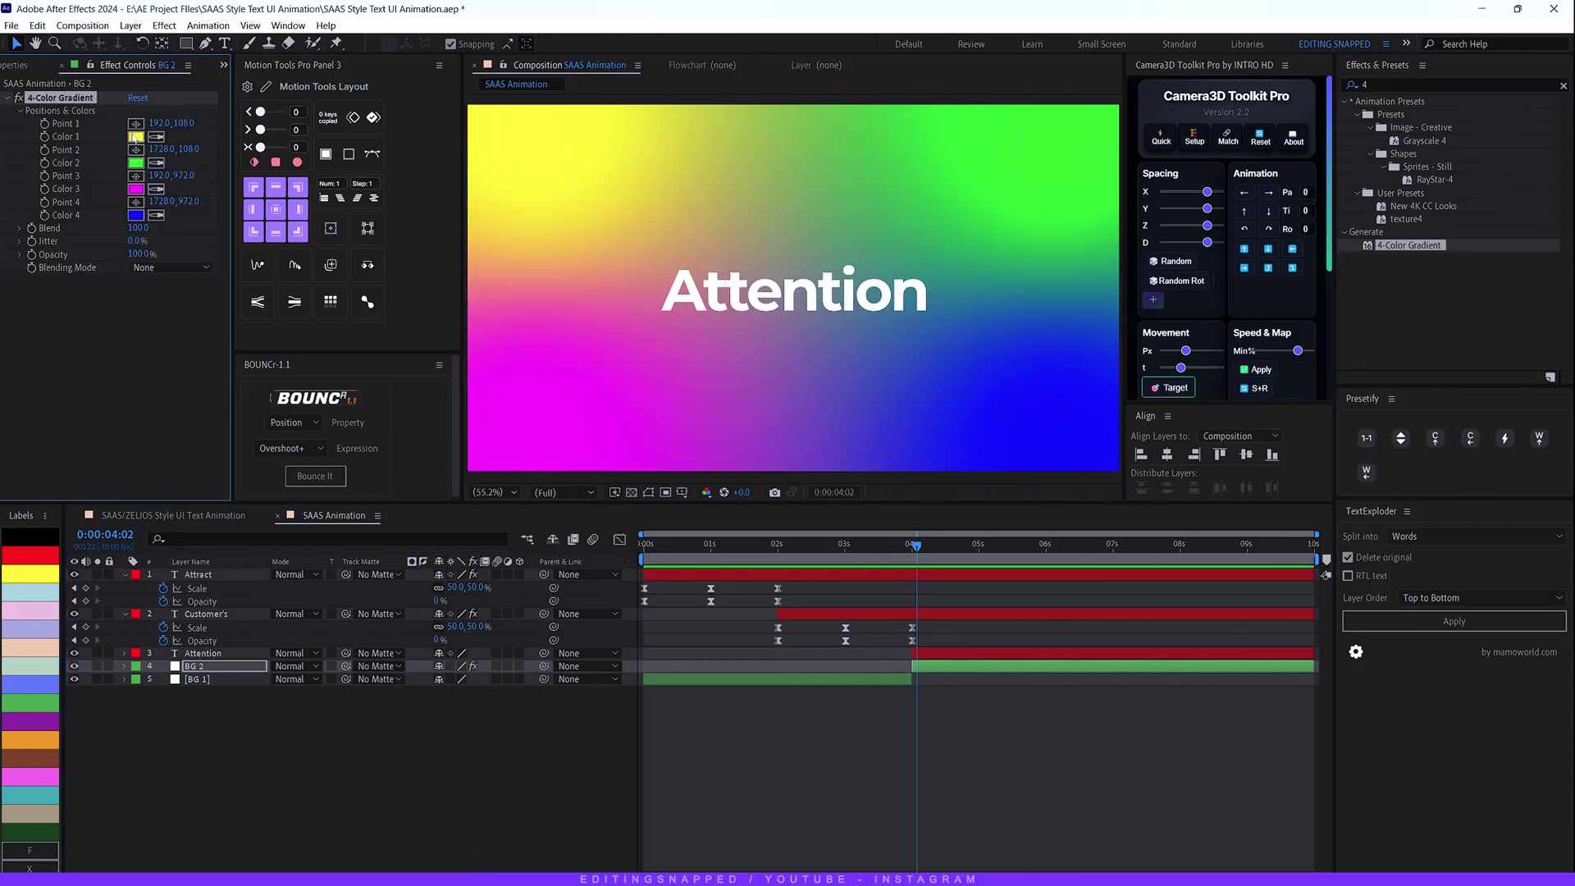
- Set gradient Color 1 to purple and sample it into Color 3
click(135, 138)
drag(775, 588, 777, 466)
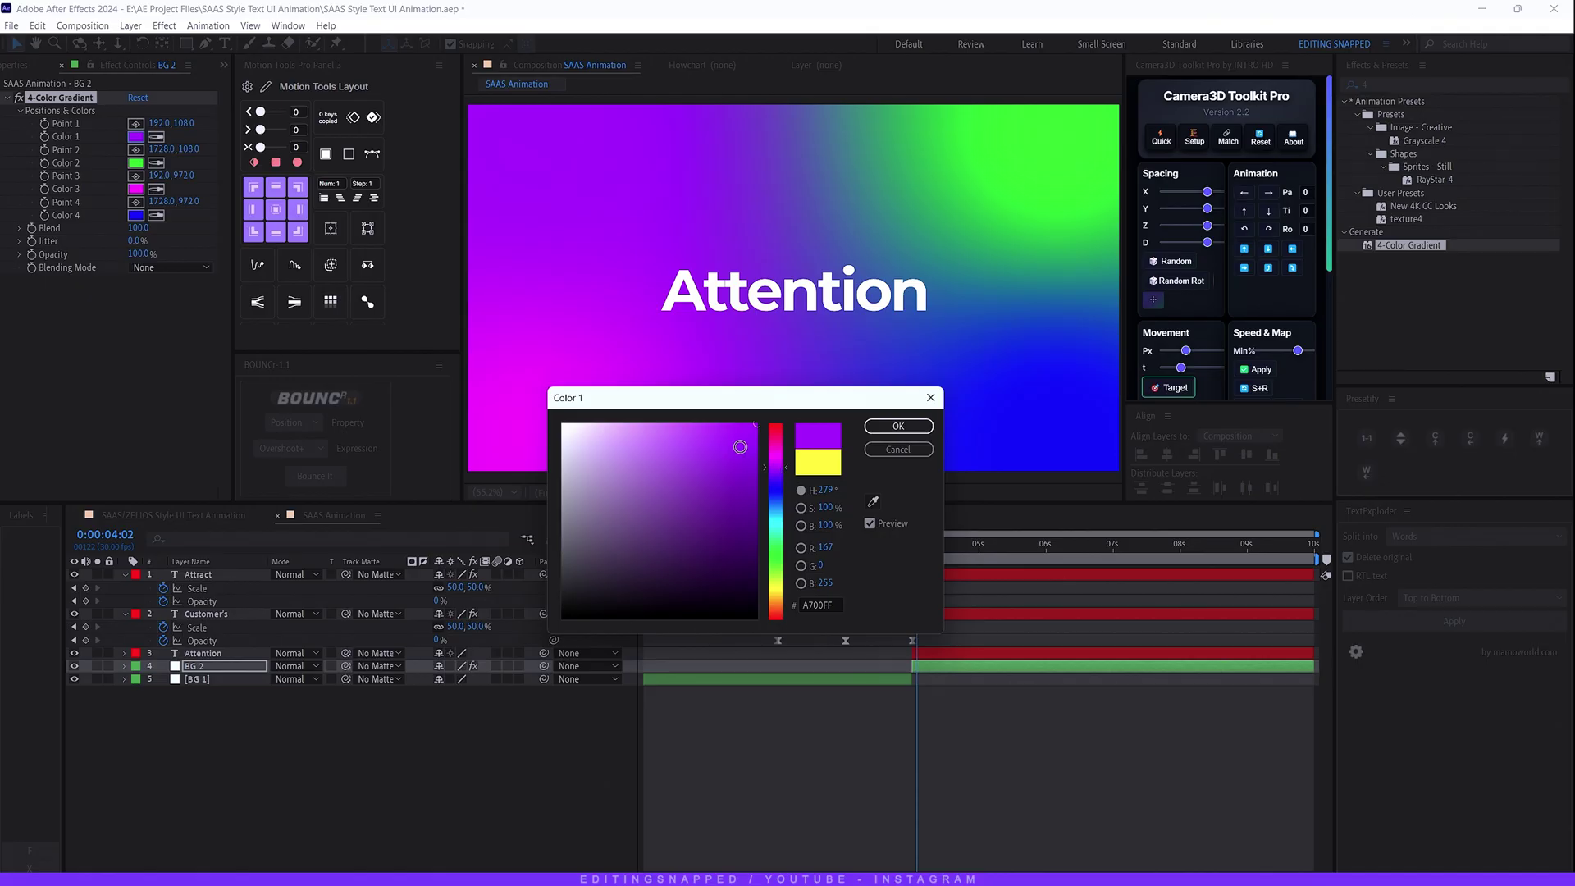
click(898, 426)
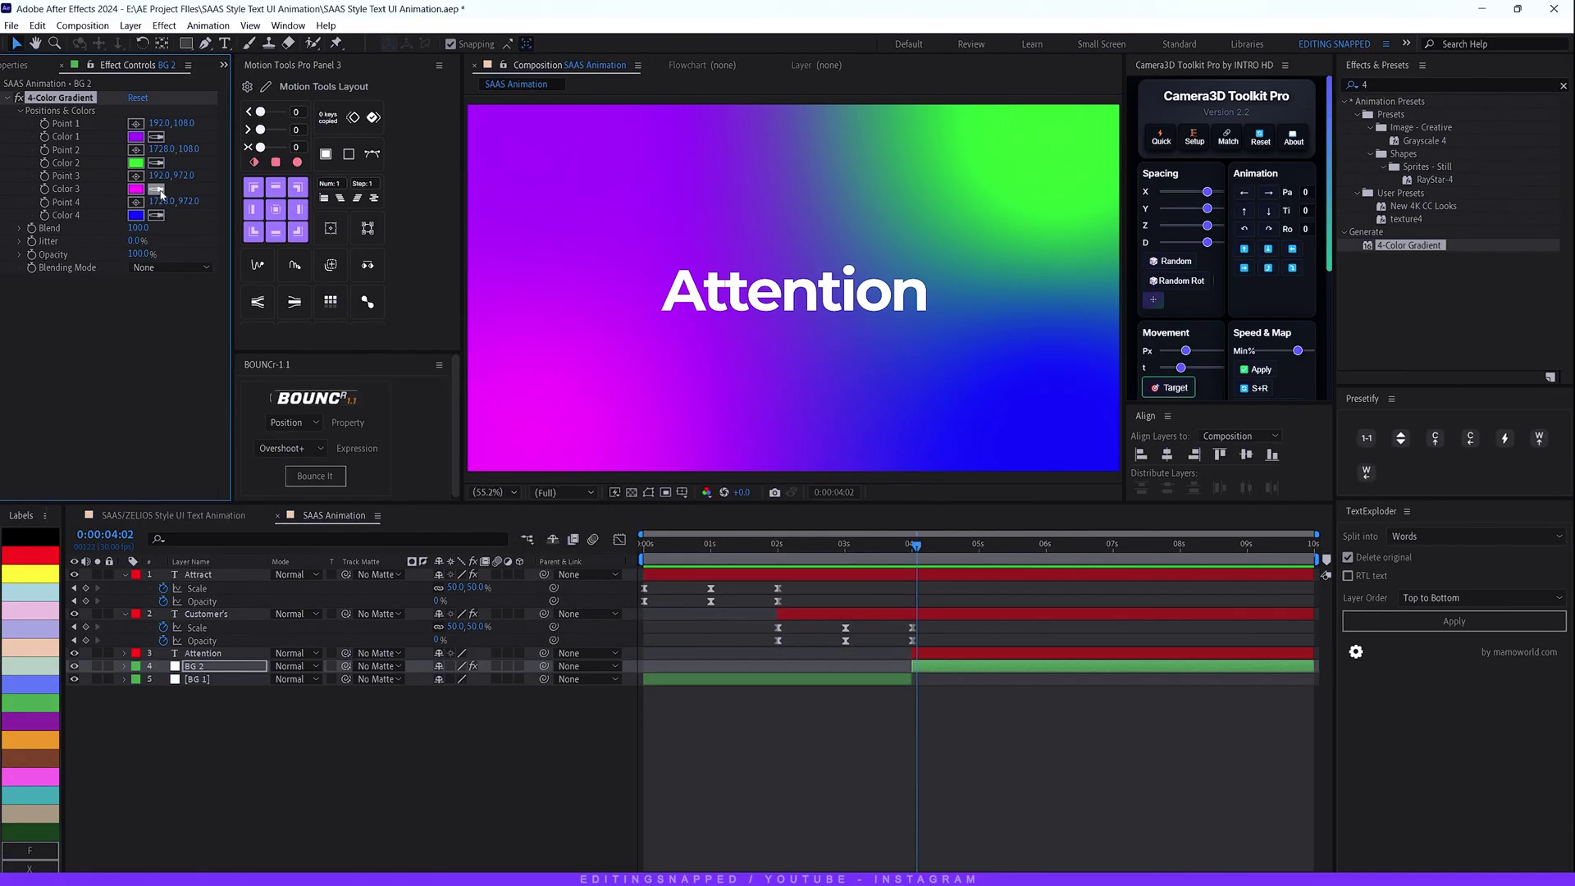
click(157, 188)
click(136, 136)
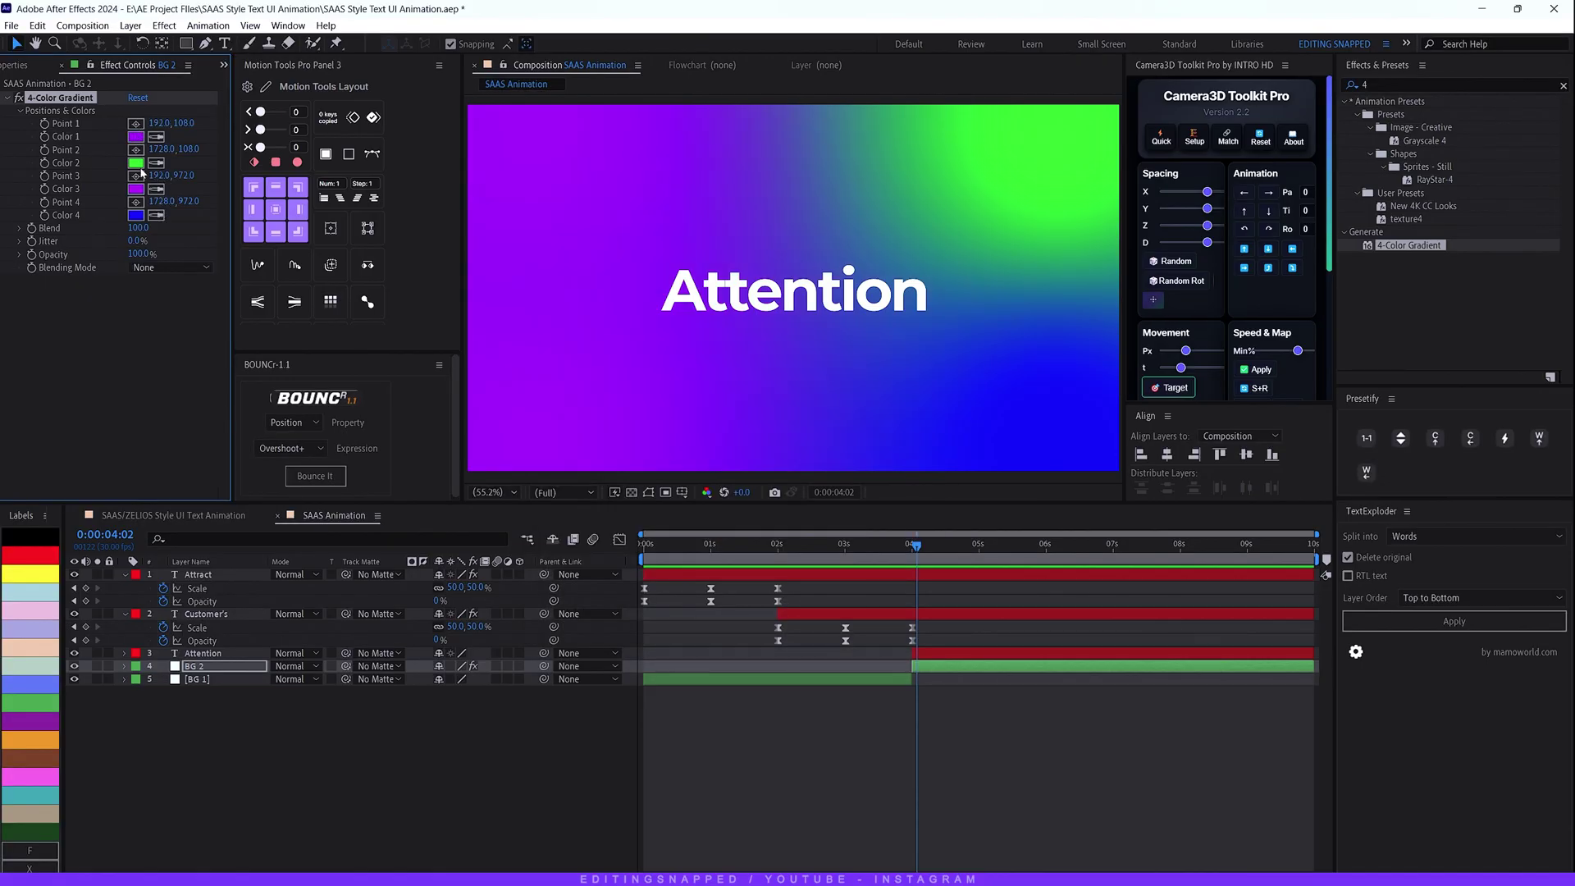
- Set gradient Color 2 to blue (0079FF) and sample it into Color 4
click(137, 162)
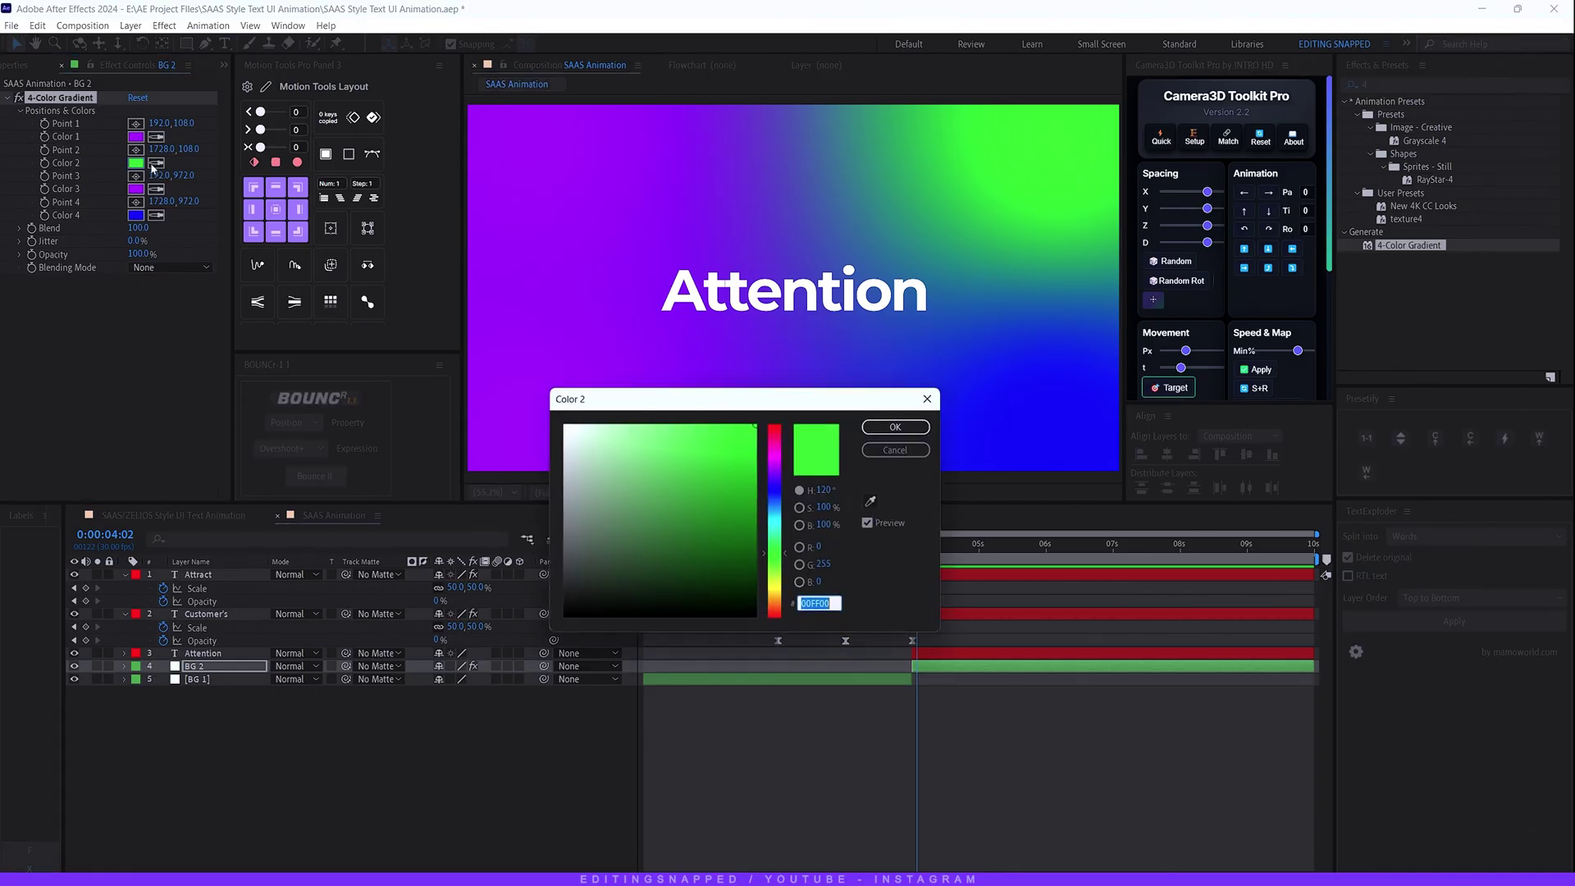
drag(776, 492, 775, 510)
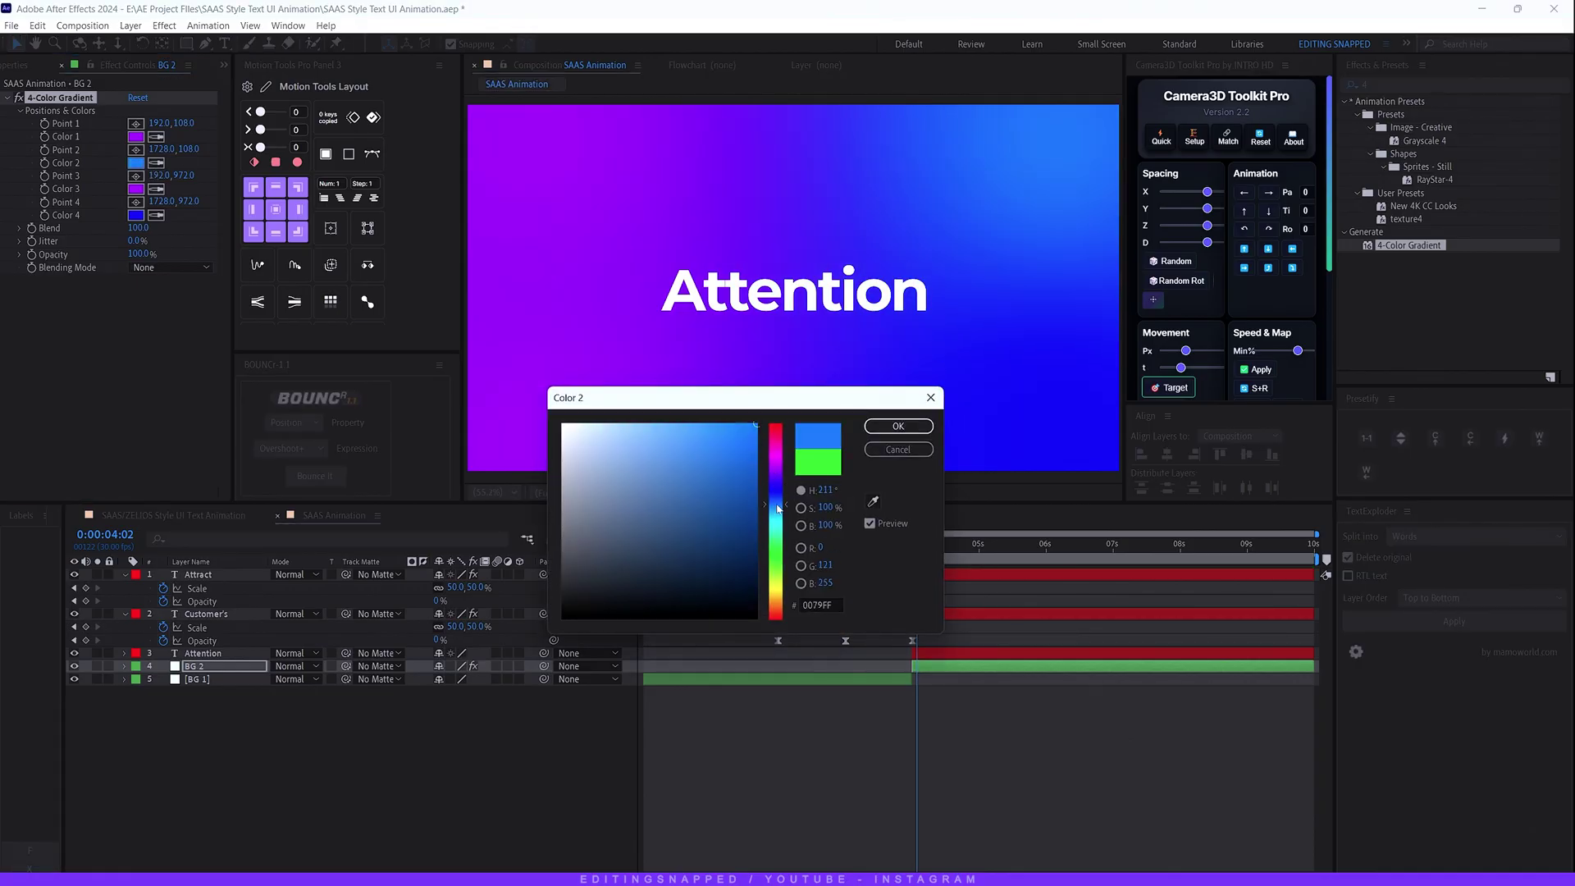
click(899, 426)
click(156, 215)
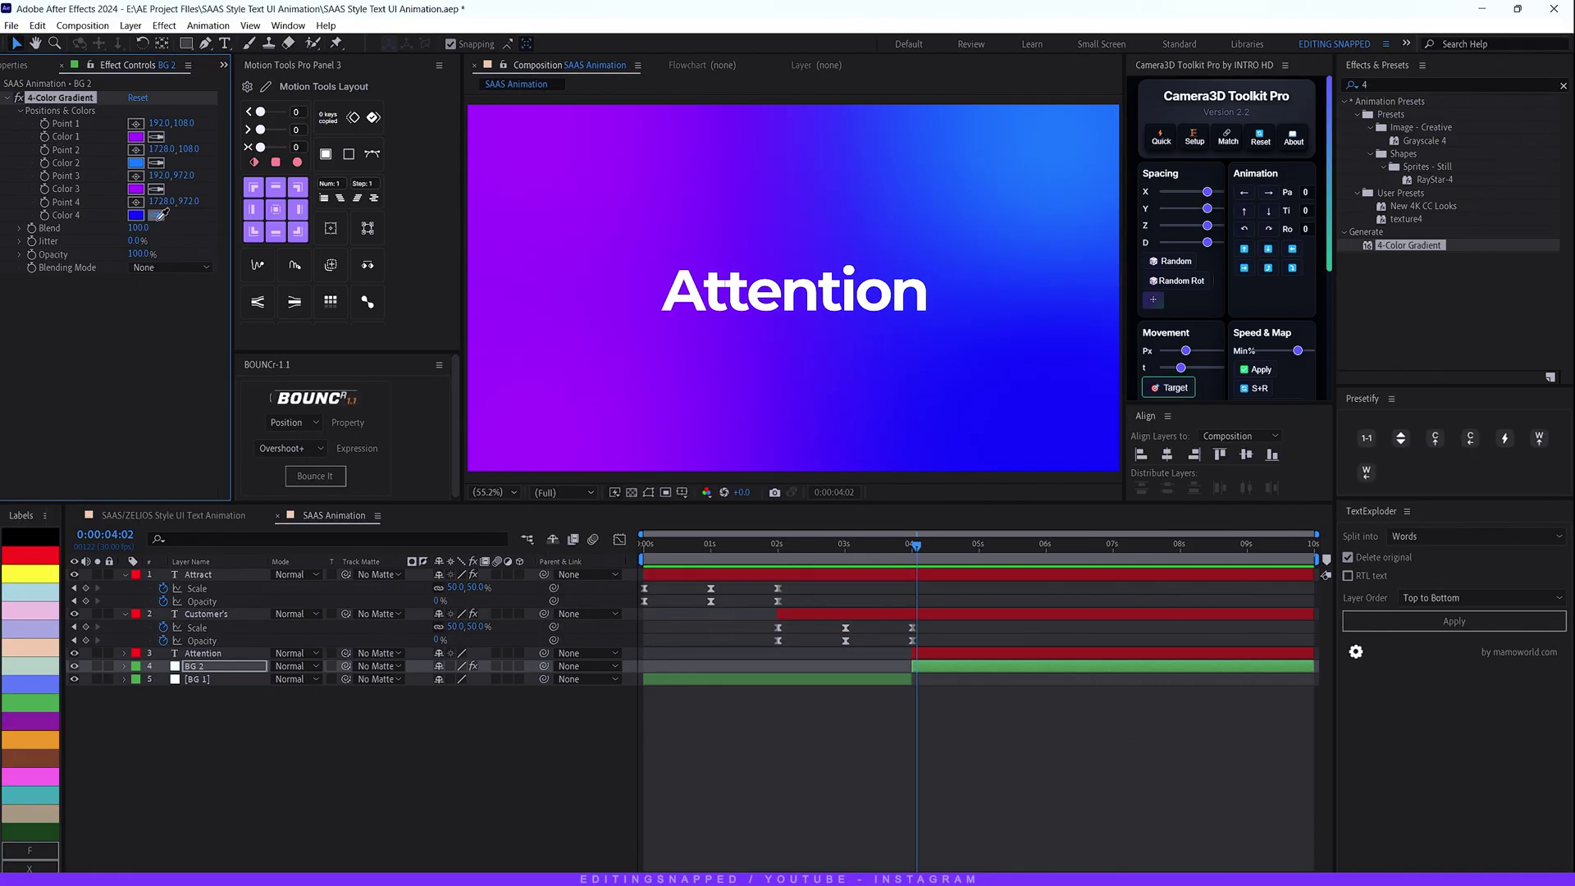
click(136, 163)
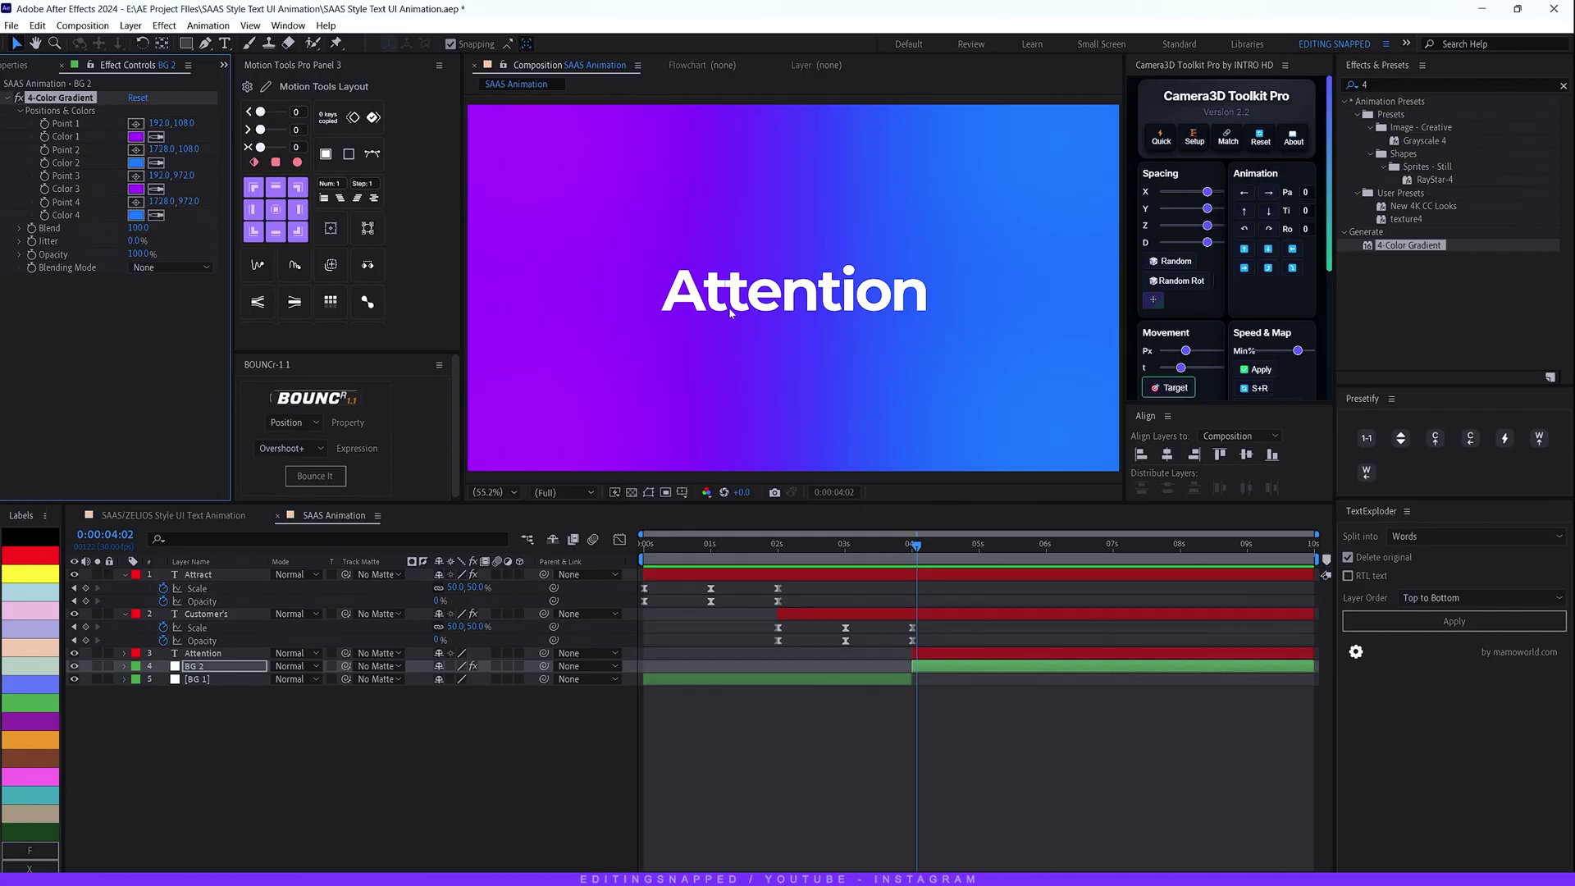
- At exactly 4 s on BG 2, place gradient Point 1 near the lower-right
click(913, 548)
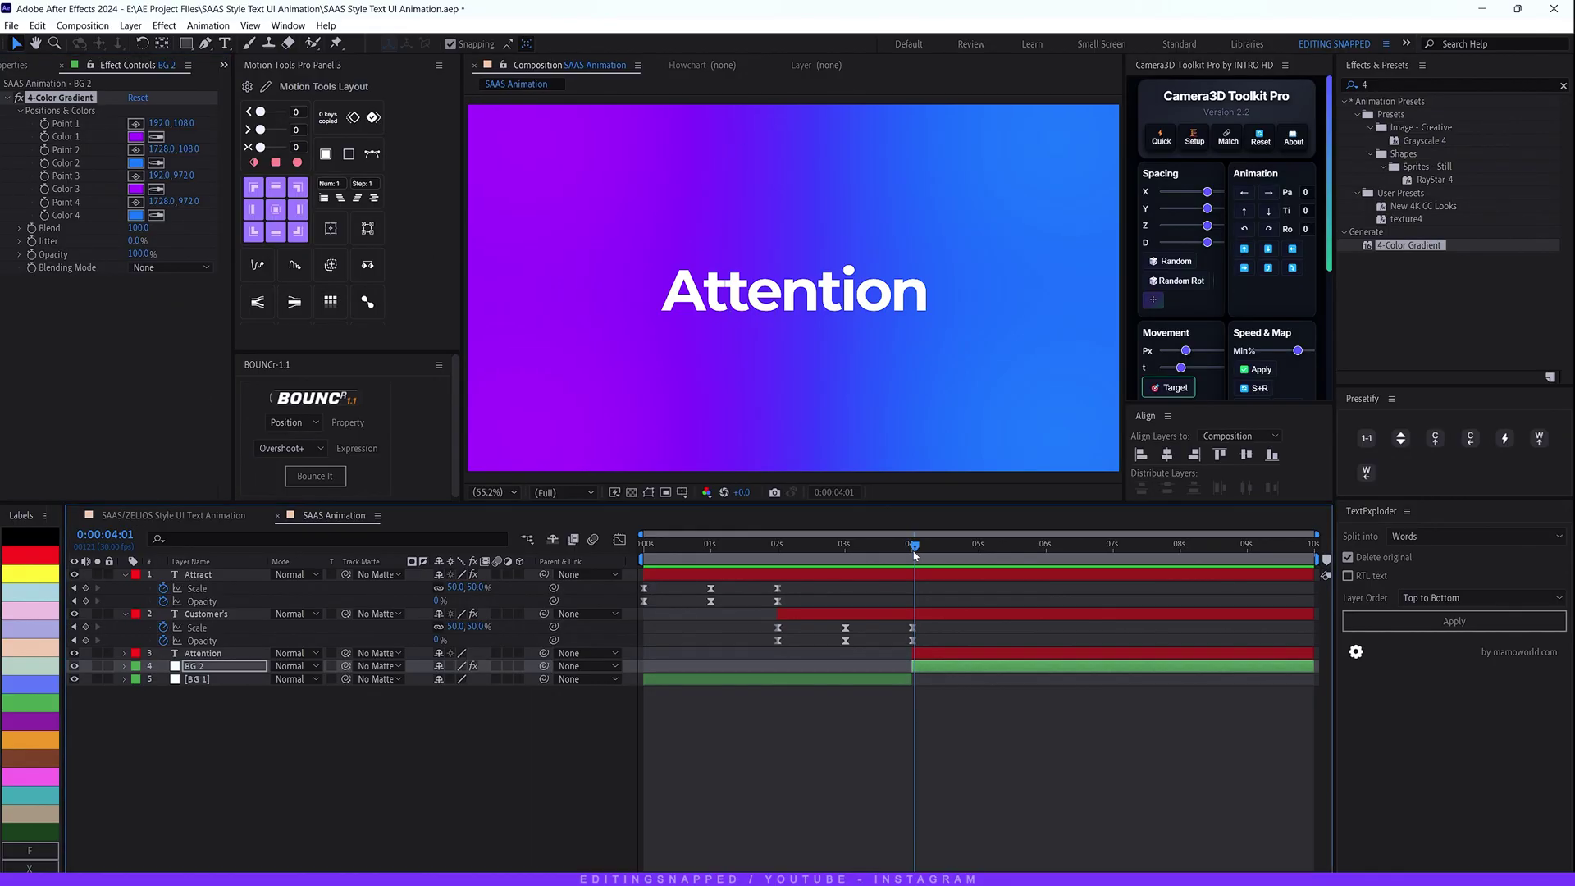
click(941, 668)
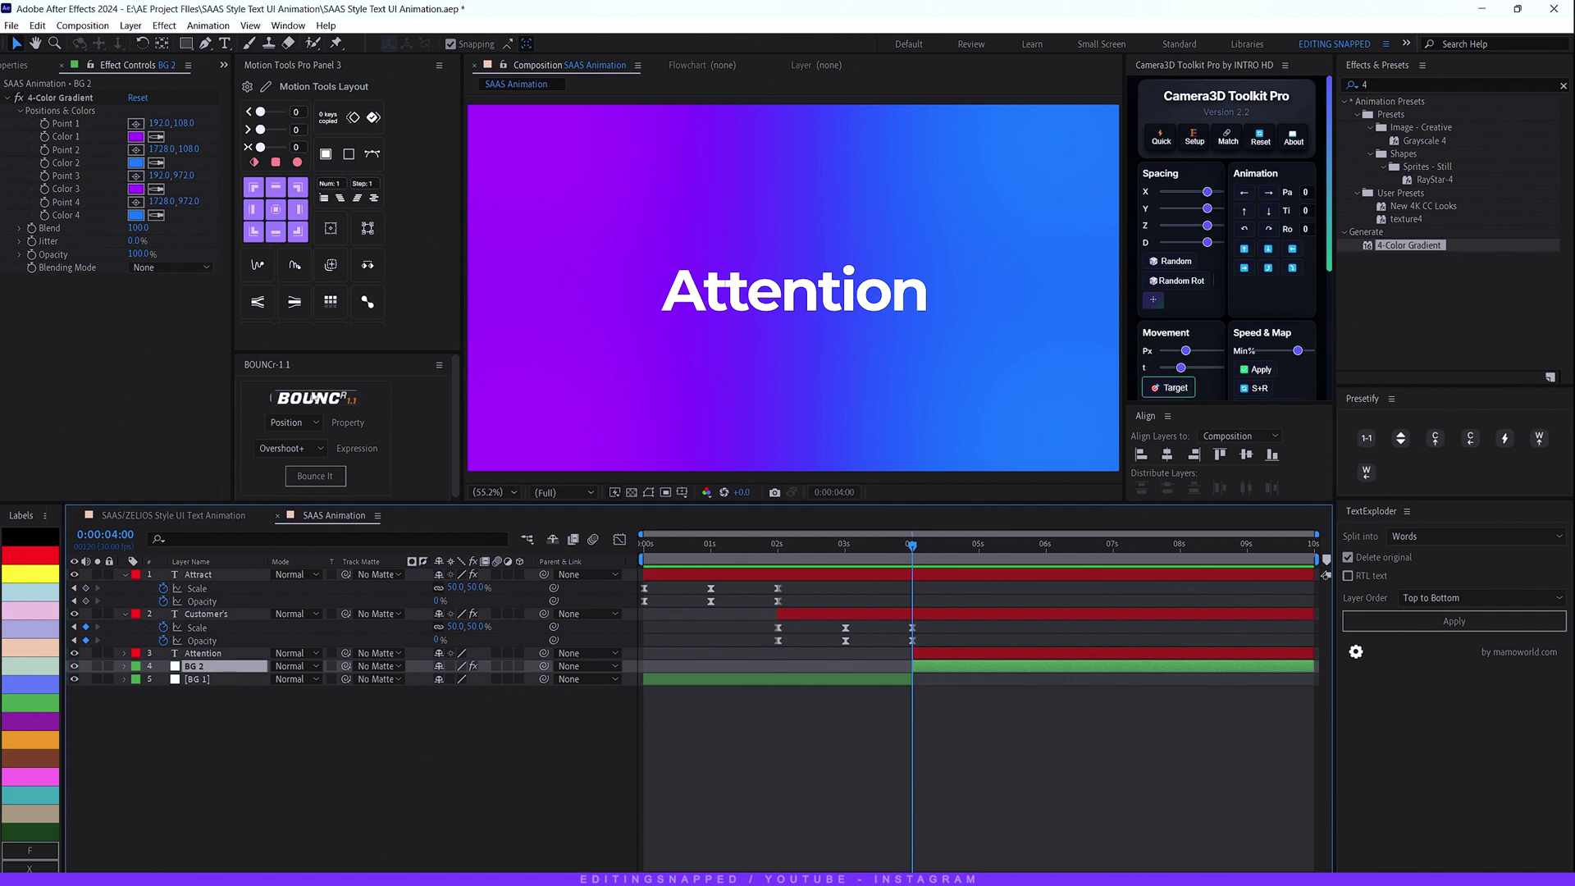
click(136, 123)
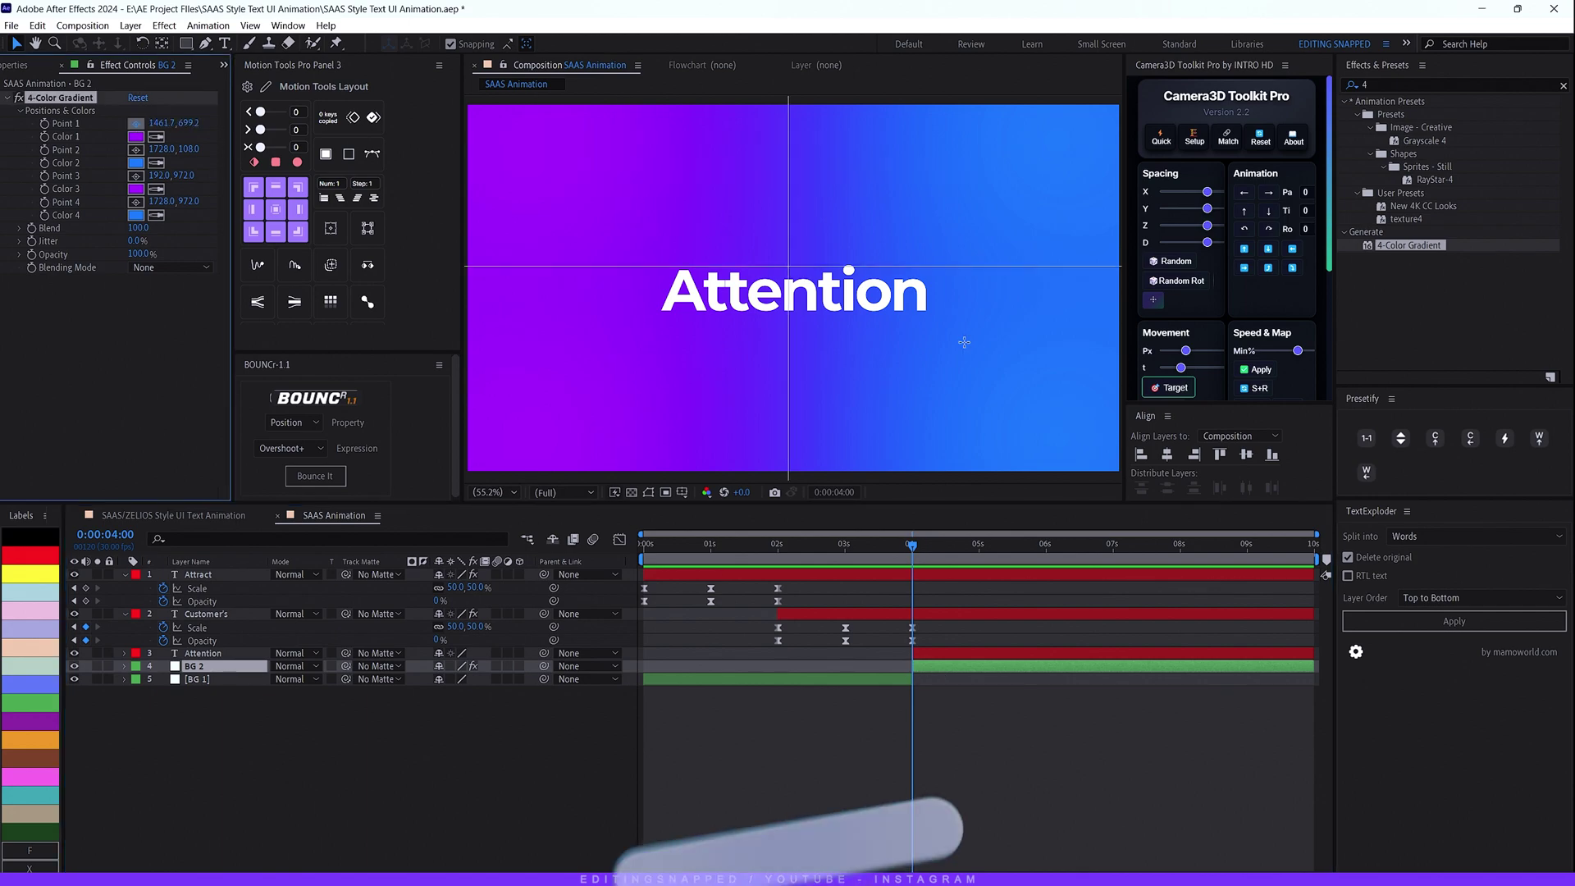
click(1091, 445)
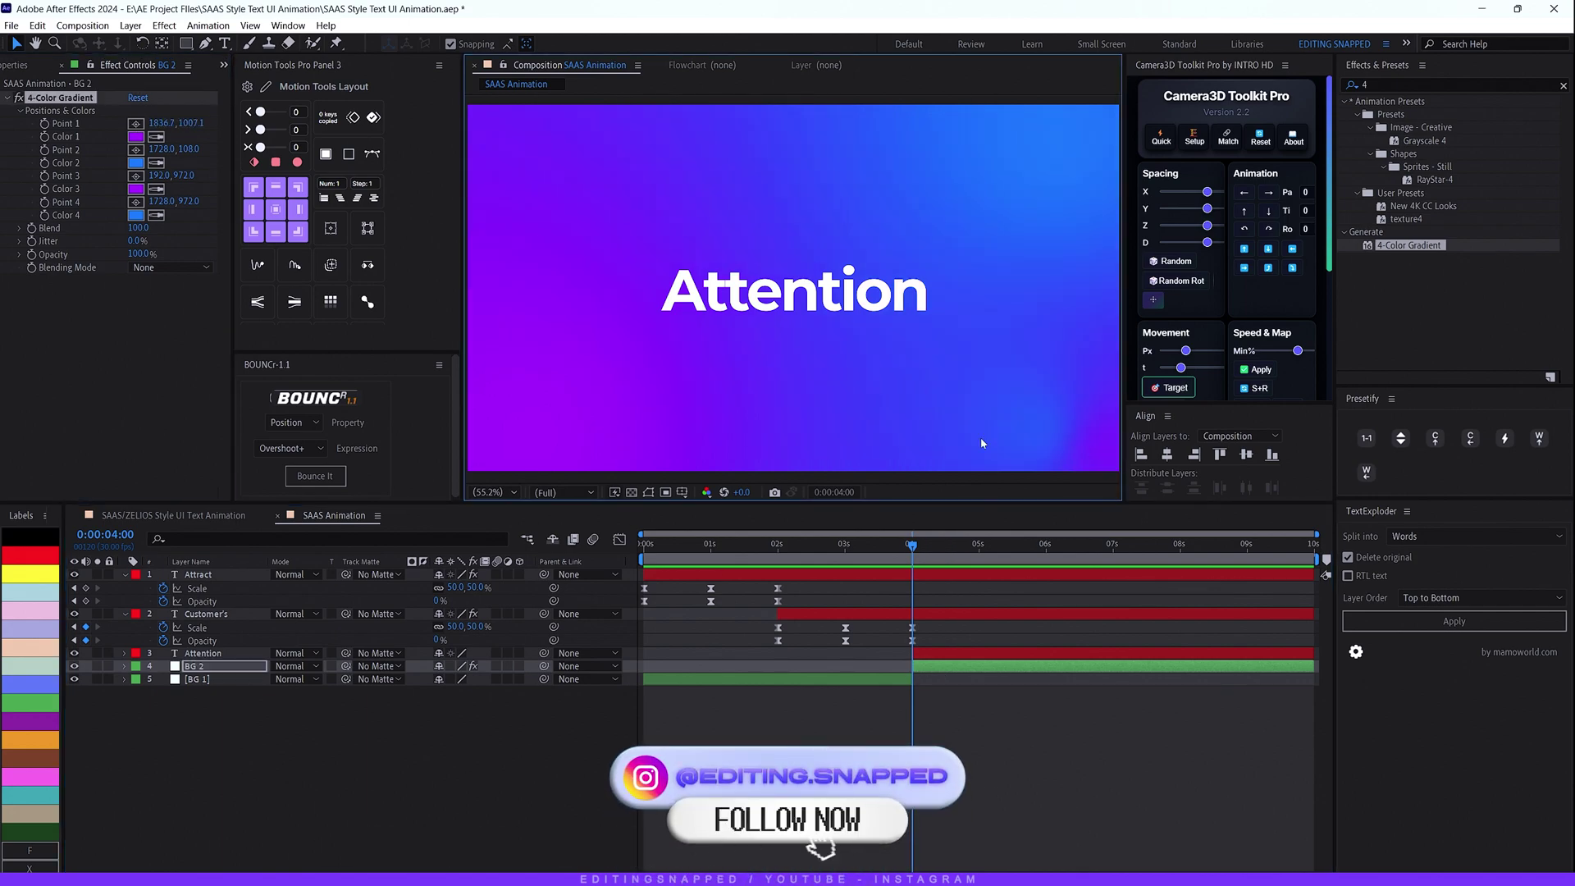
click(91, 156)
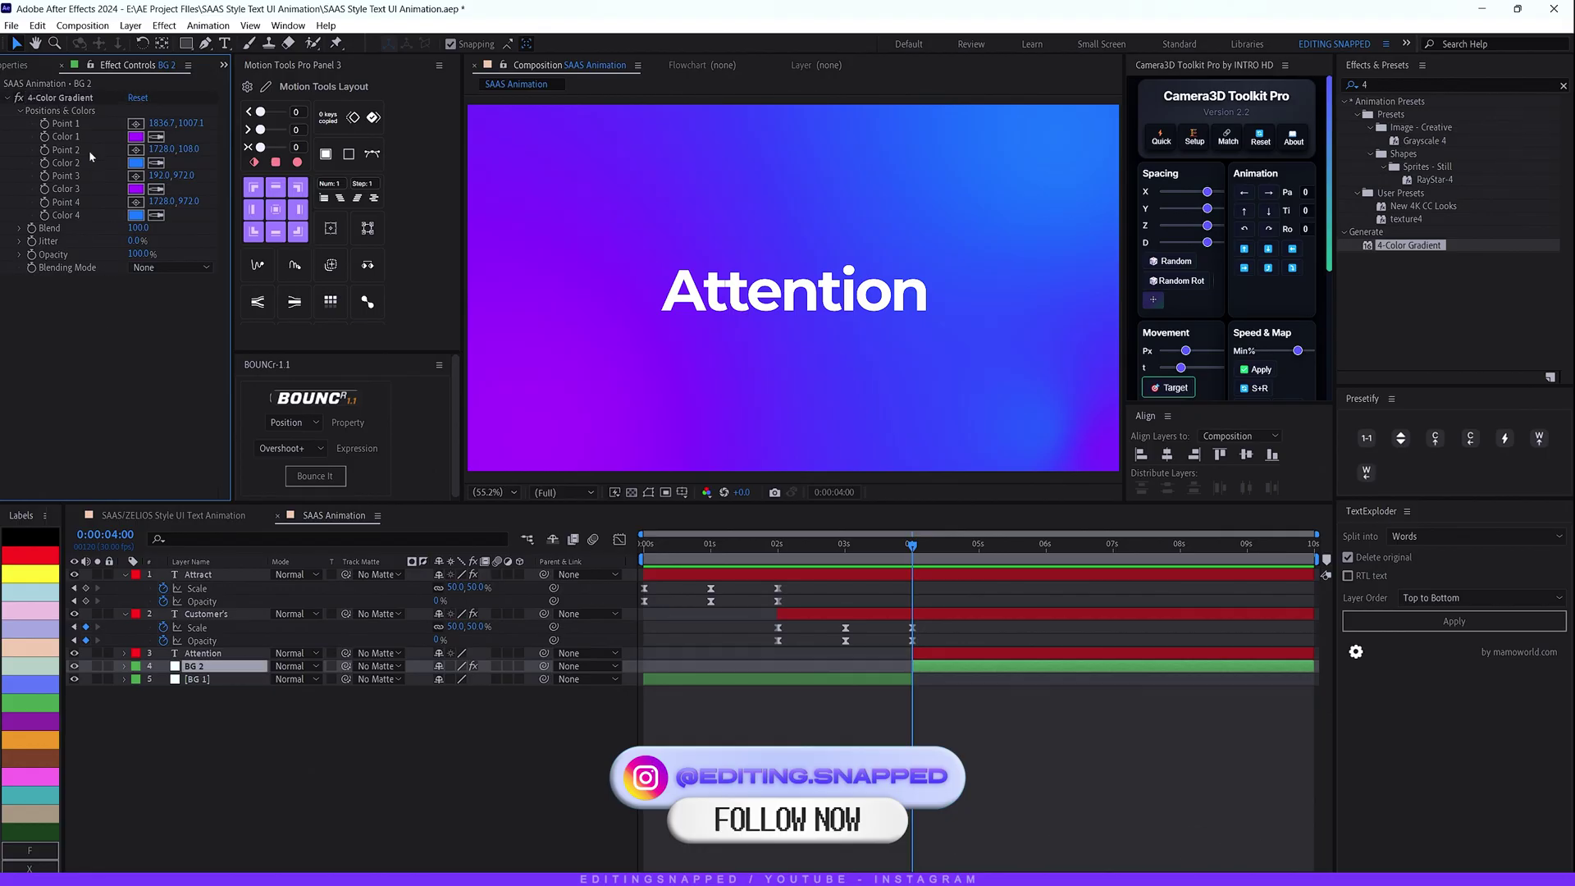
- Place gradient Points 1–4 at the top-left, bottom-left, bottom-right and top-right corners
click(135, 123)
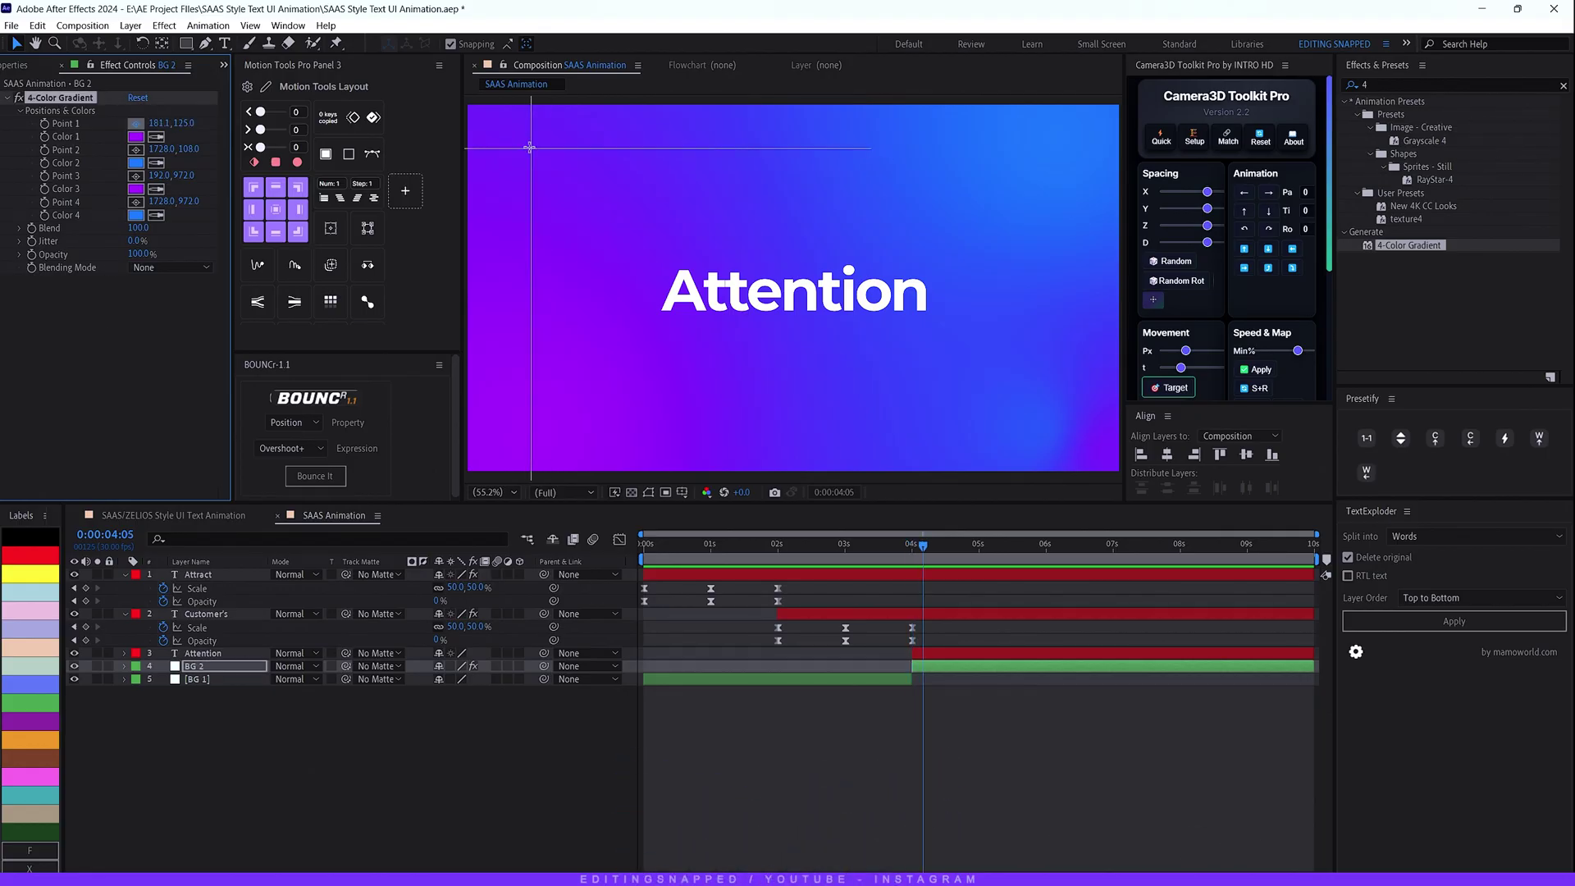
click(505, 134)
click(135, 149)
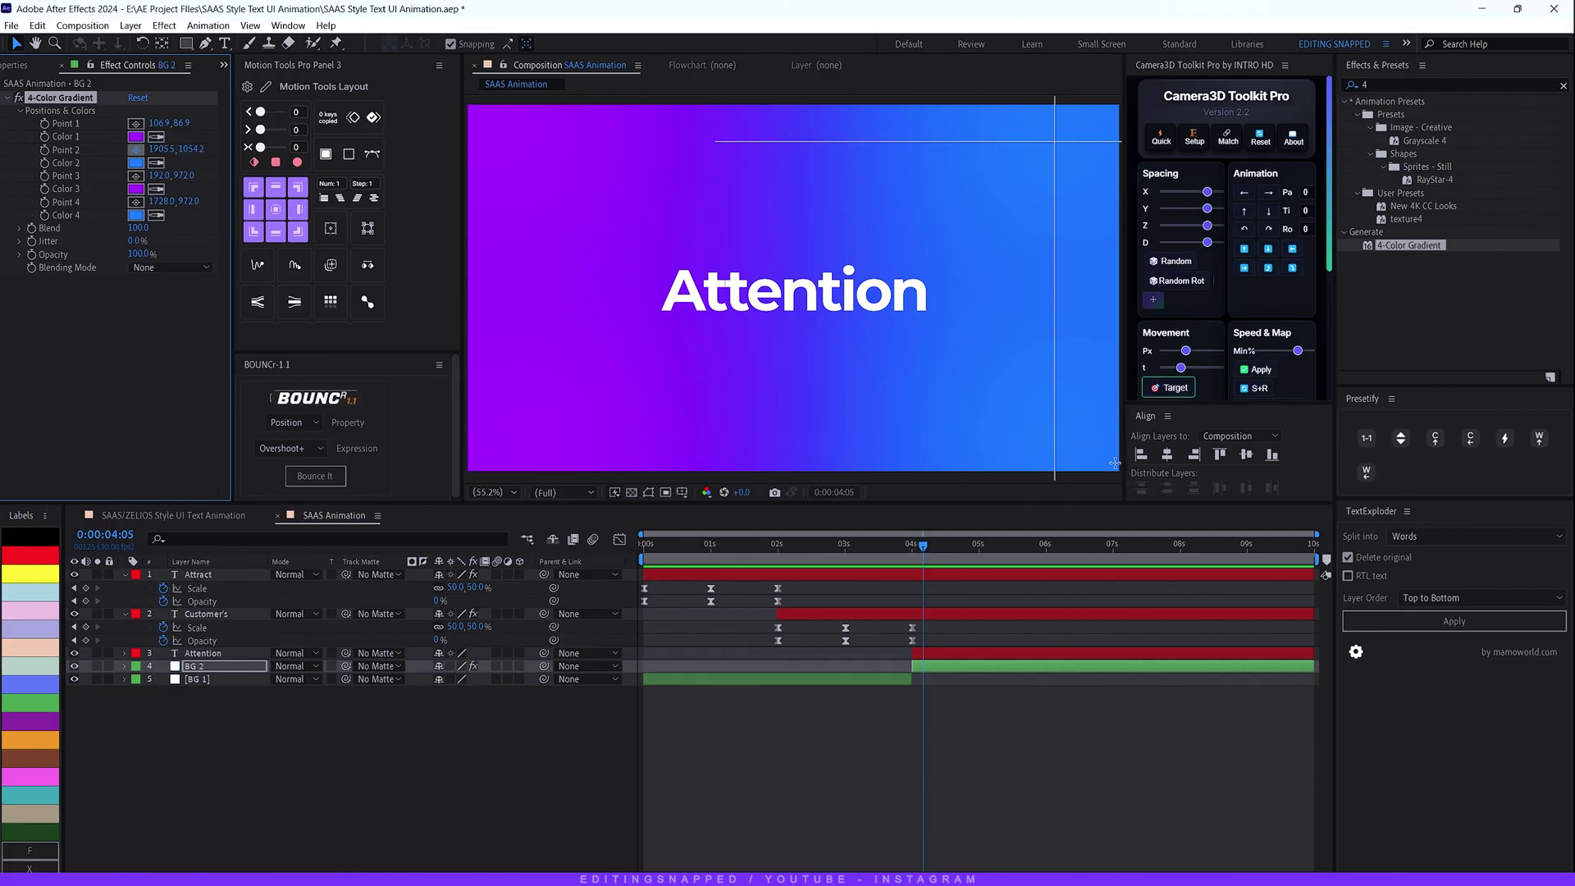
click(497, 442)
click(136, 176)
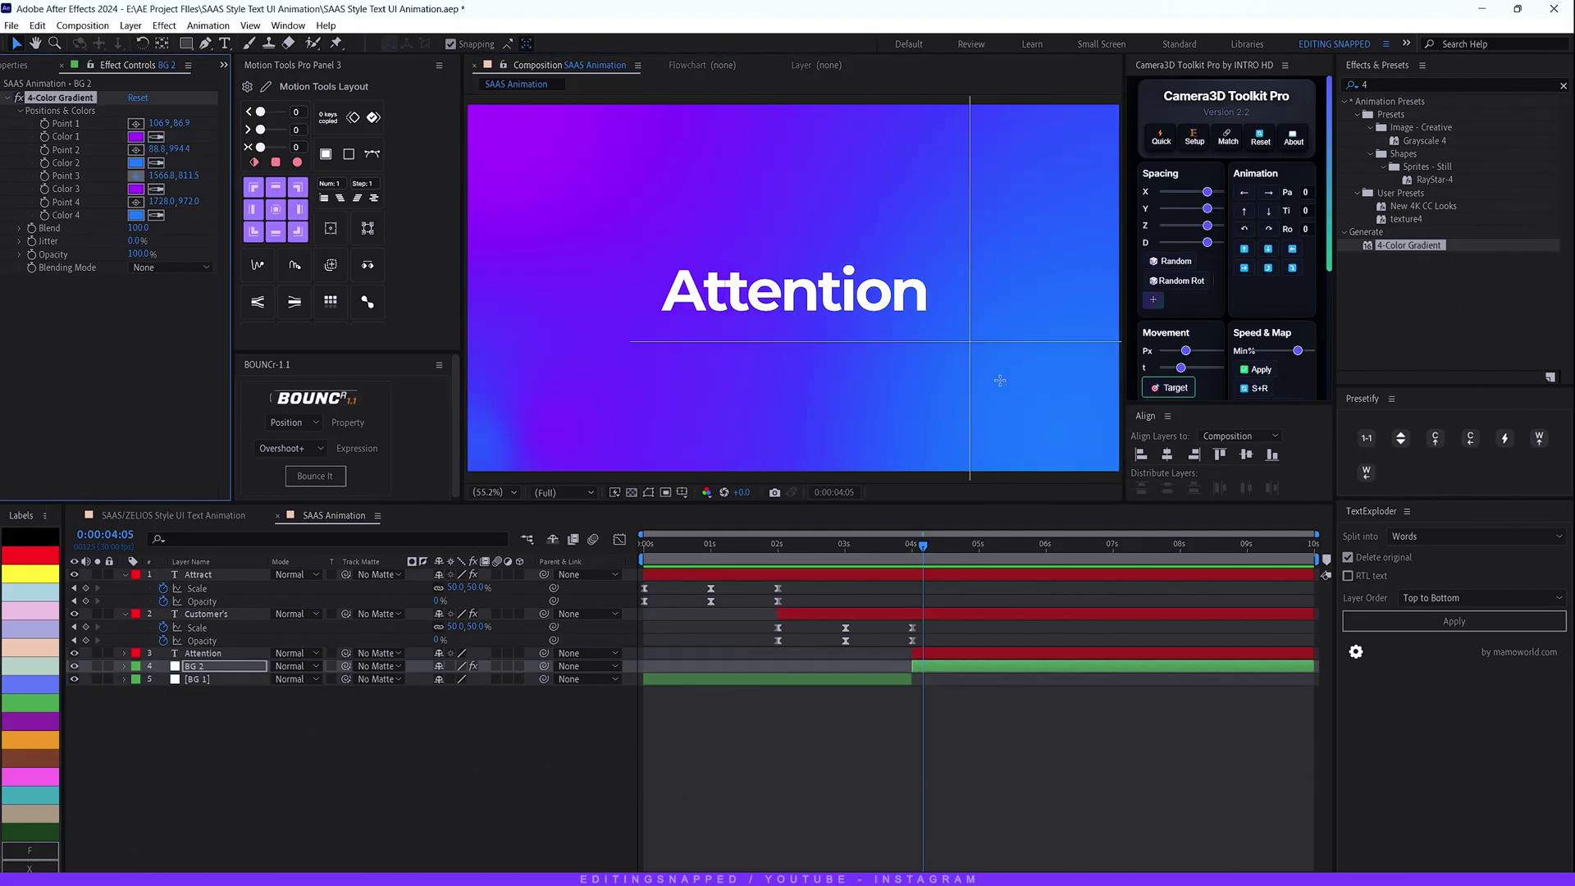
click(1085, 435)
click(136, 201)
click(1087, 133)
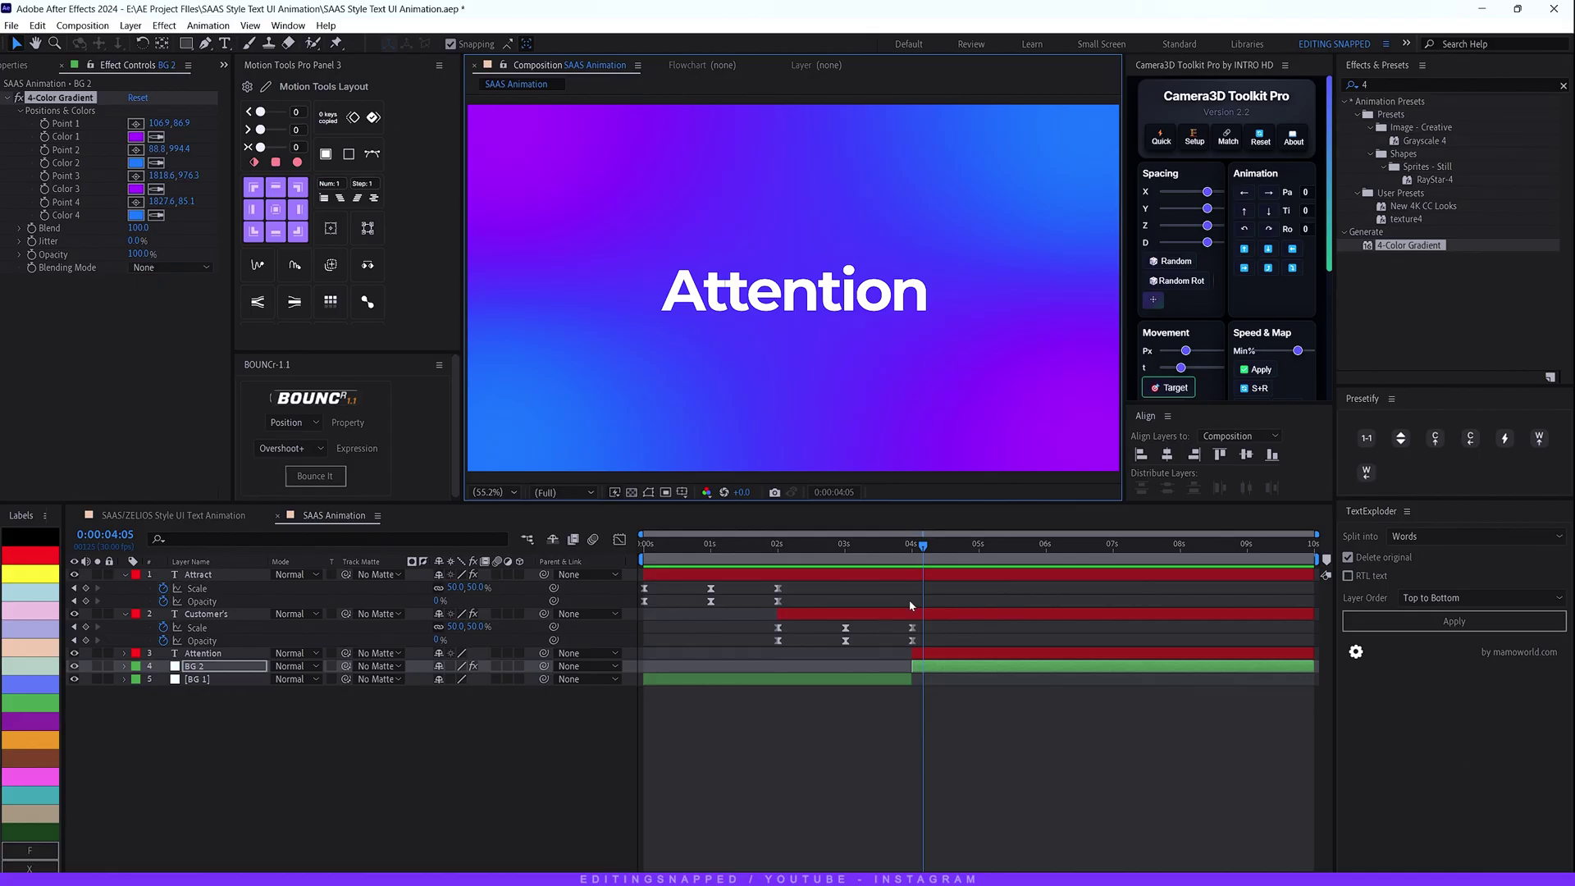
- Keyframe the gradient points at 4 s, then move the time to 6 s
drag(923, 557, 913, 557)
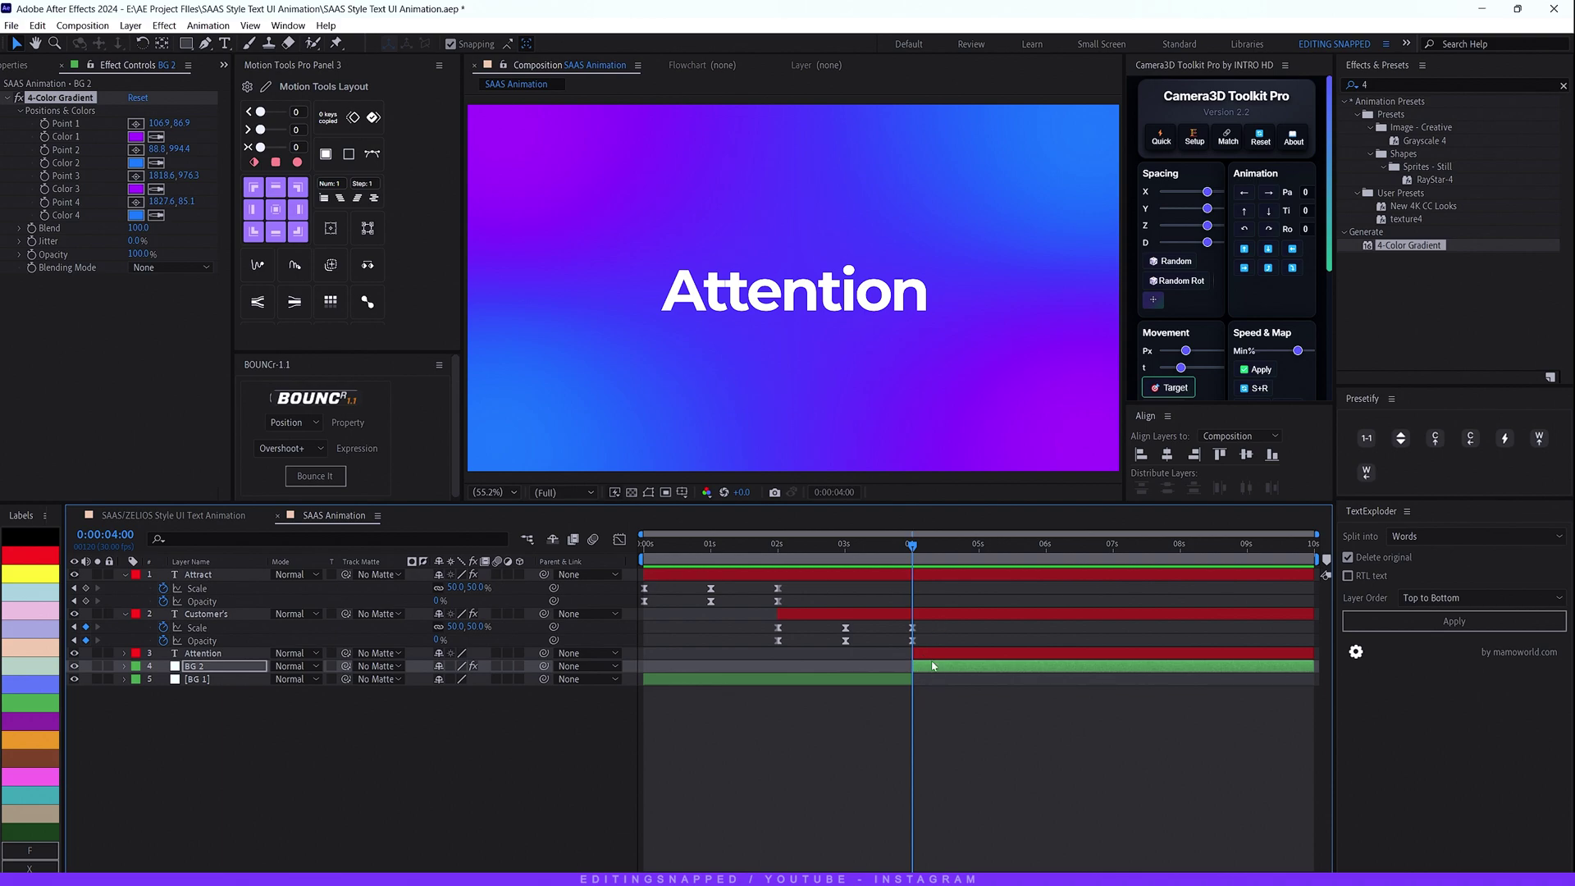
click(49, 152)
click(46, 151)
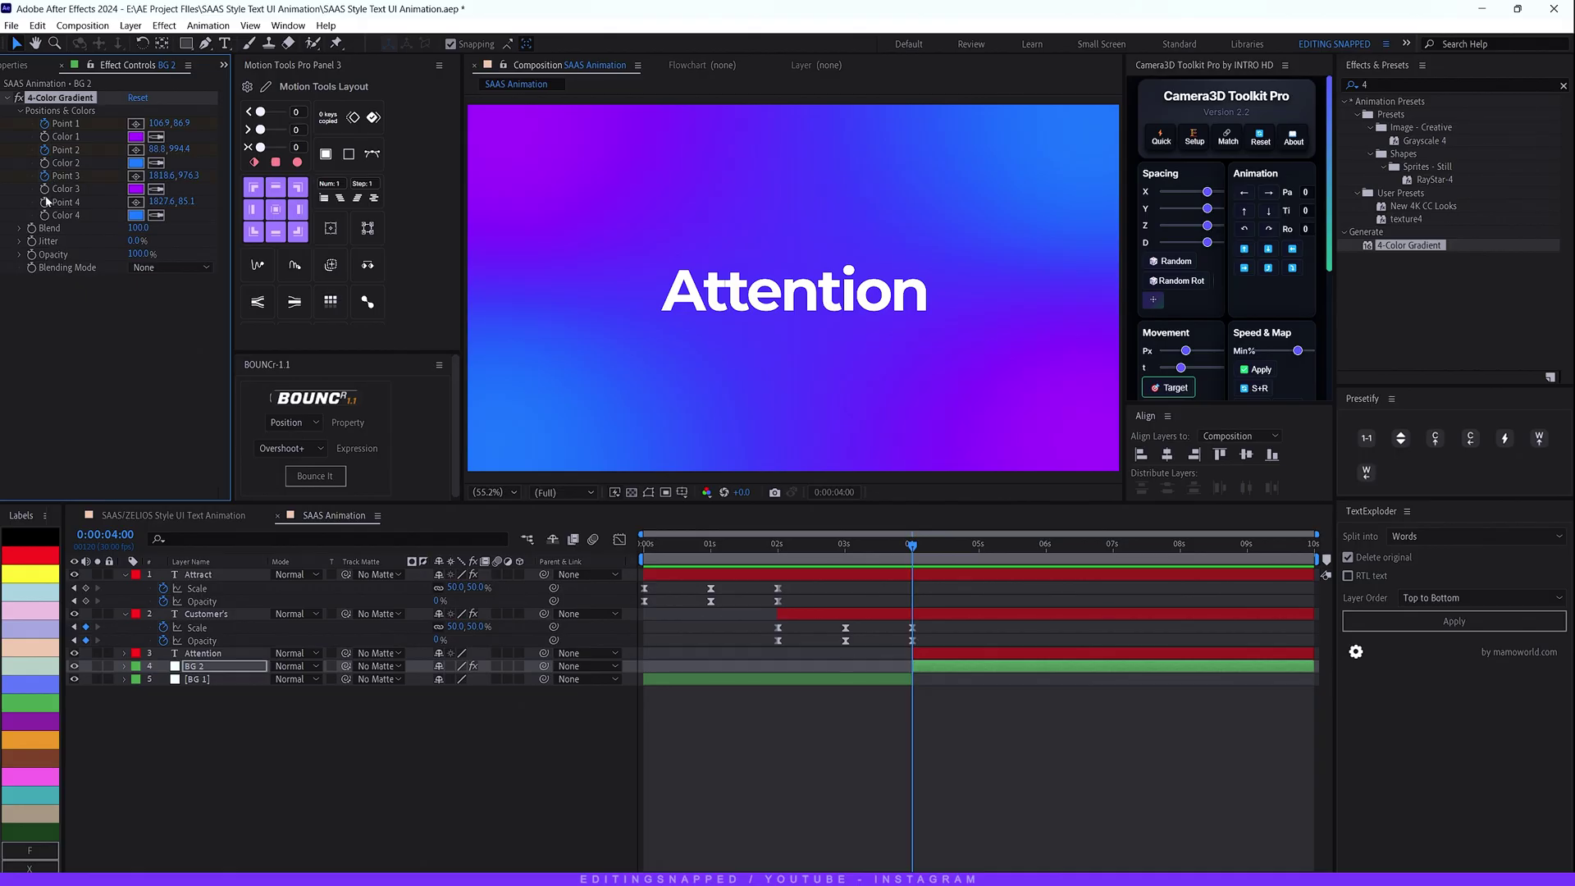
drag(925, 551, 1051, 575)
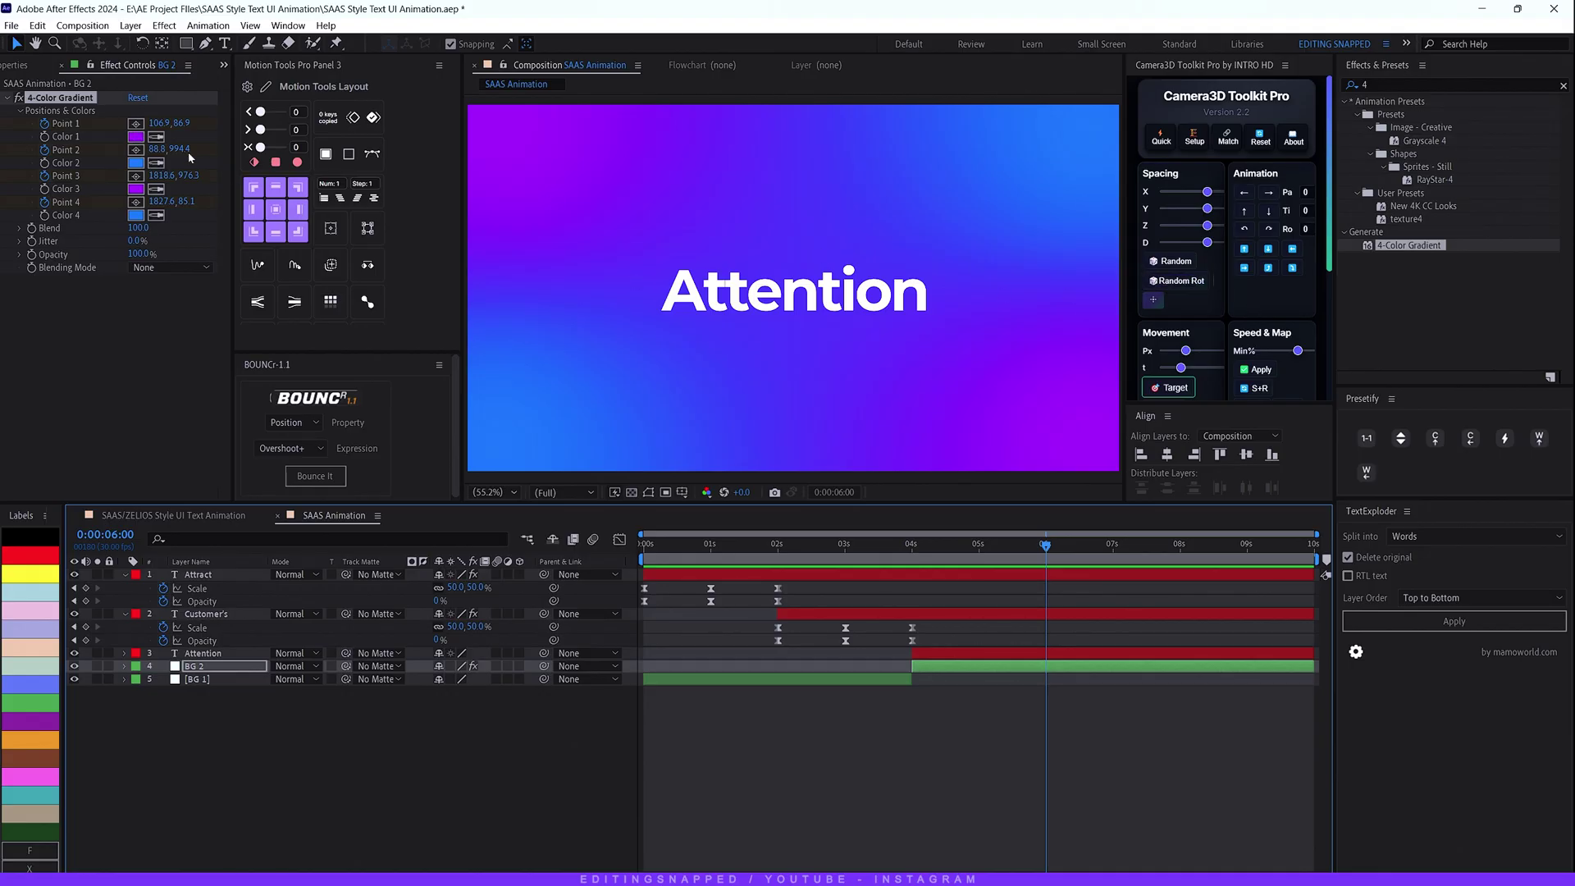
- At 6 s, move Points 1–4 to the top-right, top-left, lower-left and lower-right corners
click(135, 127)
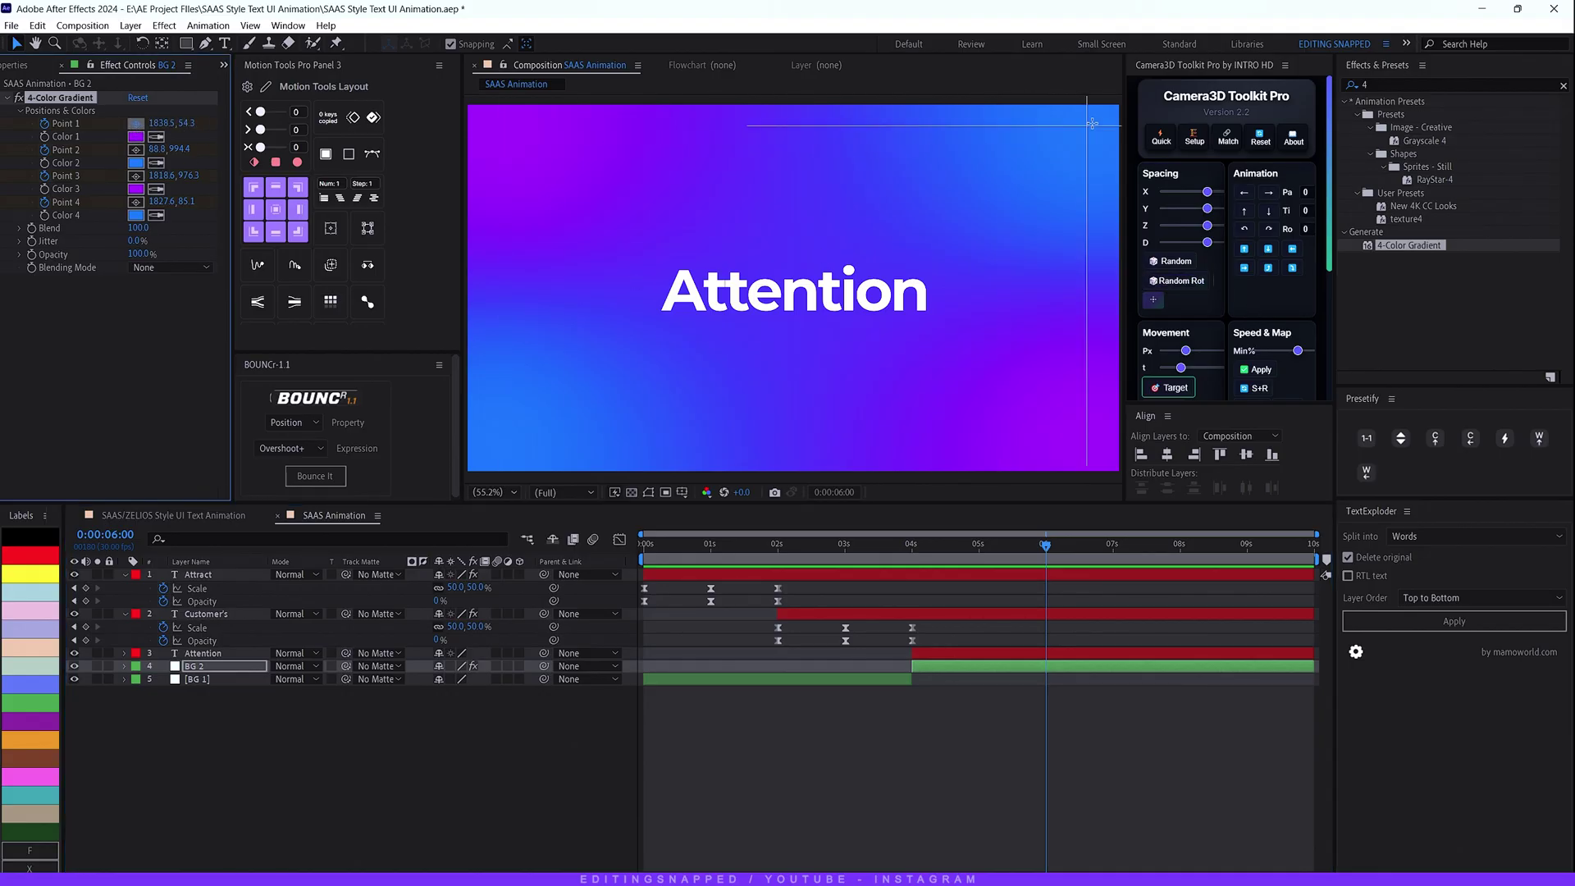
click(1099, 129)
click(135, 149)
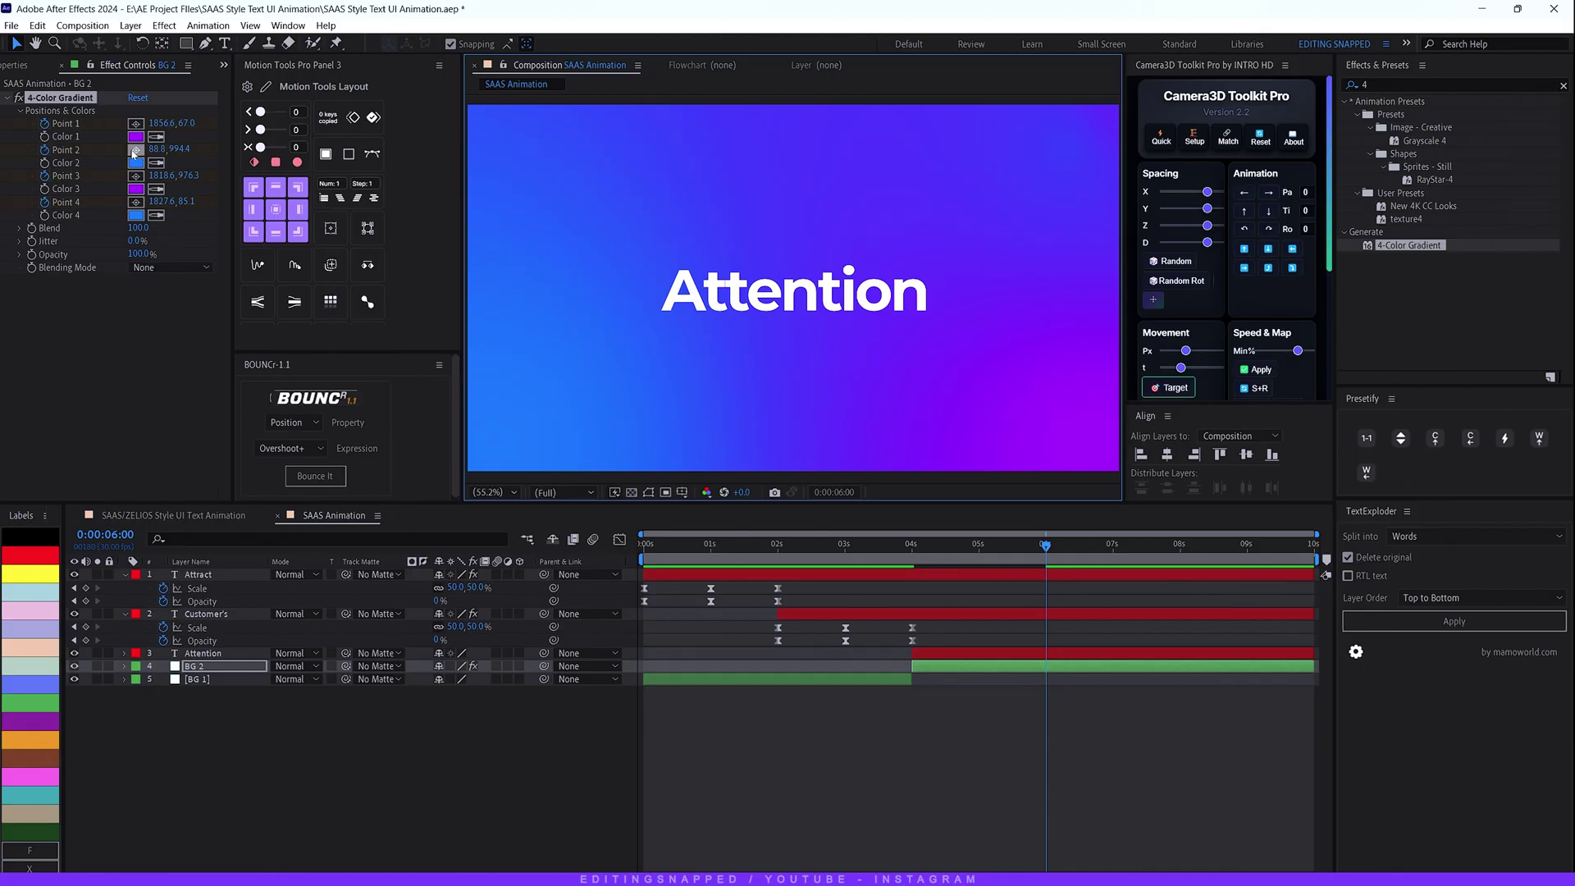
click(489, 145)
click(134, 176)
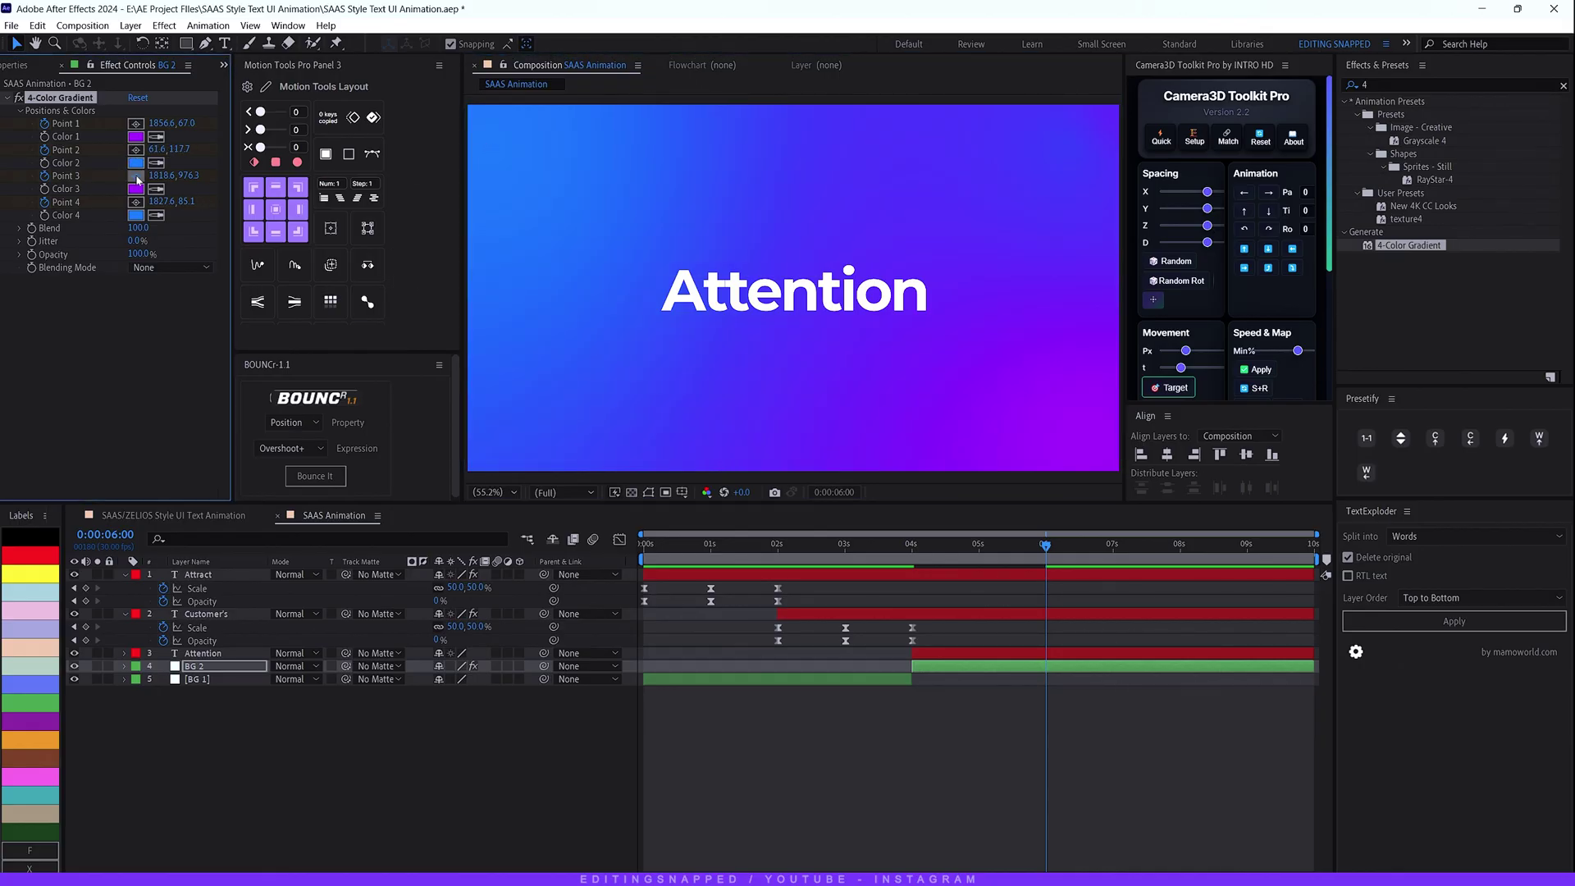
click(493, 451)
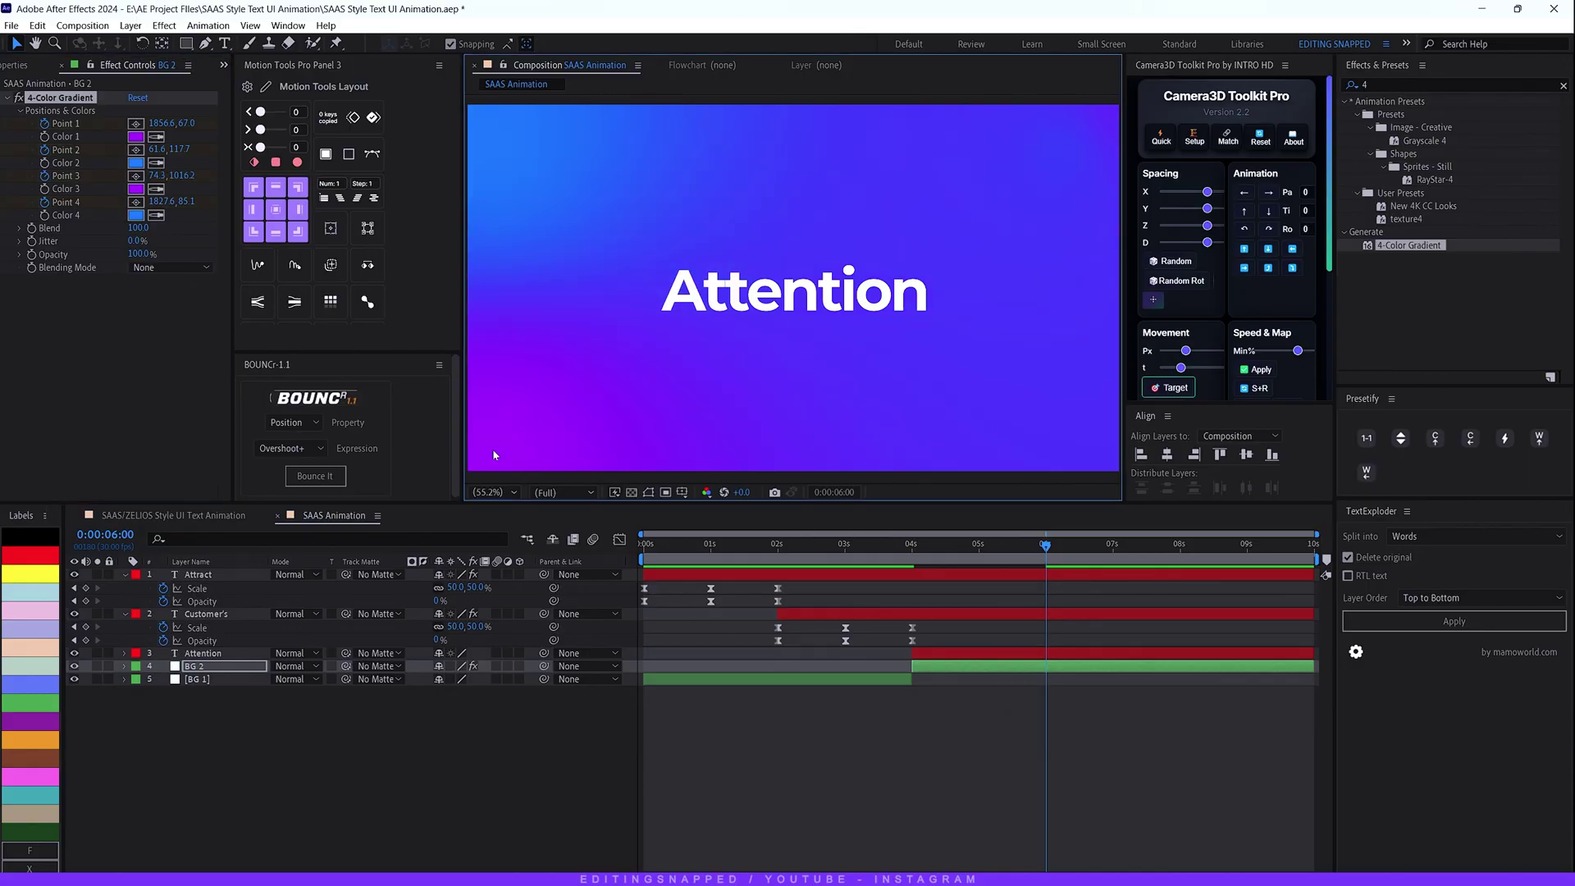
click(136, 202)
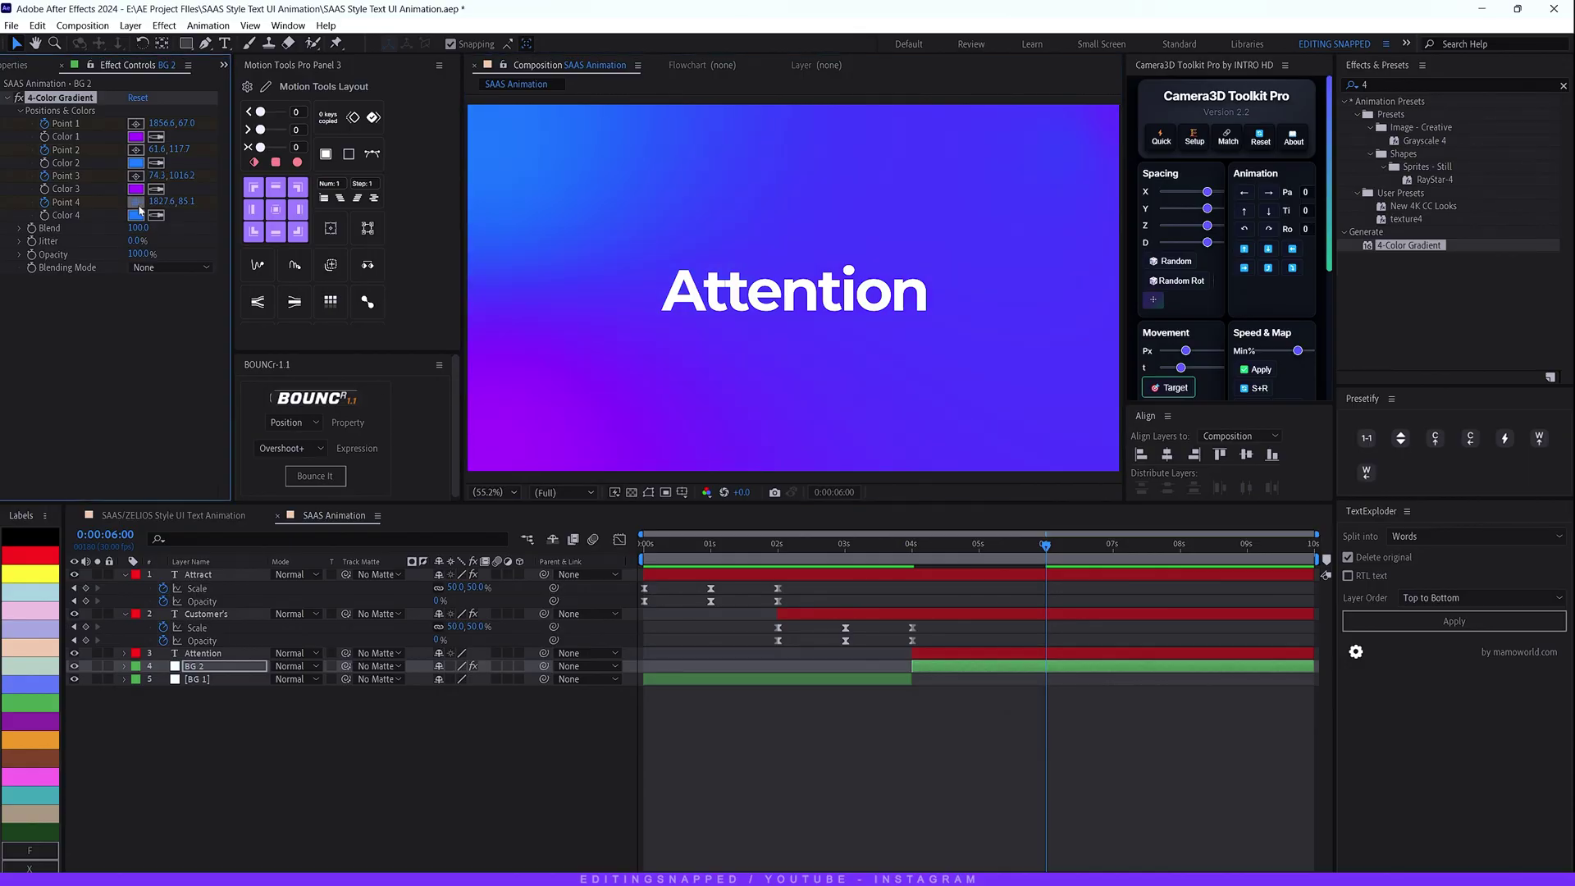
click(1095, 446)
drag(1045, 544, 913, 554)
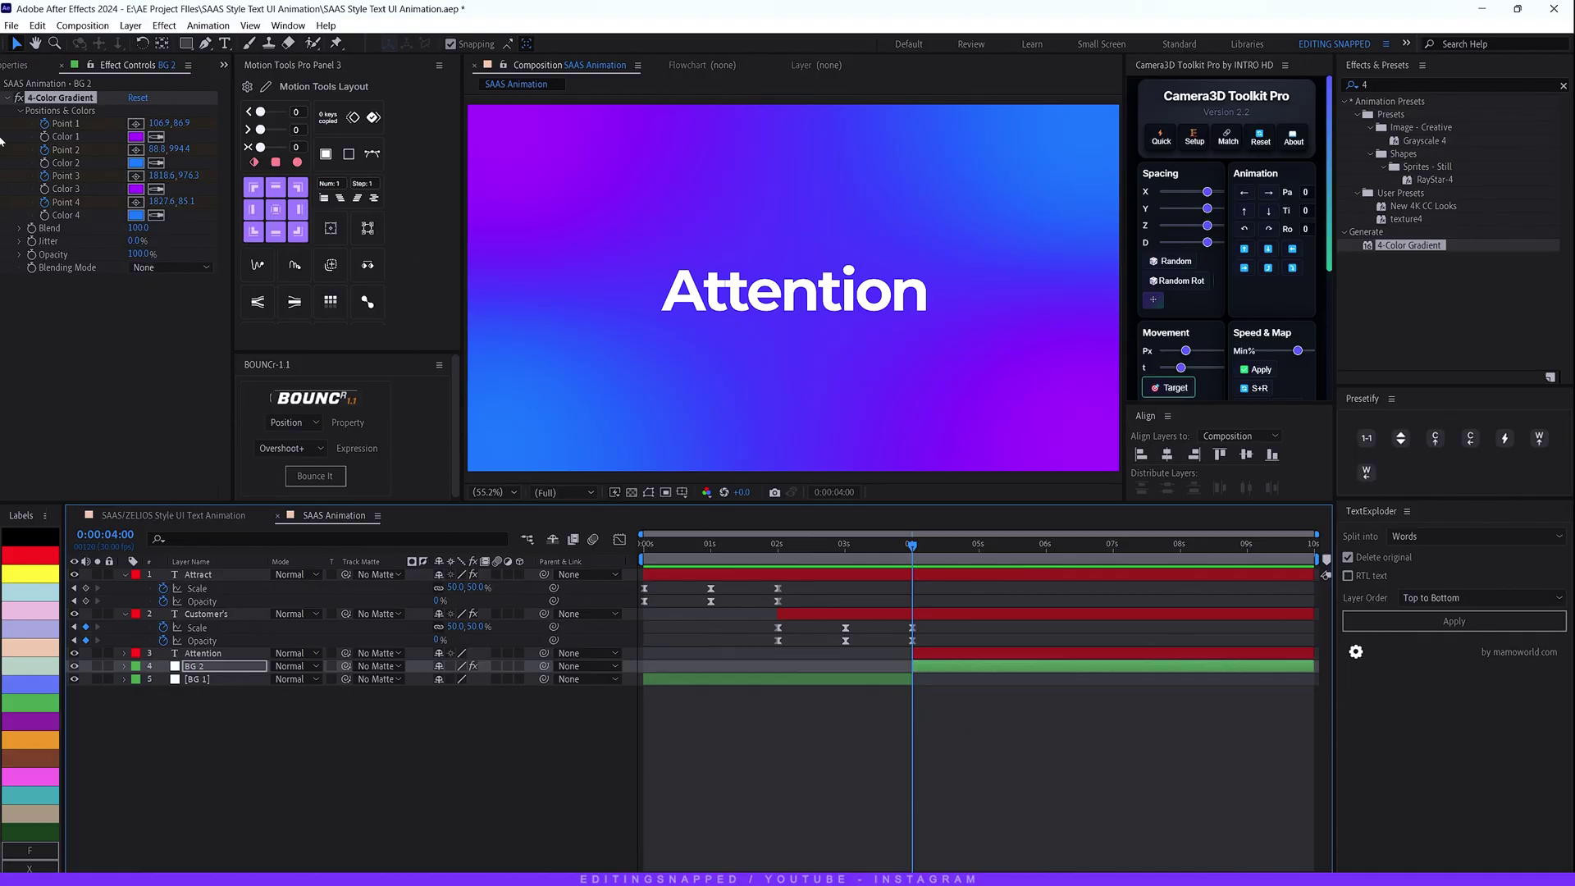
- Add the expression wiggle(2,50) to gradient Point 1 and preview the drifting background
alt+click(44, 124)
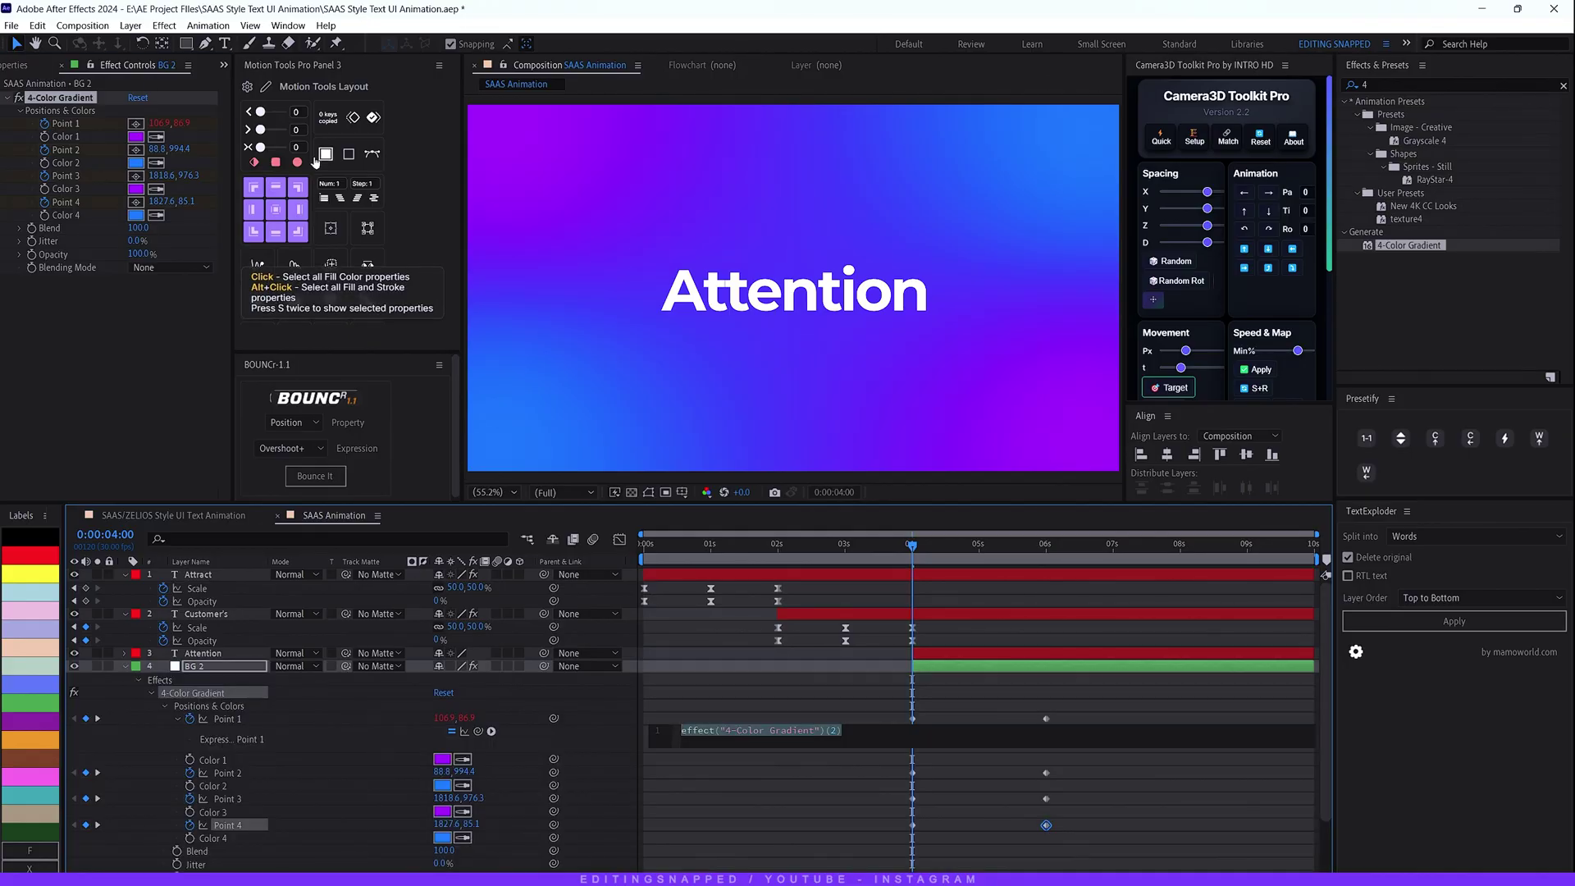
text(wiggle)
key(Return)
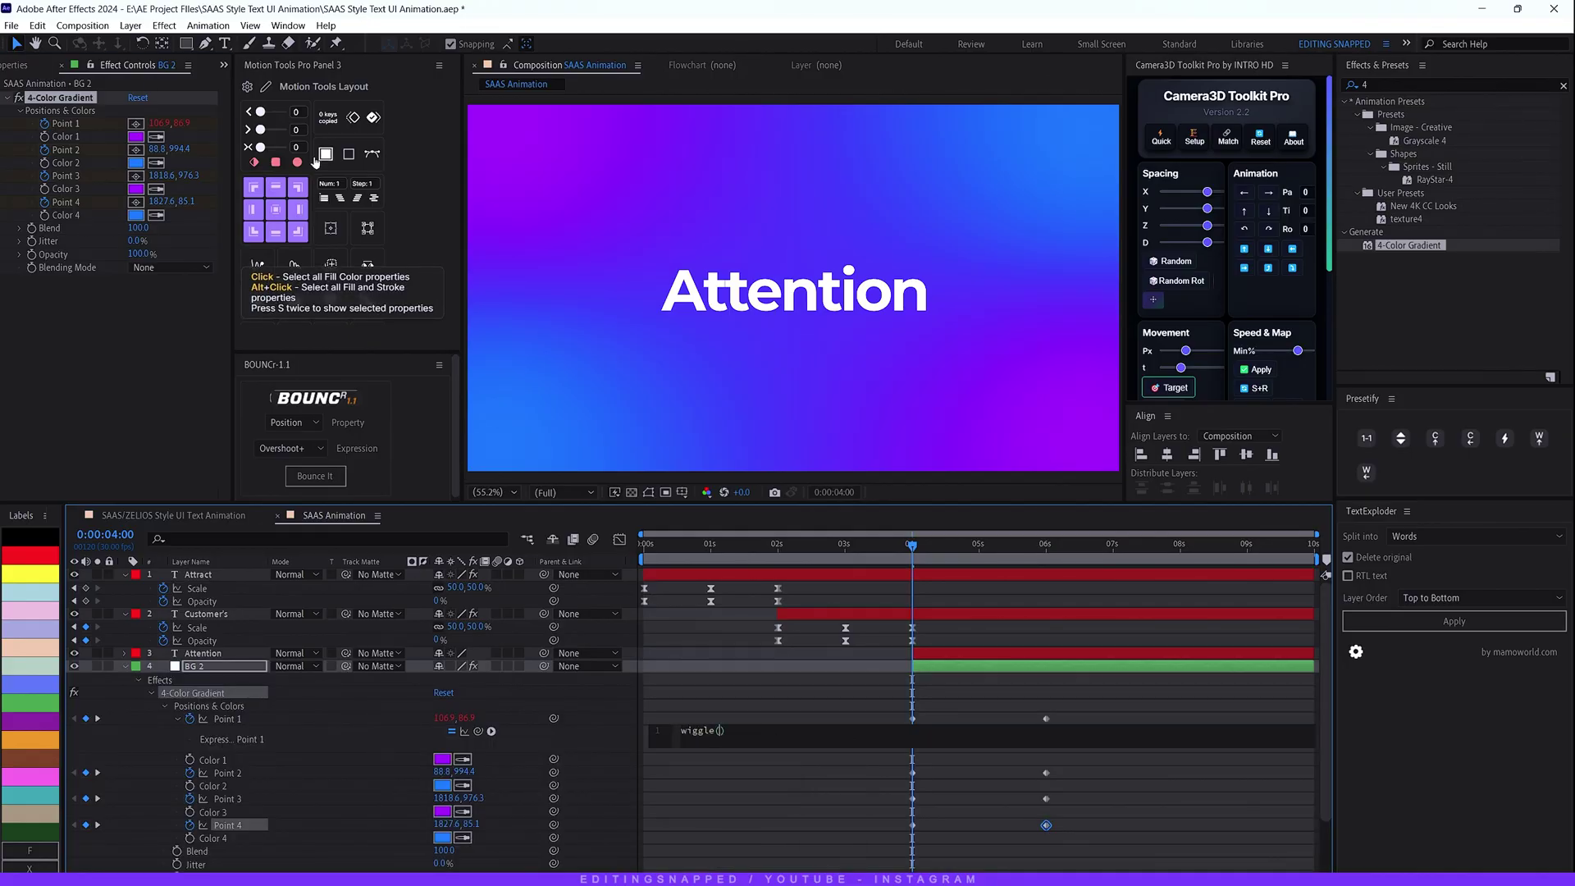
text(2,50)
key(KP_Enter)
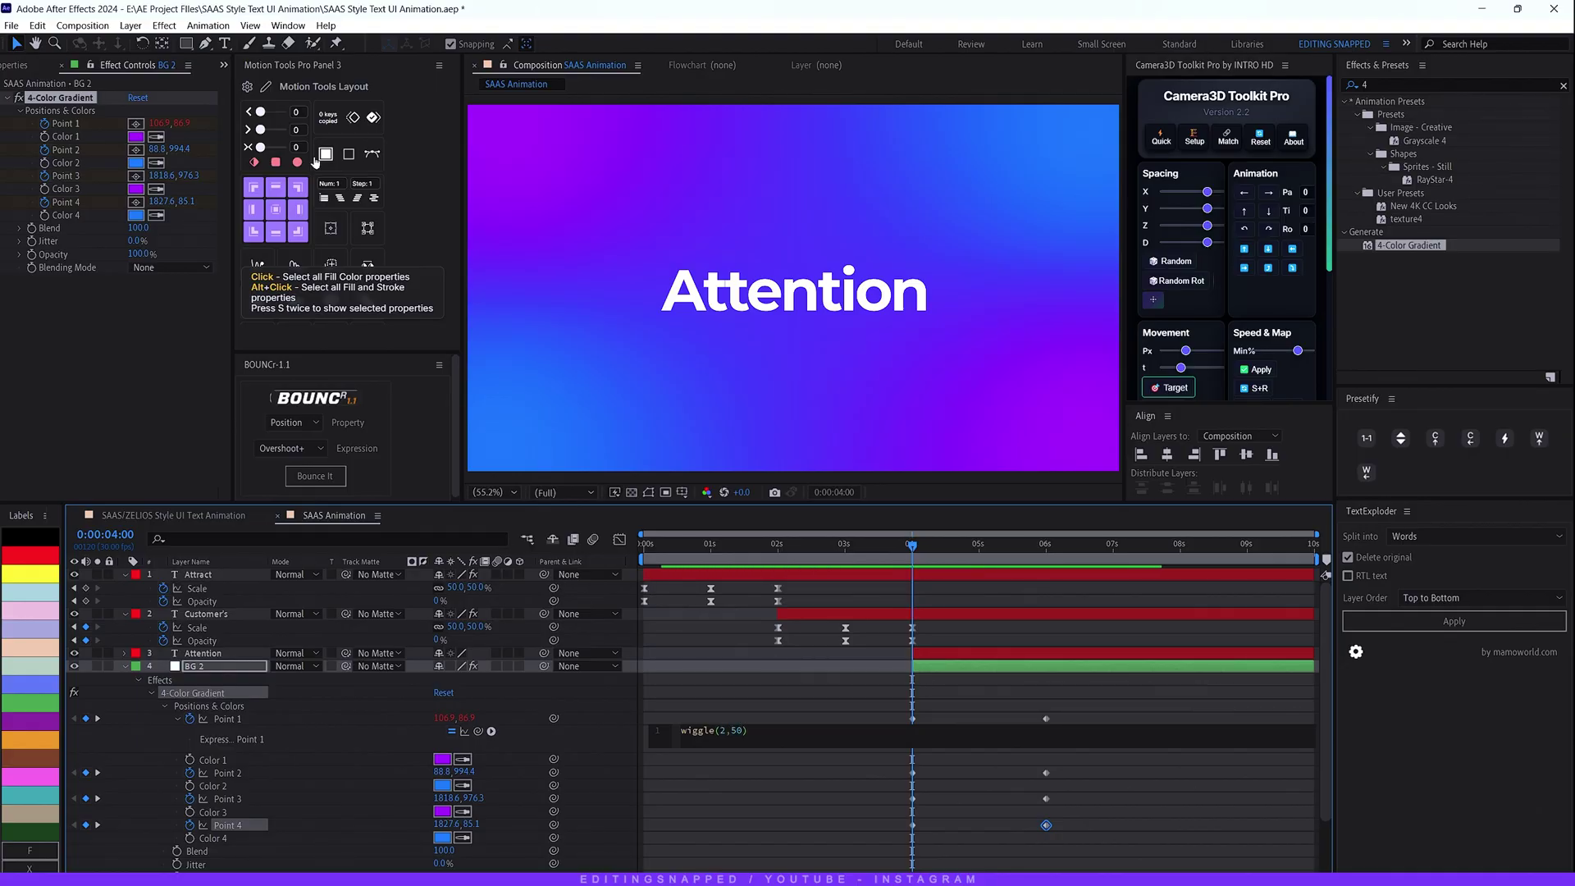
drag(819, 544, 923, 546)
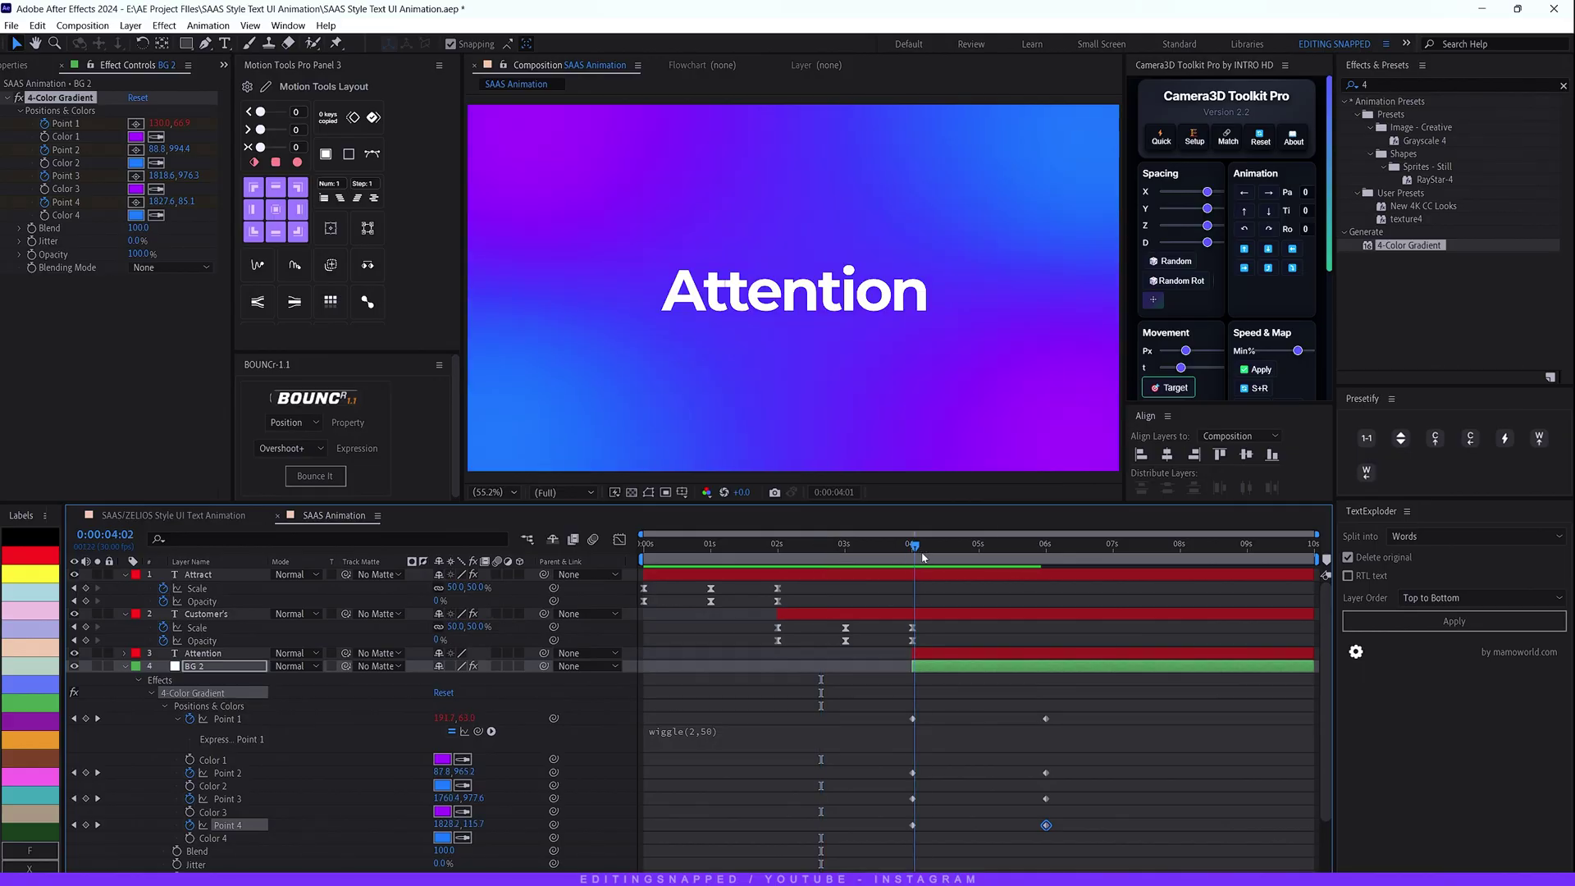
key(space)
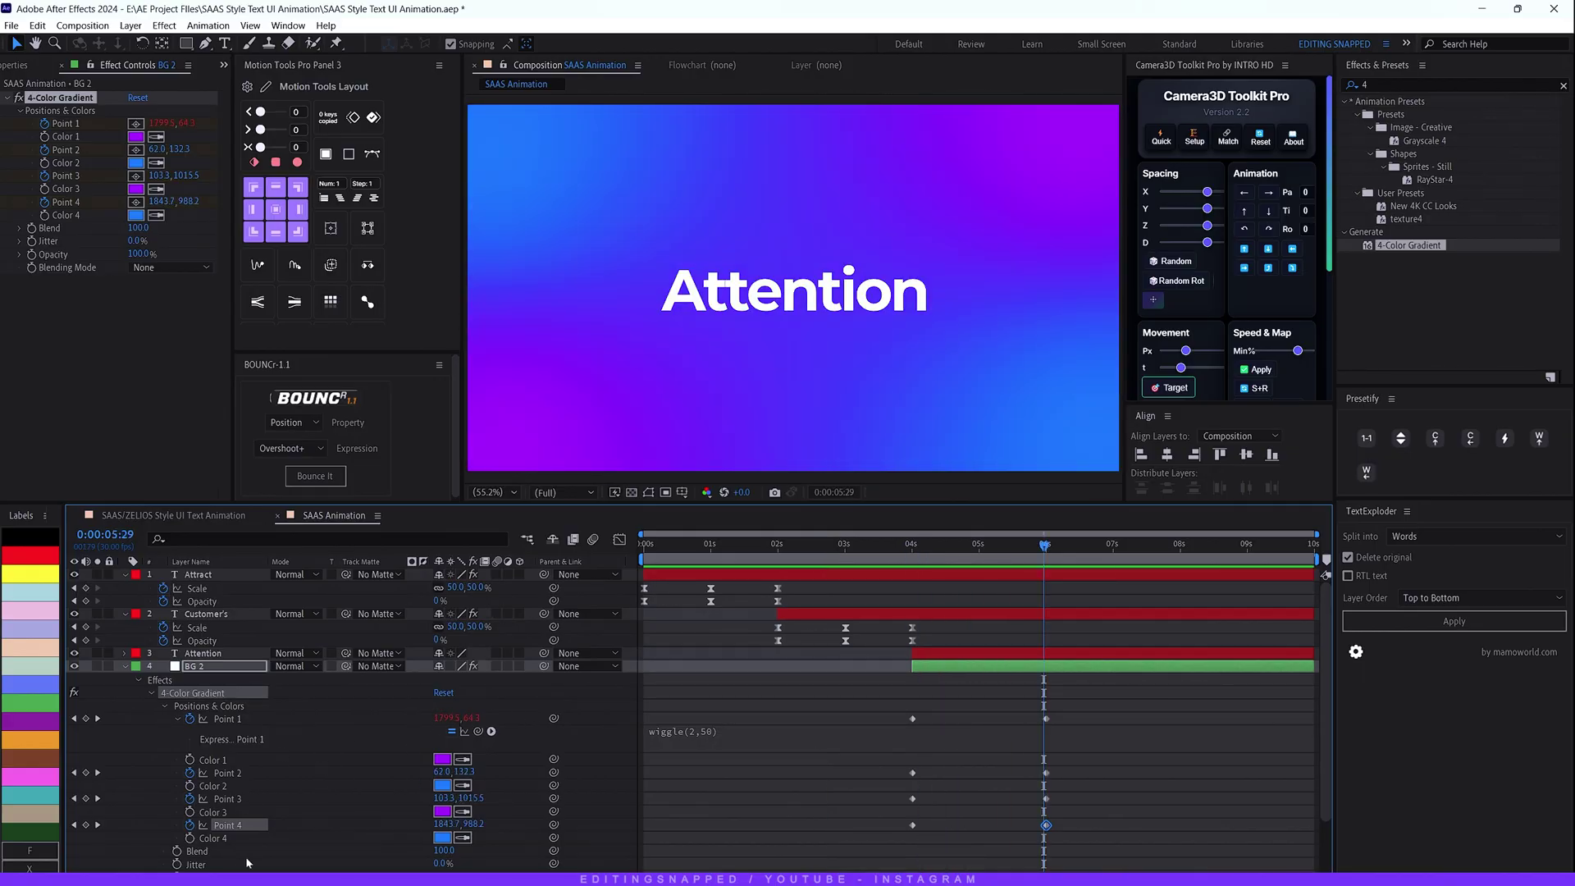
- Copy Point 1's expression only and paste it onto gradient Points 2, 3 and 4
click(224, 720)
right_click(233, 727)
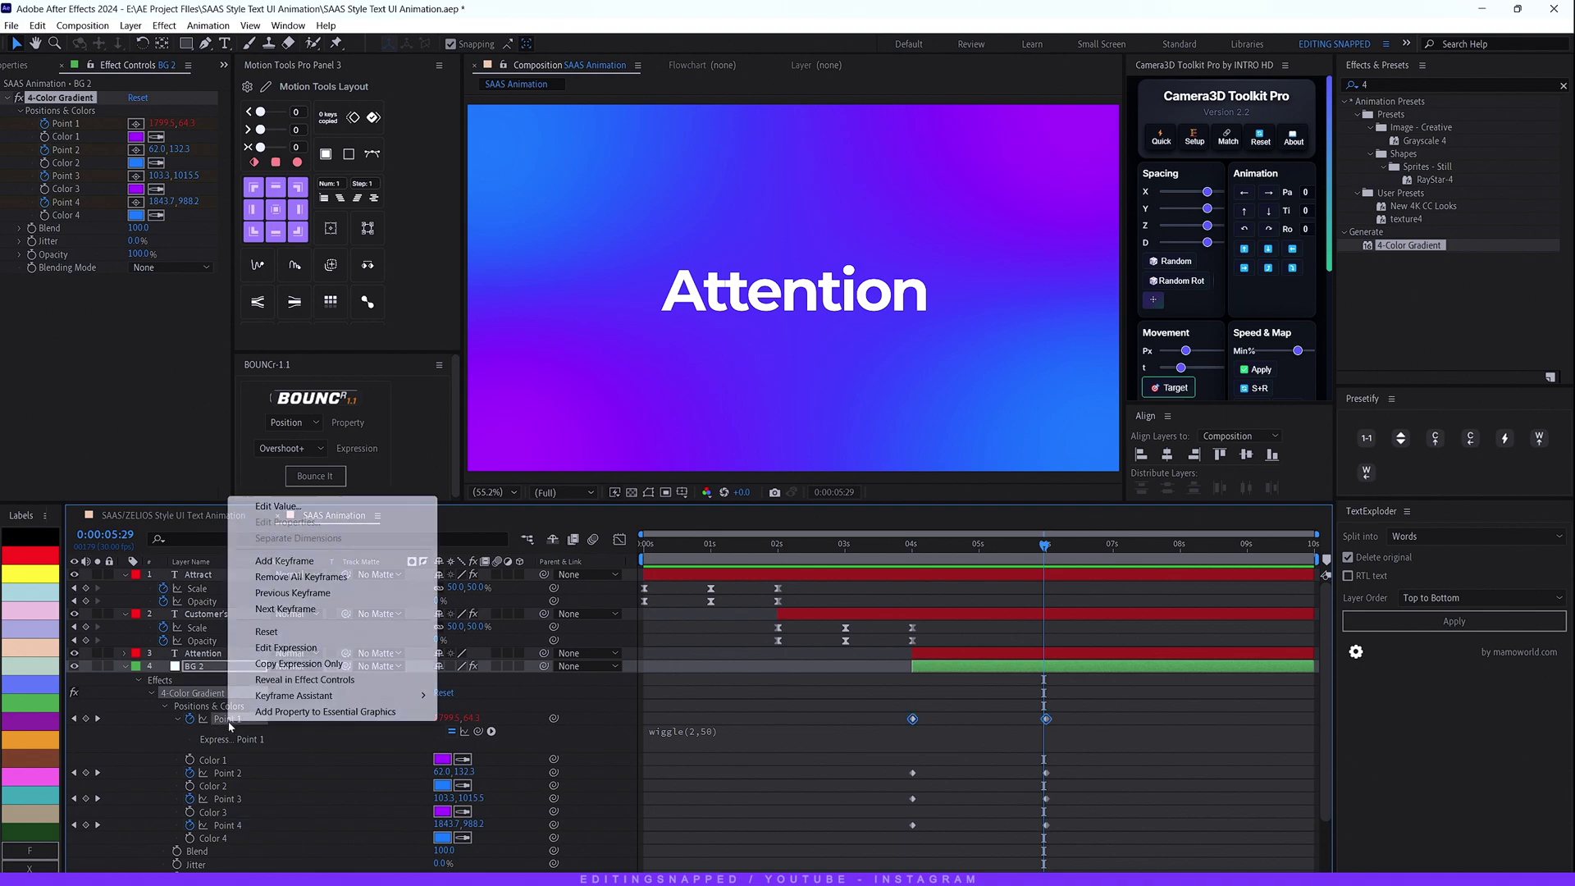
click(277, 666)
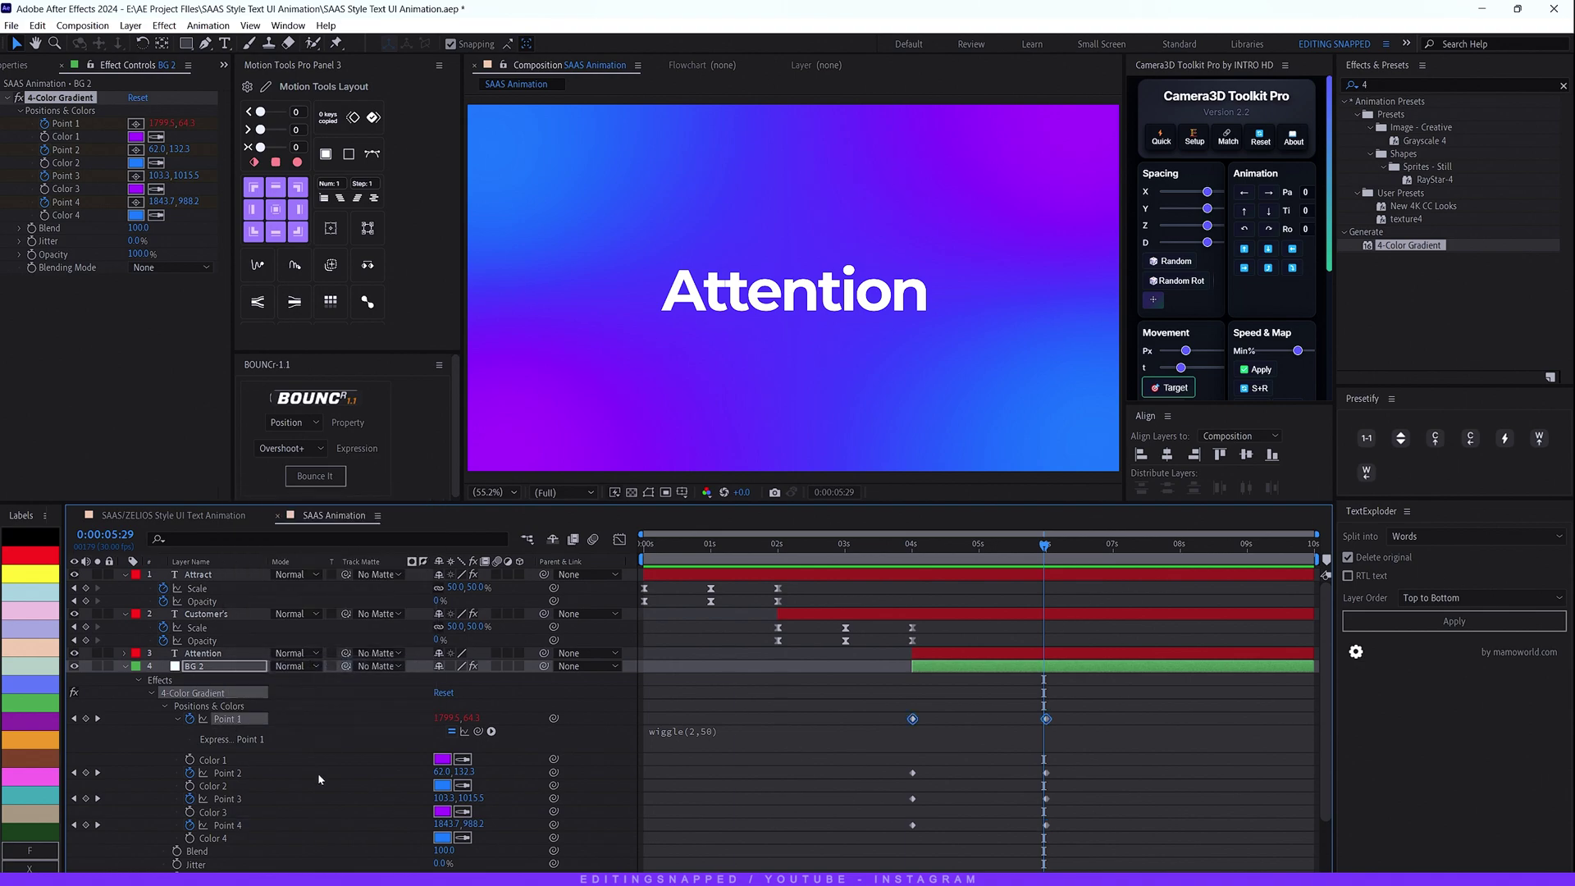
click(230, 777)
key(ctrl+v)
click(229, 798)
key(ctrl+v)
click(230, 827)
key(ctrl+v)
mouse_move(903, 568)
mouse_down()
mouse_move(1093, 574)
mouse_move(880, 577)
mouse_move(912, 566)
mouse_up()
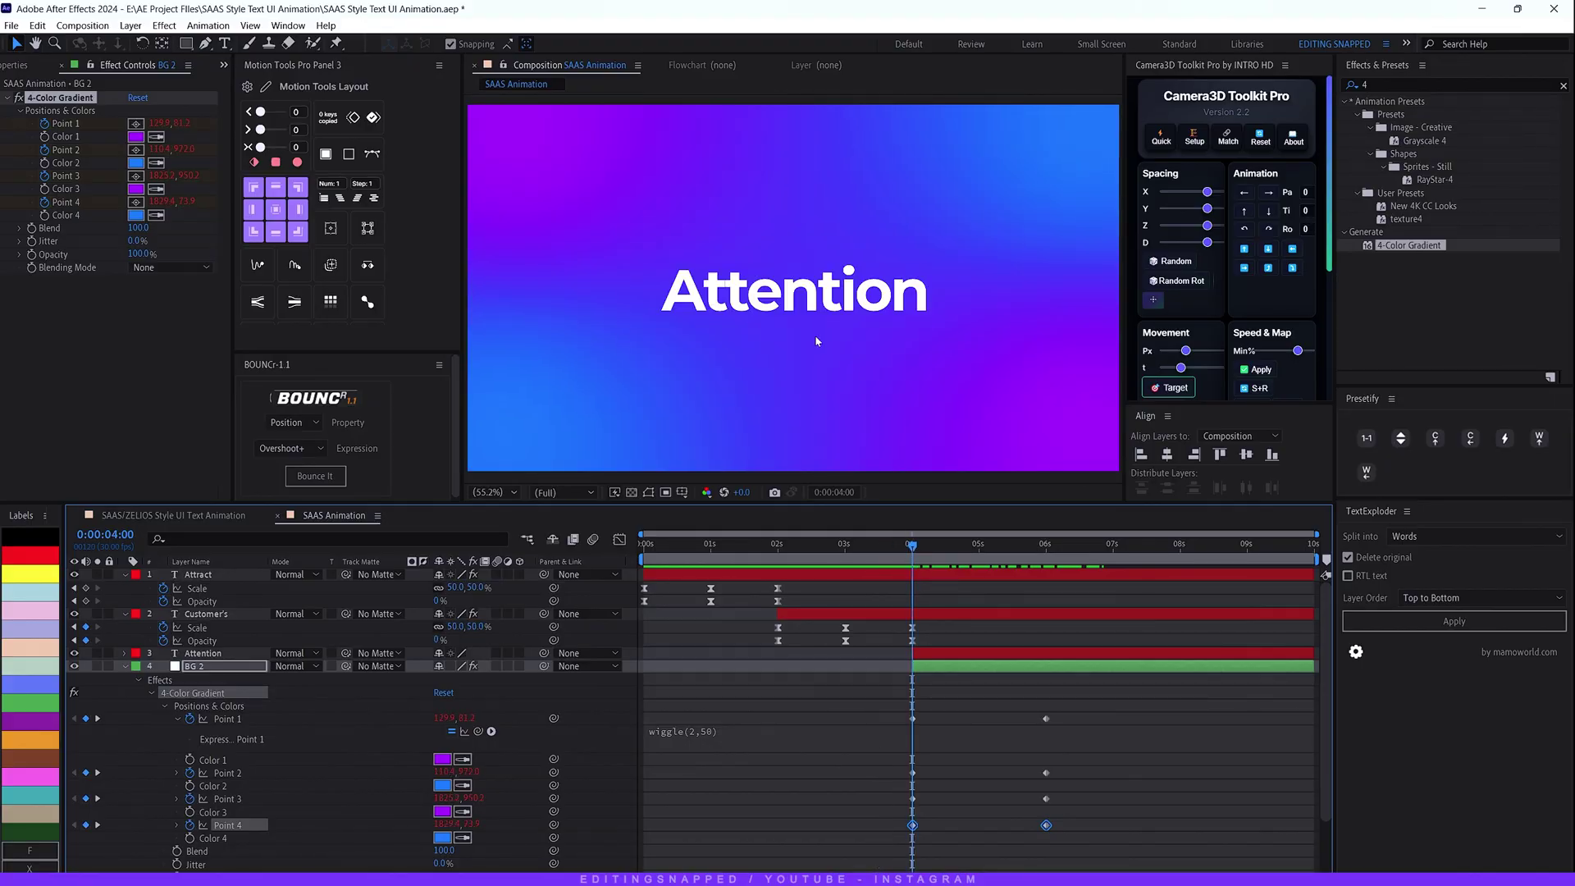
- Paste Customer's scale and opacity keyframes onto Attention and preview its entrance
click(935, 655)
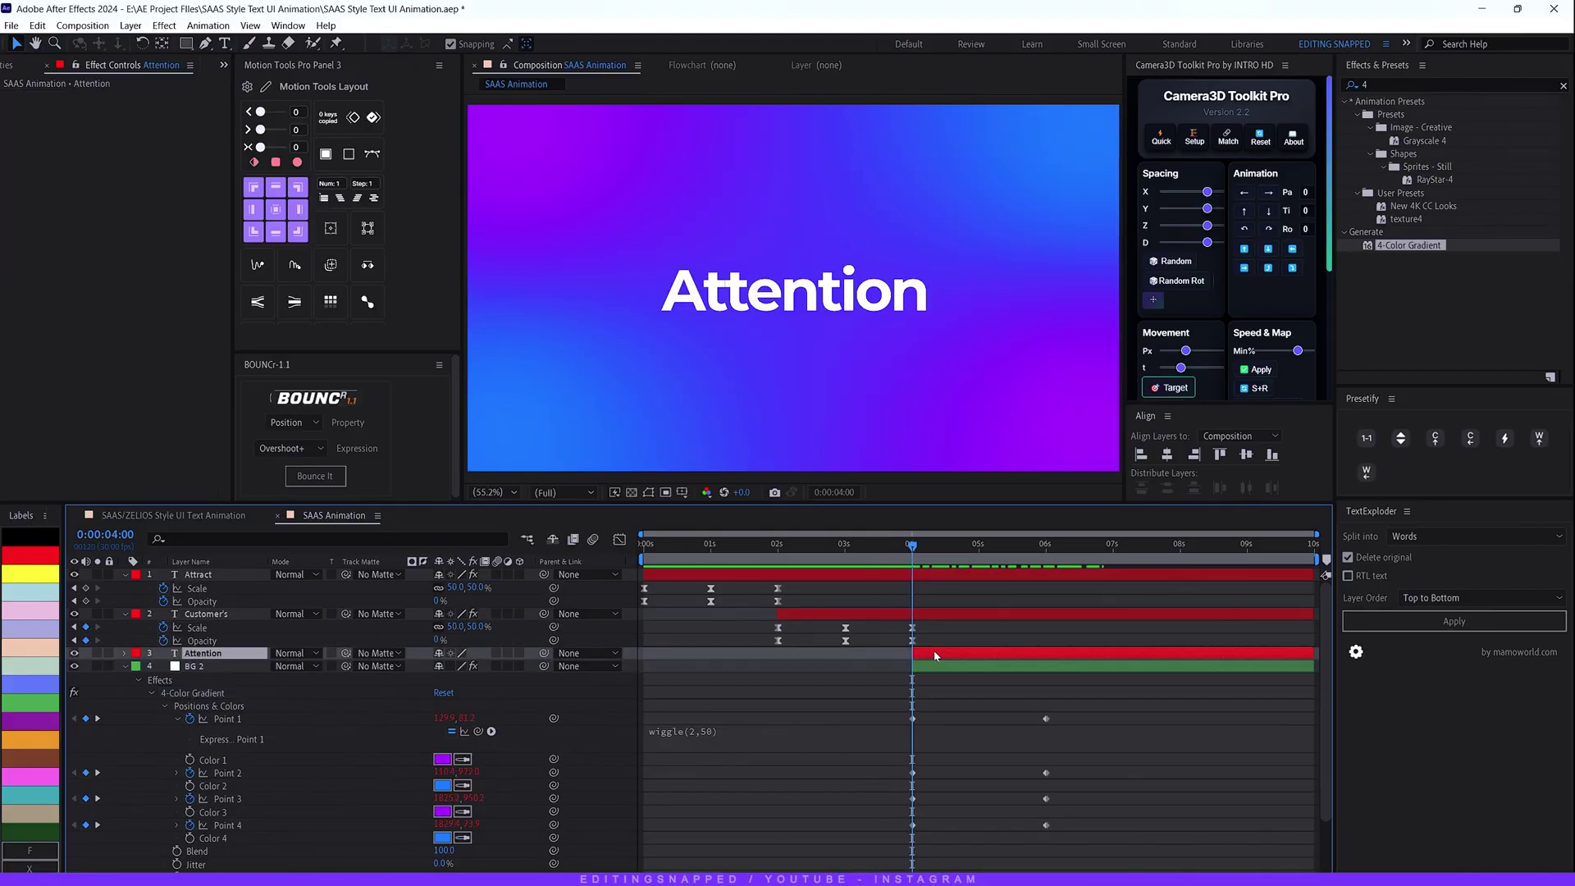
drag(955, 625, 789, 629)
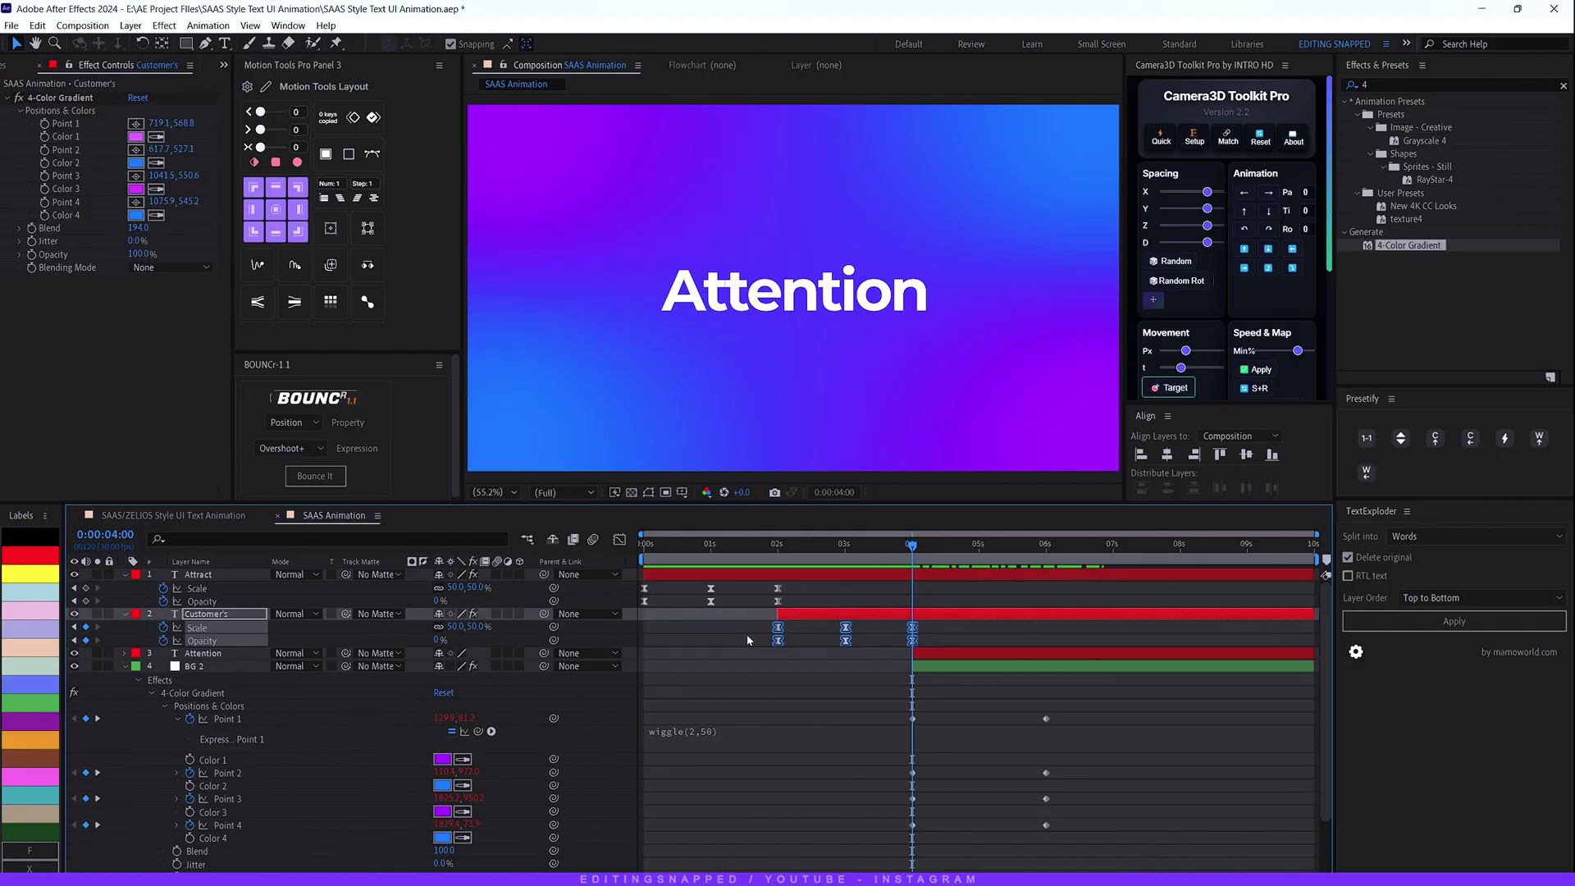
click(932, 653)
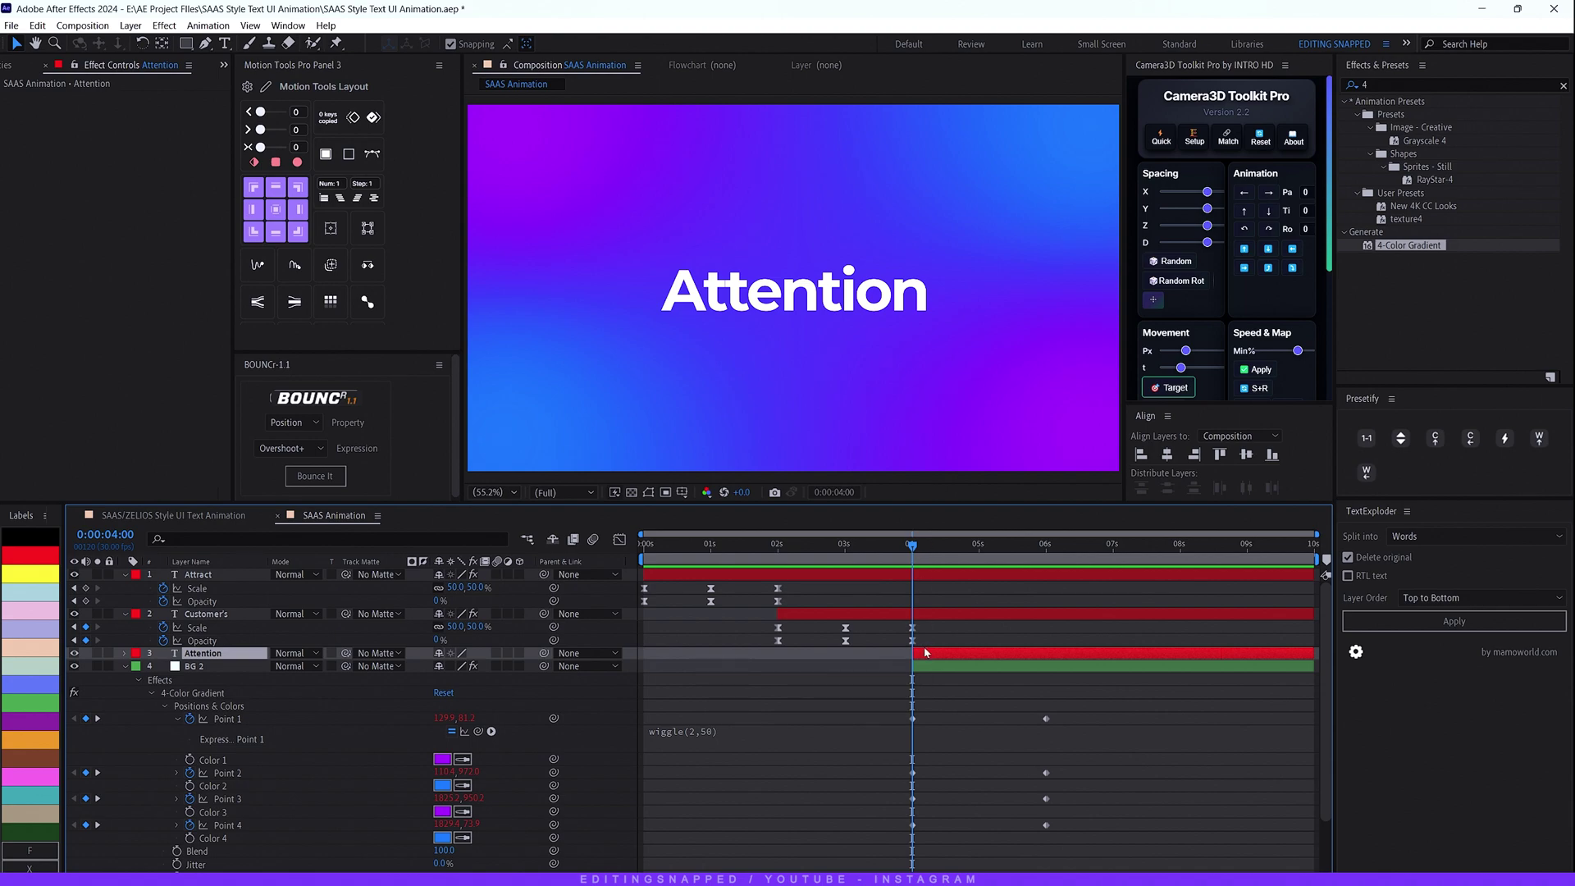
drag(925, 652, 928, 655)
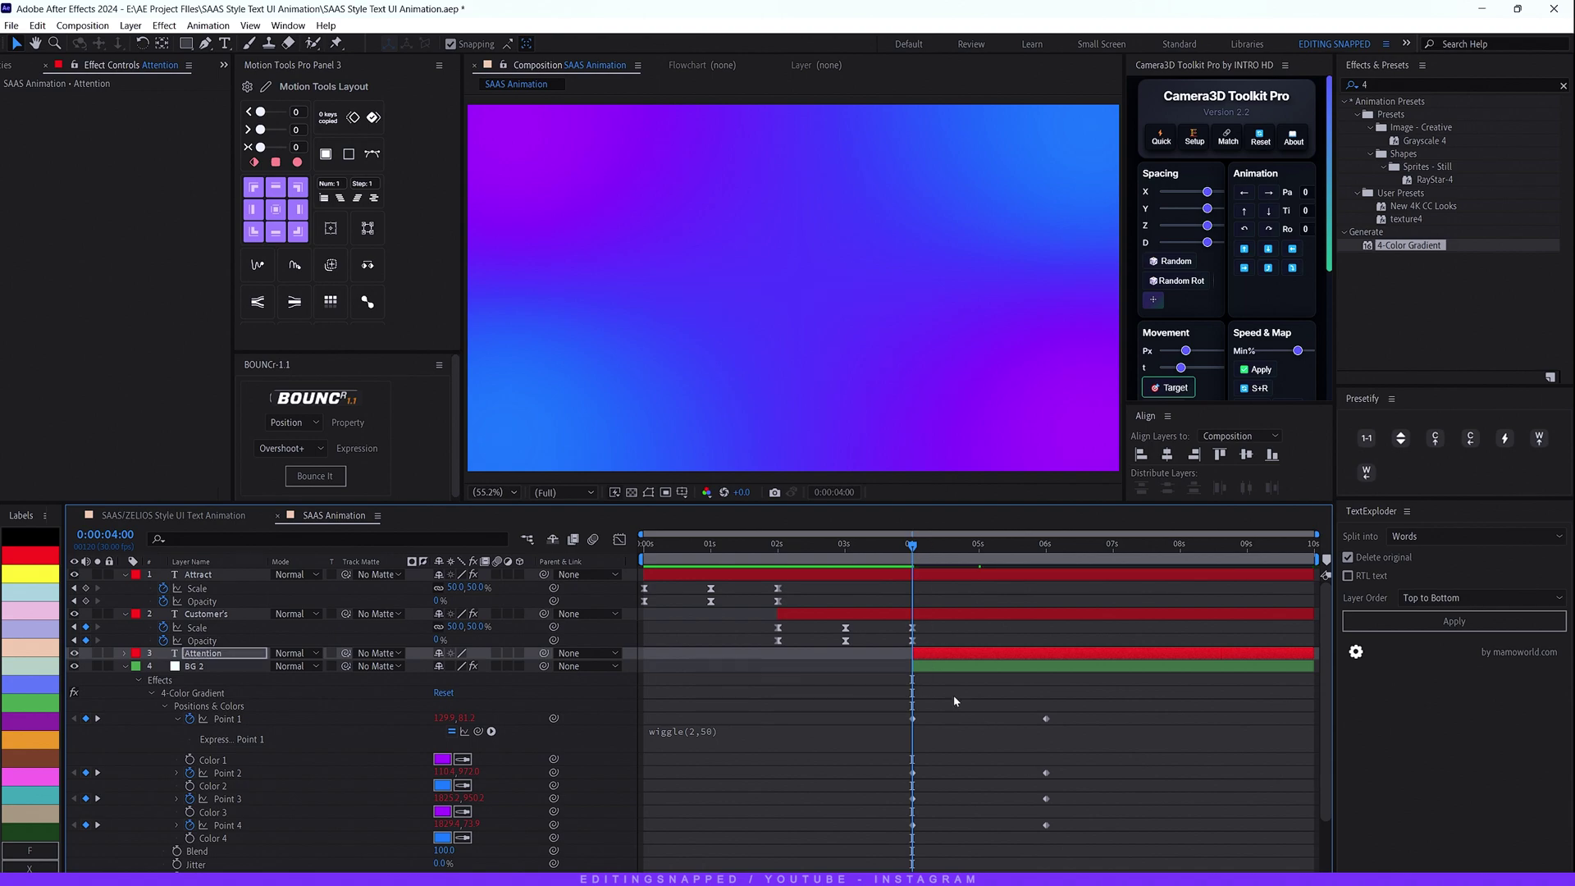
key(ctrl+v)
click(871, 558)
key(space)
drag(871, 558, 1044, 560)
- Easy-ease all eight BG 2 gradient point keyframes with F9
click(215, 692)
key(u)
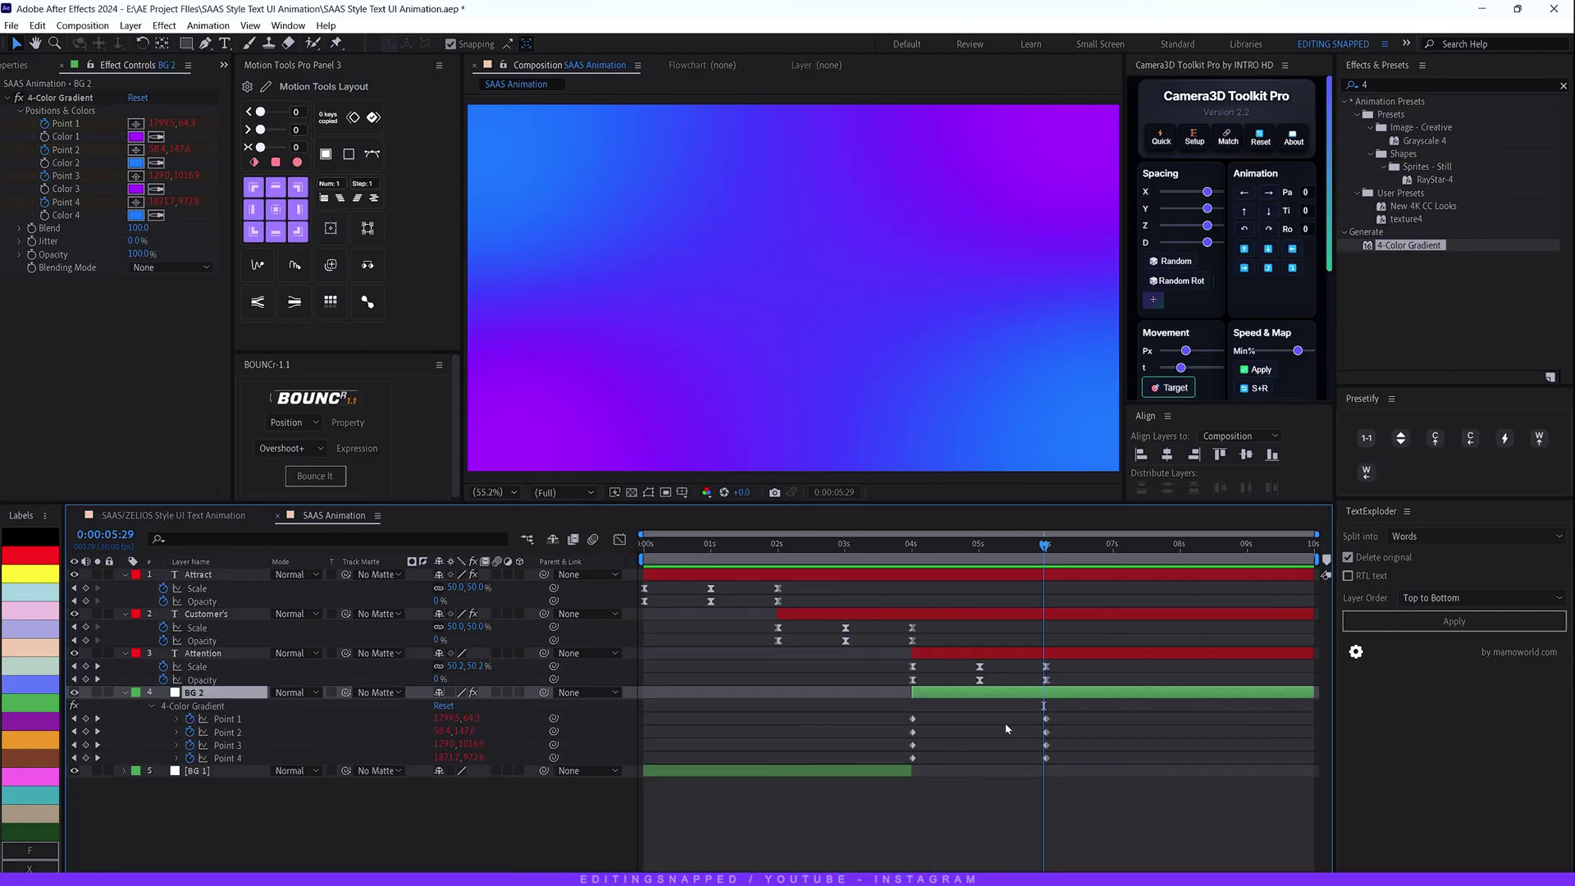
drag(1108, 713, 871, 767)
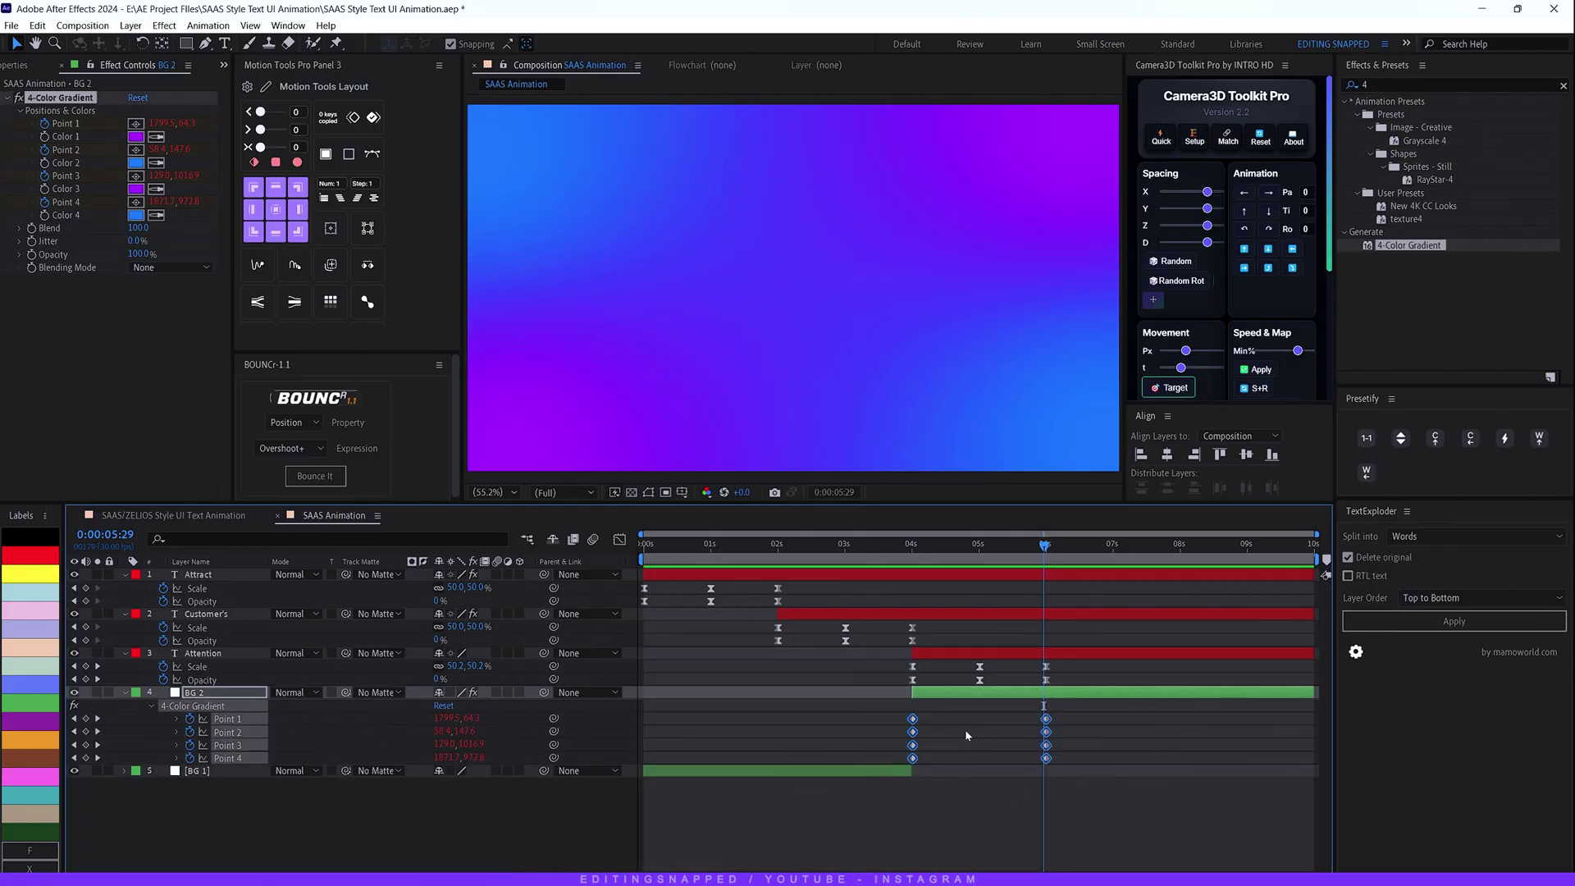
key(F9)
click(796, 809)
drag(935, 545, 648, 577)
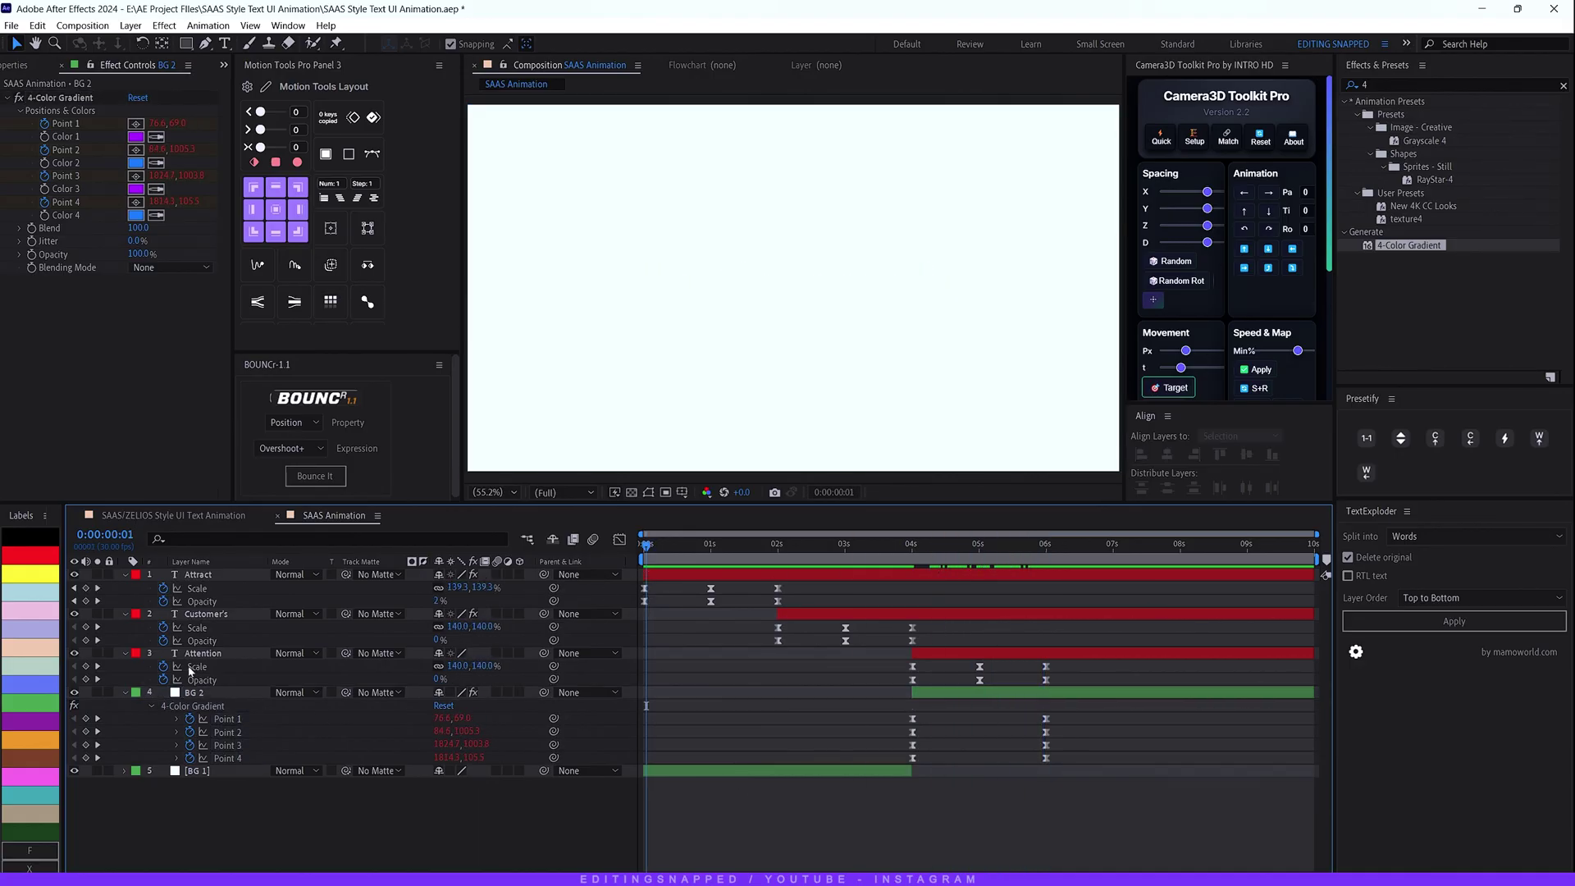
- Select all layers and collapse their properties in the timeline
click(197, 574)
shift+click(204, 695)
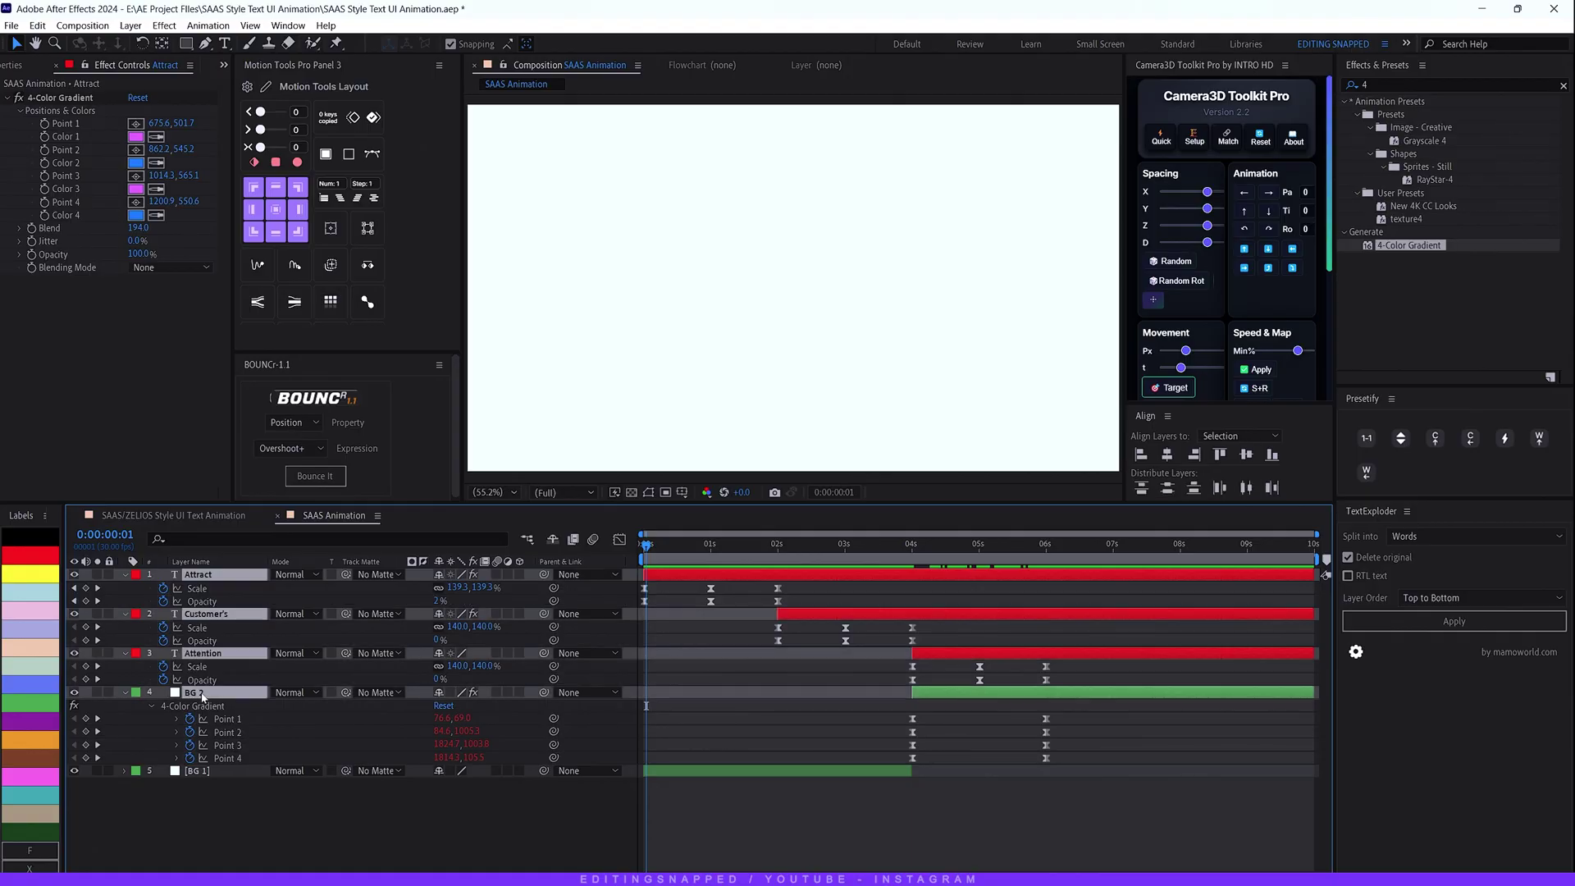
key(u)
click(253, 712)
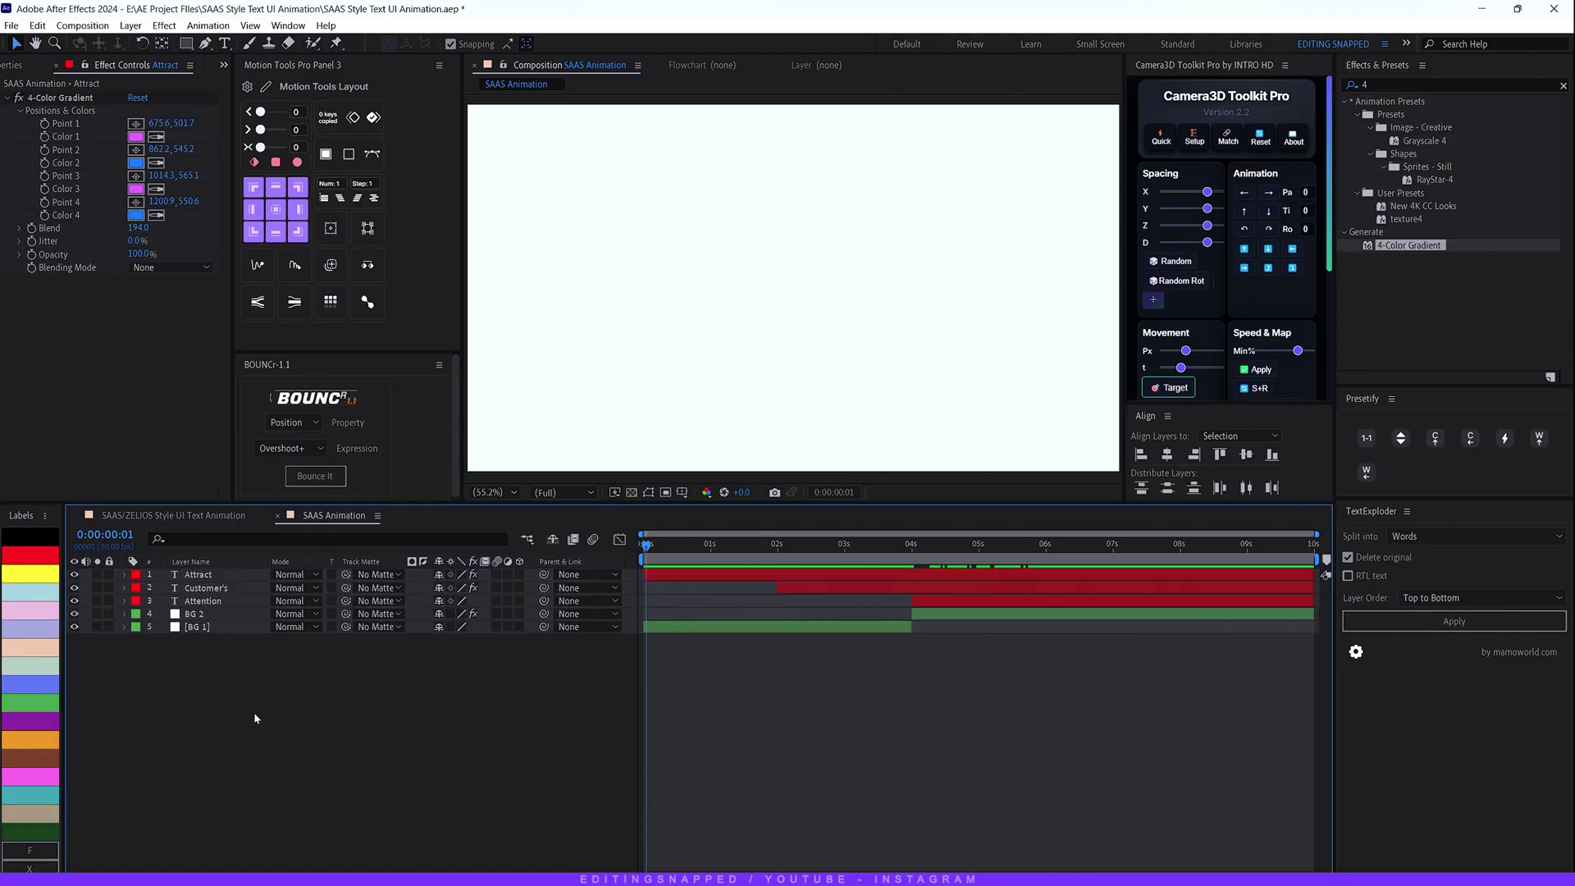
- Preview the animation, then select Attract with the Effects & Presets search ready
key(space)
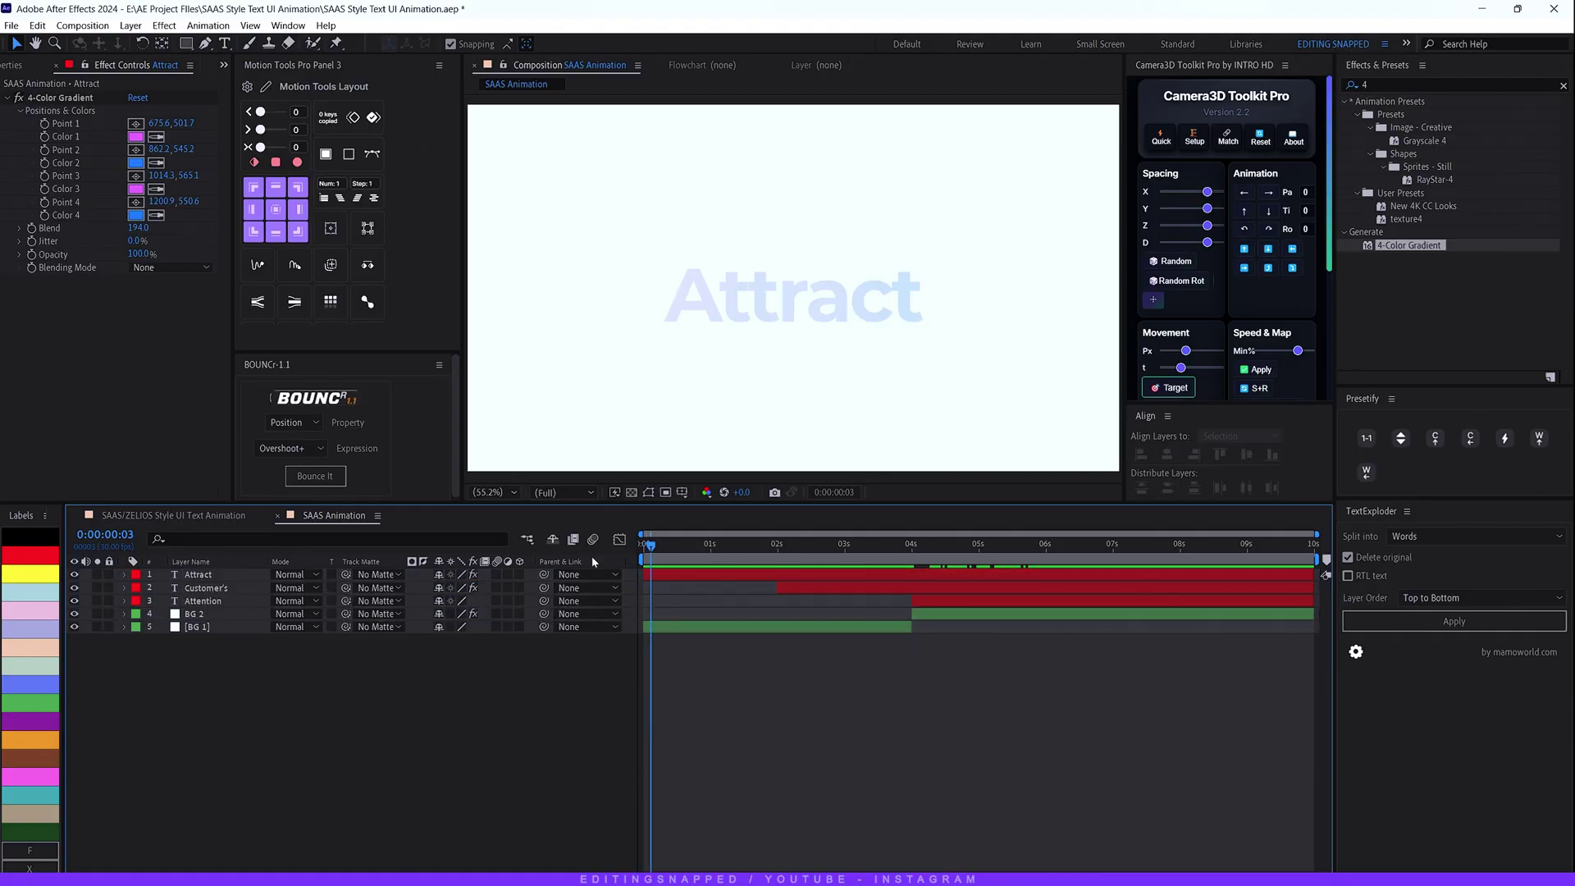
click(206, 578)
key(space)
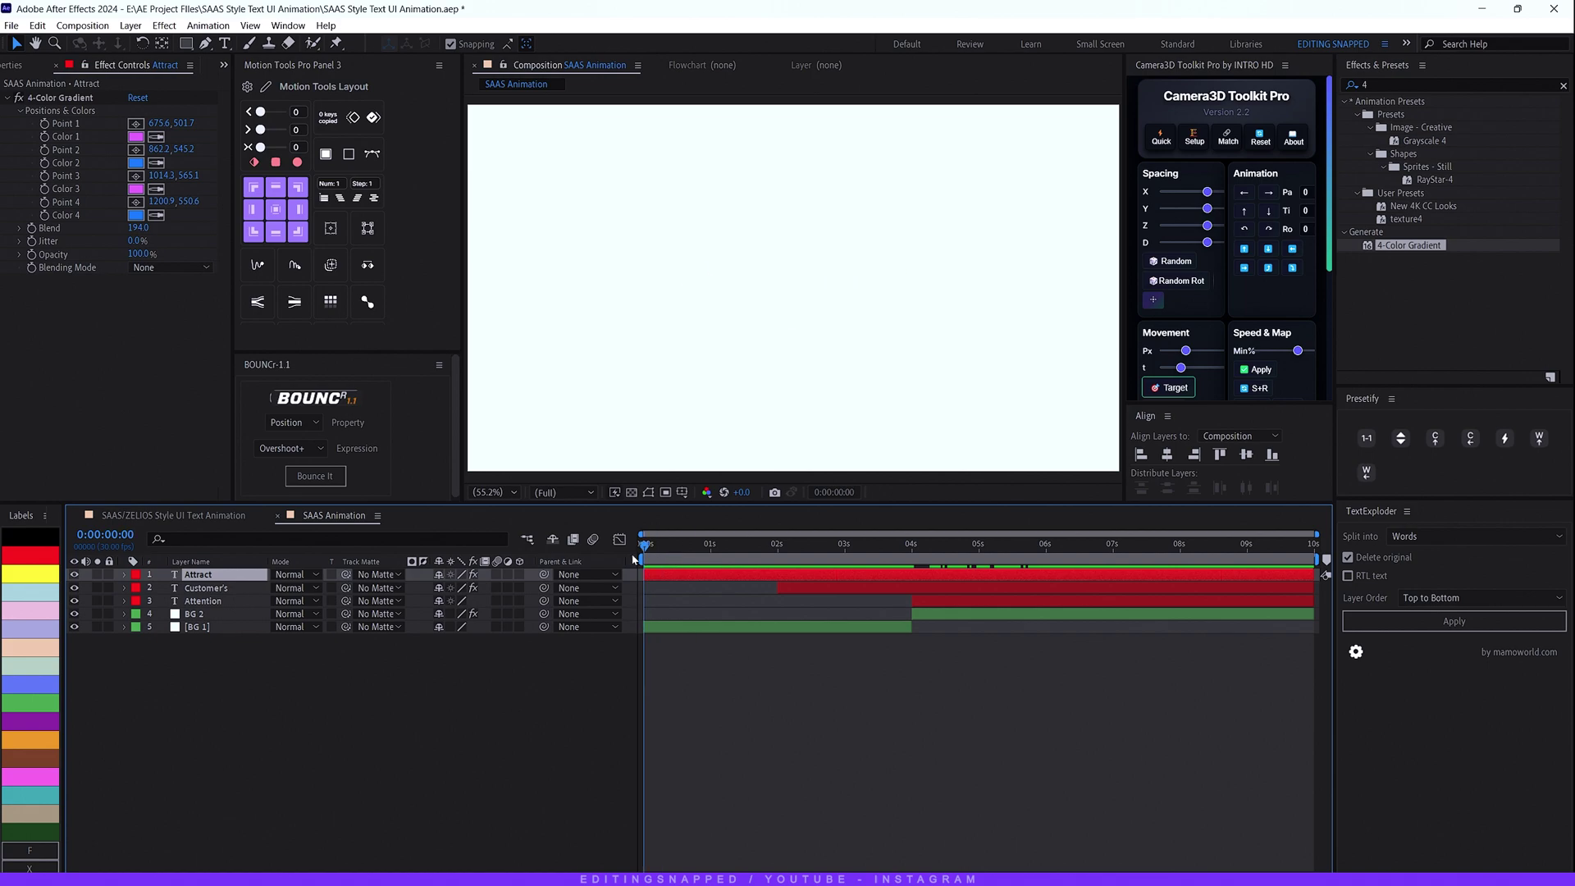
click(601, 688)
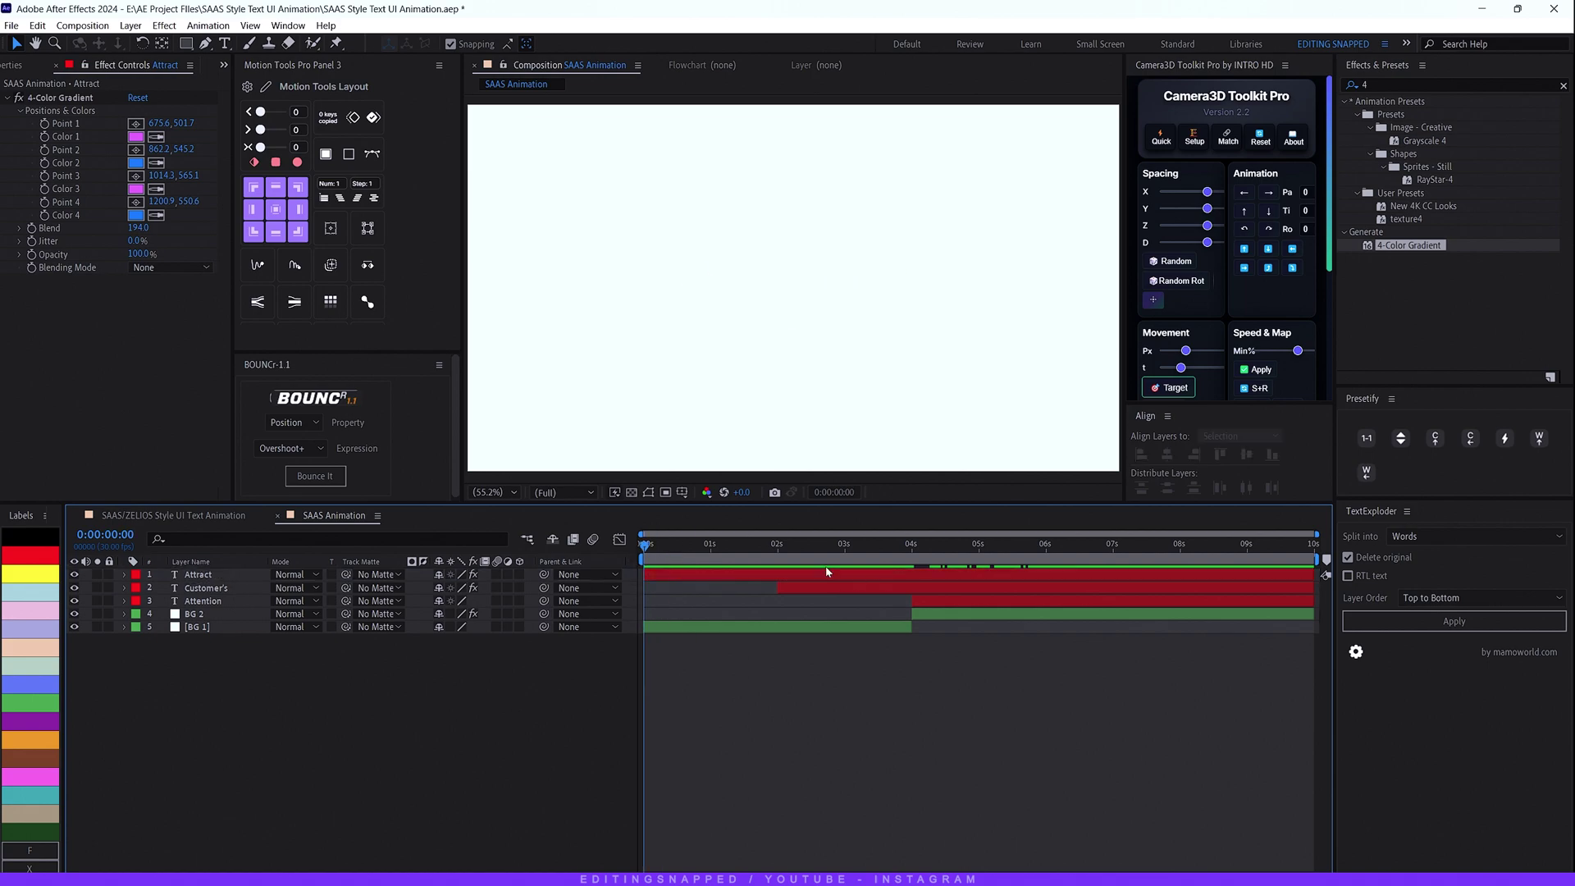
click(661, 574)
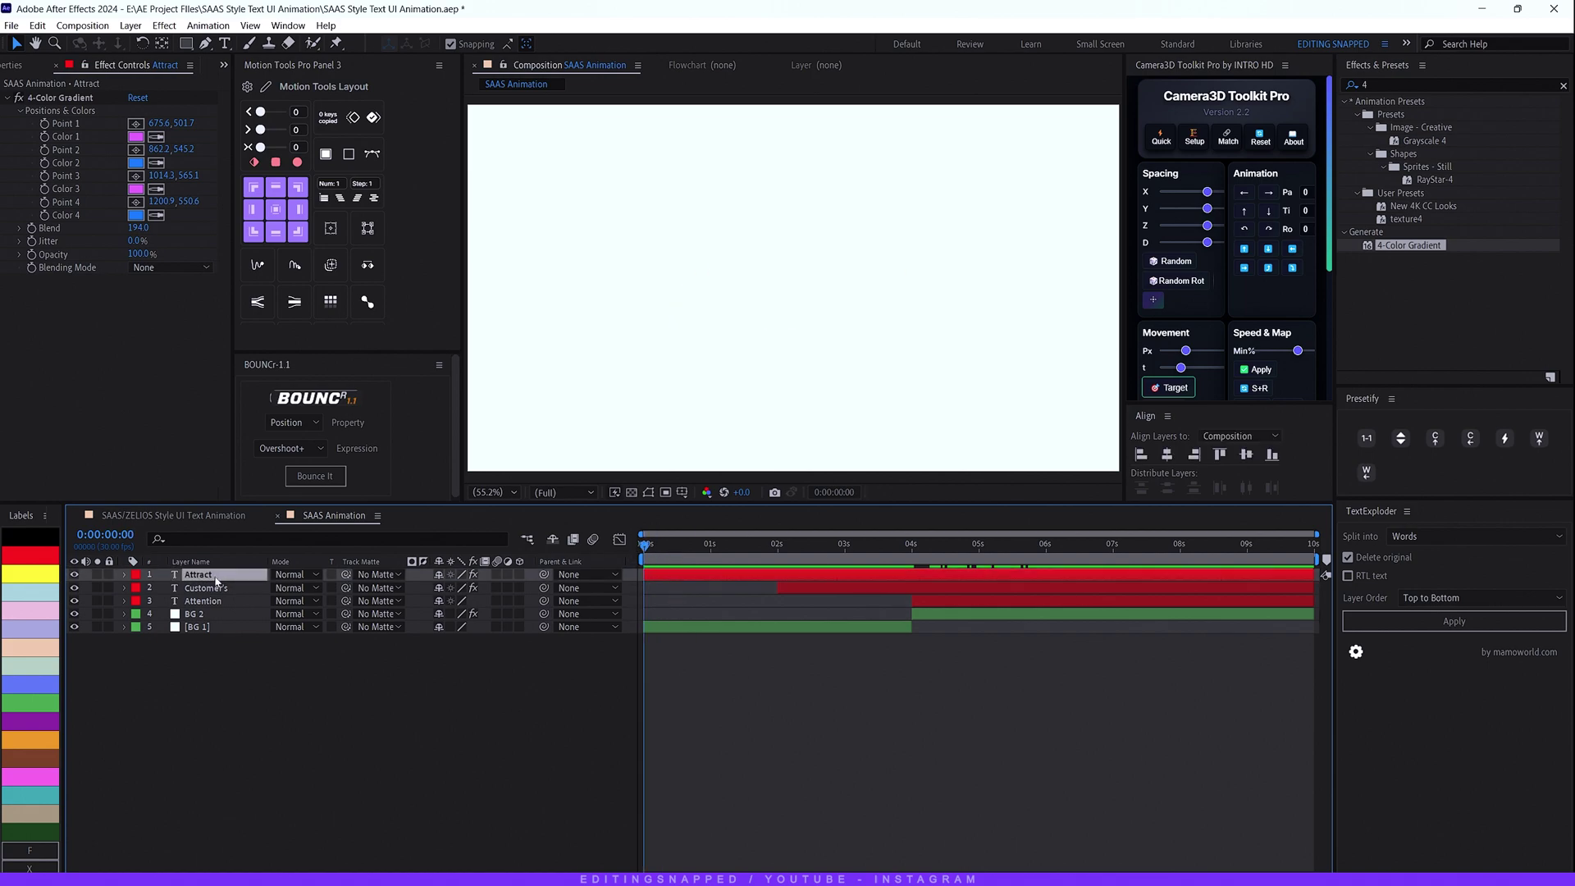
key(ctrl+5)
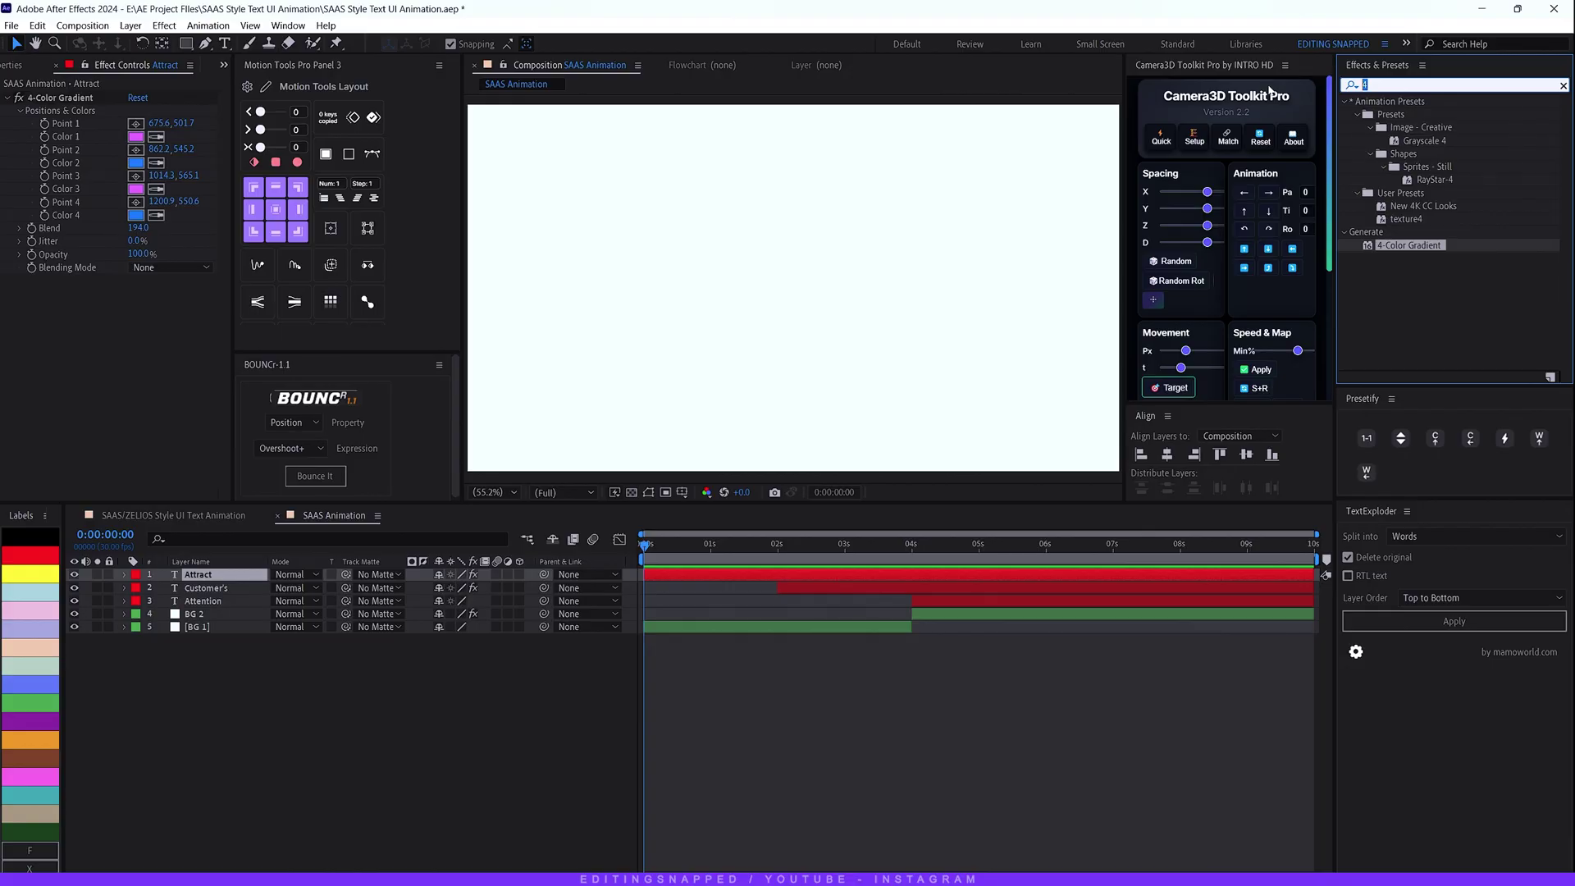
- Apply the gg_MotionTypeLite preset to the Attract layer and preview it
text(m)
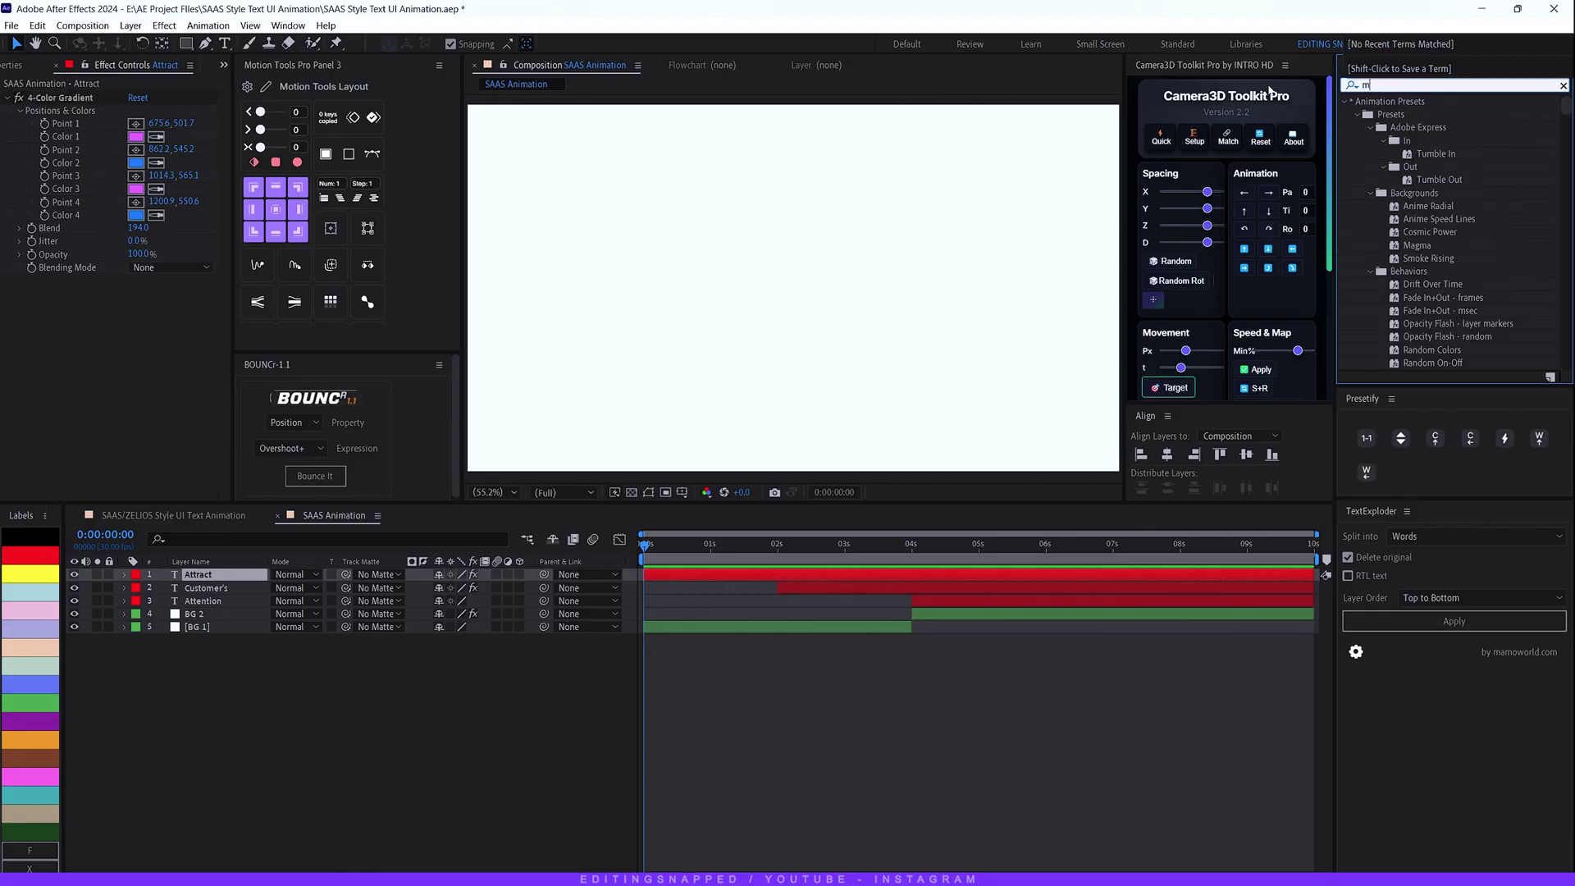
text(otiontype)
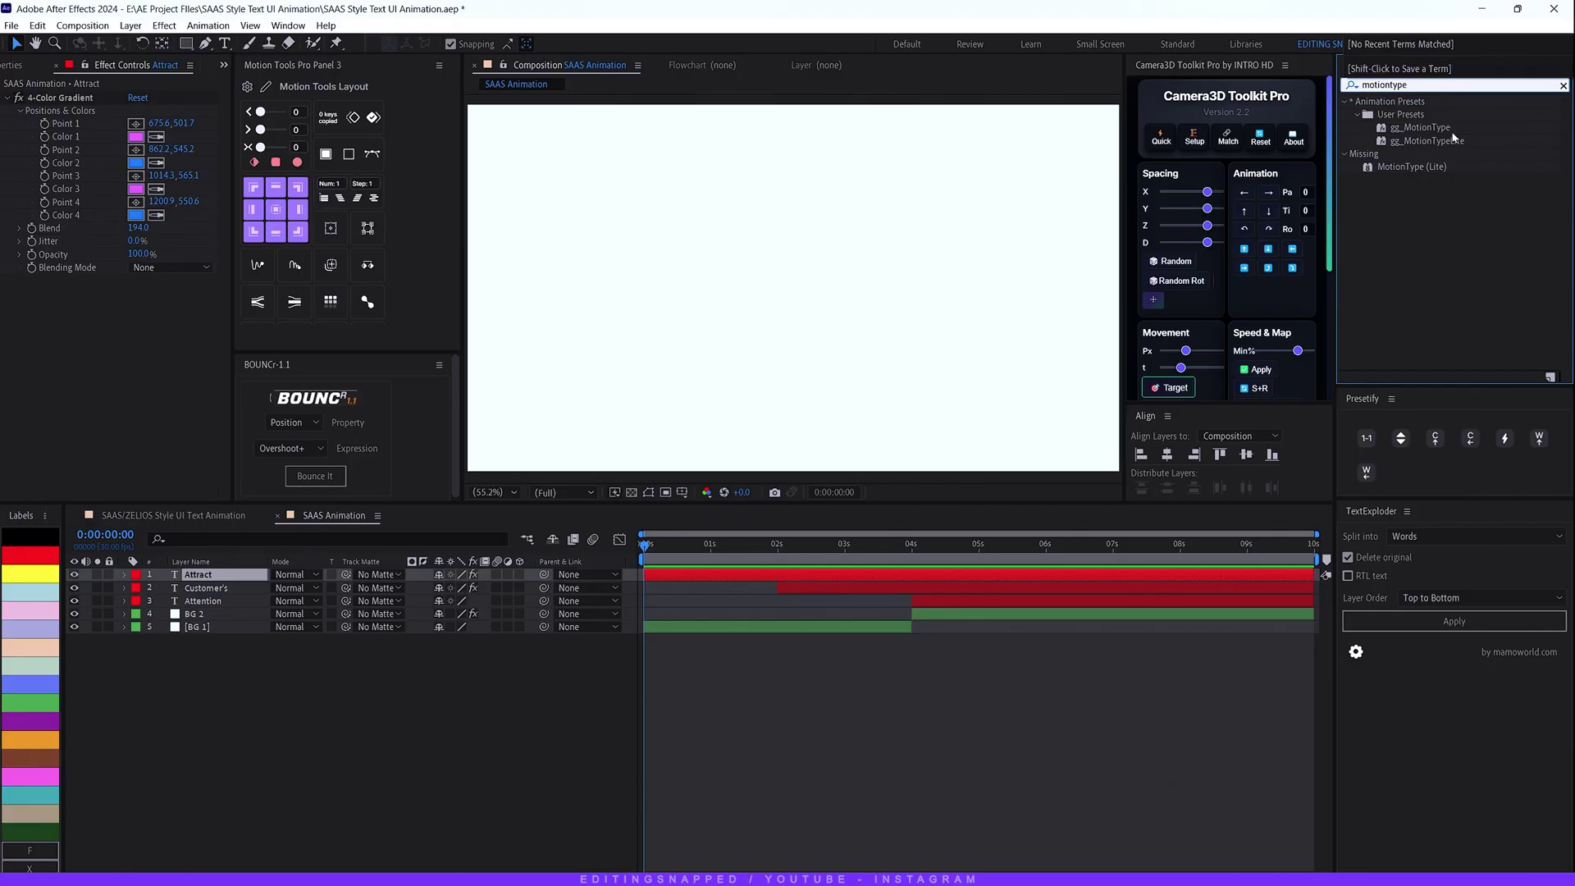
double_click(1429, 141)
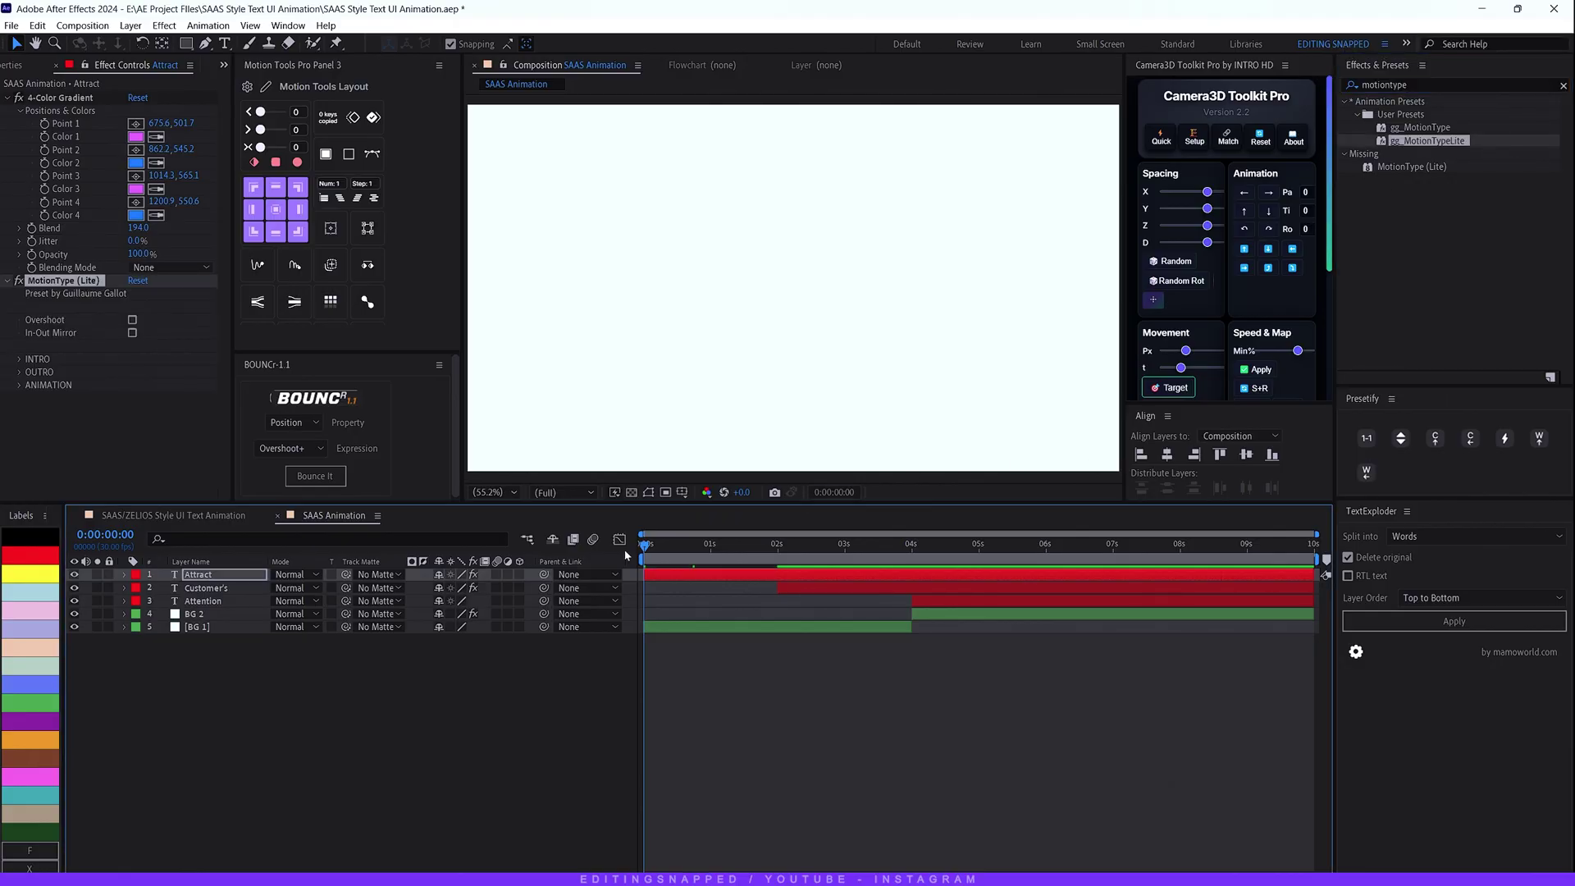
key(space)
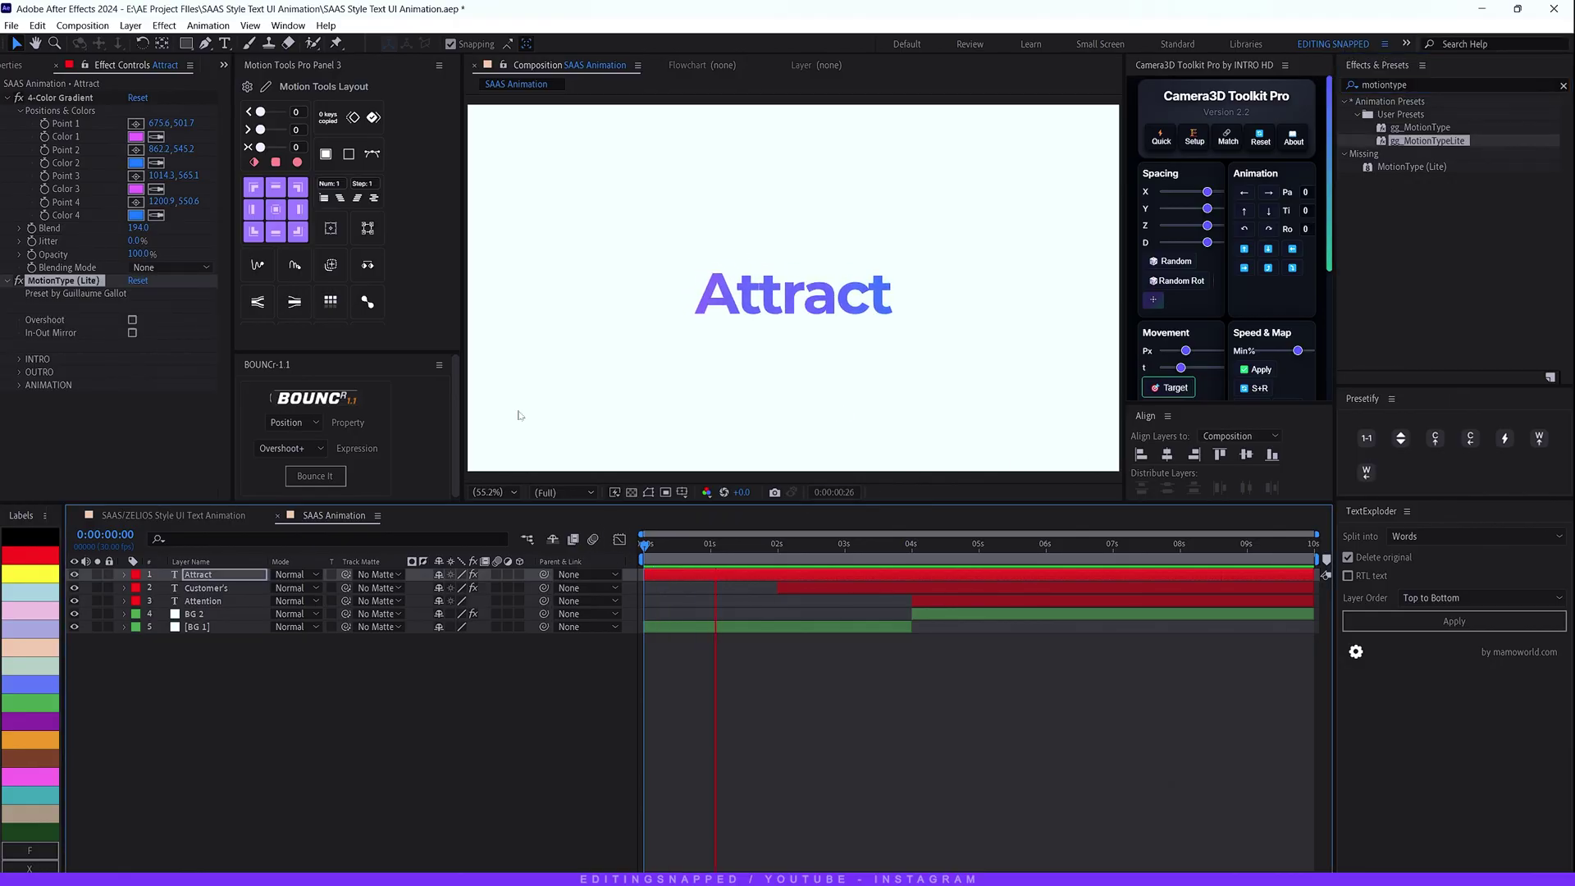
click(686, 546)
- Apply gg_MotionTypeLite to the Customer's and Attention layers and preview from the start
click(789, 588)
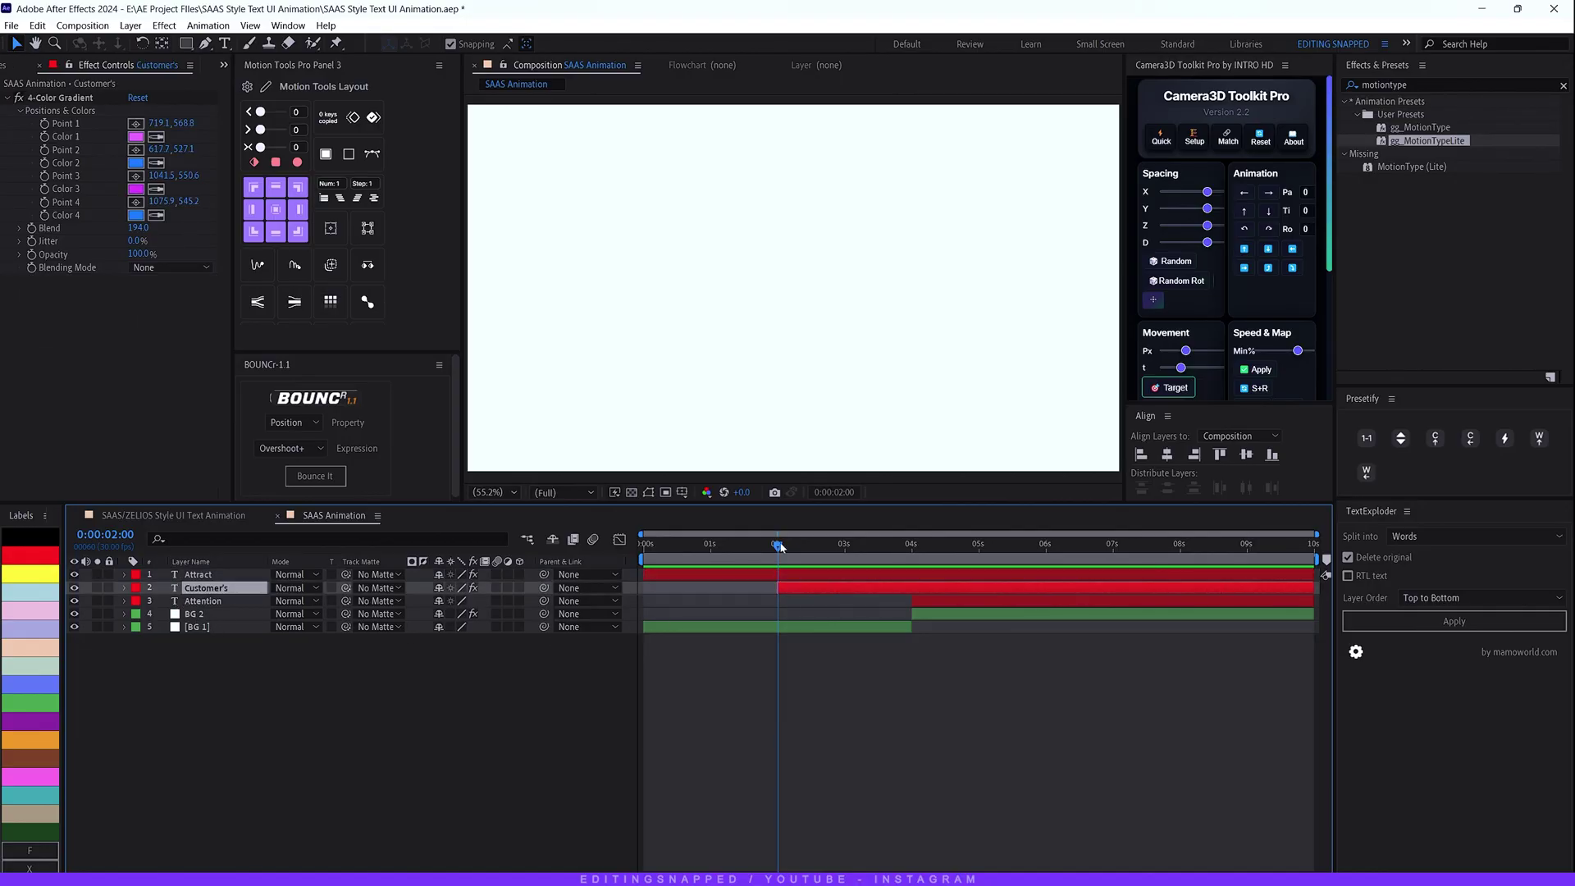
double_click(1427, 140)
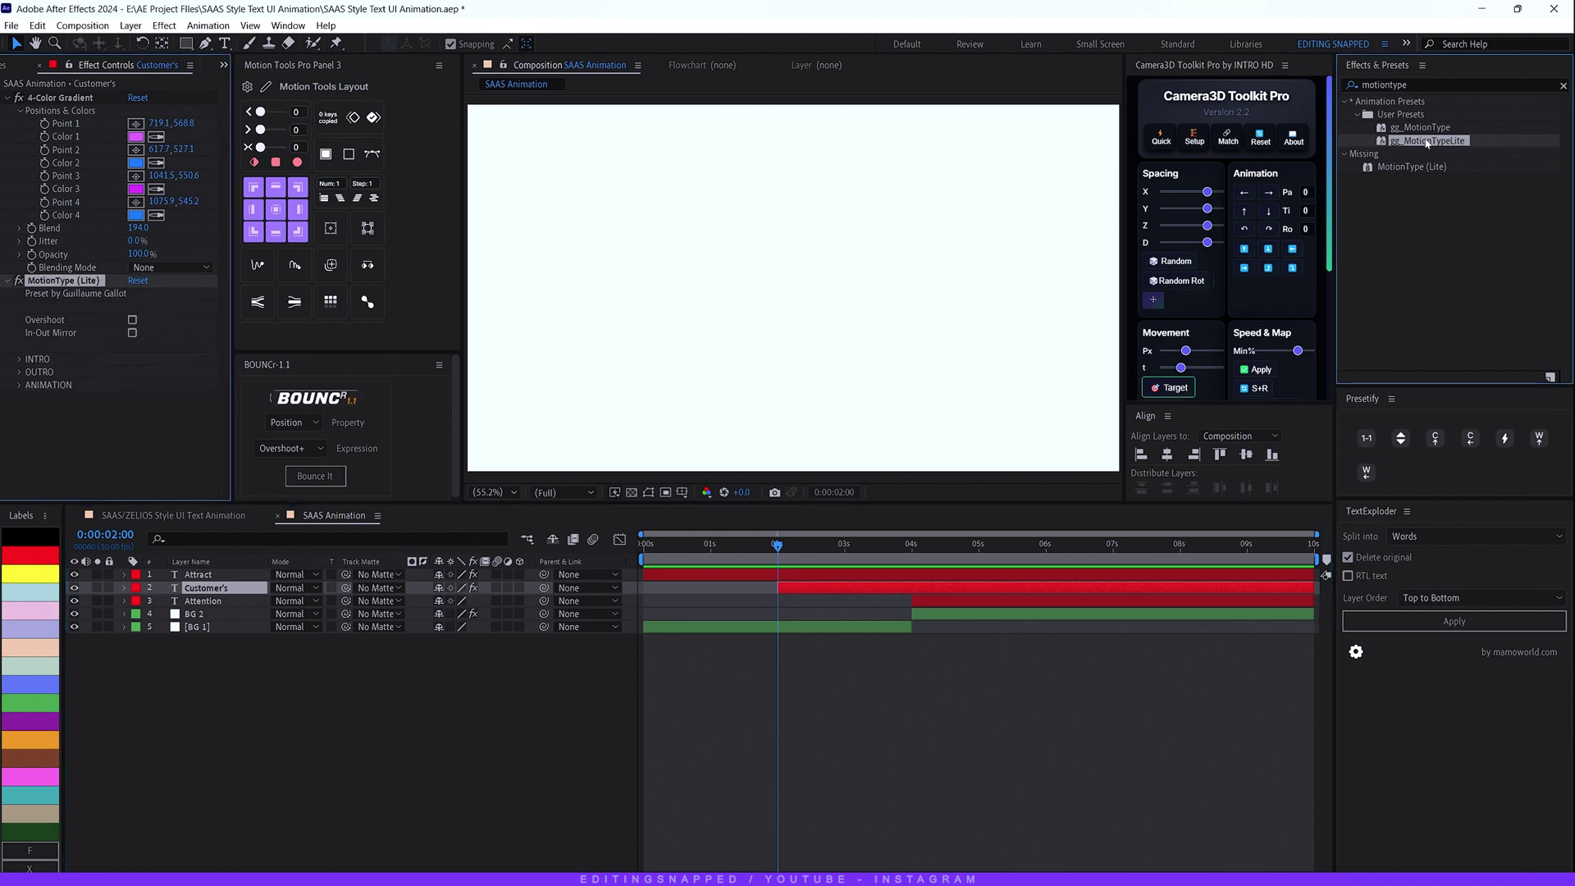
click(920, 558)
click(931, 601)
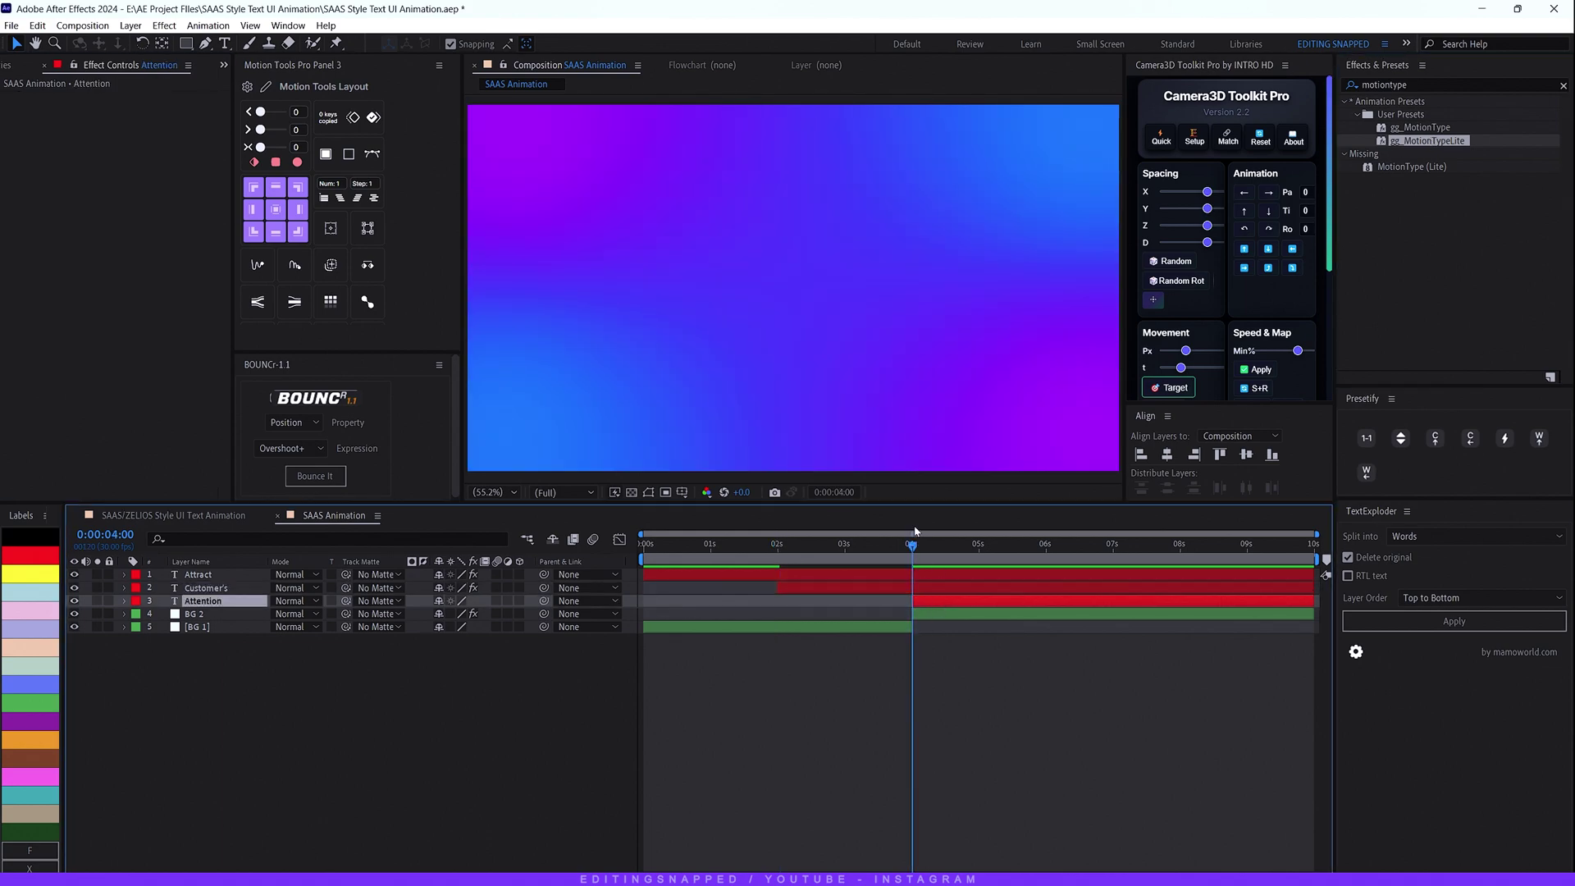
double_click(1427, 141)
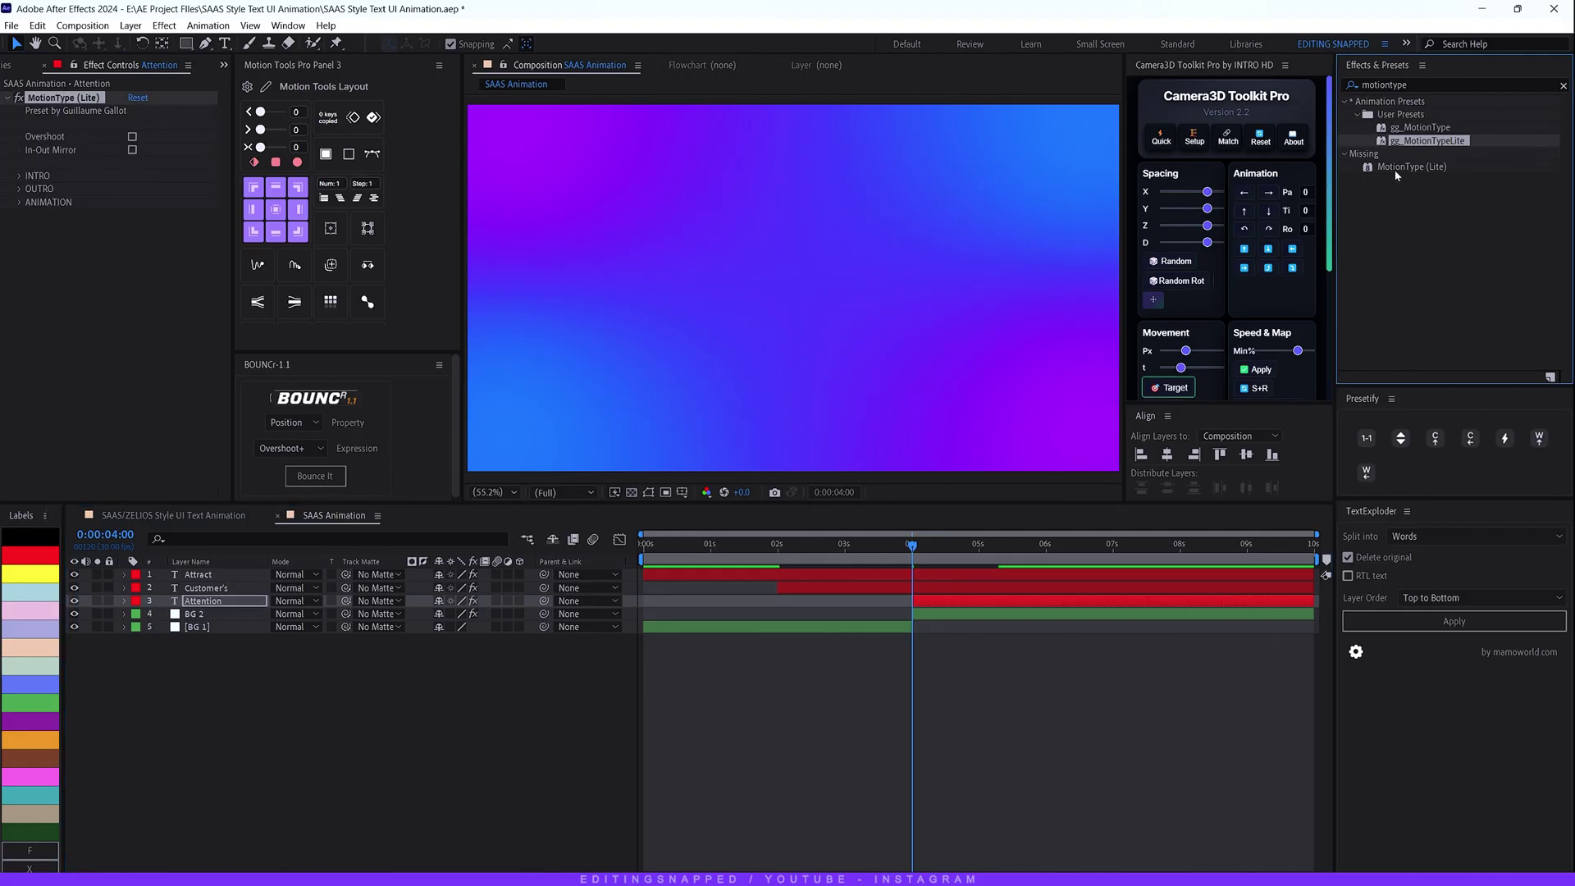
key(Home)
key(space)
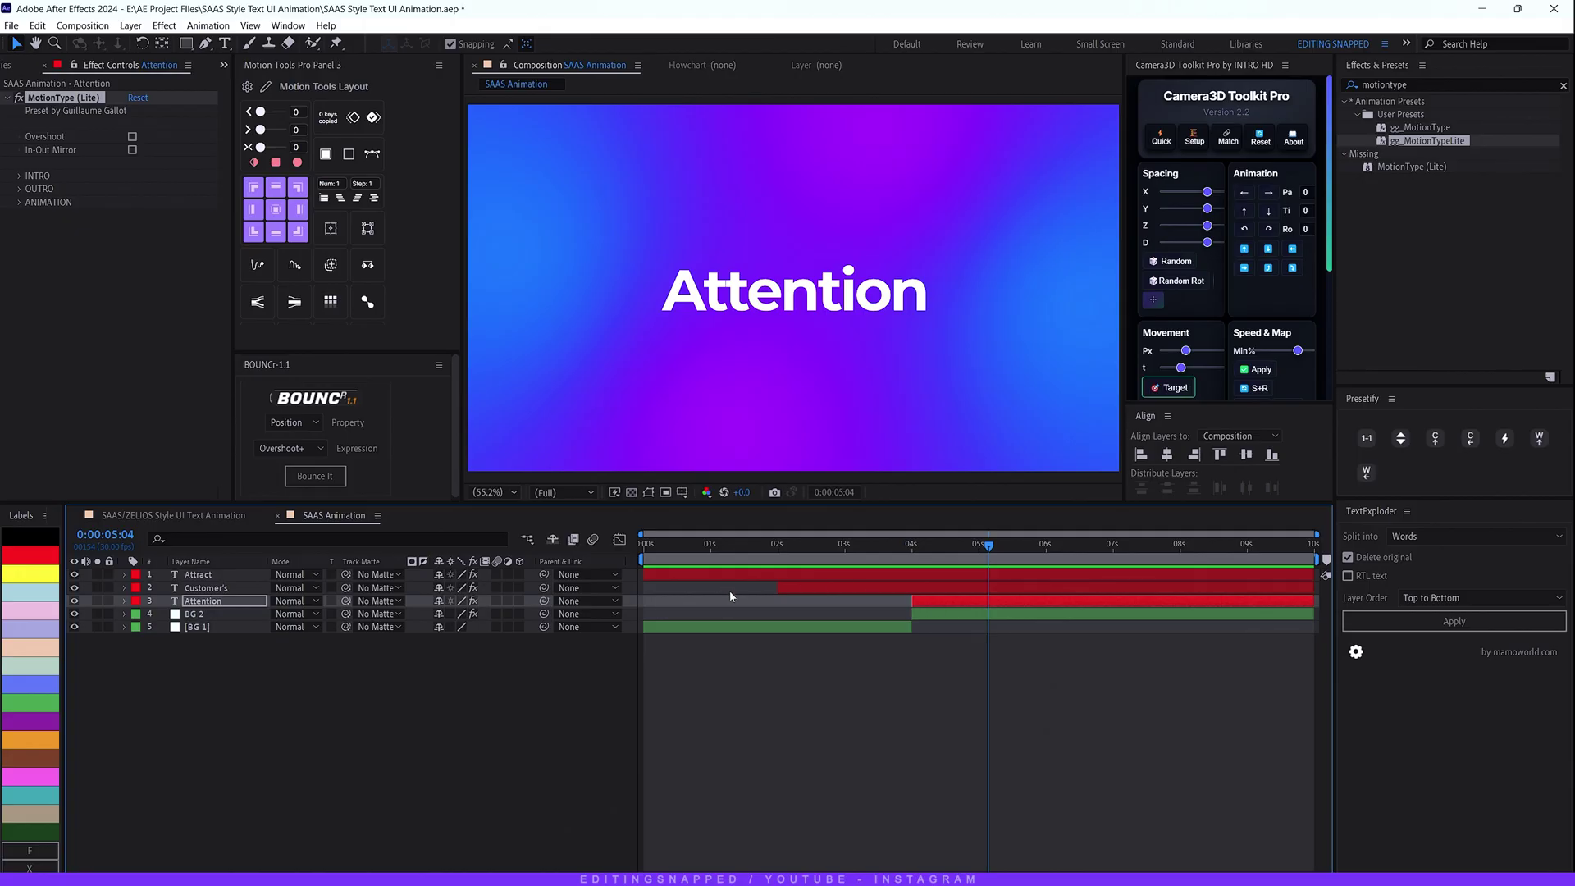
click(242, 589)
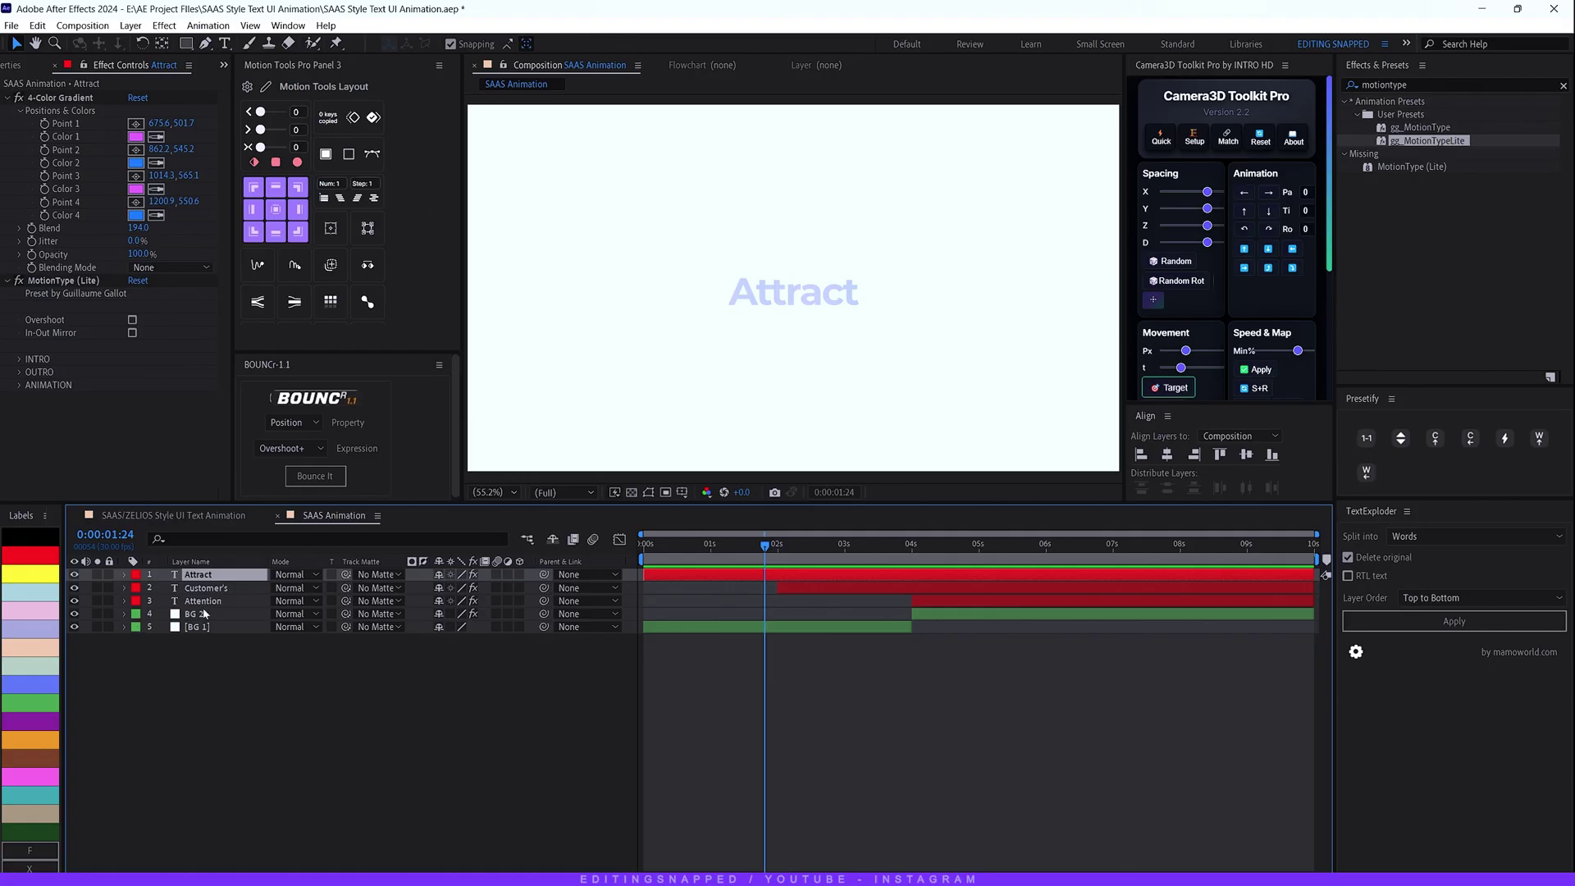
- Reveal the keyframed properties of the three text layers
shift+click(205, 602)
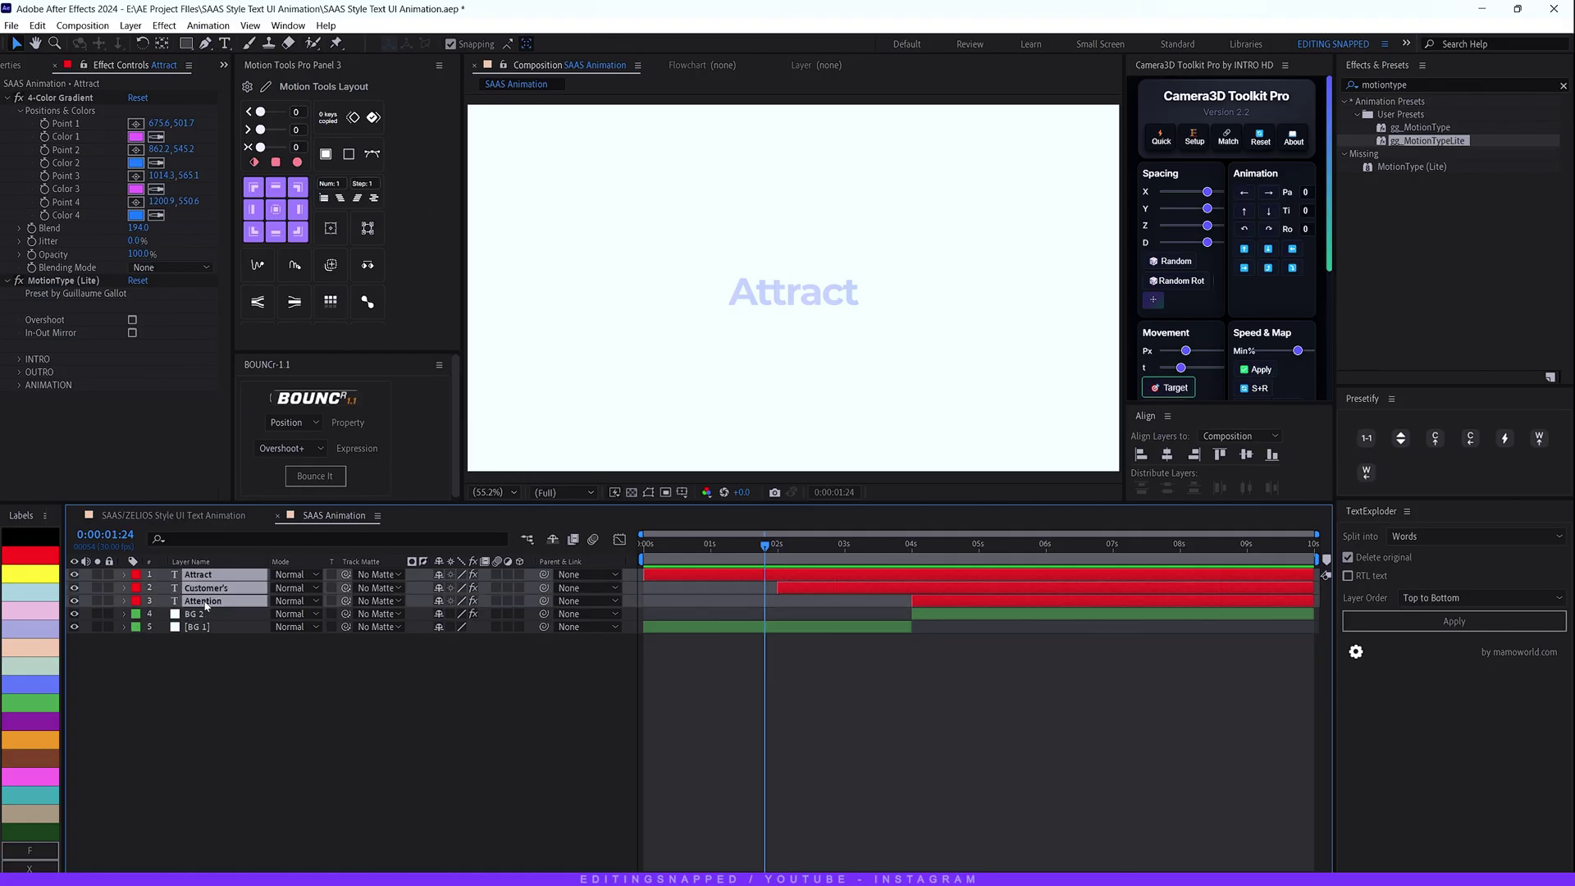
key(u)
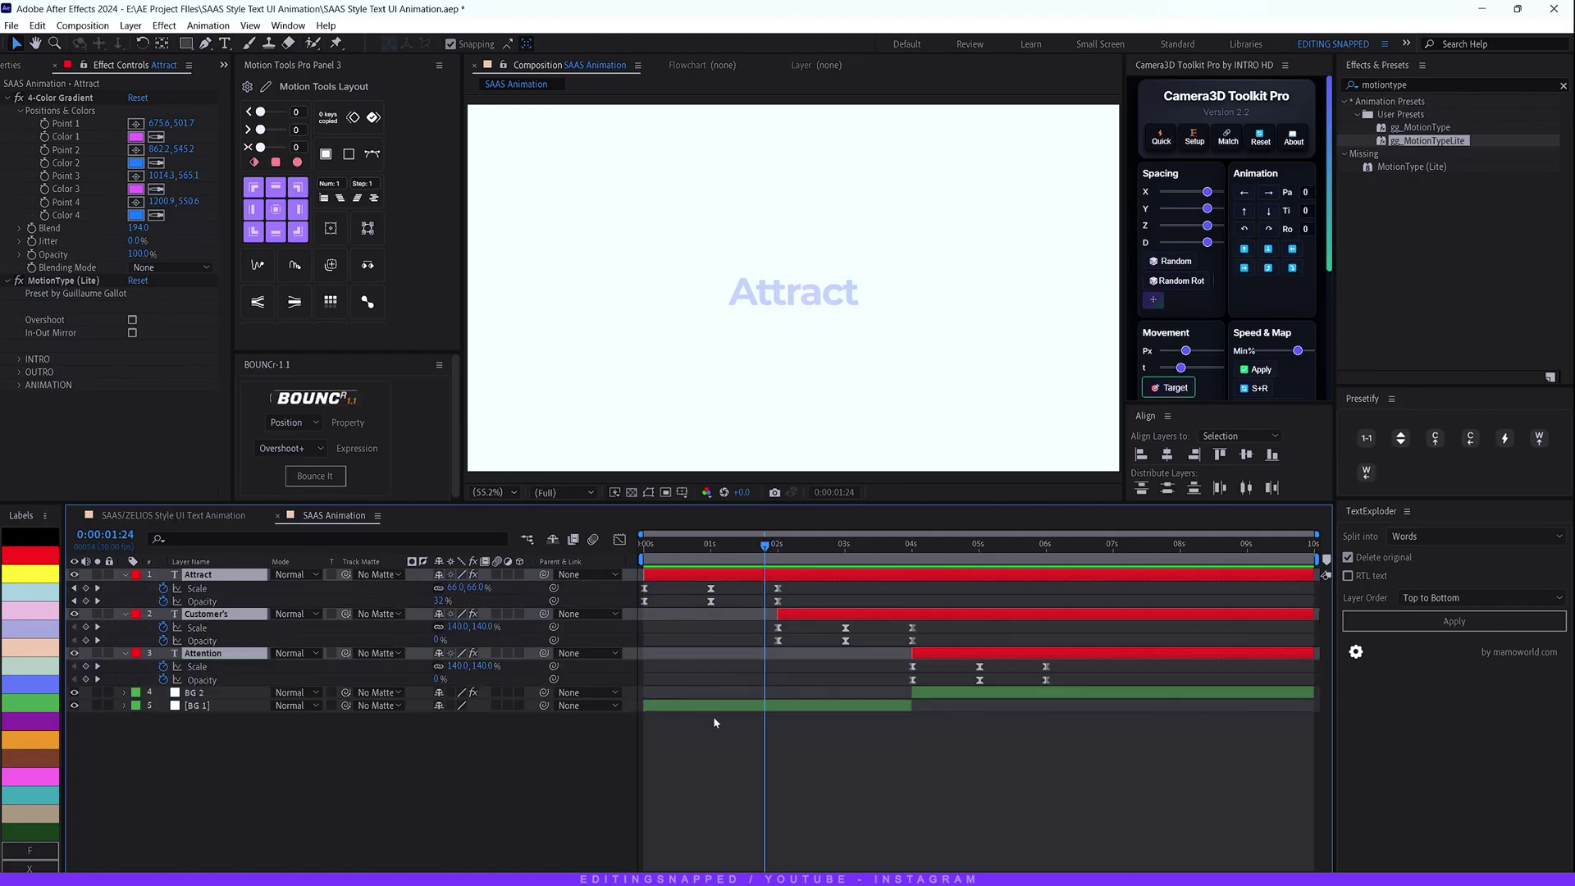
click(779, 546)
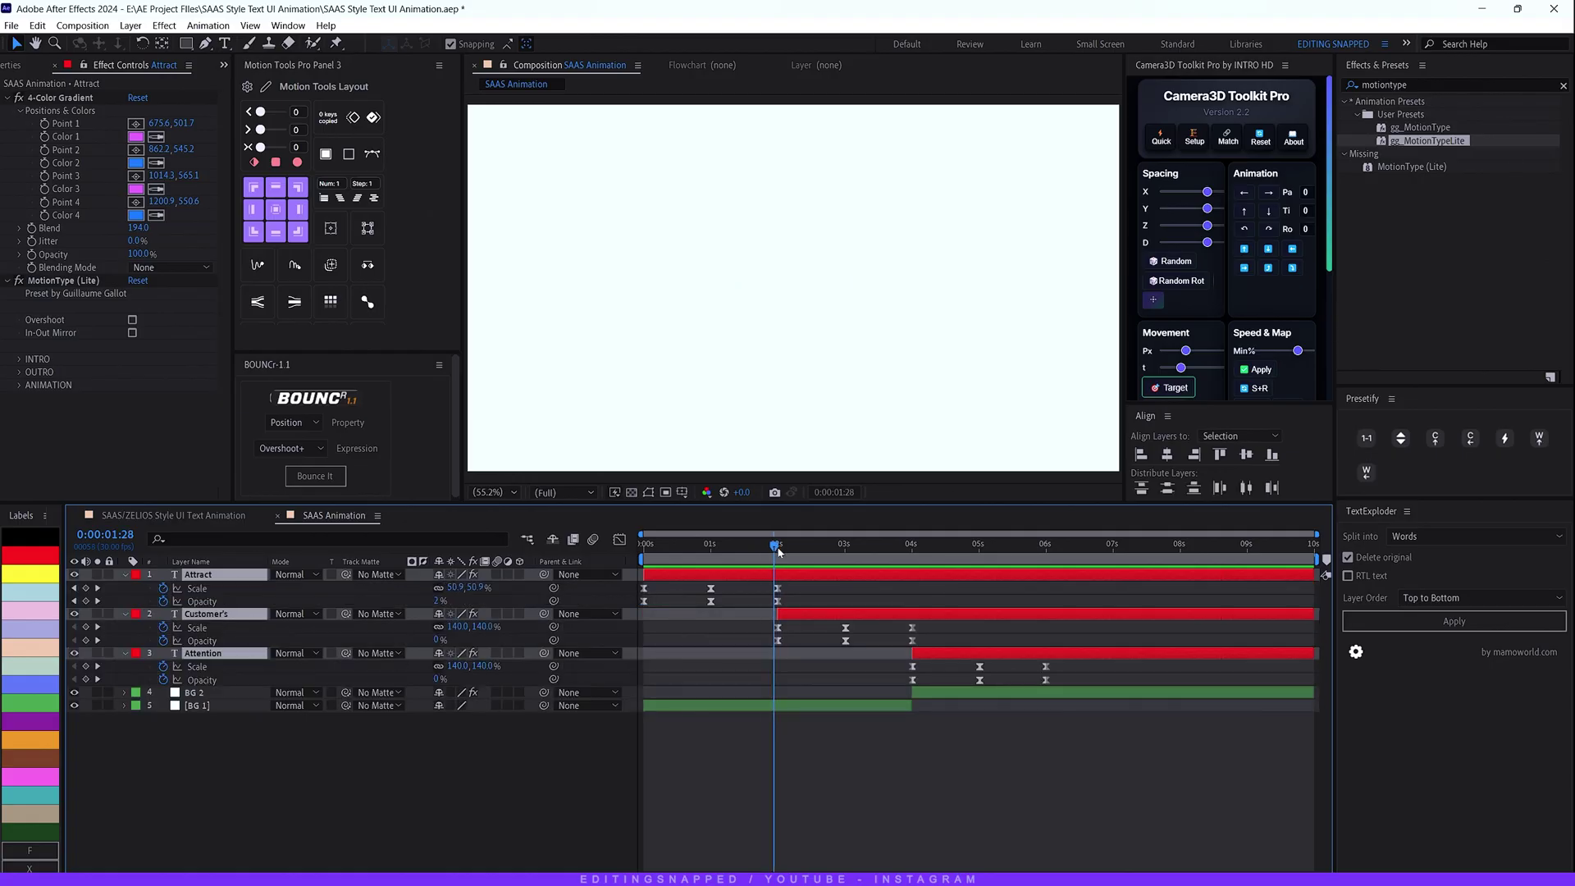
click(799, 627)
- Shift Customer's and Attention slightly earlier to overlap the previous word, then preview
drag(804, 613, 796, 614)
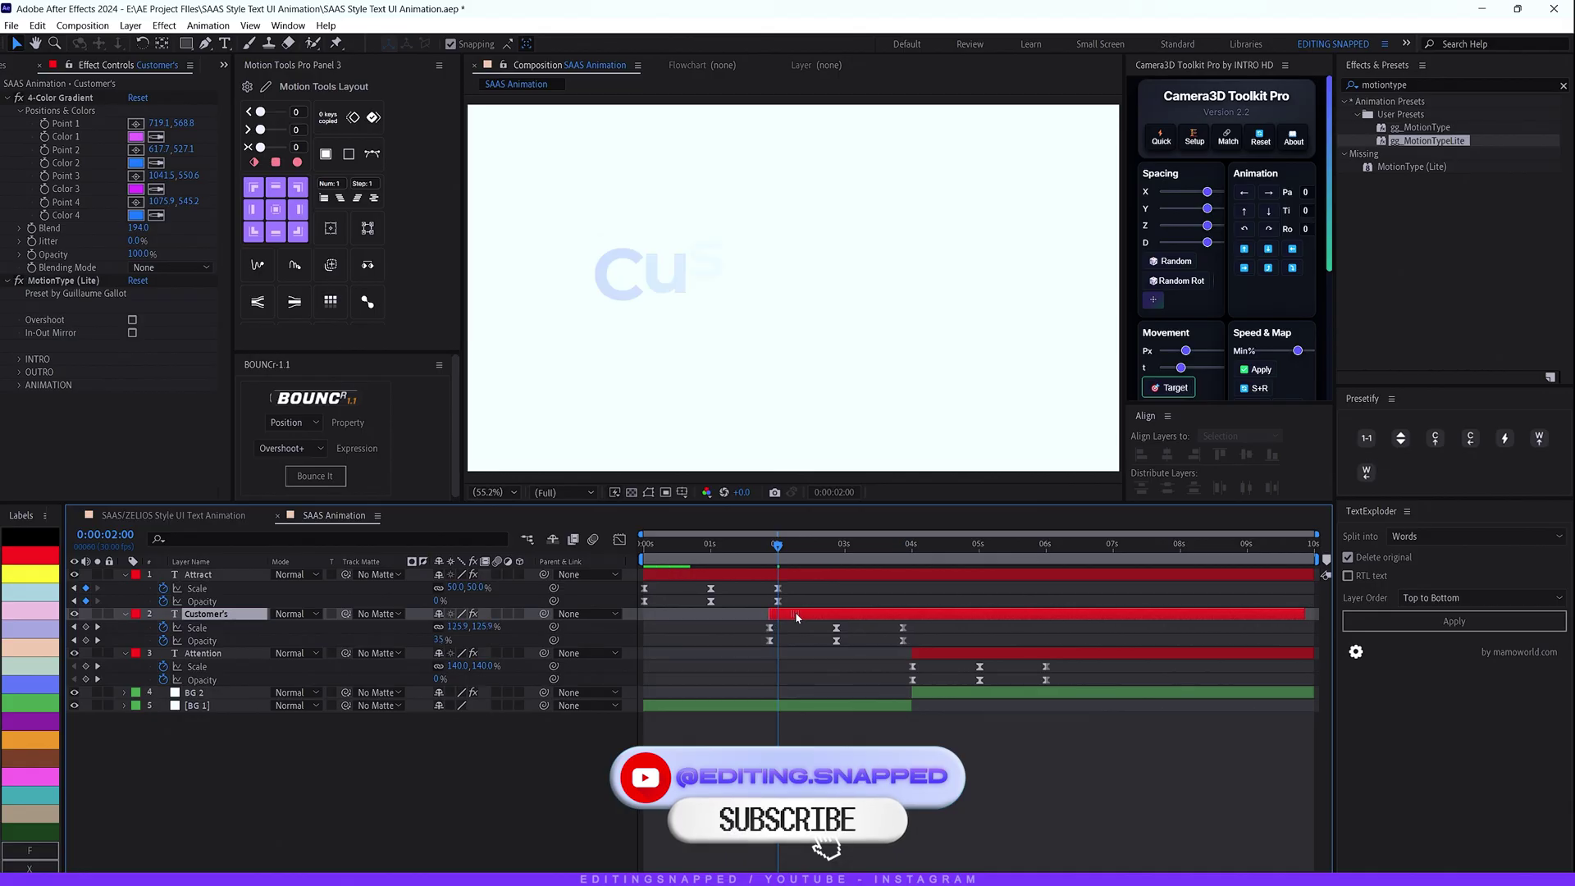
key(k)
key(k)
drag(929, 653, 917, 696)
key(Home)
key(space)
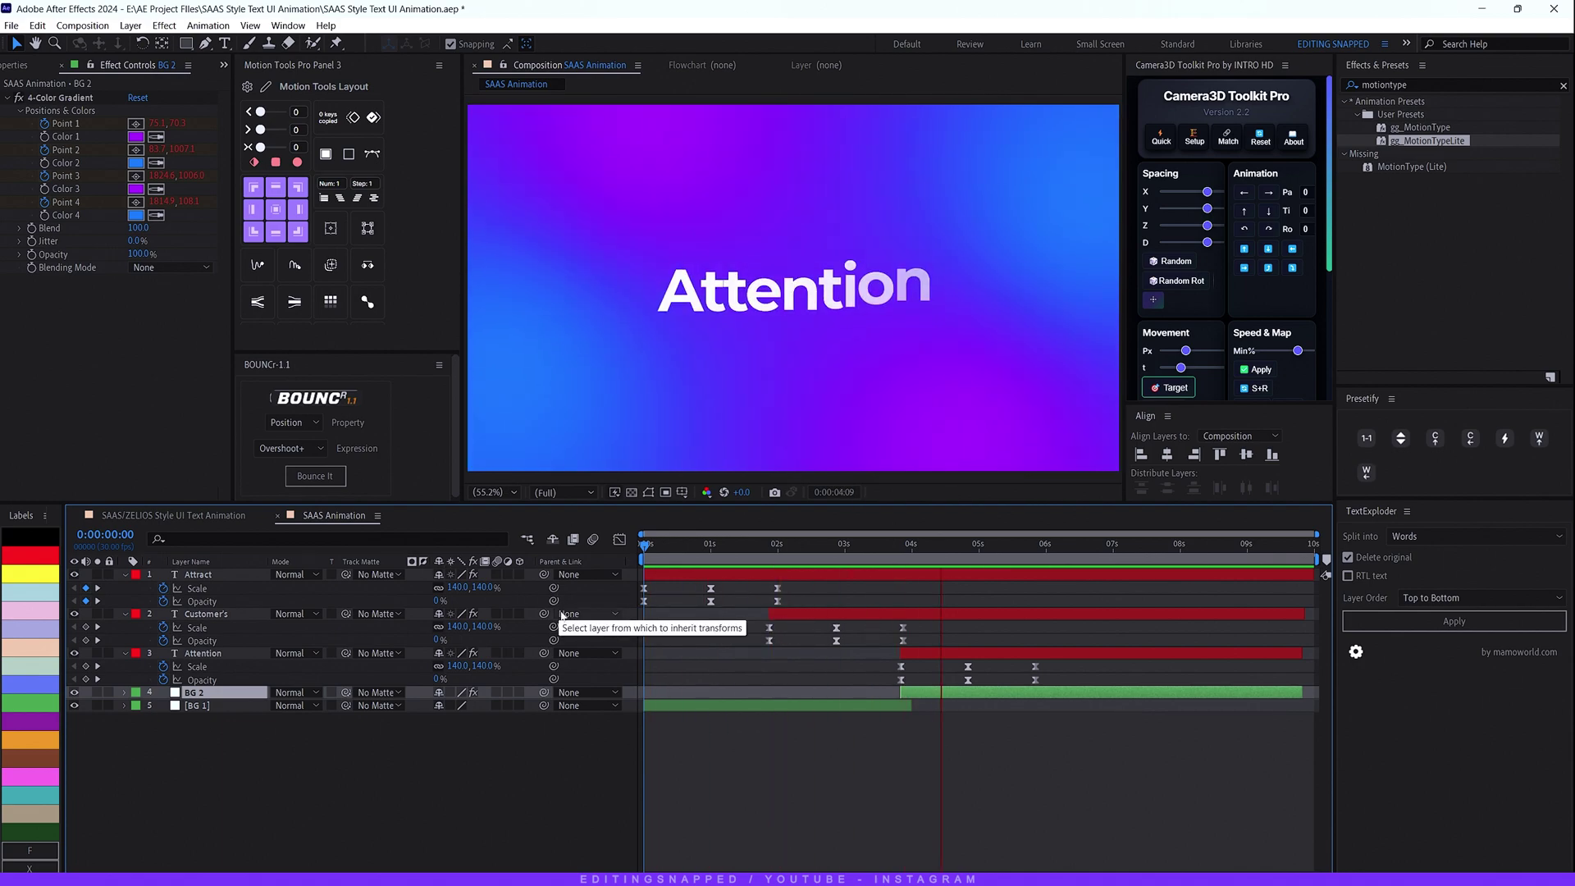
click(1036, 548)
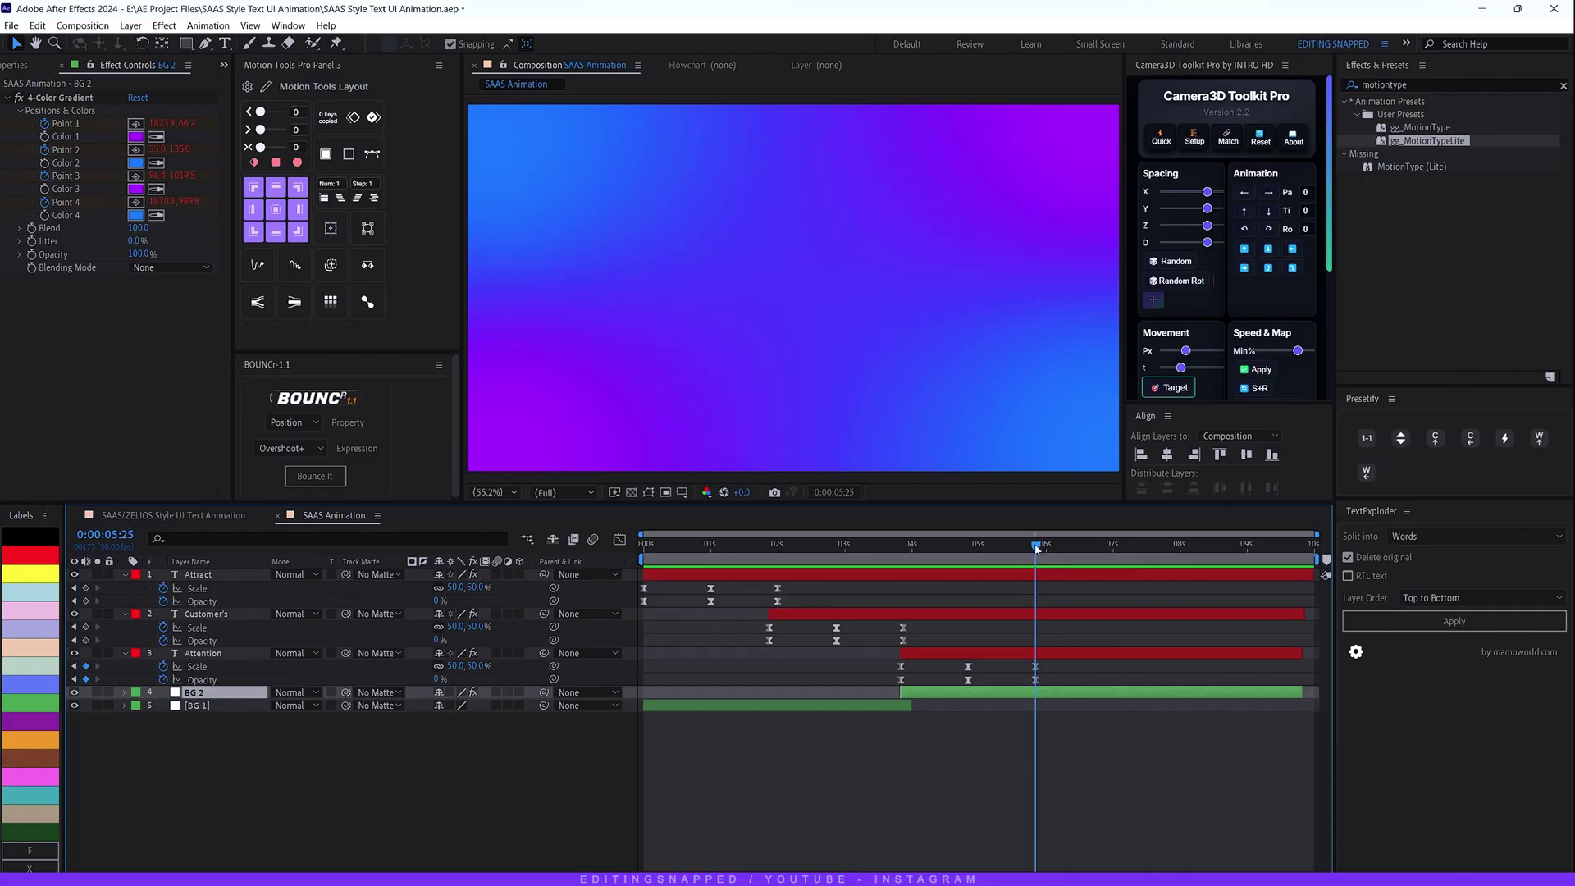
- Trim out points: Attention and BG 2 near 6 s, Customer's near 4 s, Attract at 2 s
click(1036, 657)
ctrl+click(1037, 696)
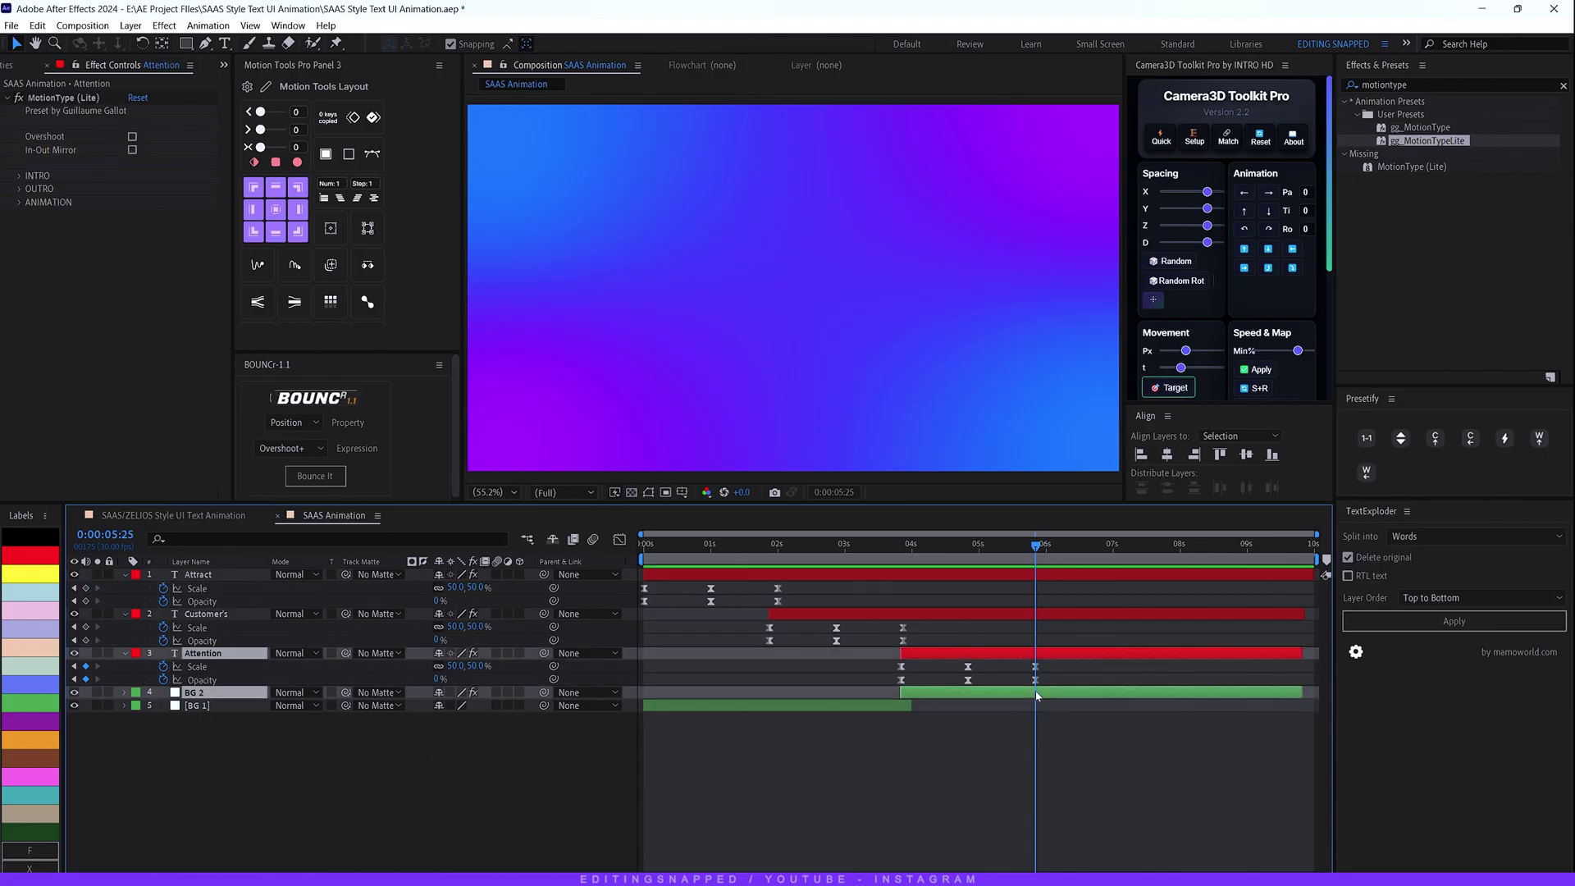
key(alt+bracketright)
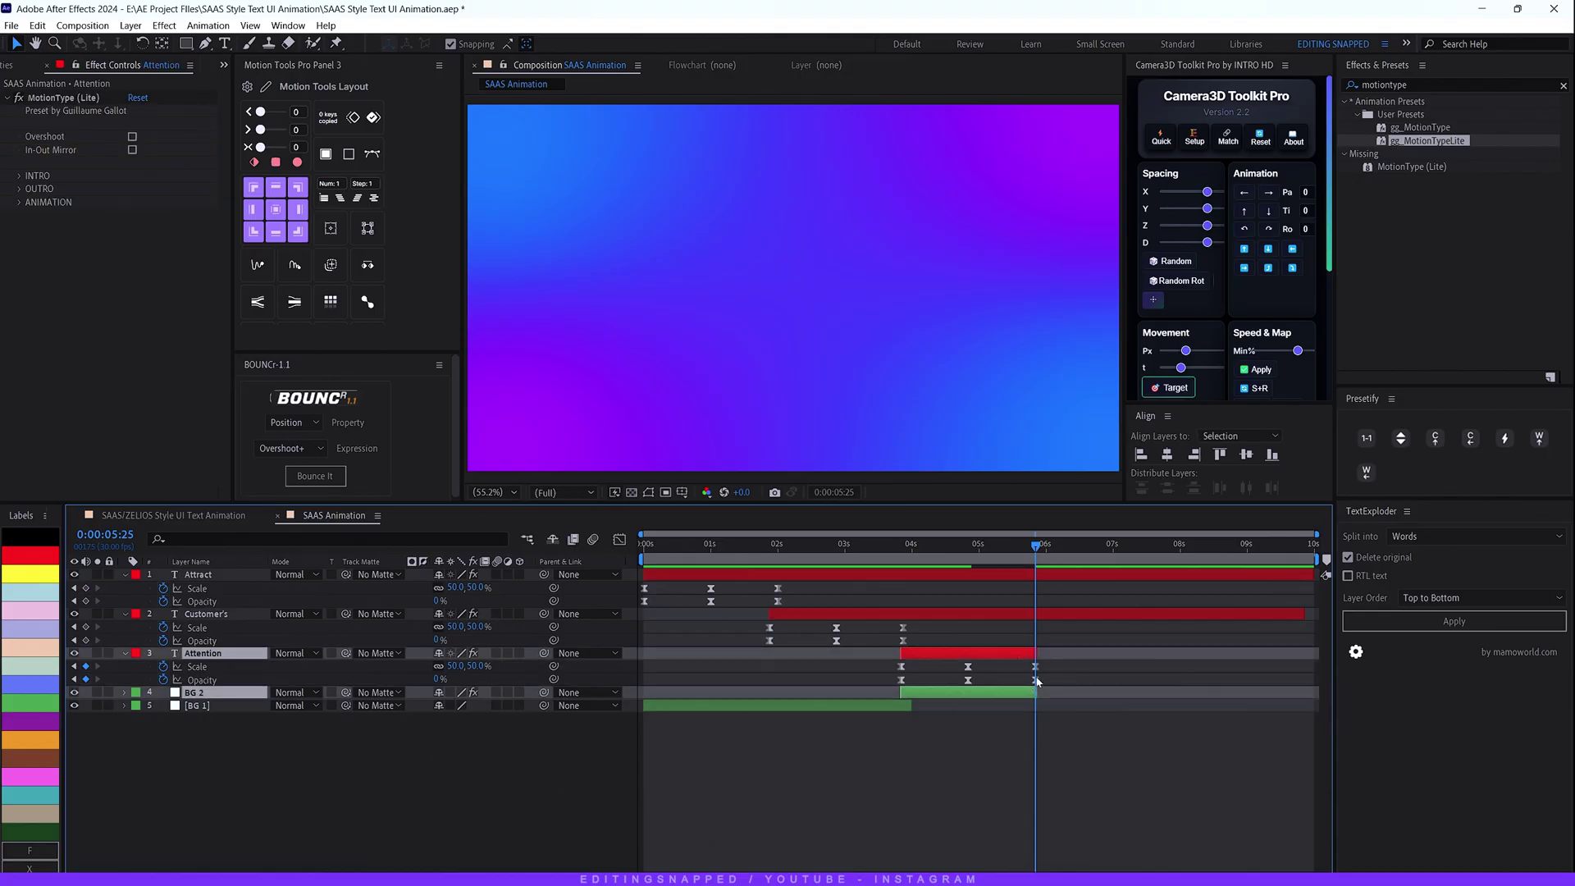
drag(906, 566, 898, 609)
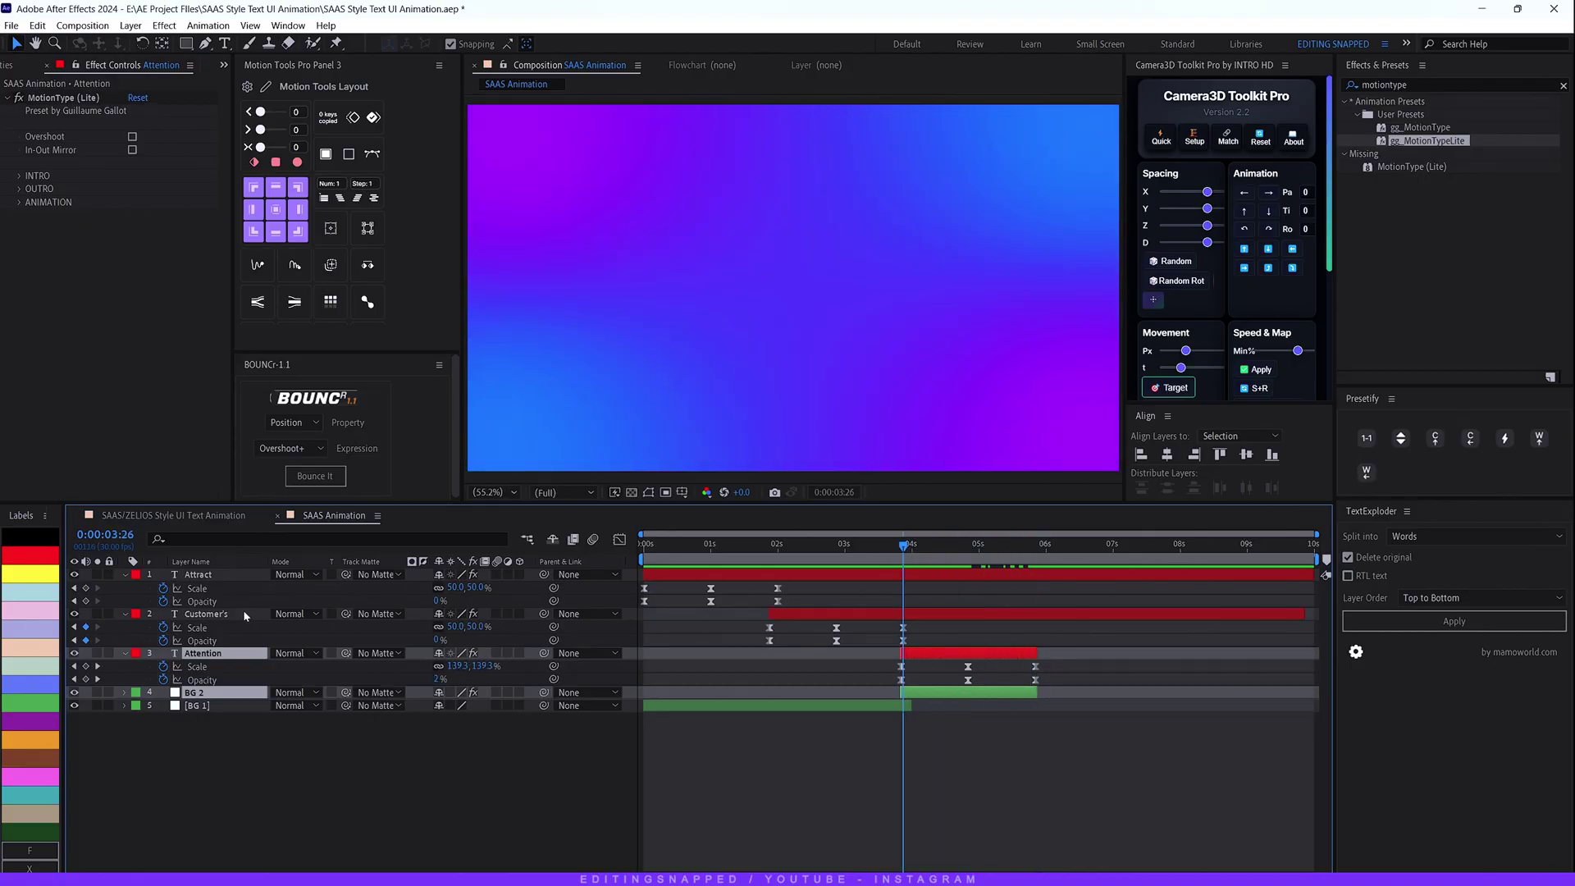
click(944, 616)
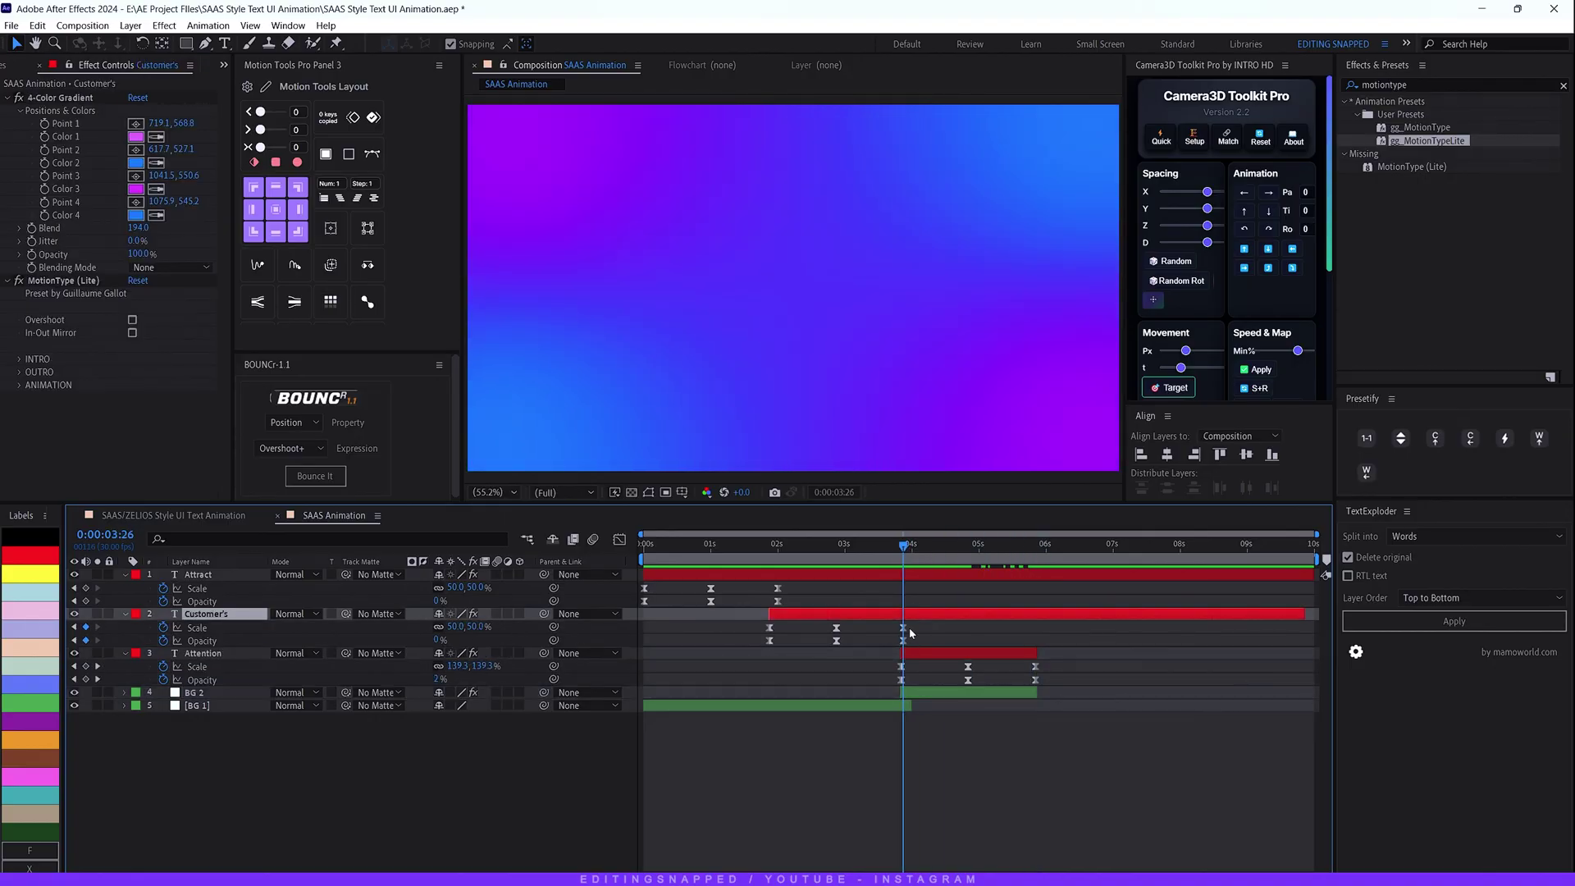
key(alt+bracketright)
click(911, 576)
drag(903, 545, 780, 551)
key(alt+bracketright)
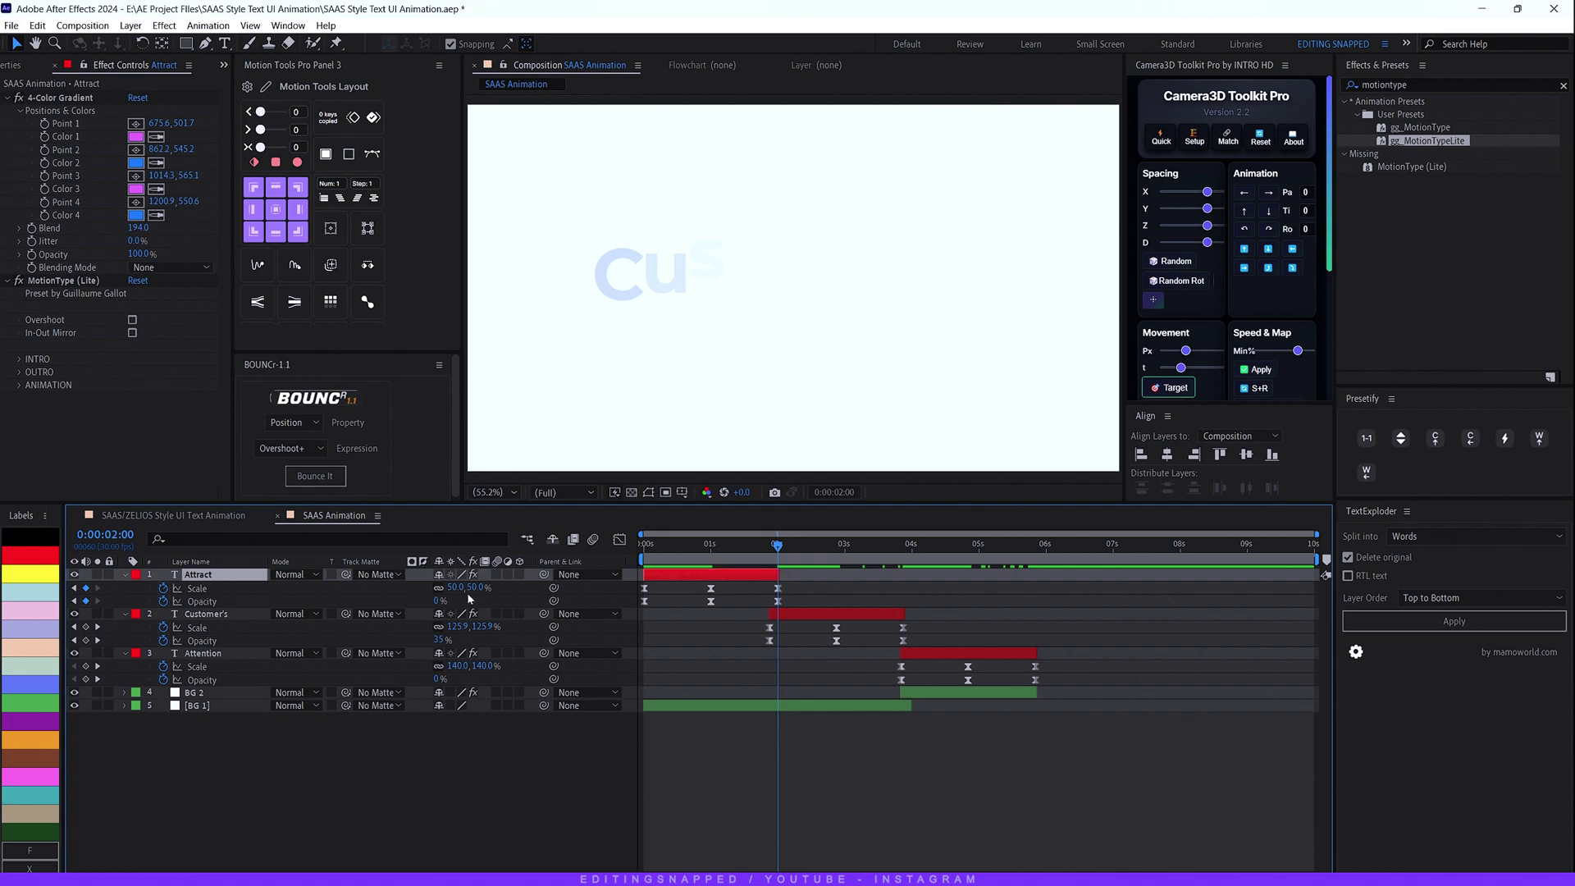
- Collapse all layer properties and enable motion blur on the three text layers
key(ctrl+a)
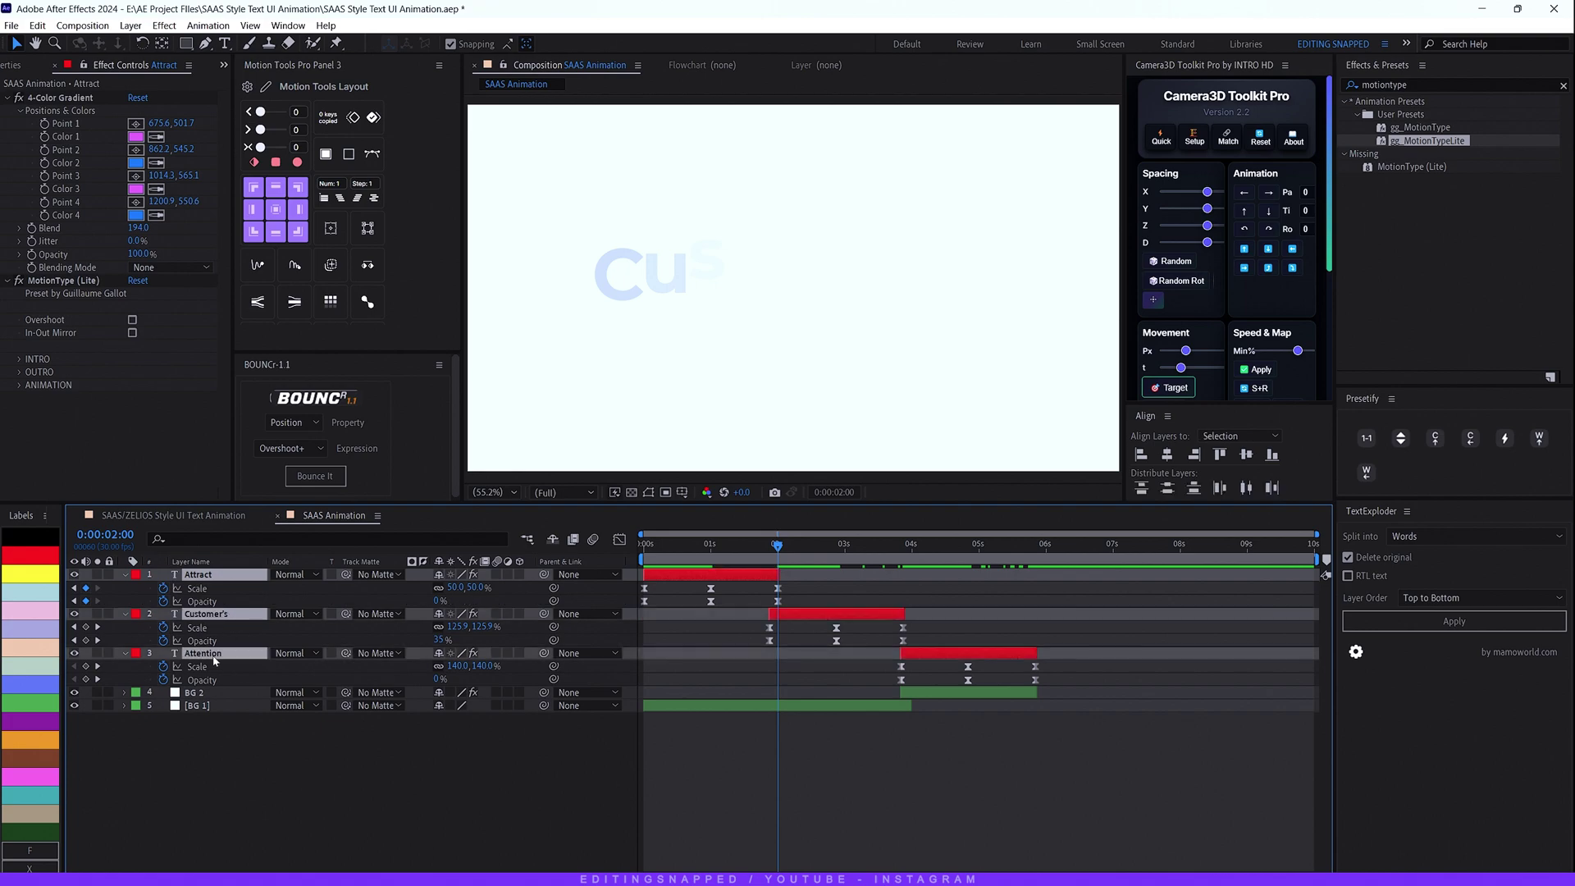
key(u)
click(233, 691)
drag(497, 579, 497, 603)
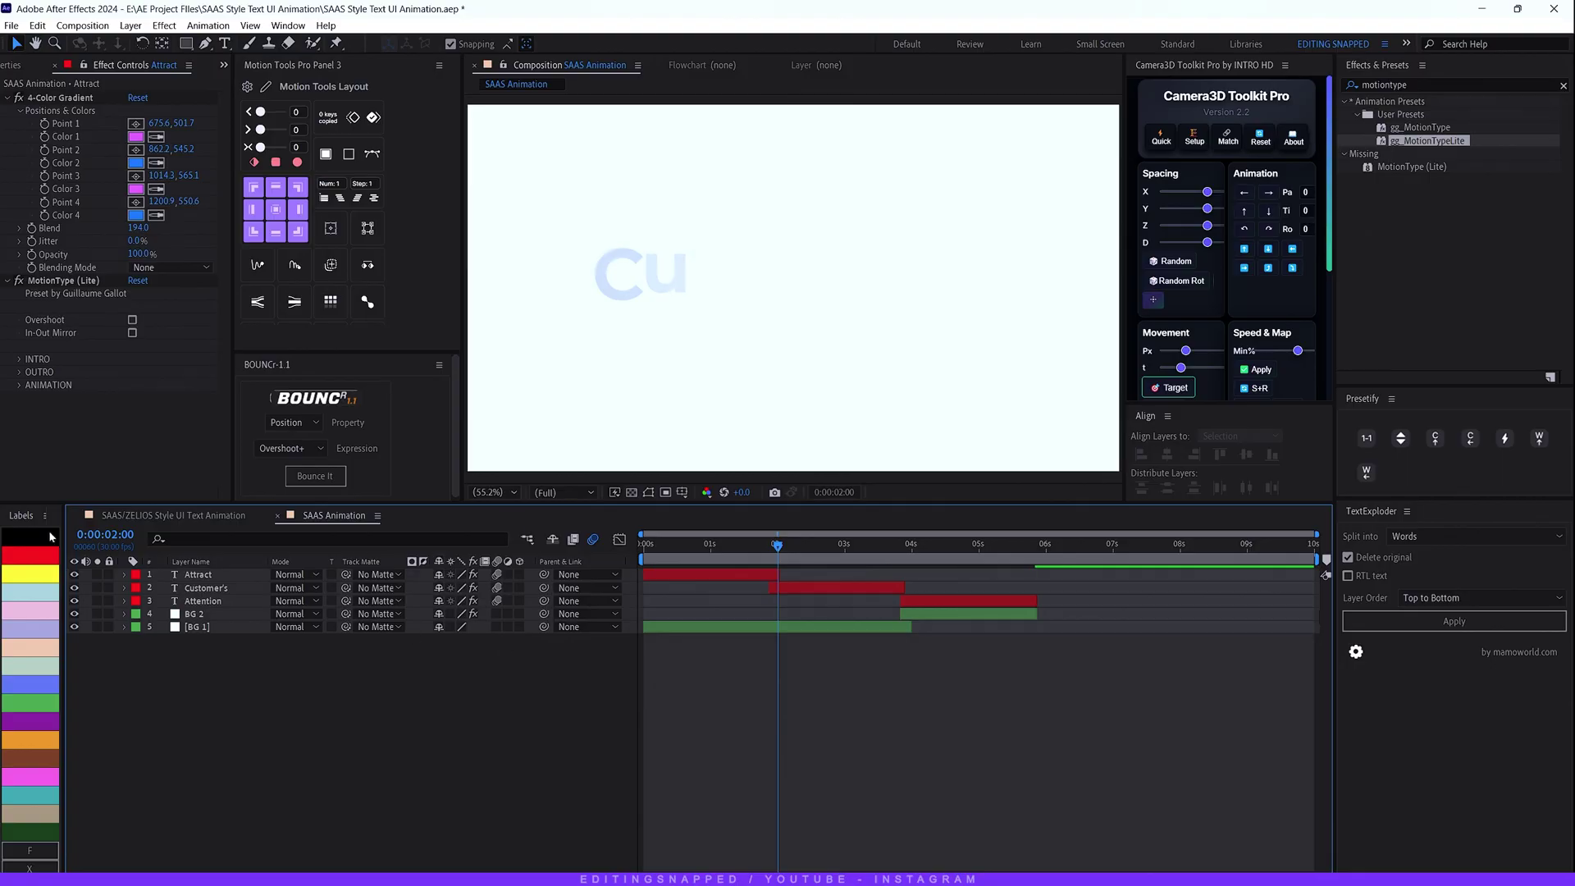
click(1035, 544)
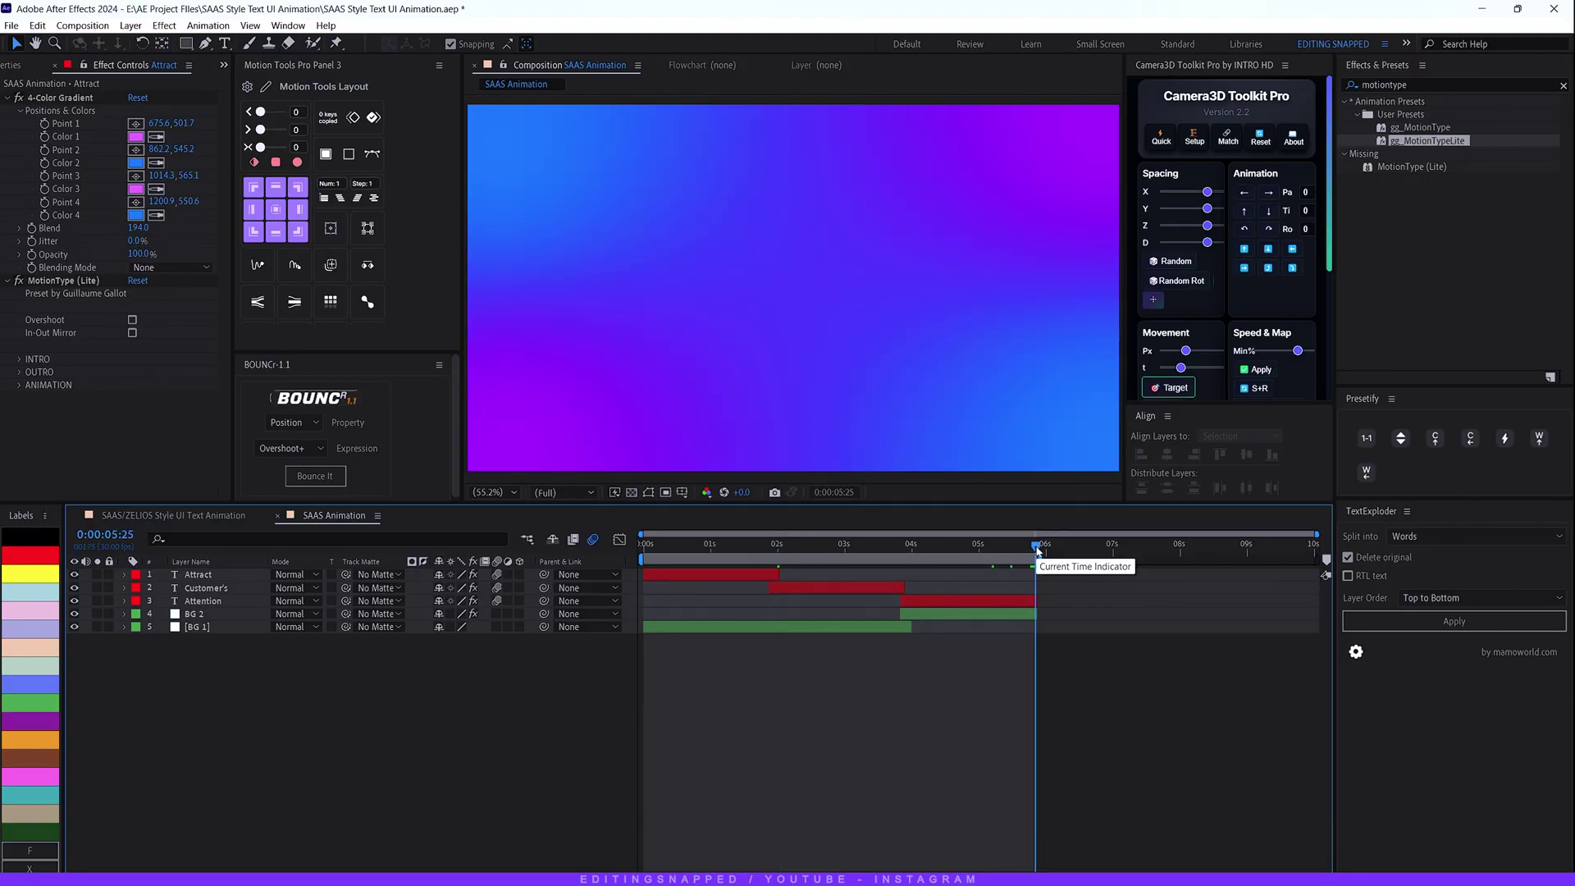
drag(1034, 544, 602, 549)
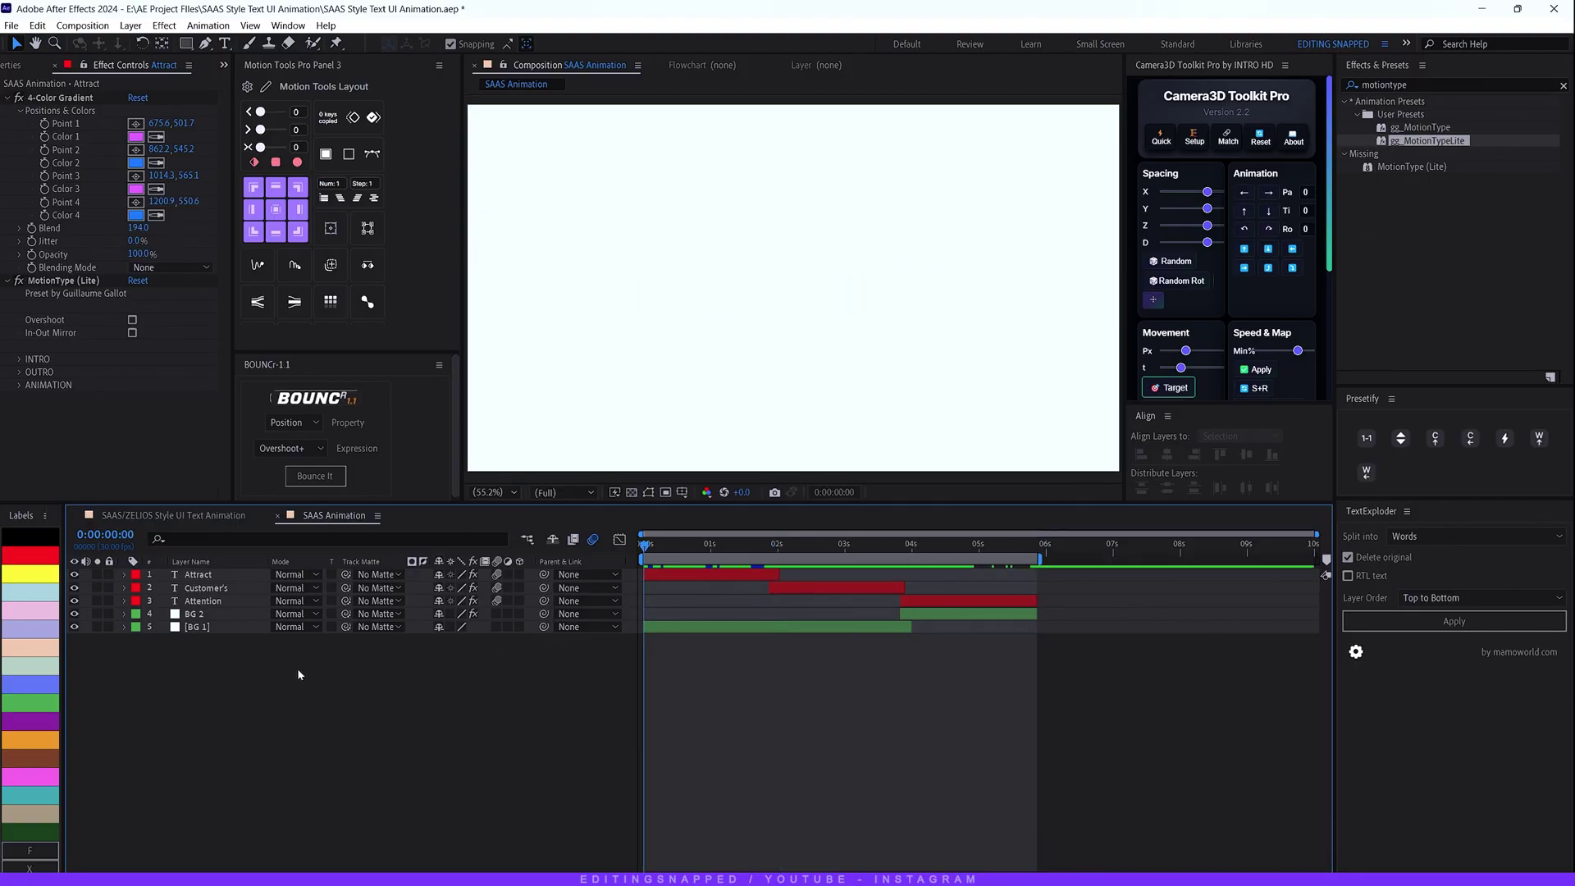
- Add a new adjustment layer and name it Effect
click(131, 25)
mouse_move(142, 41)
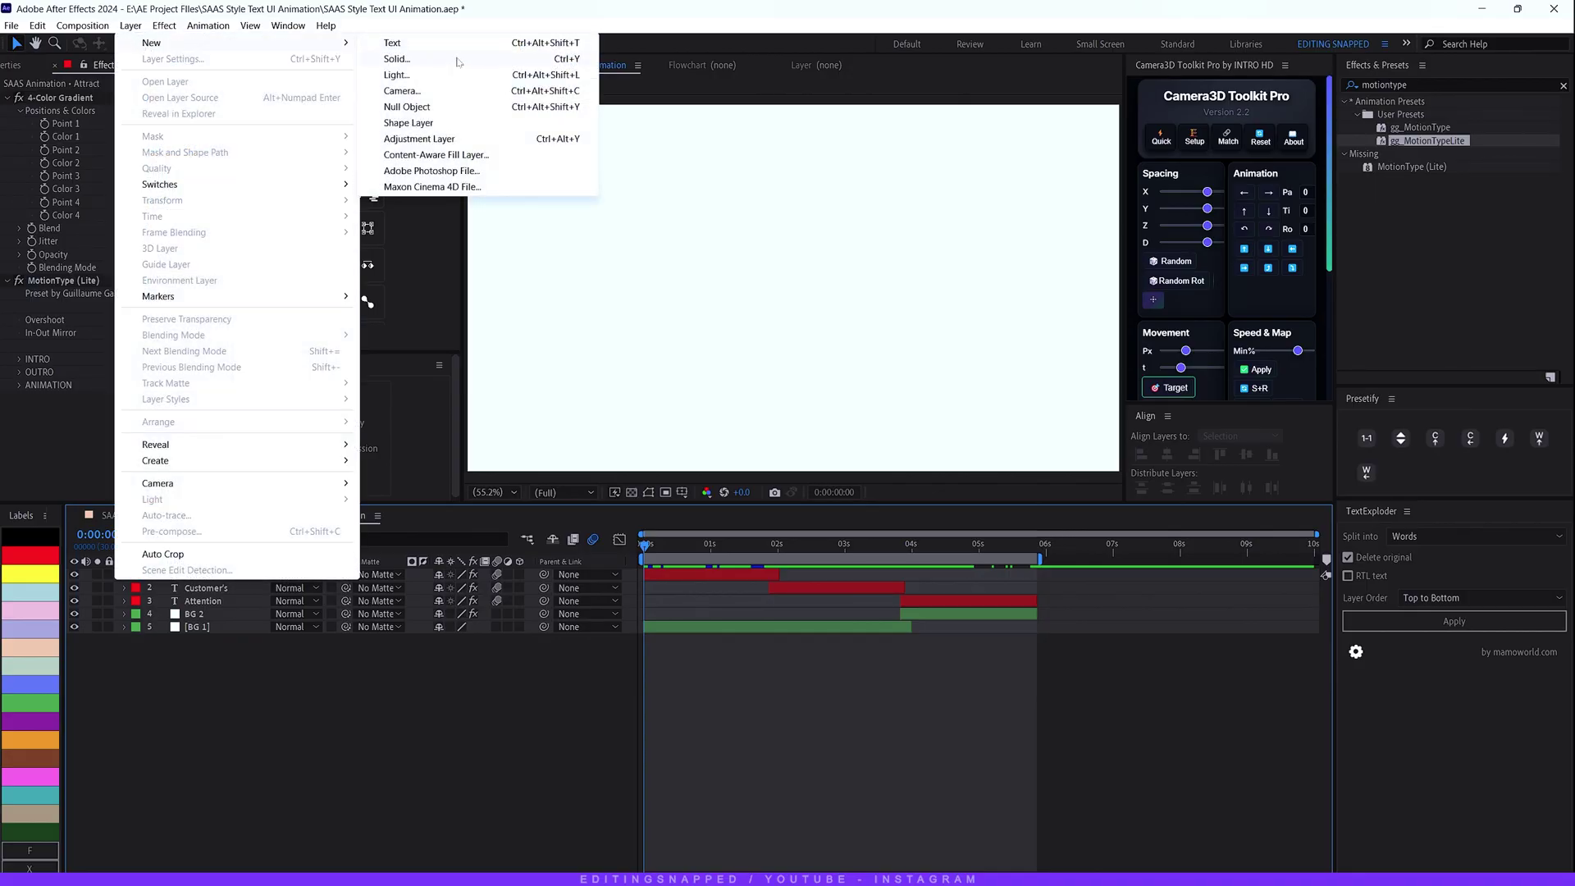
click(433, 144)
key(Return)
text(effect)
key(Return)
- Apply Noise to Effect with Amount of Noise 3%
key(ctrl+space)
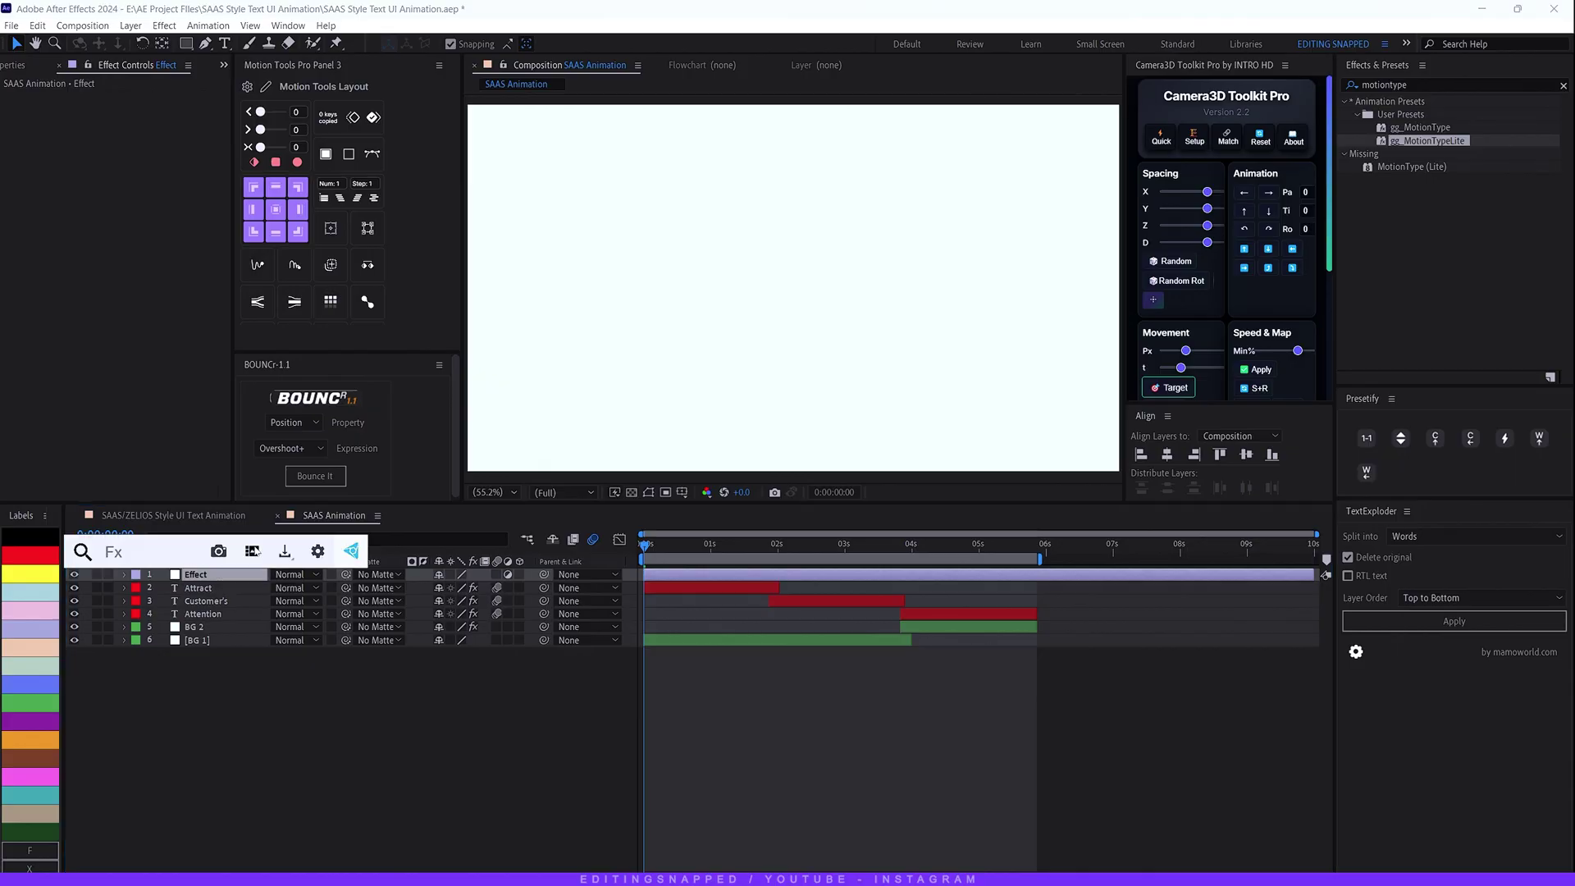
text(noise)
key(Return)
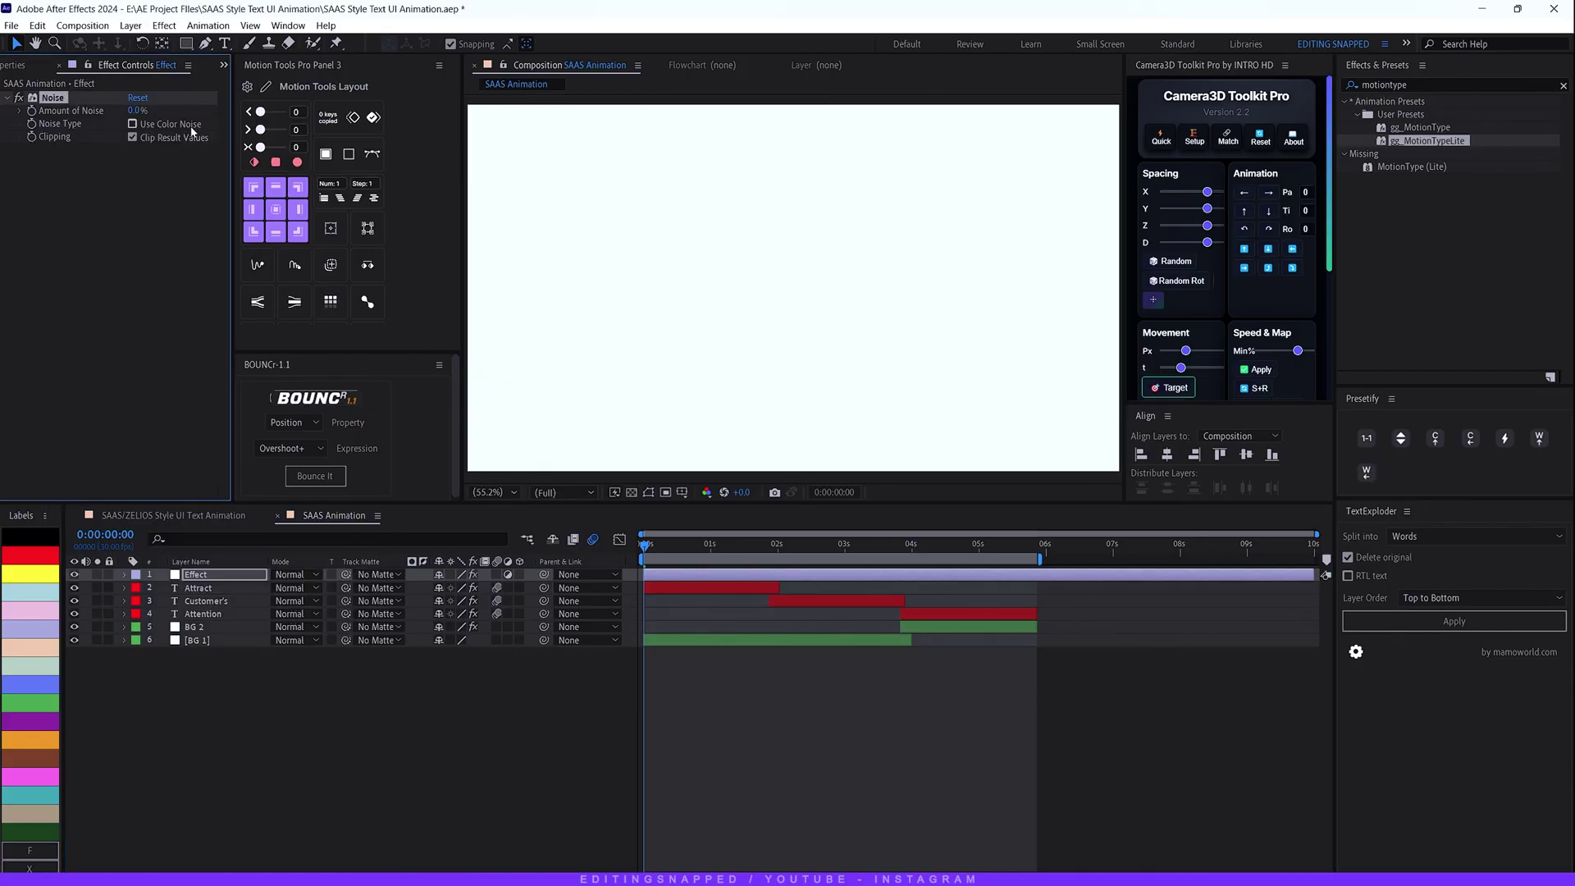
click(134, 110)
text(3)
key(Return)
- Apply Posterize Time to Effect and set its frame rate to 28
key(ctrl+space)
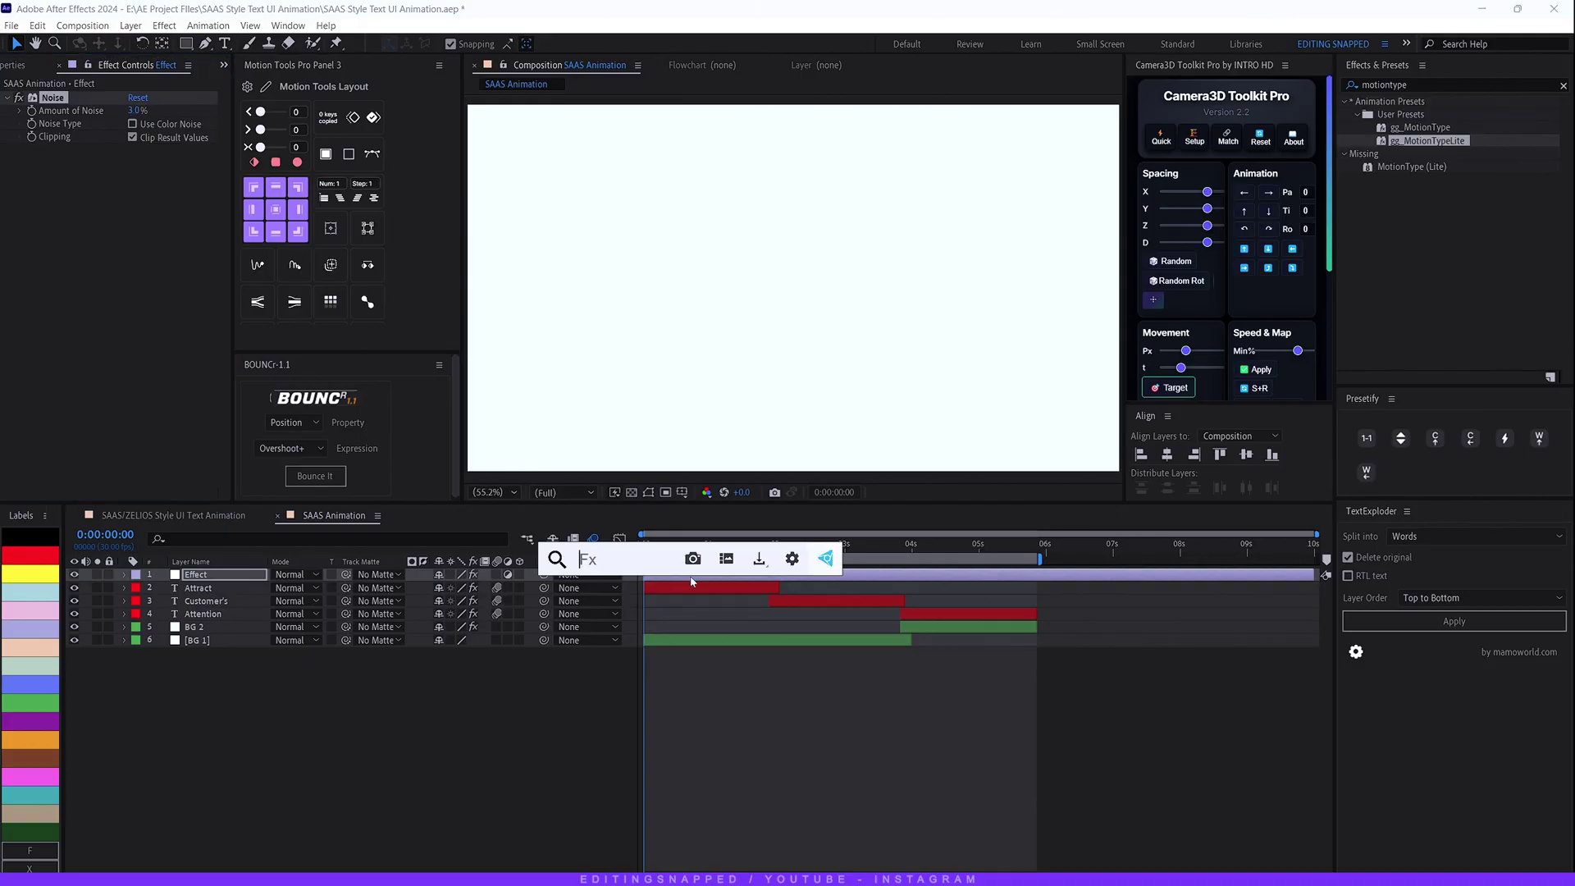
text(post t)
key(Return)
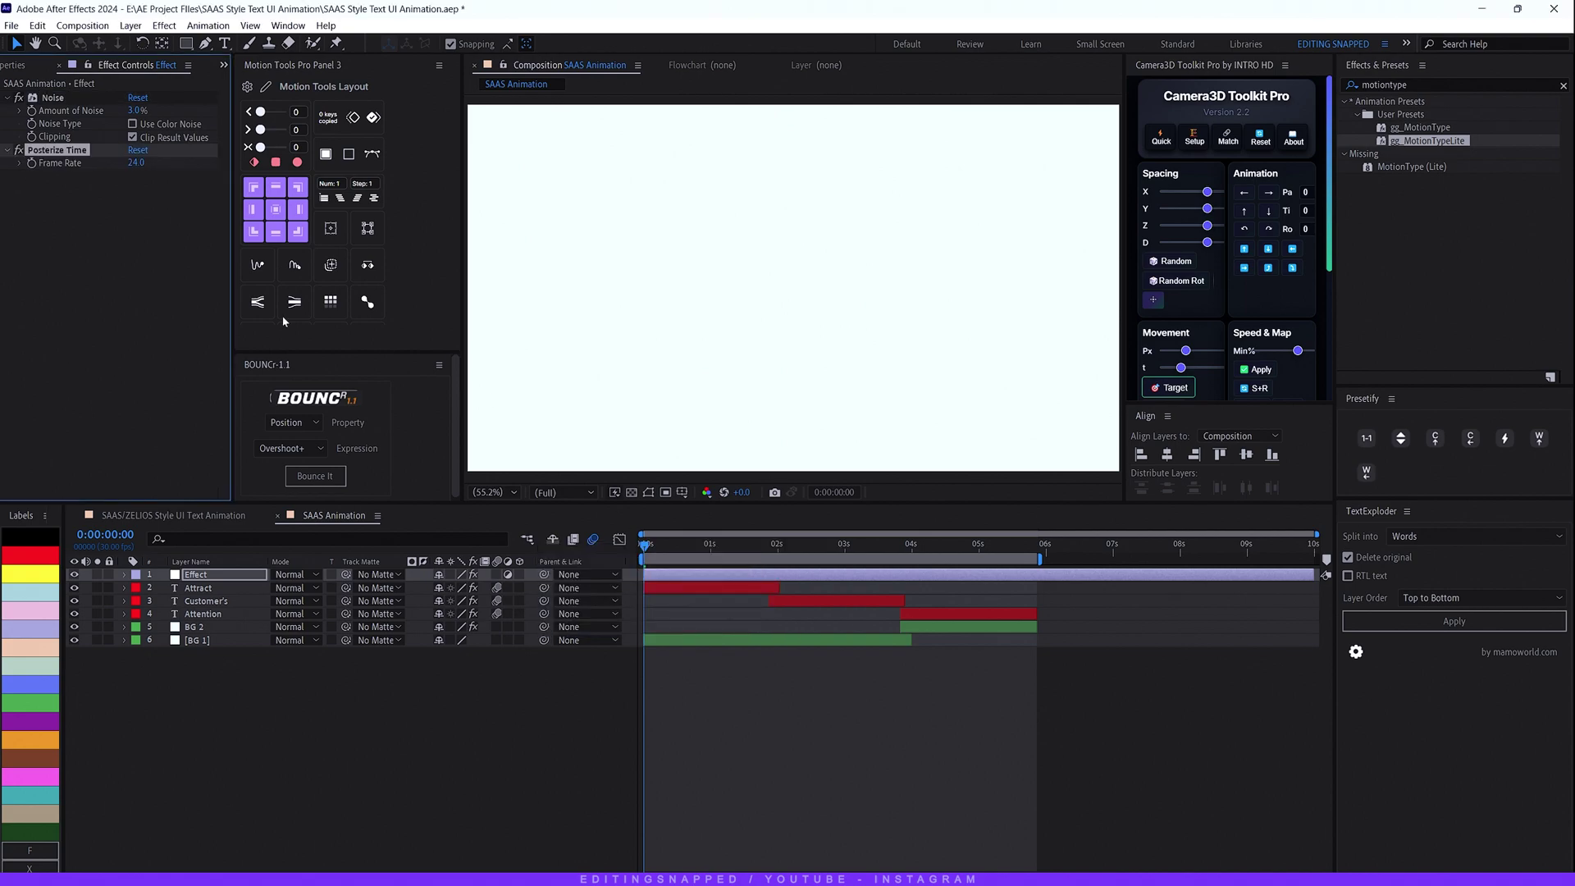
click(136, 162)
text(38)
key(Return)
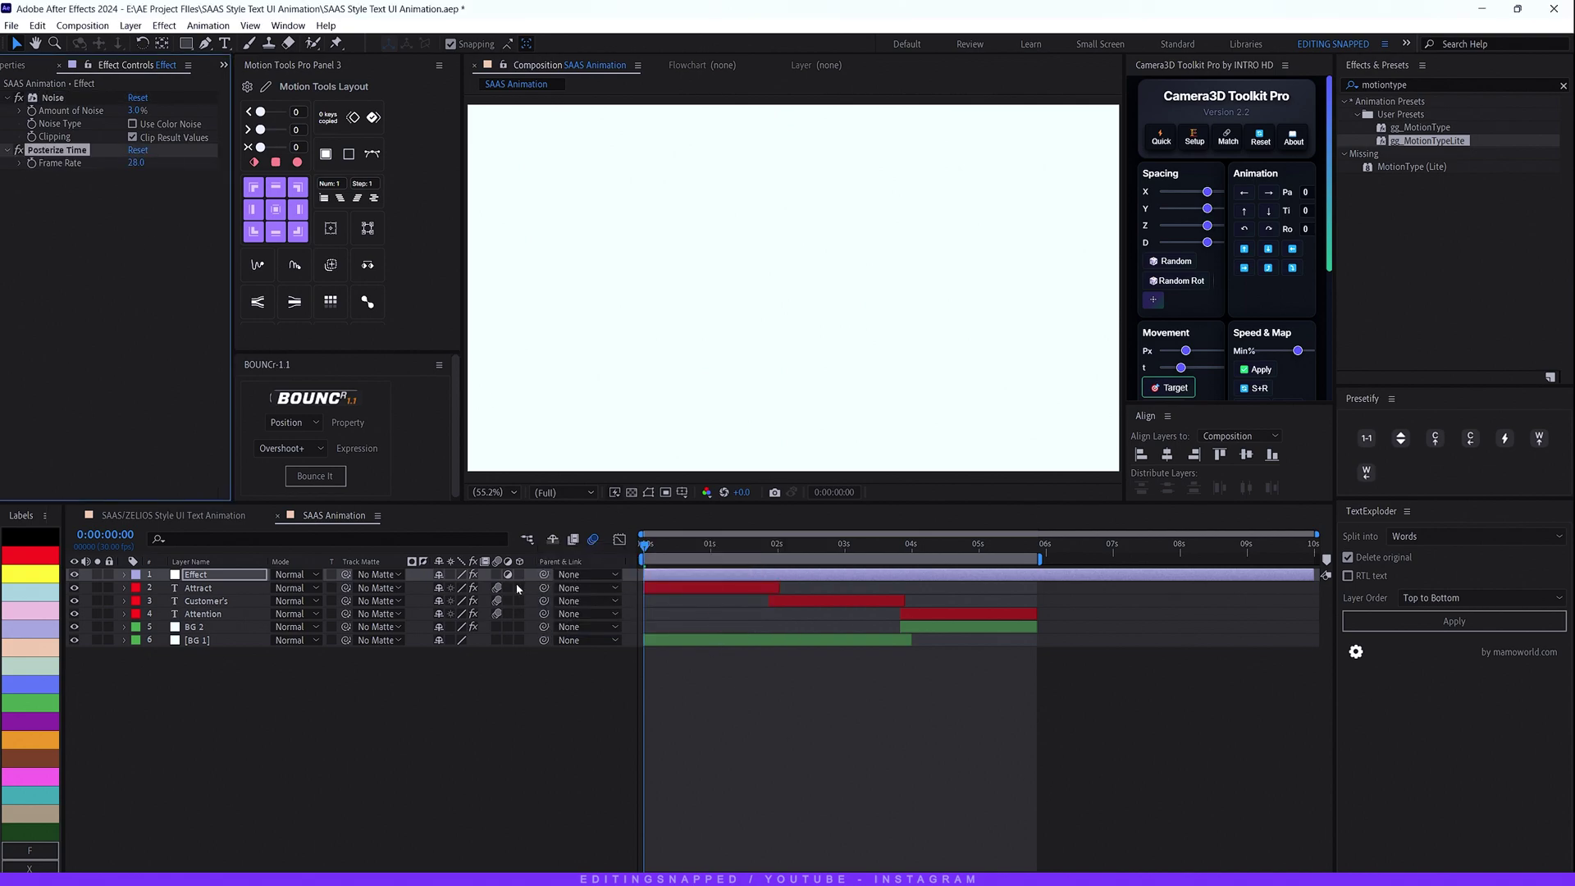